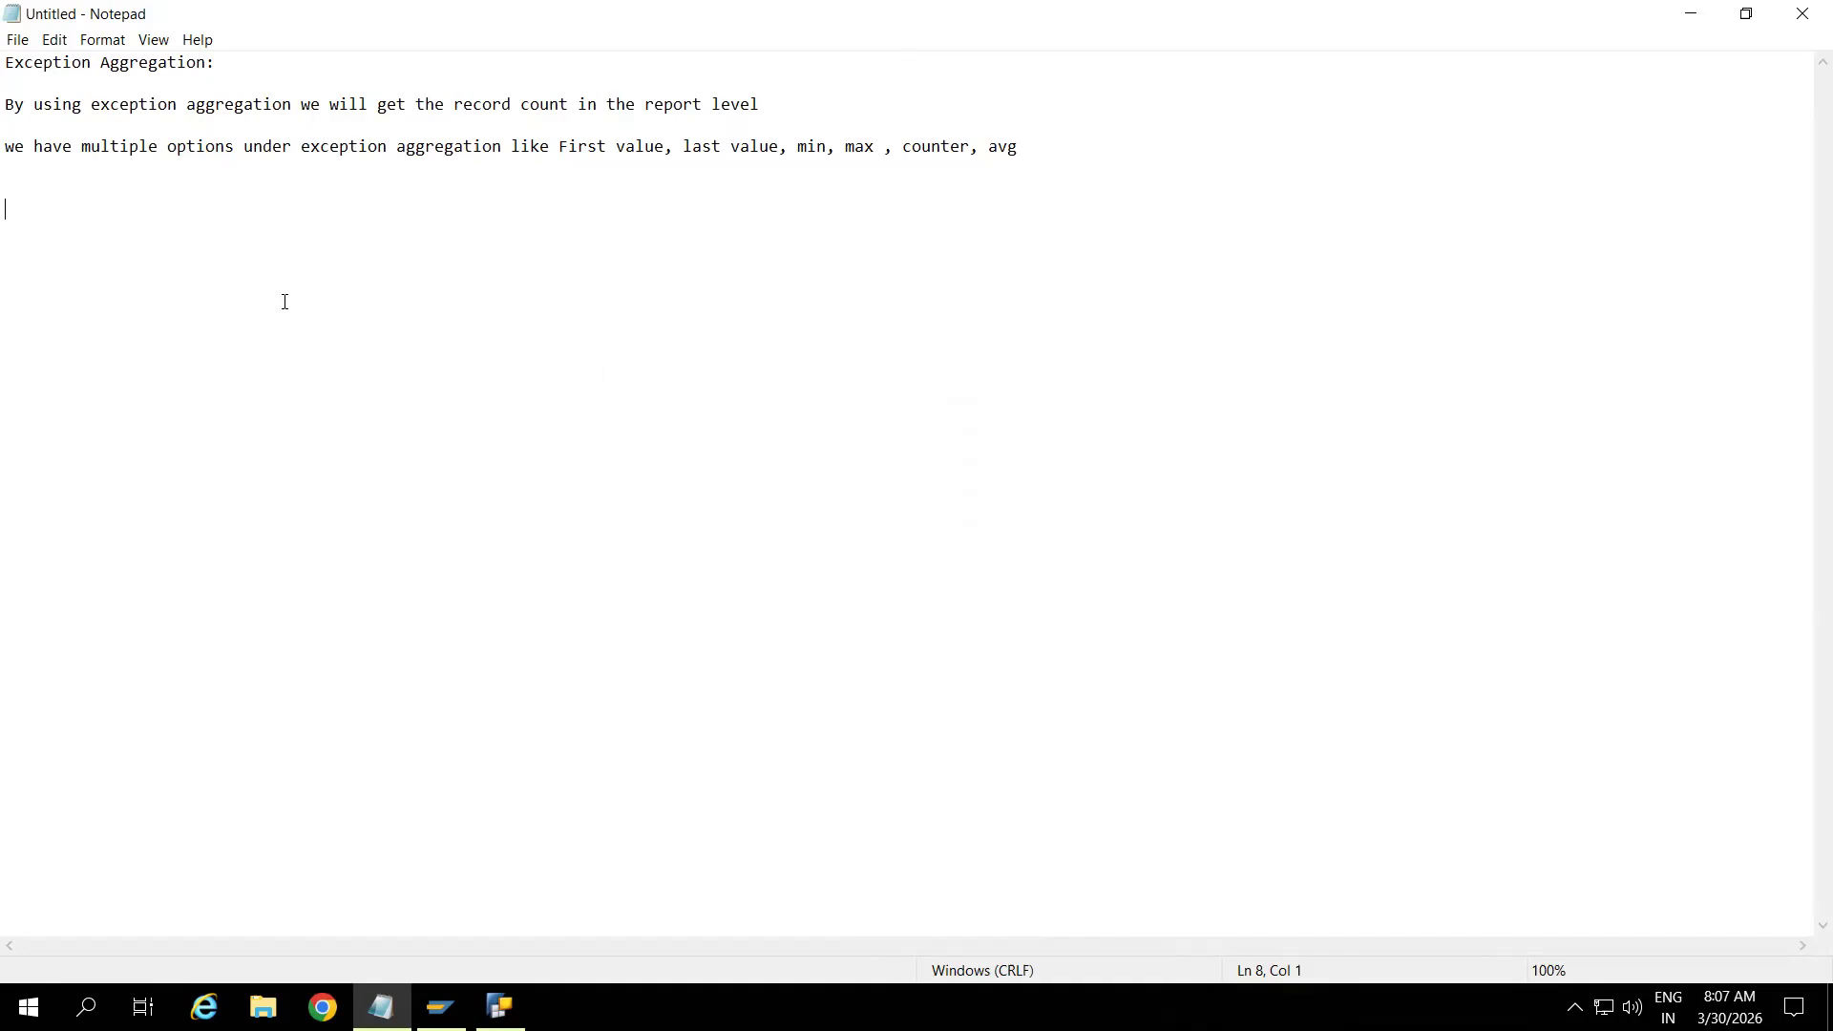
click(1039, 148)
key(Down)
key(Down)
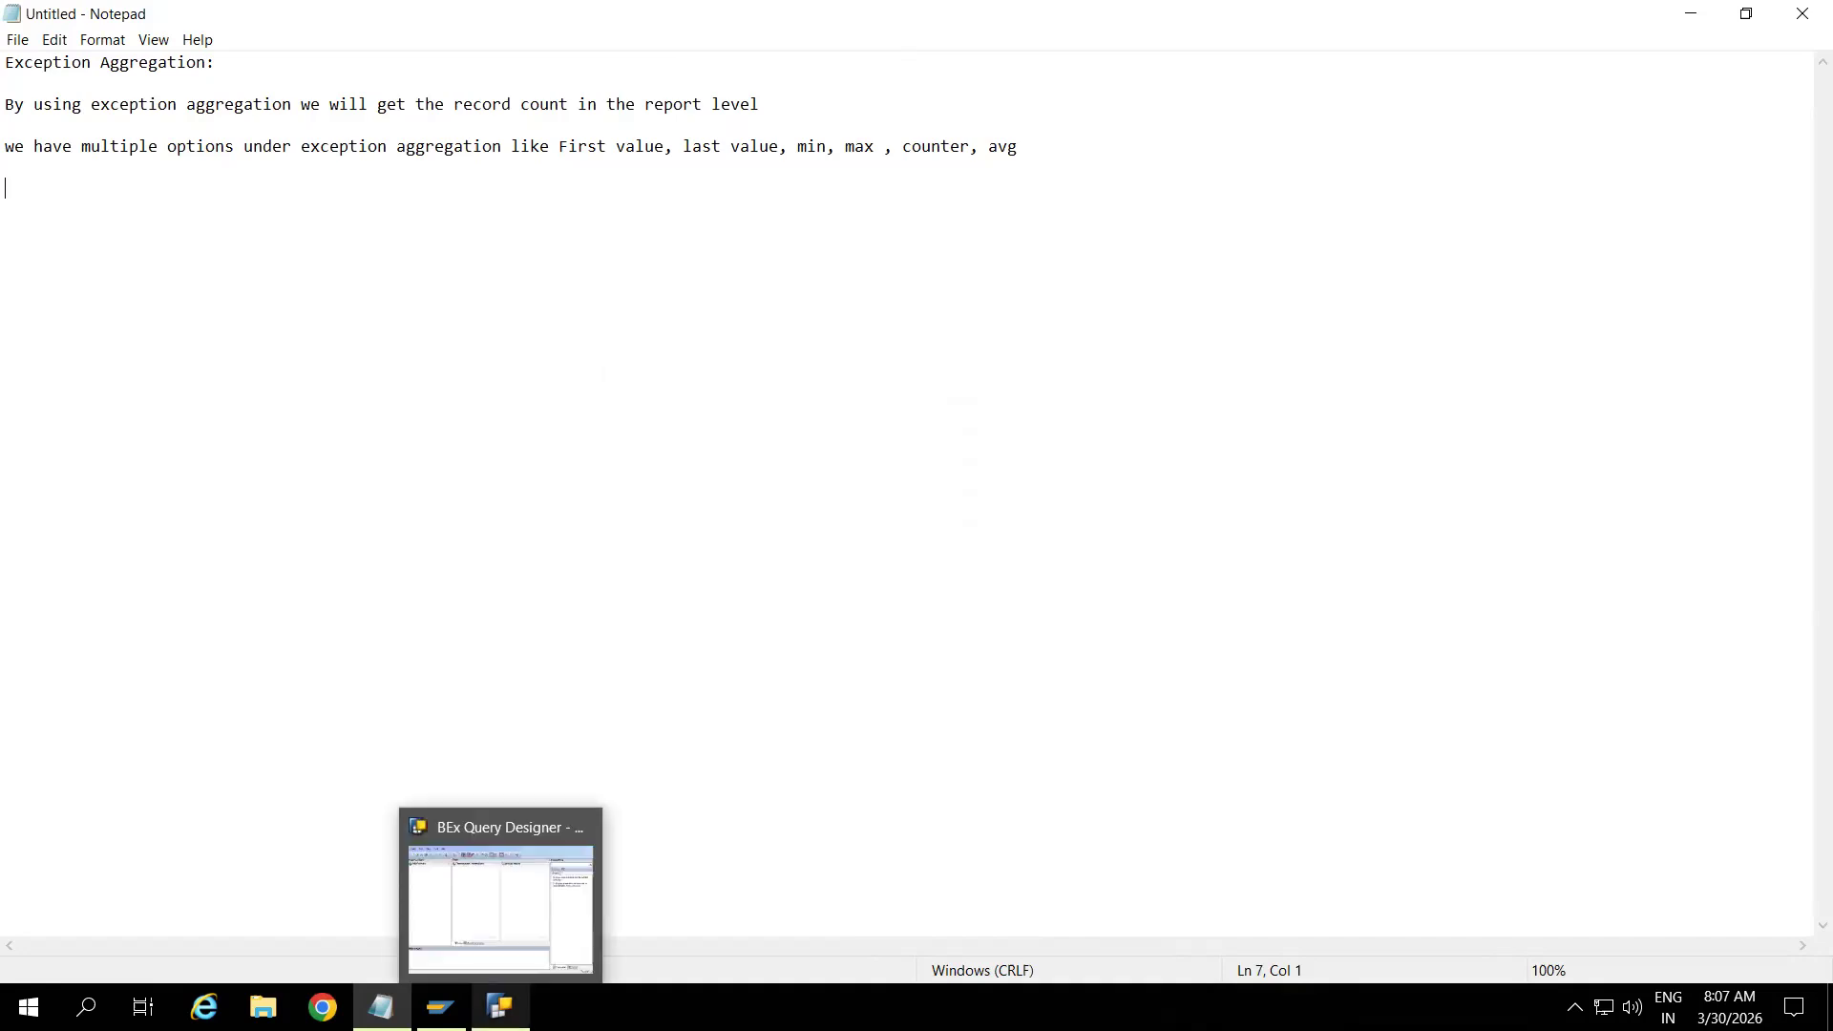
Switch to BEx Query Designer, launching it from the Business Explorer program group
click(499, 1007)
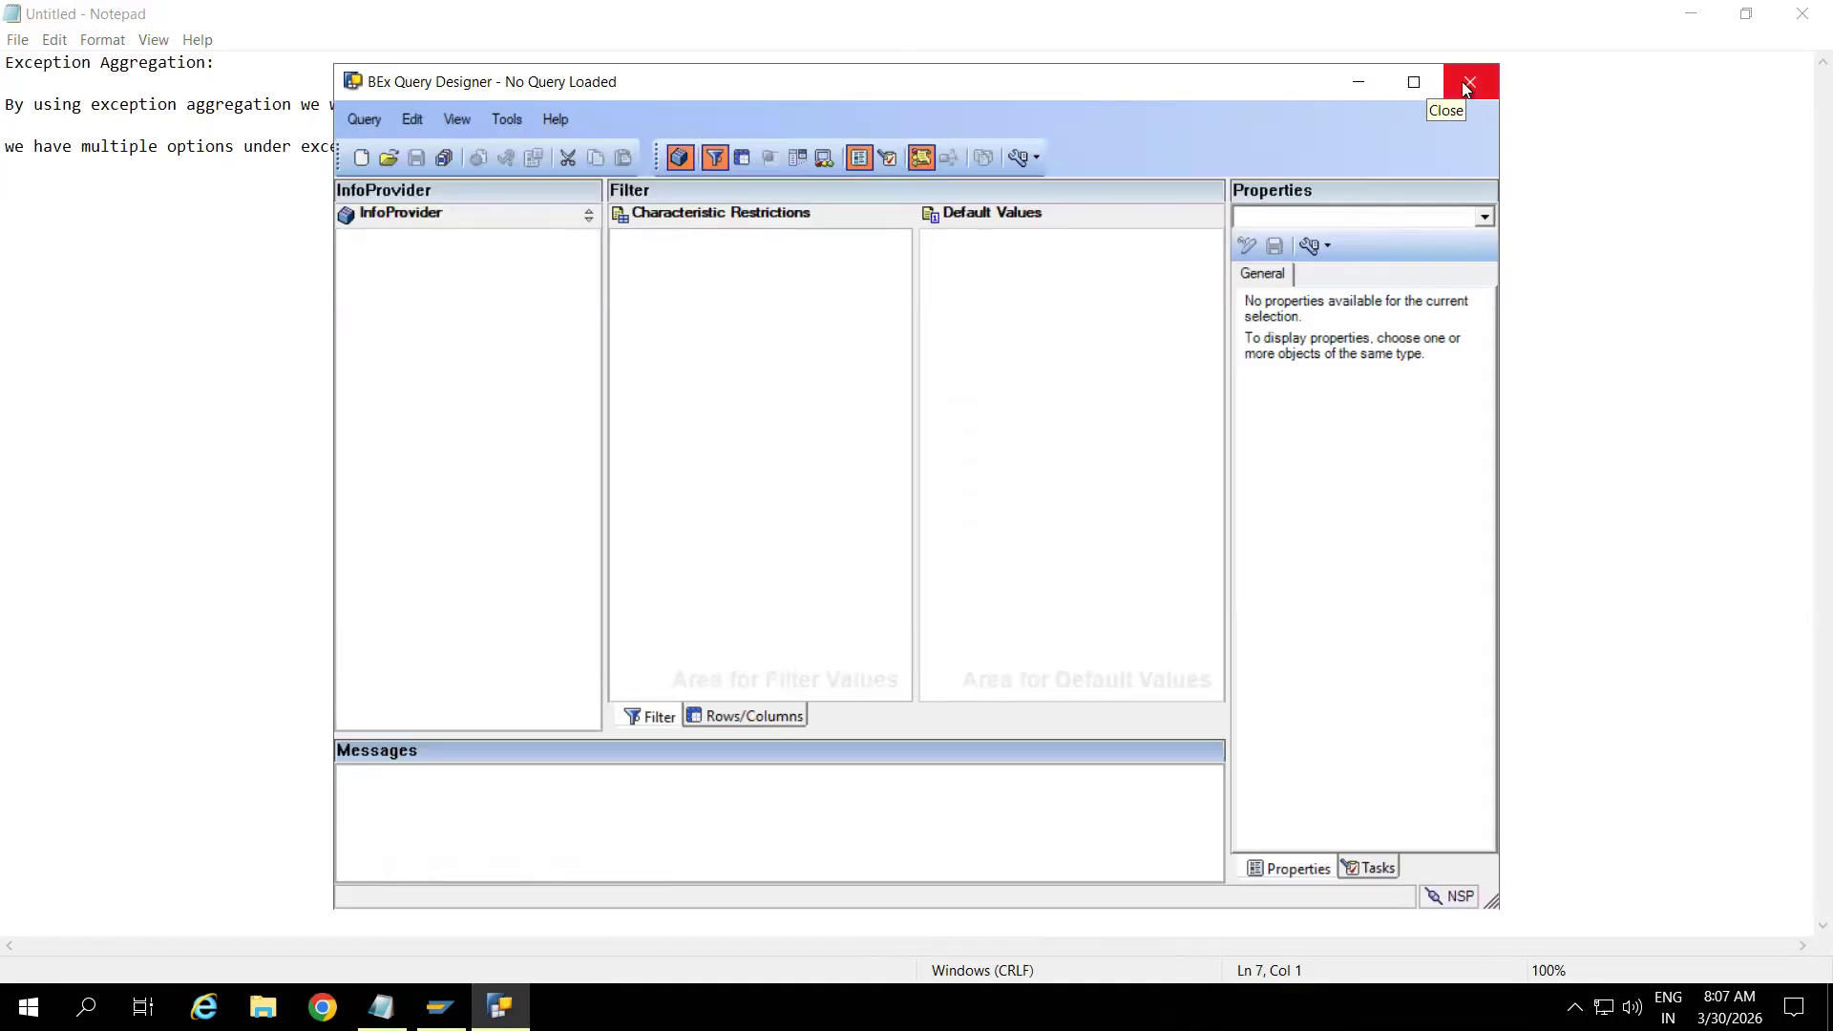
click(27, 1006)
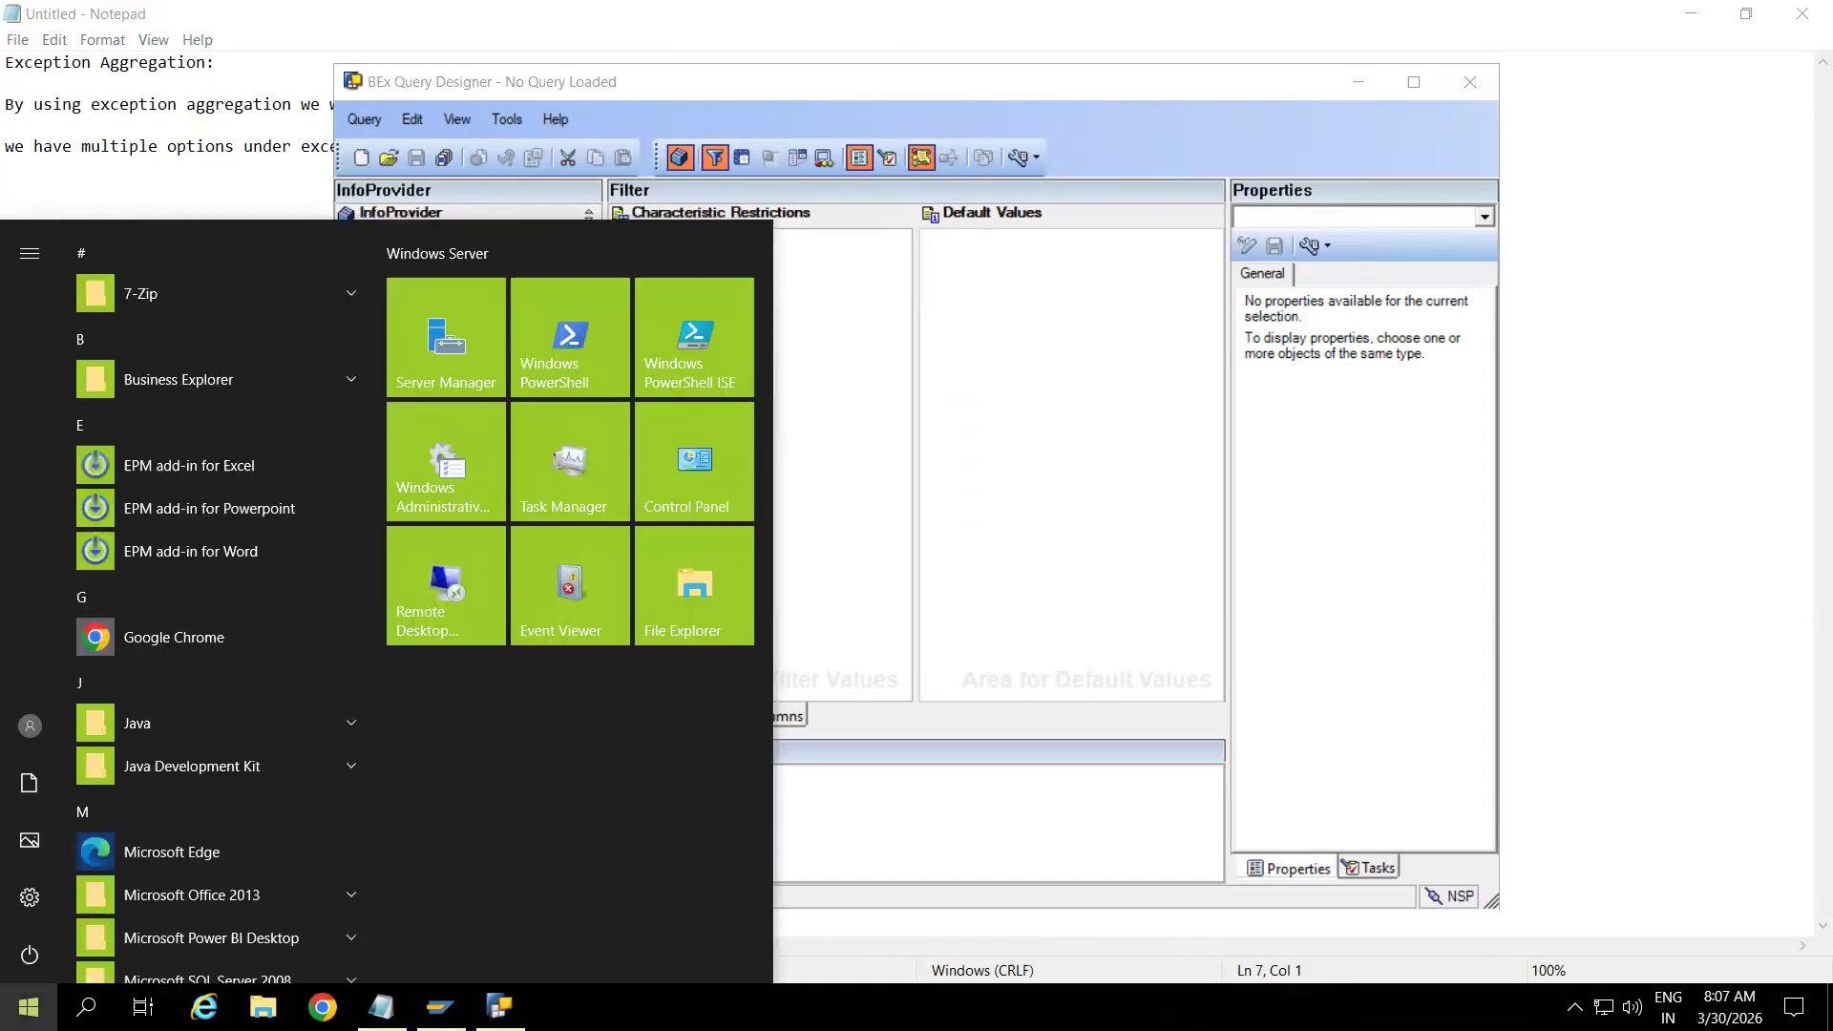
click(294, 379)
click(172, 468)
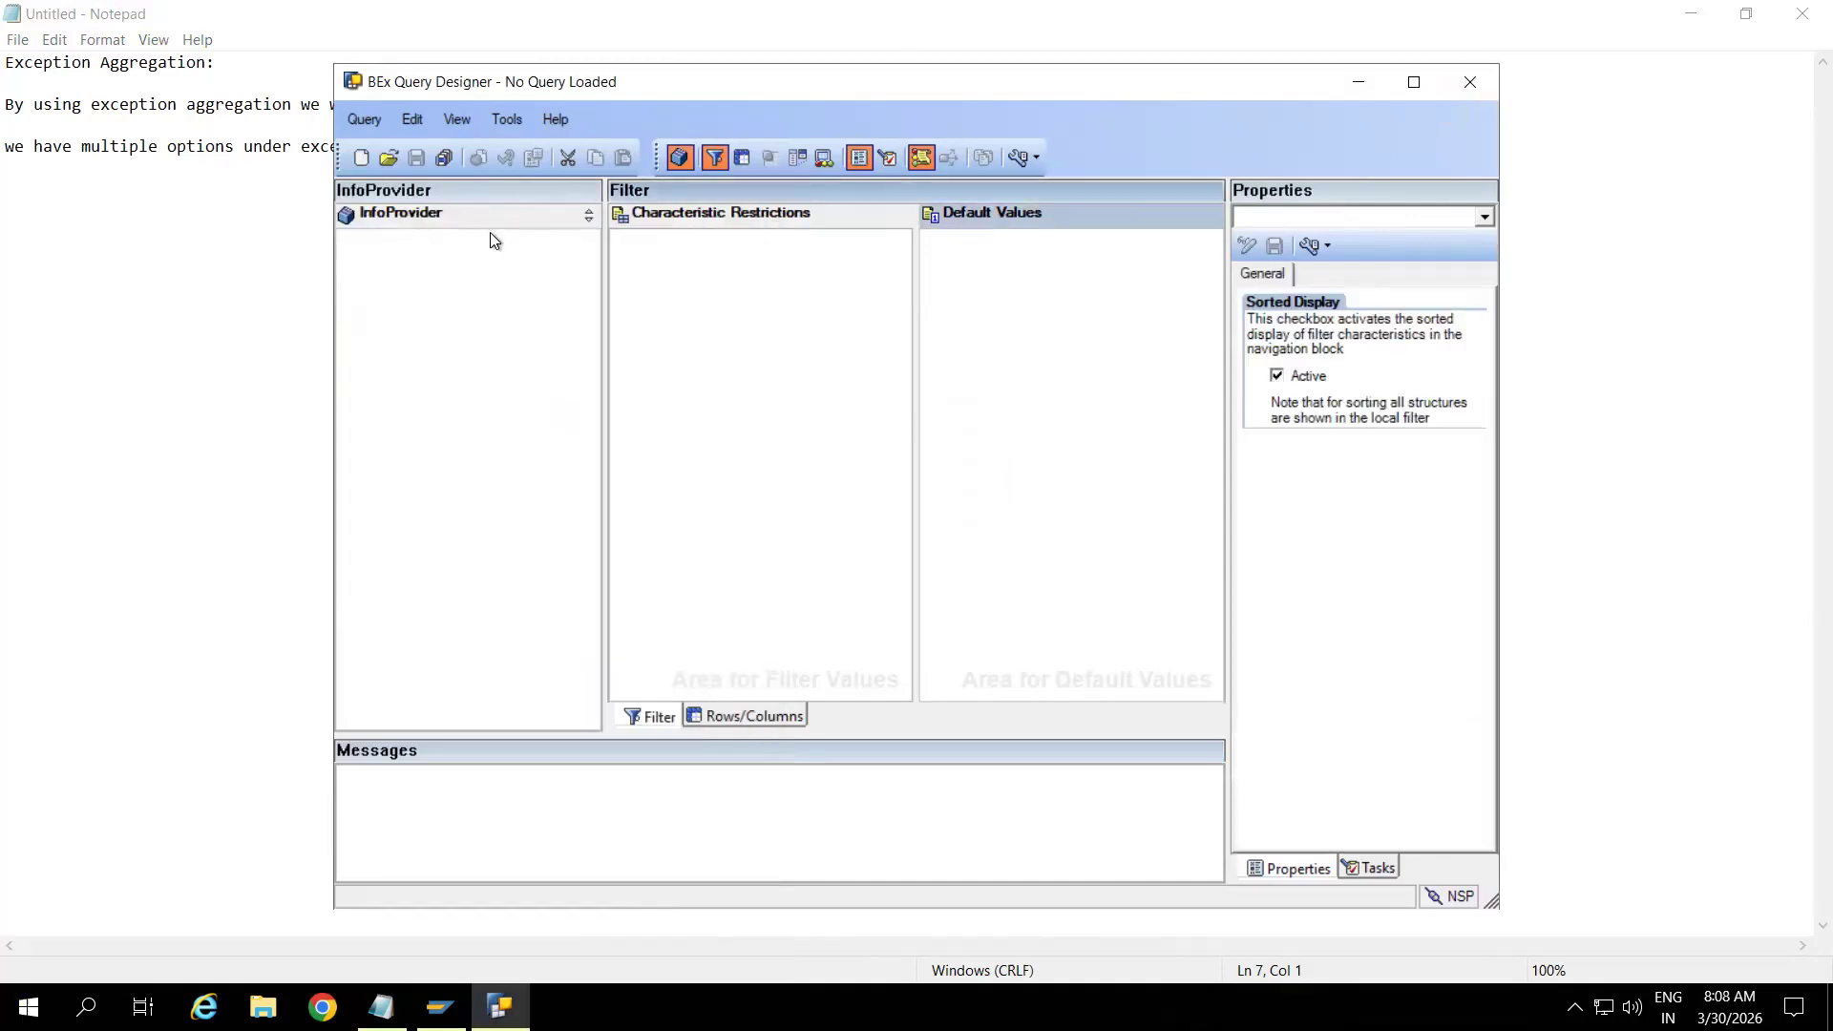
Create a new query on the InfoProvider ZCUBE_01 (Test Info cube), finding it by its technical name
click(363, 158)
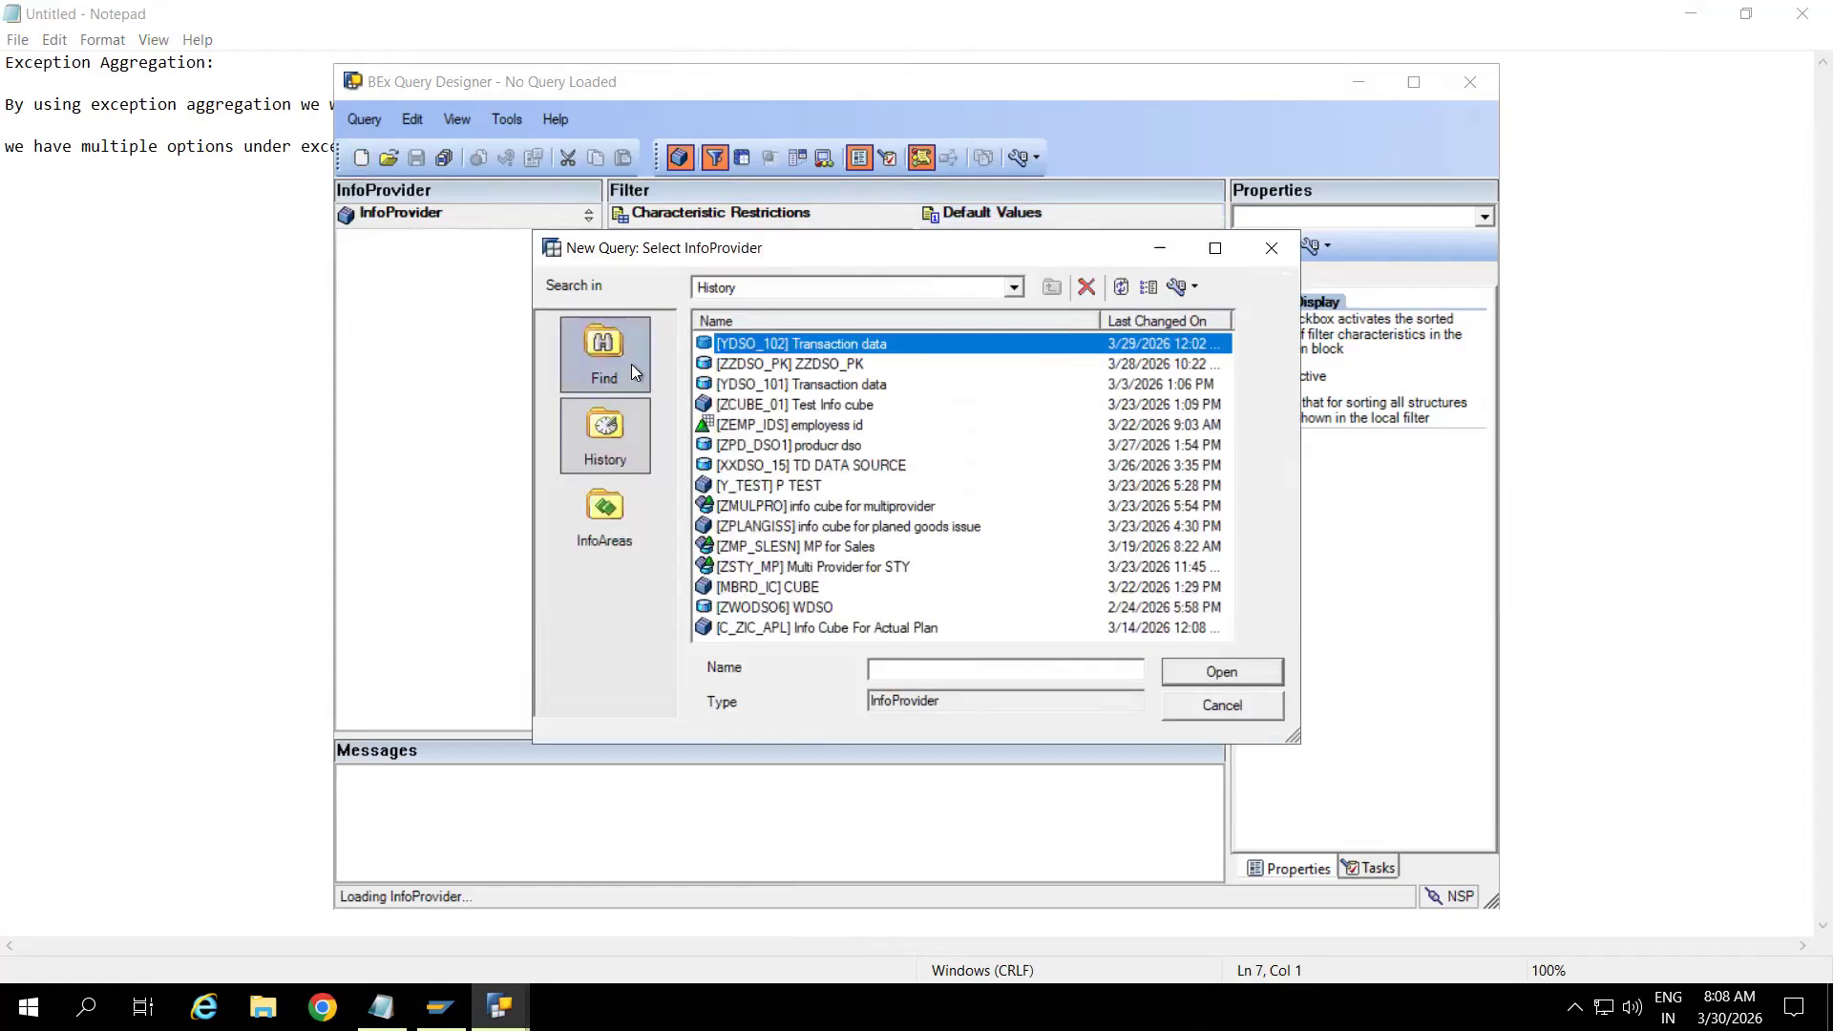
click(632, 364)
text(ZCUBE_01)
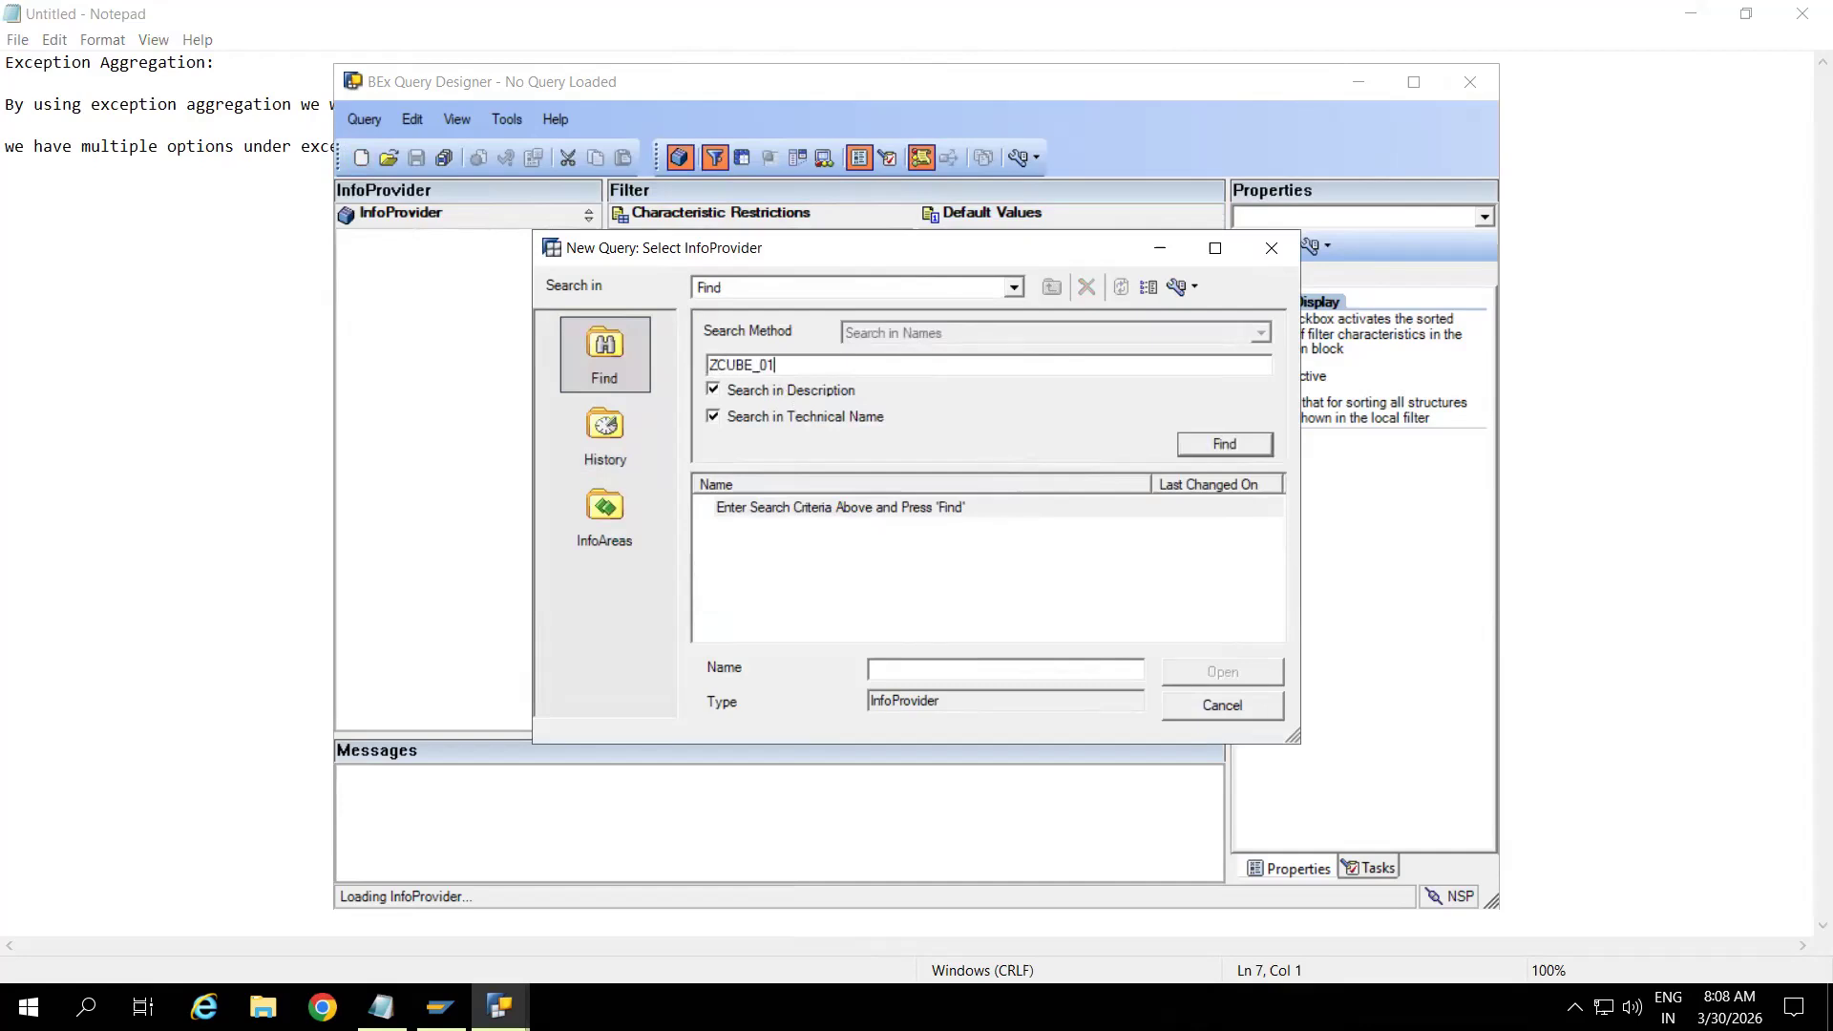
key(Return)
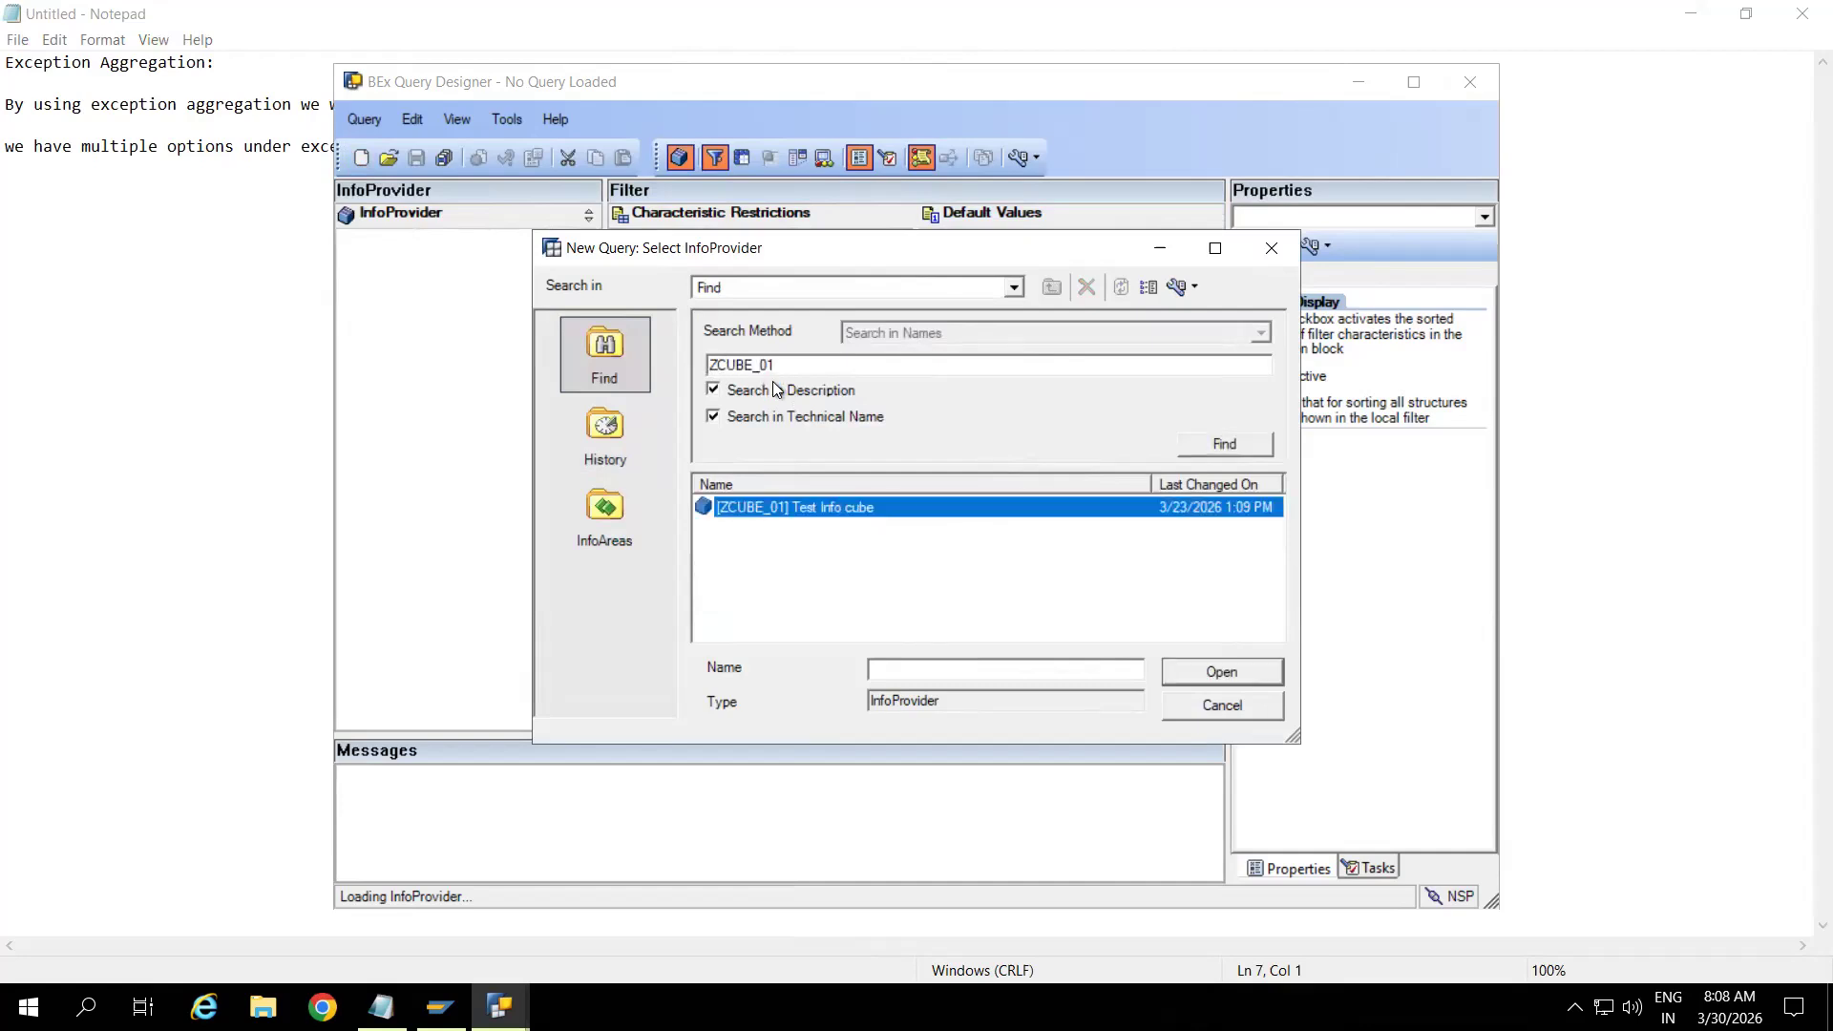
double_click(838, 508)
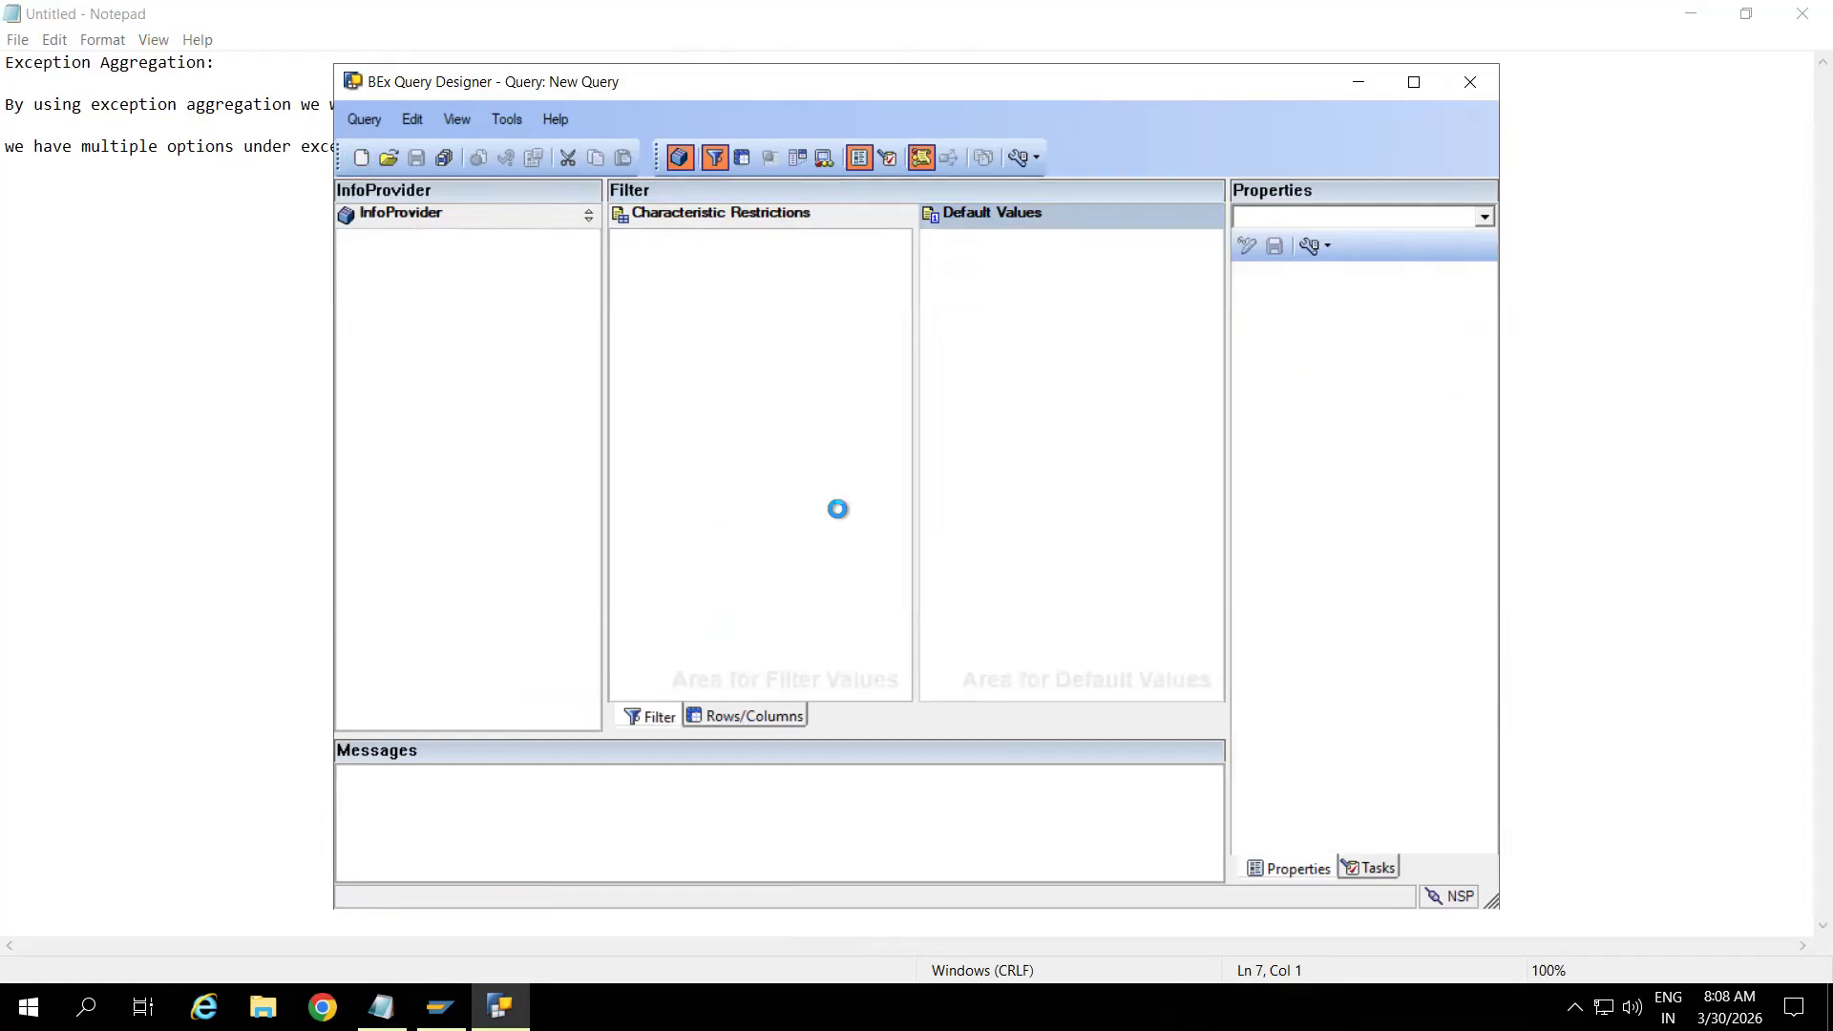
Maximize the query window and lay out the query with Amount in the columns and BW: Document Number from Dimension 1 in the rows
click(1414, 81)
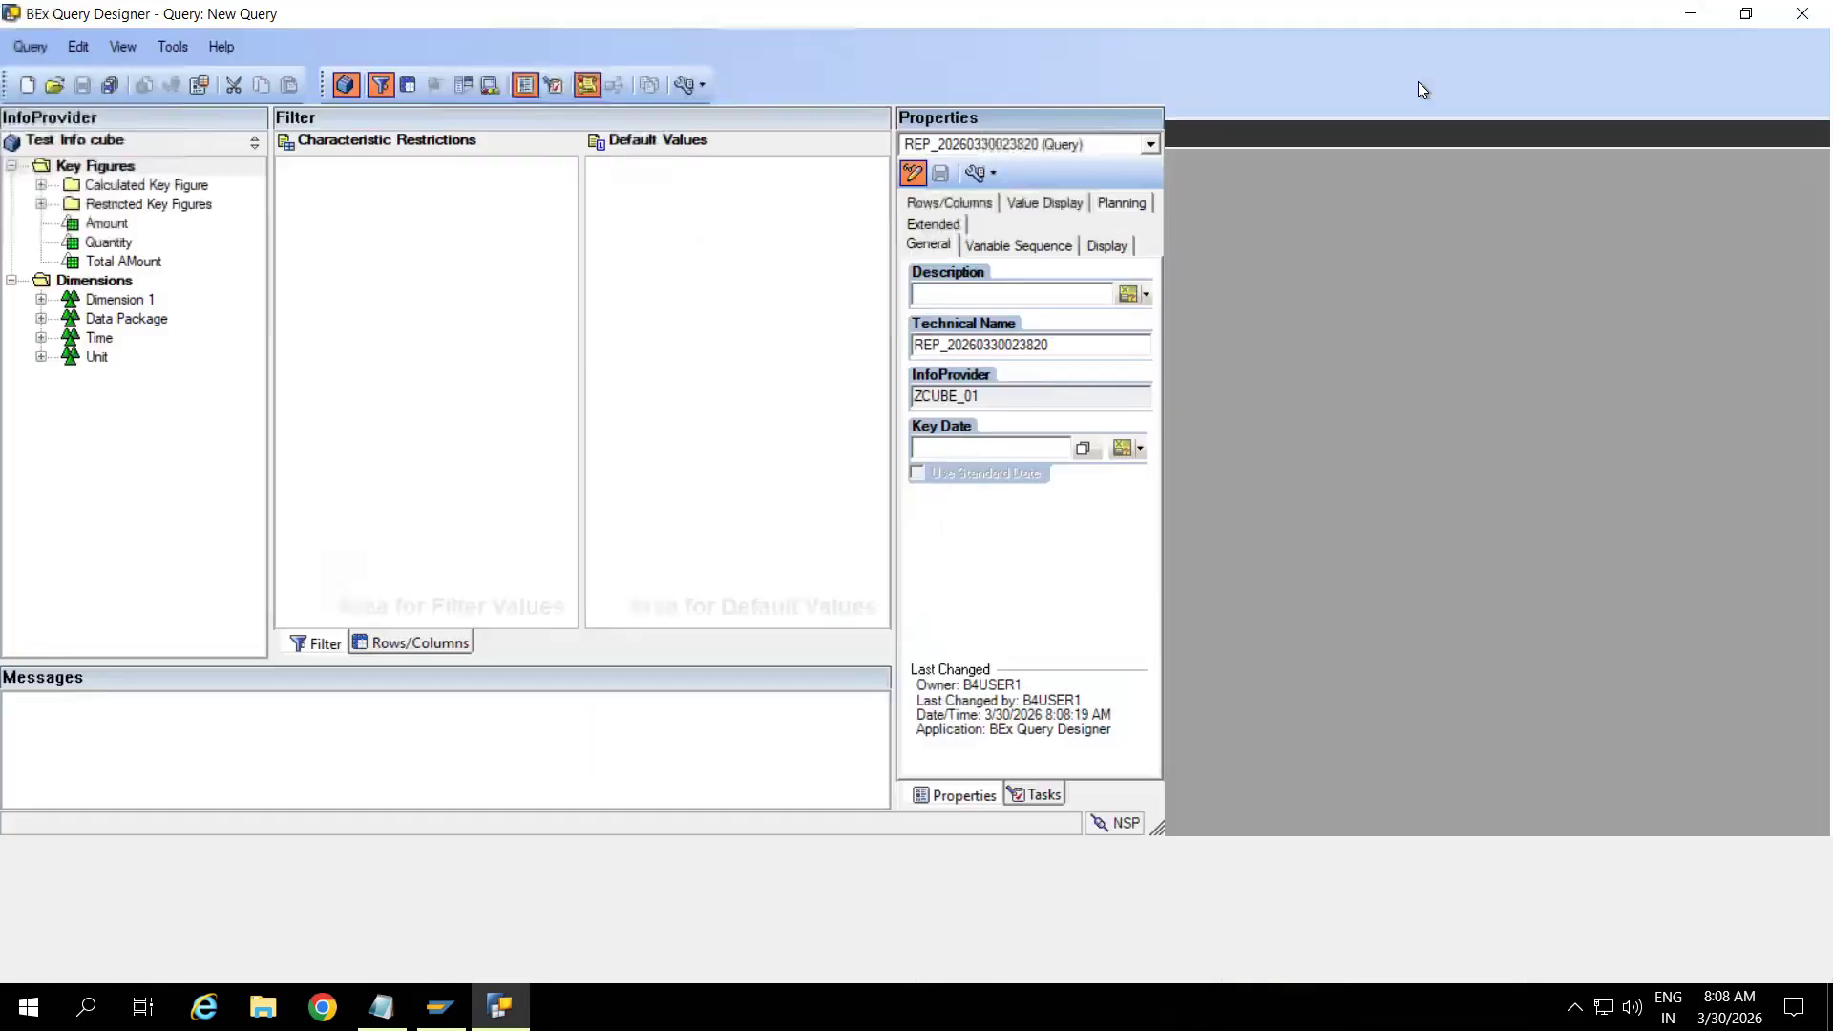
click(567, 761)
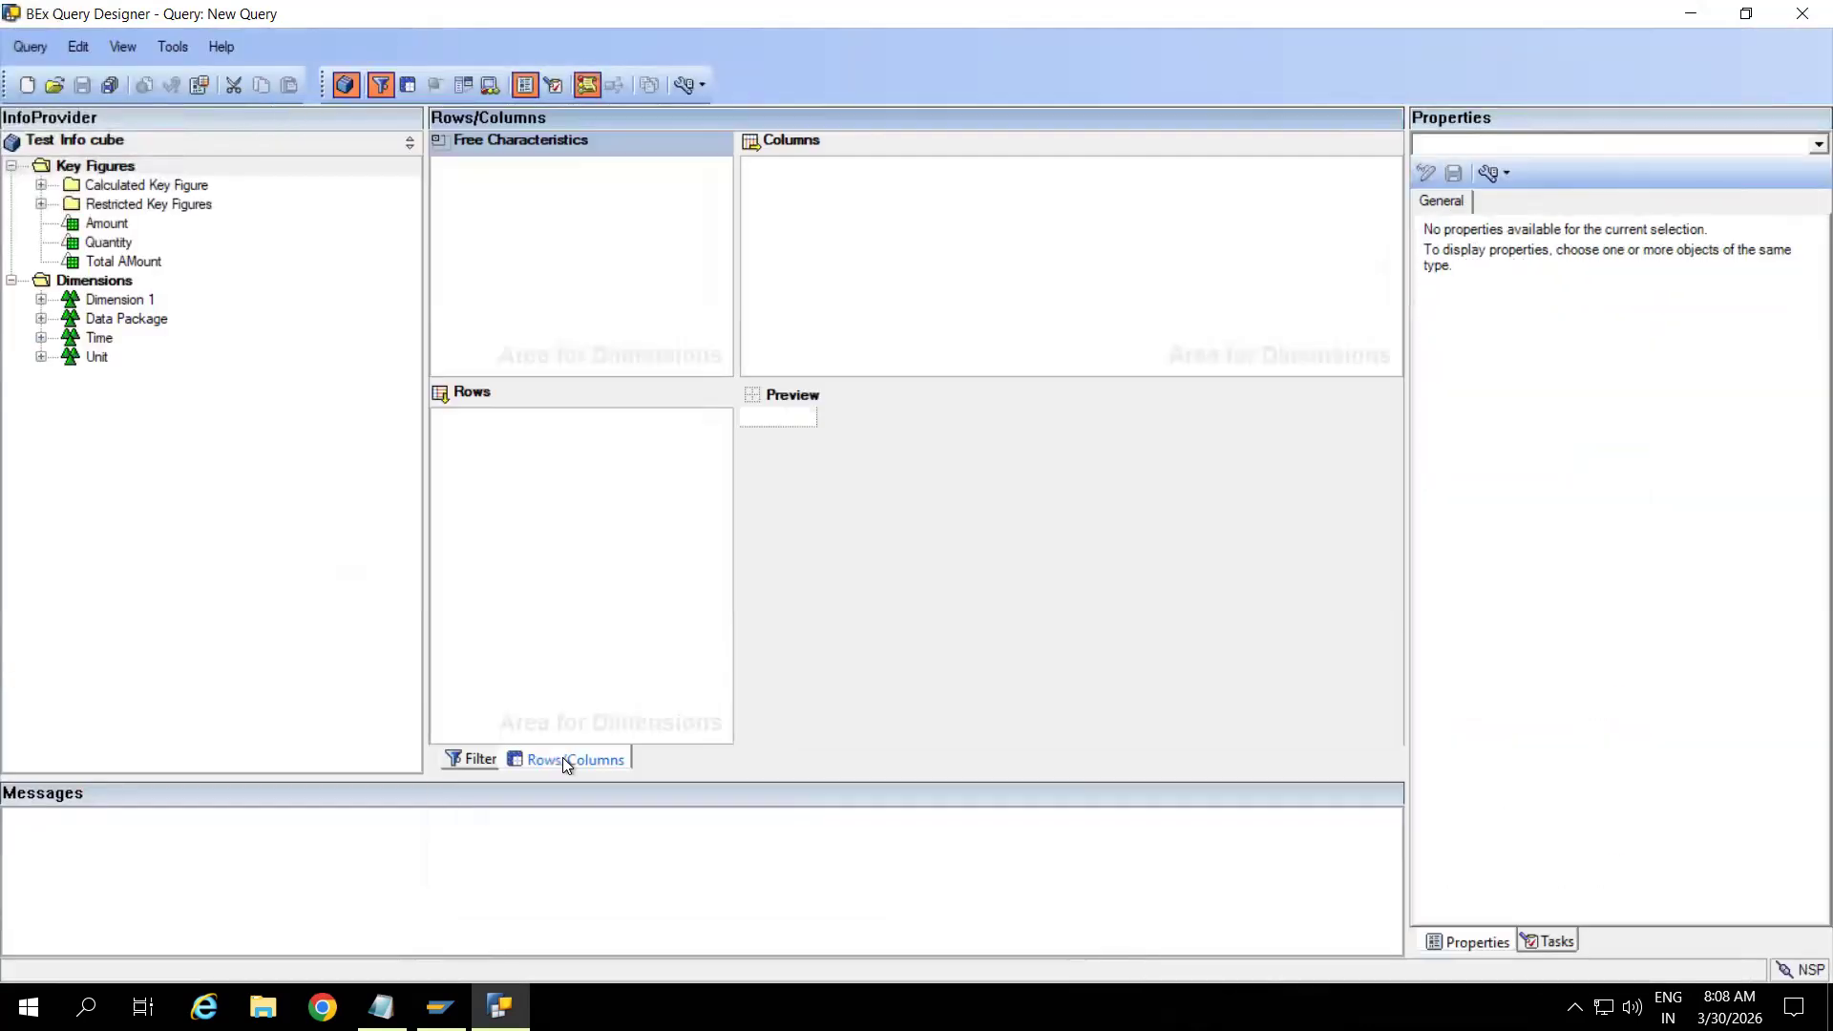
drag(114, 229, 920, 257)
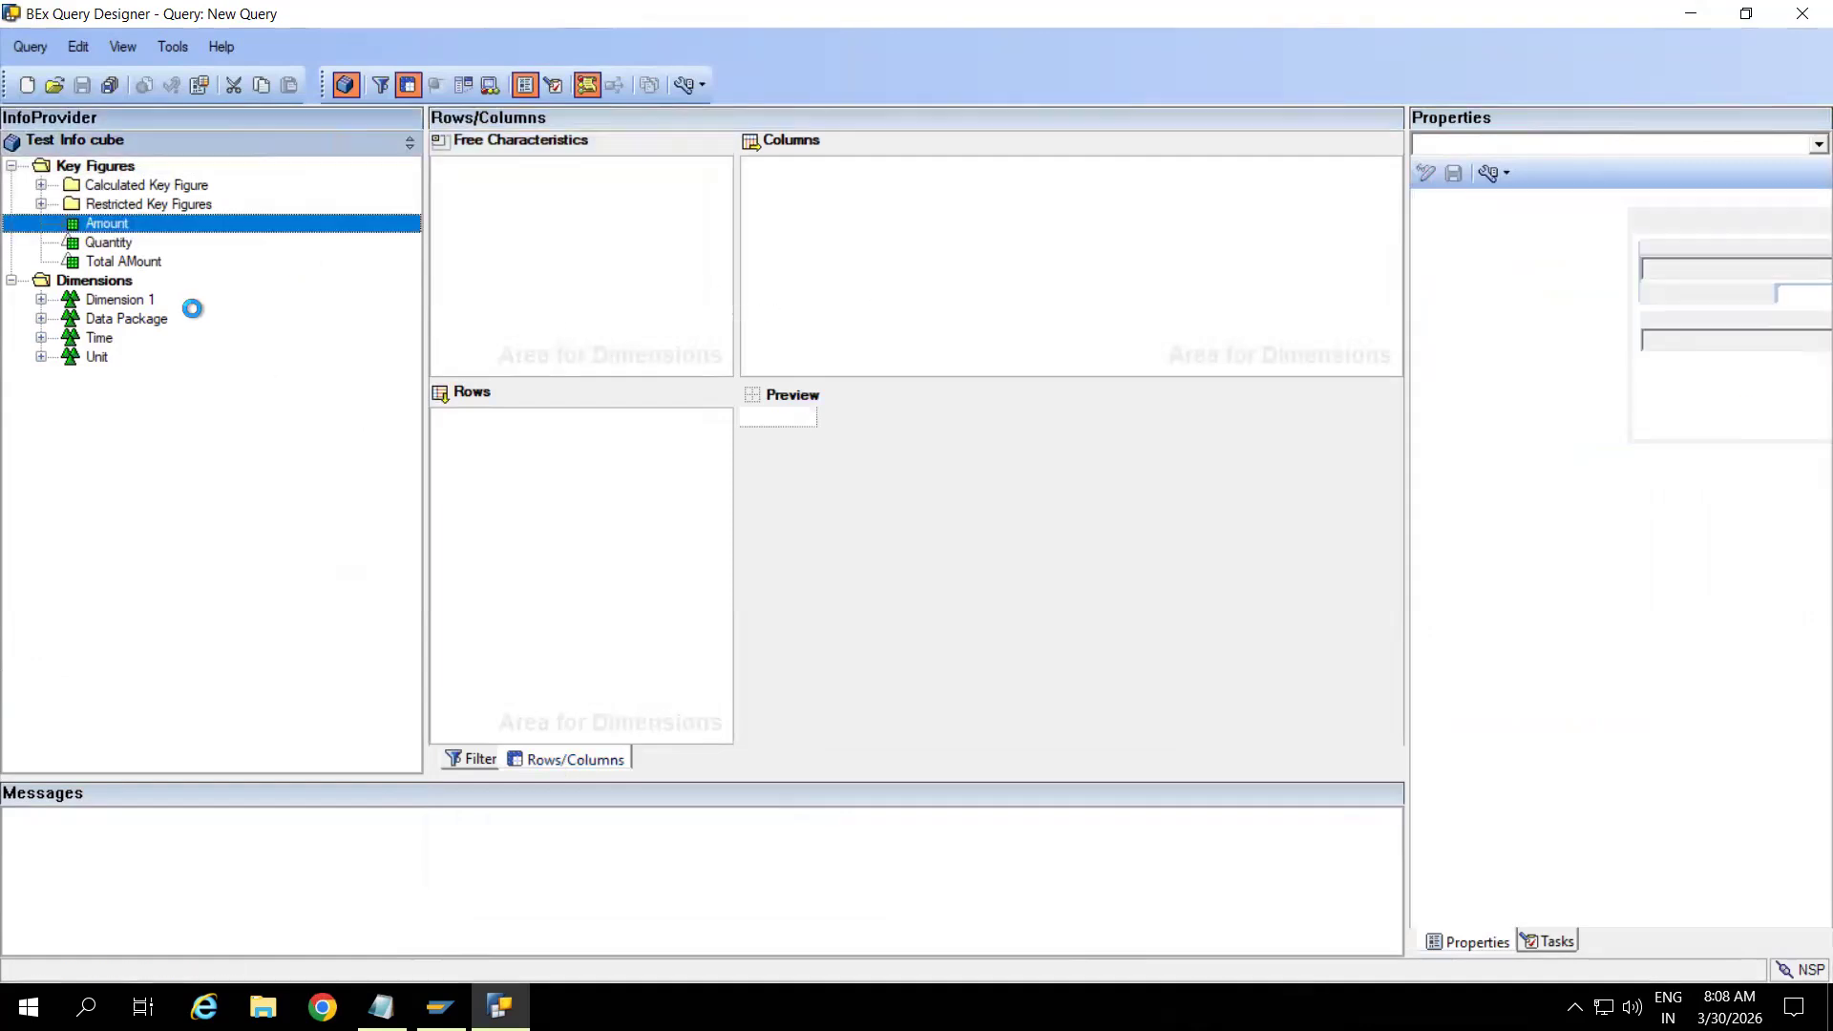
click(41, 300)
drag(187, 341, 532, 474)
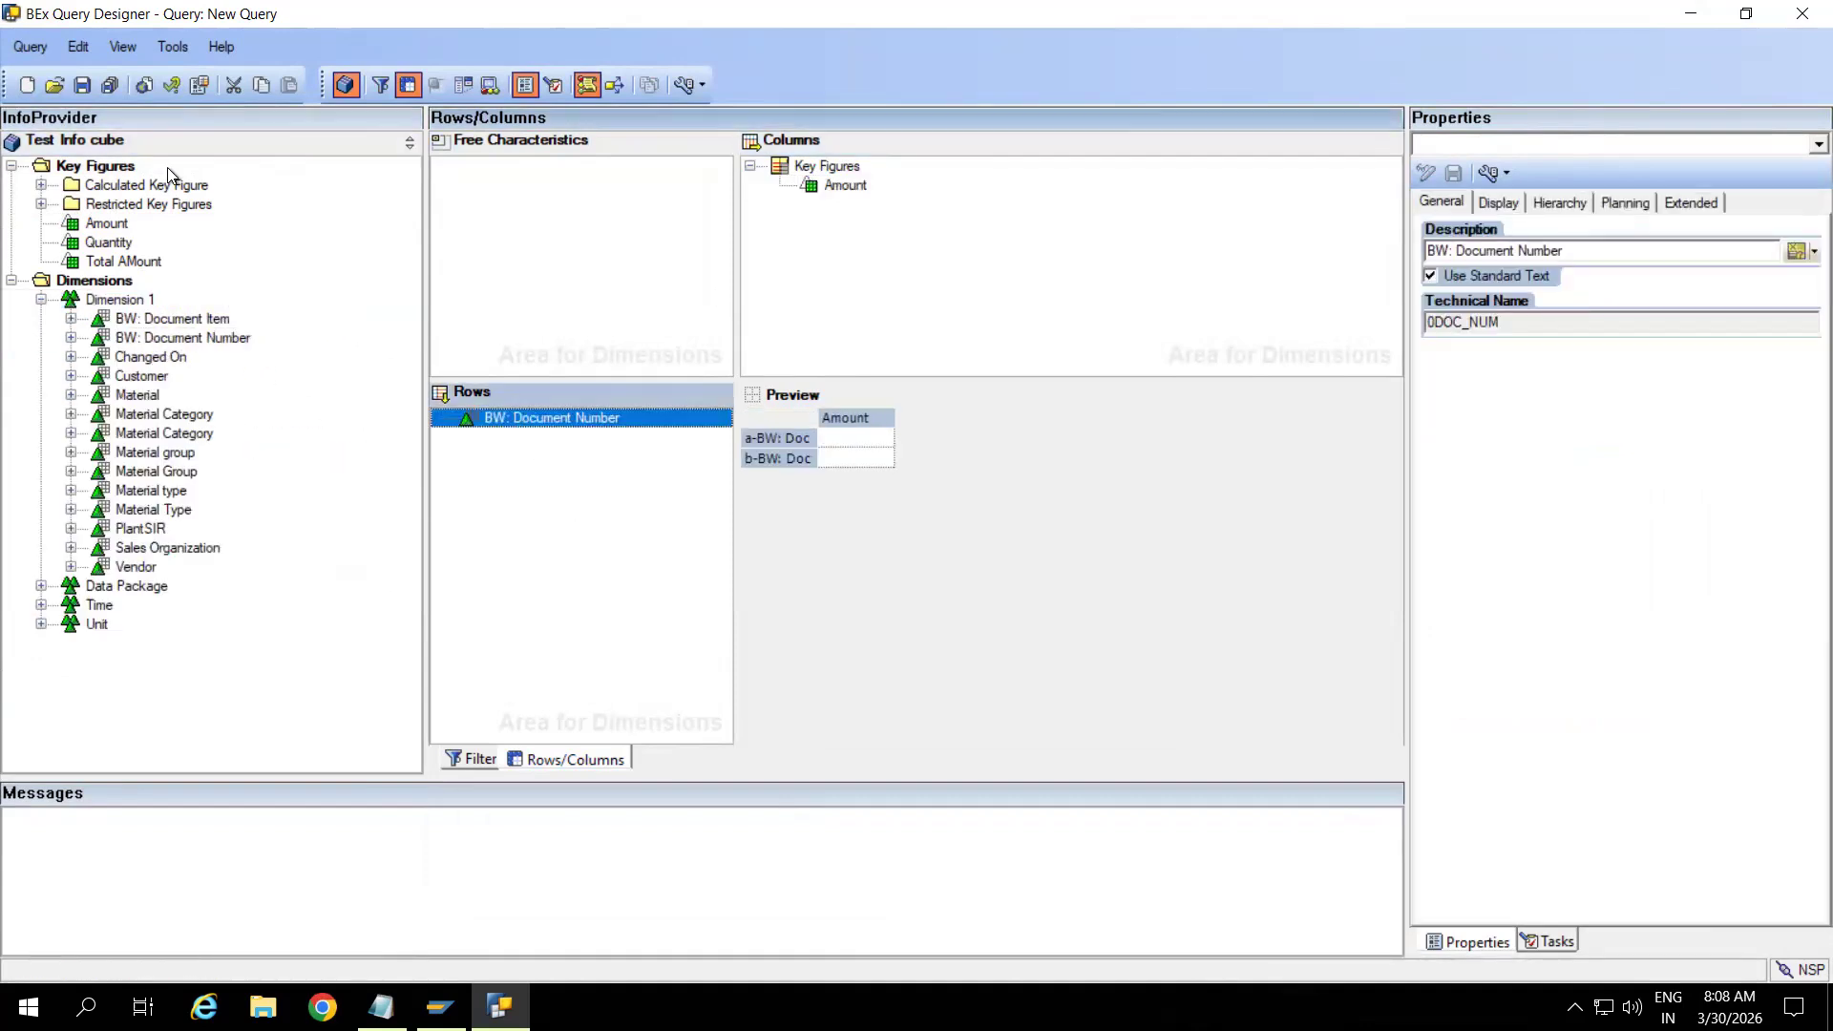
Save the query in Favorites with ZCUBE_Q00001 as both its technical name and description
click(83, 85)
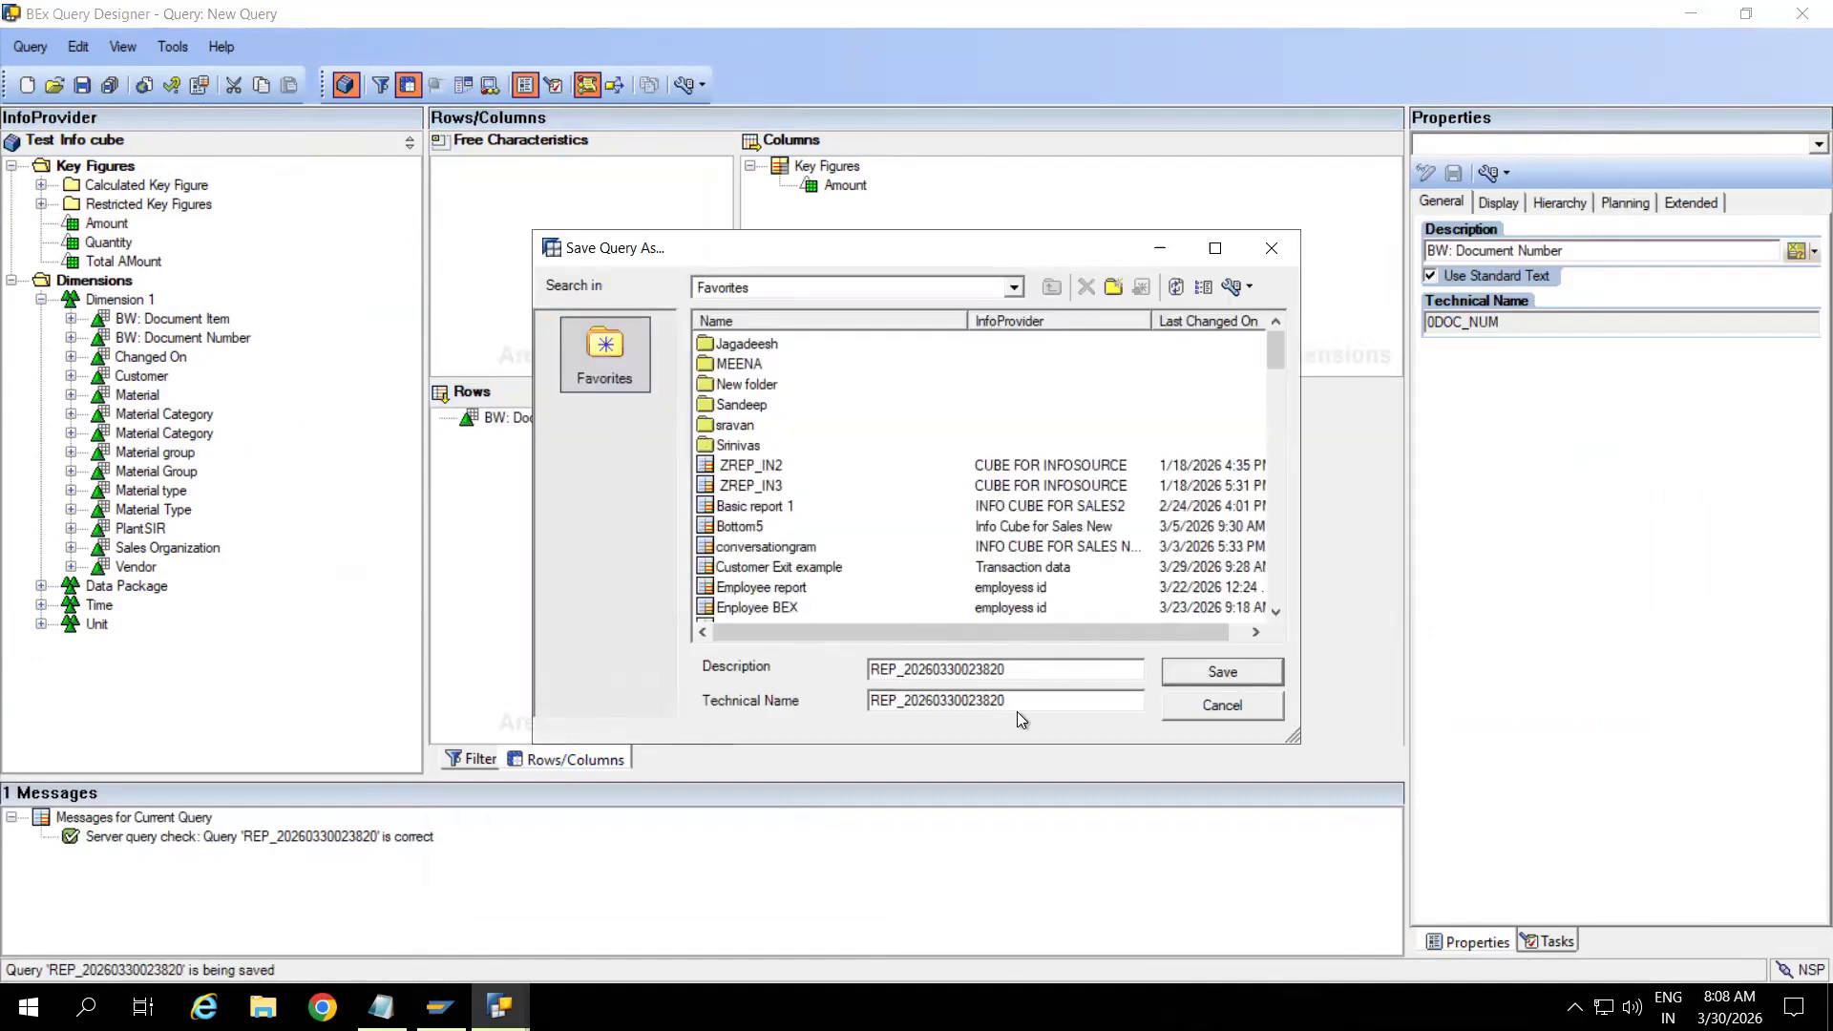
drag(1010, 701, 831, 706)
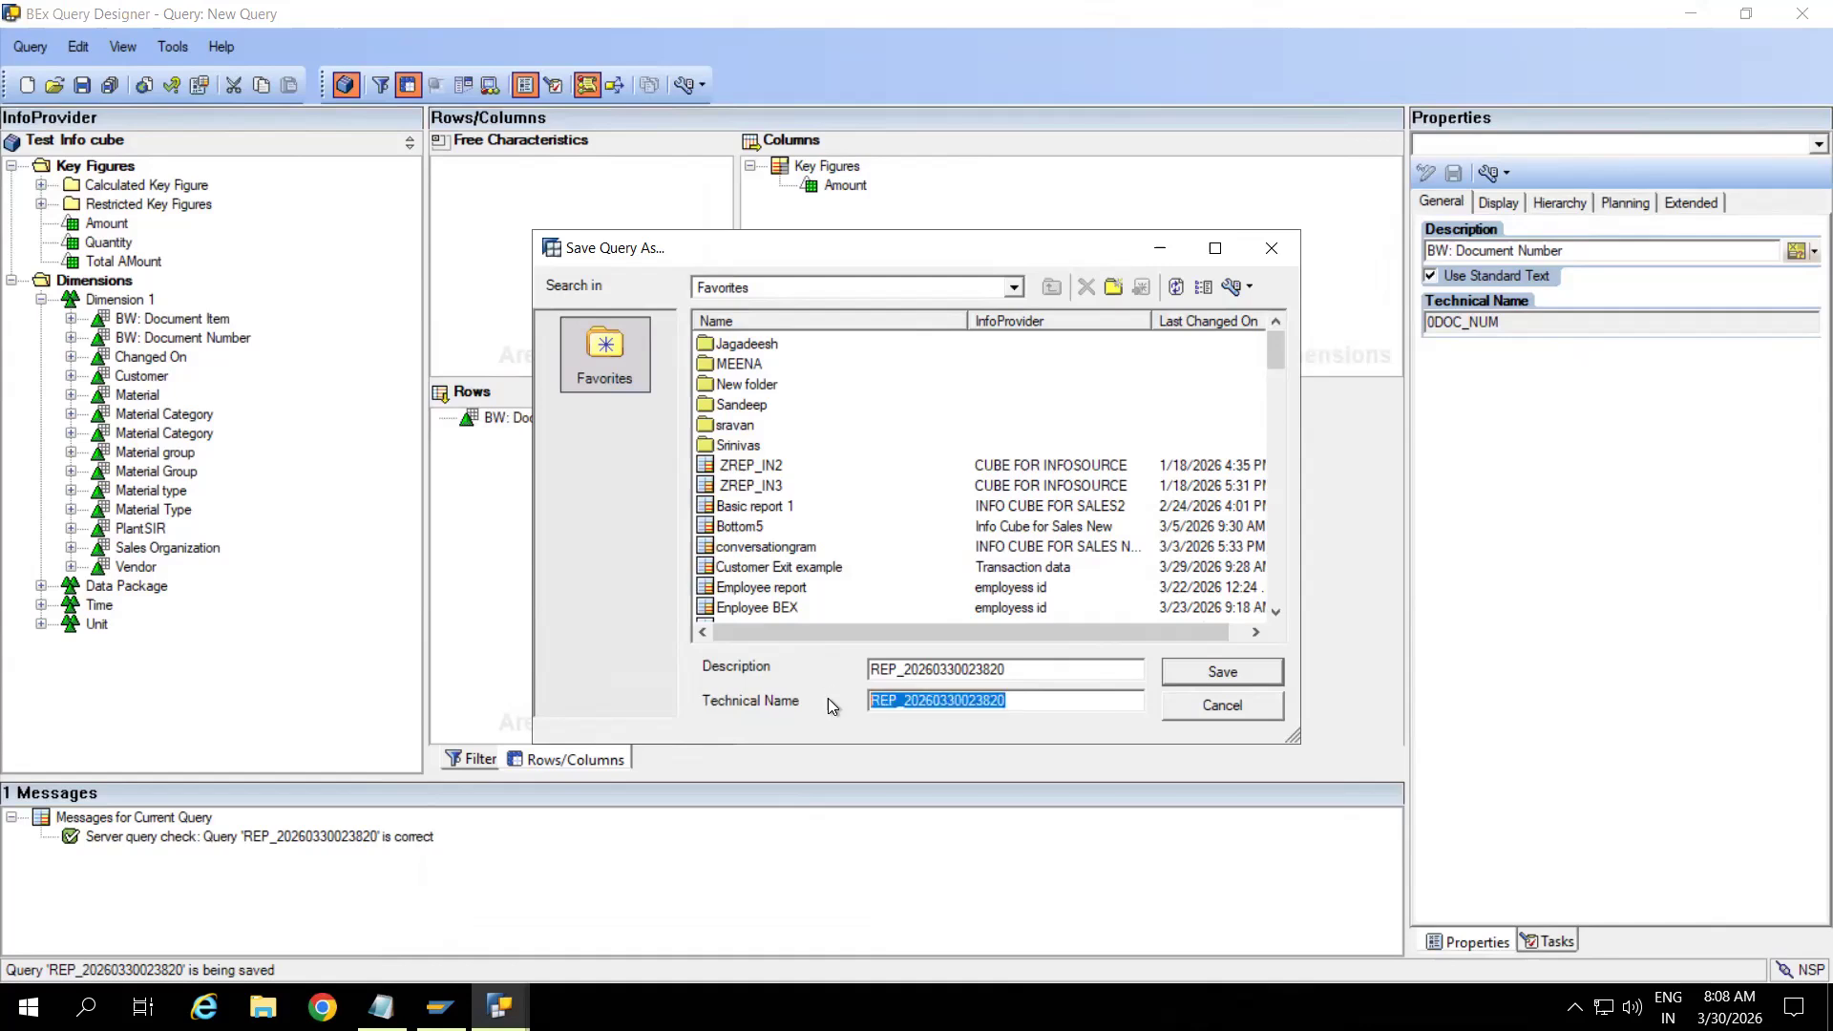
text(ZCUBE_)
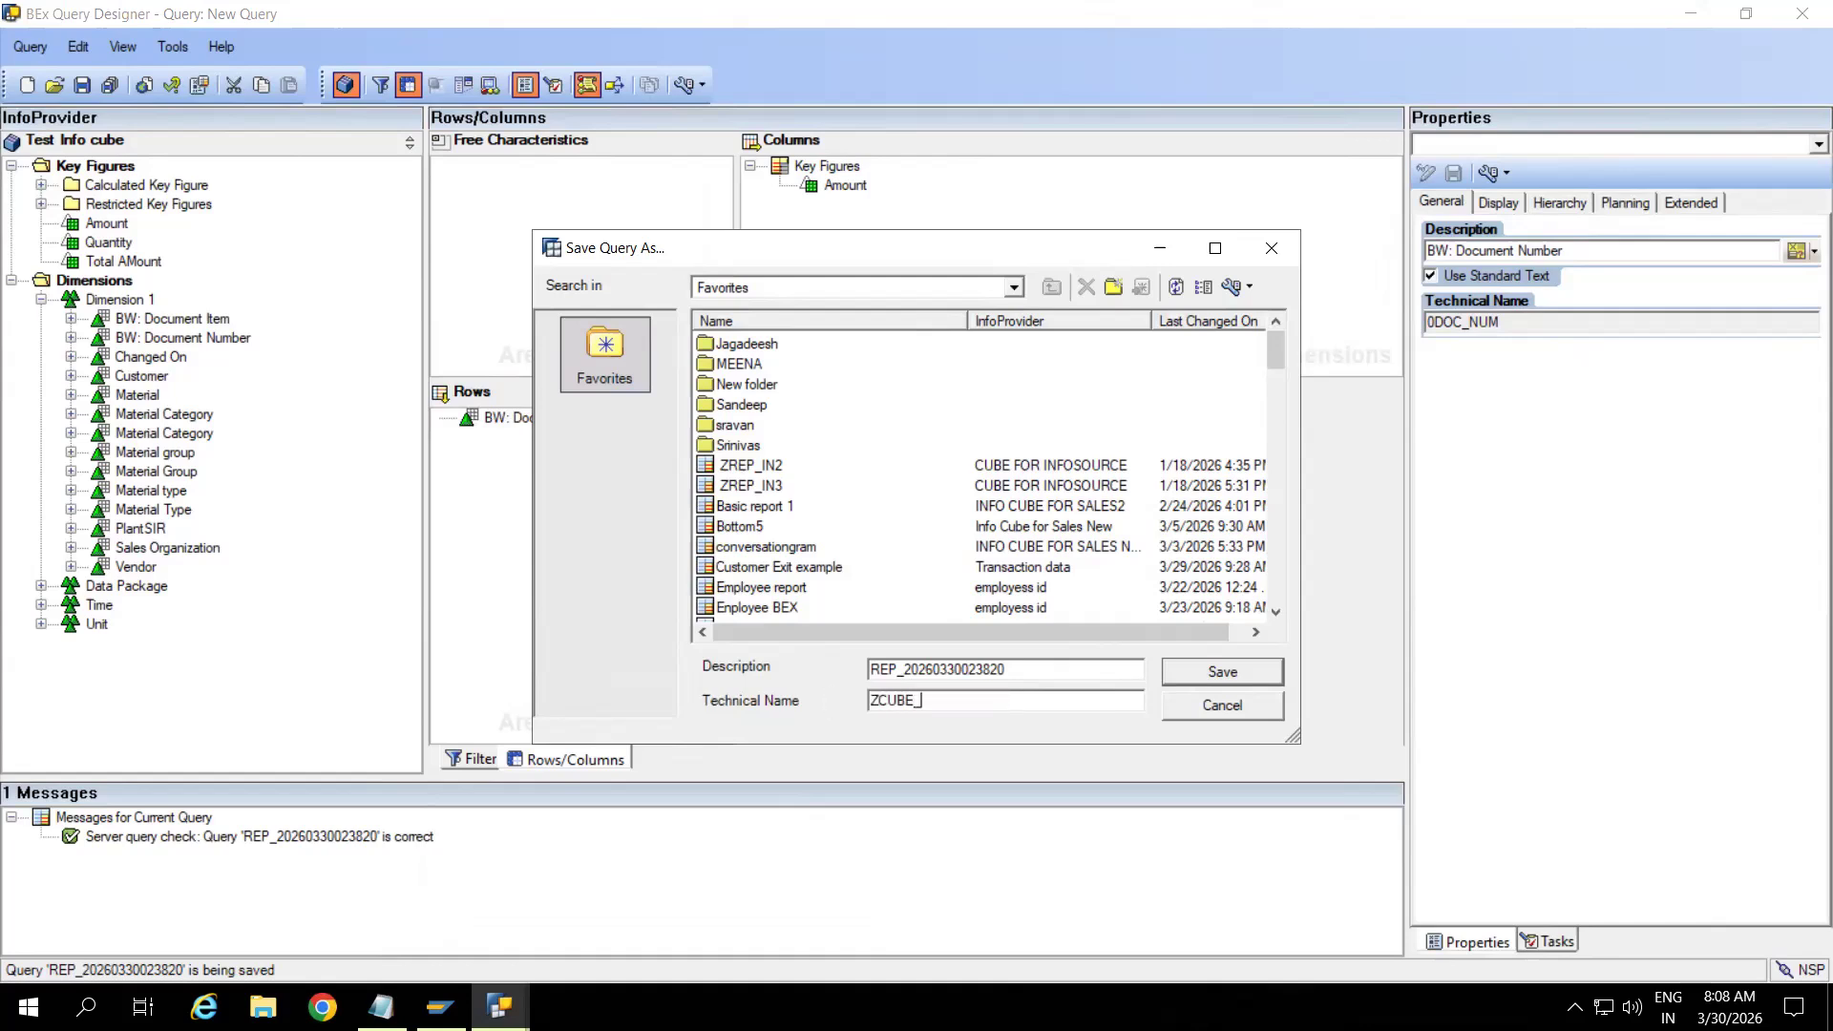
text(Q00001)
double_click(859, 701)
key(ctrl+c)
drag(1017, 669, 779, 685)
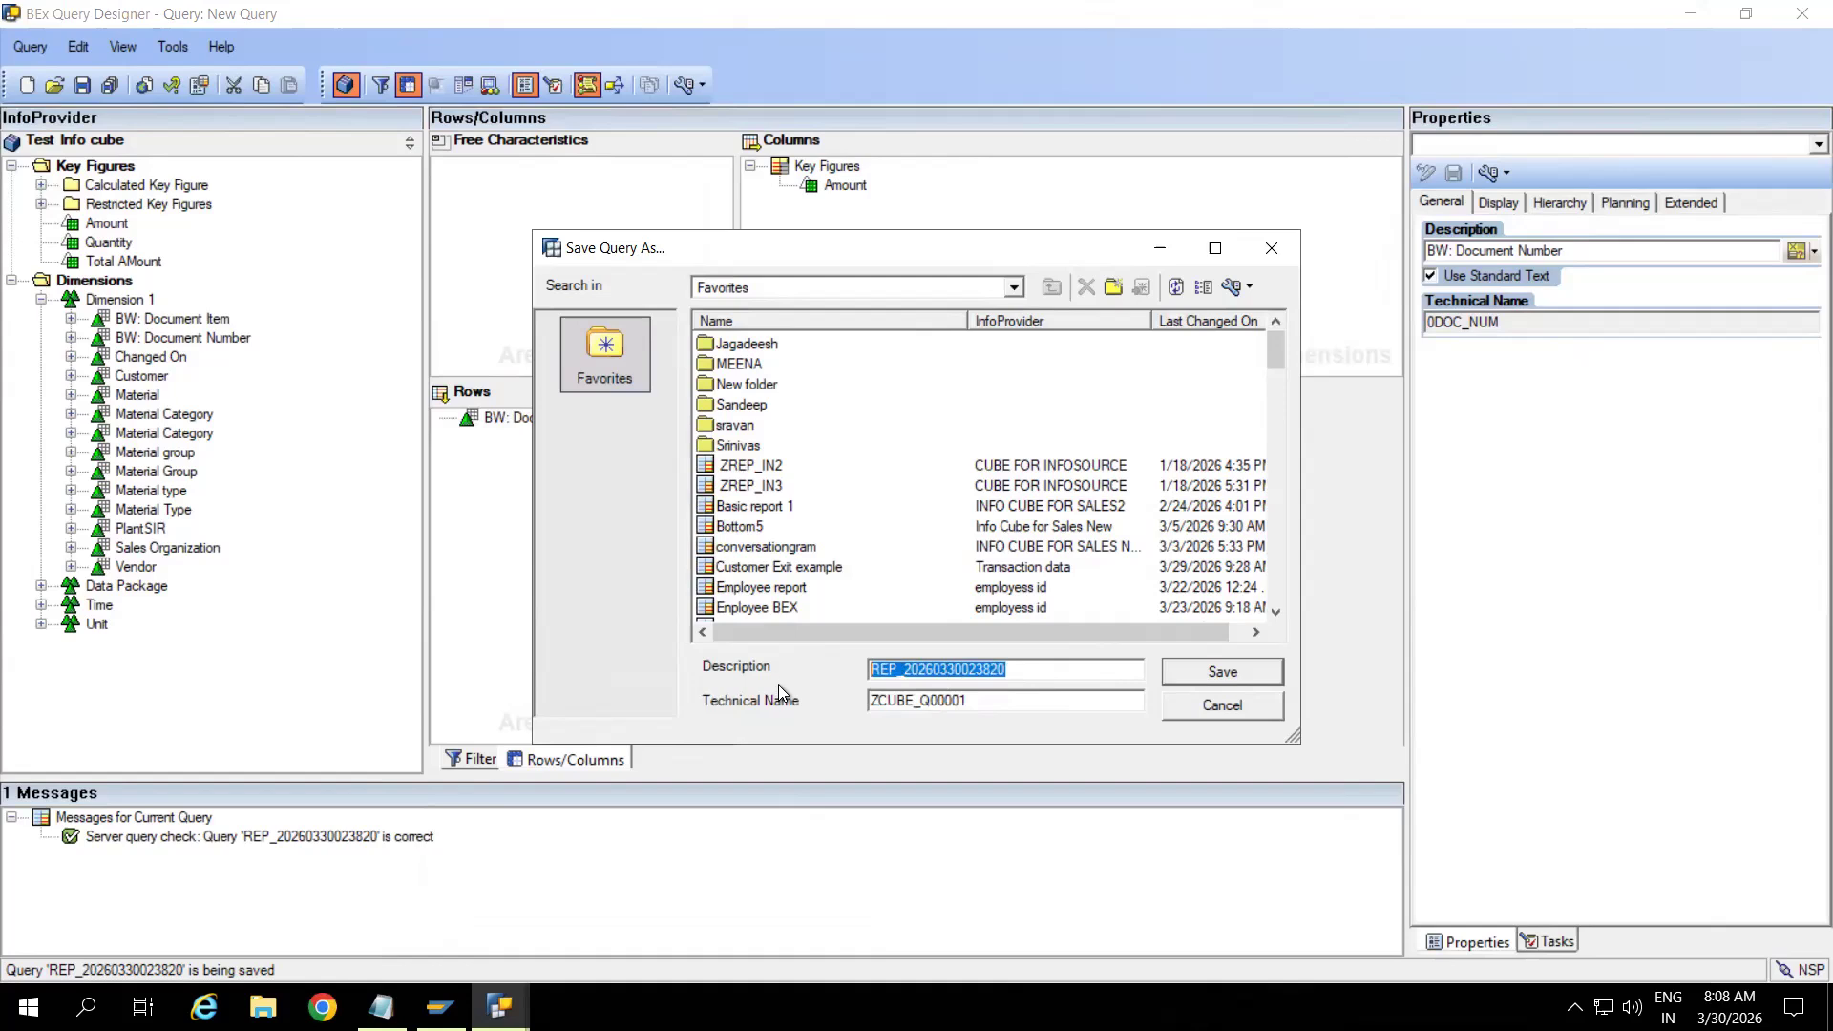
key(ctrl+v)
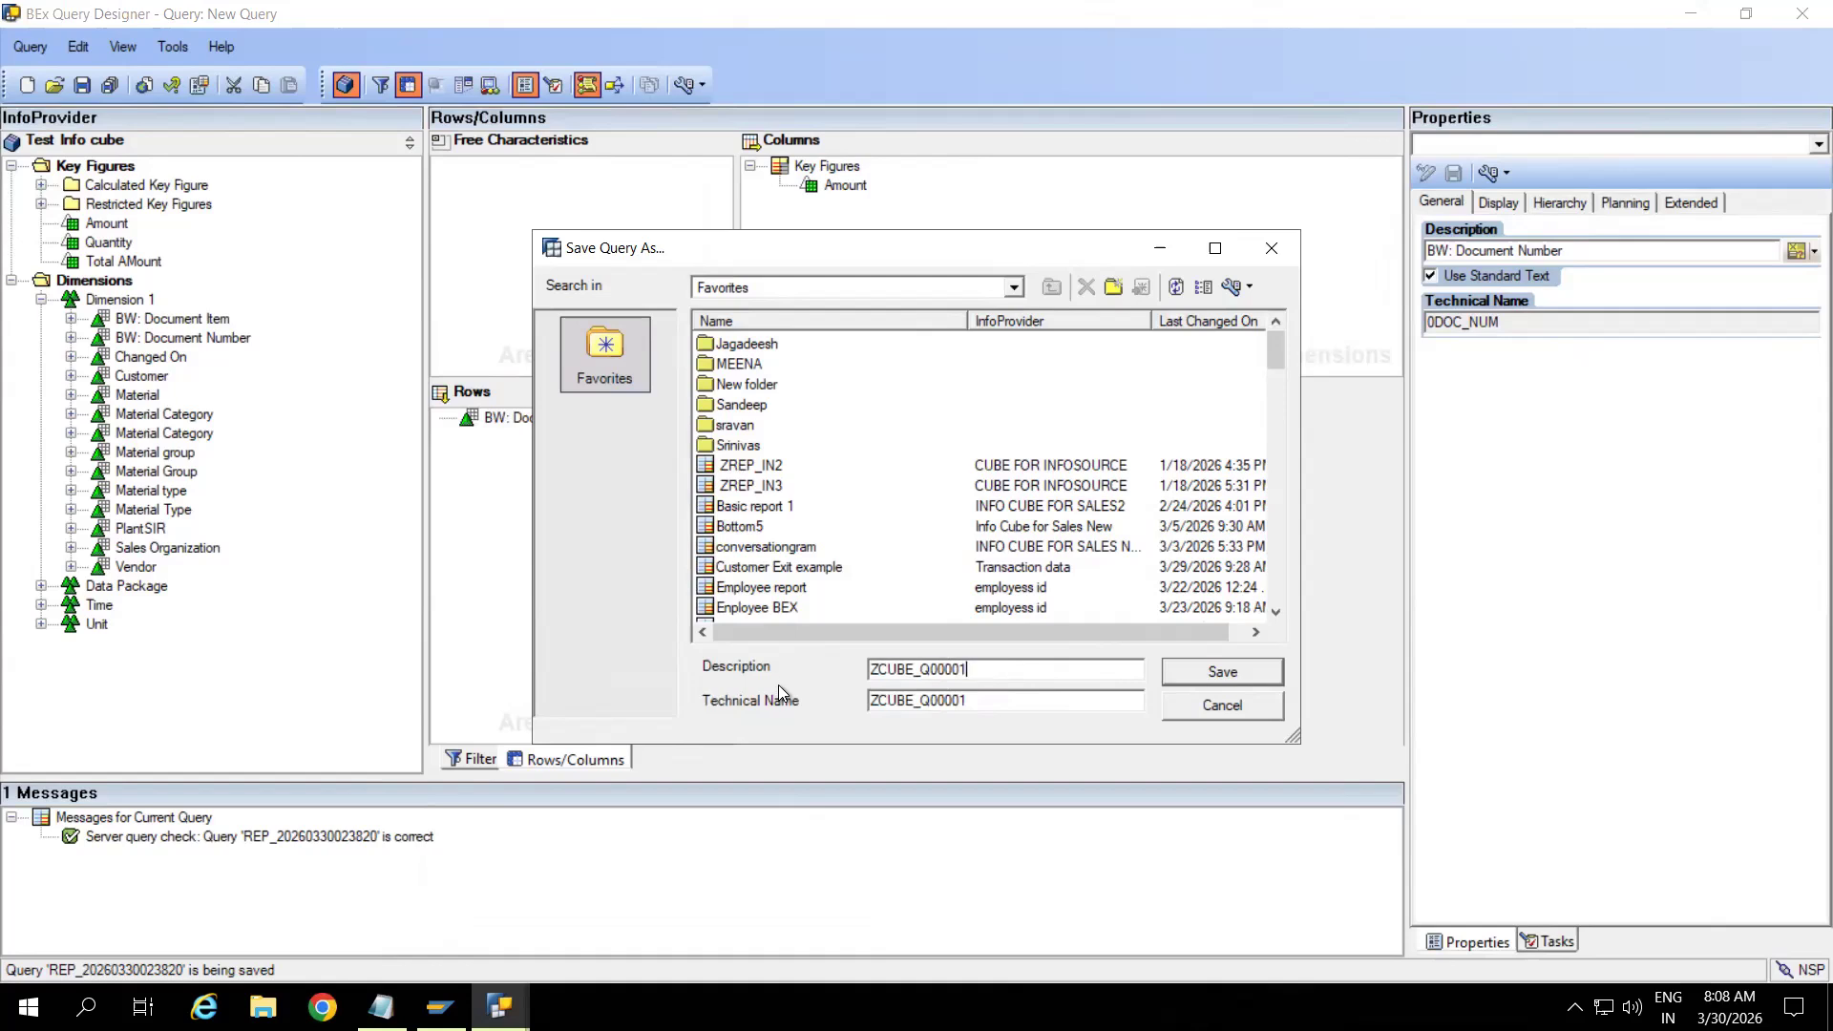
click(1172, 673)
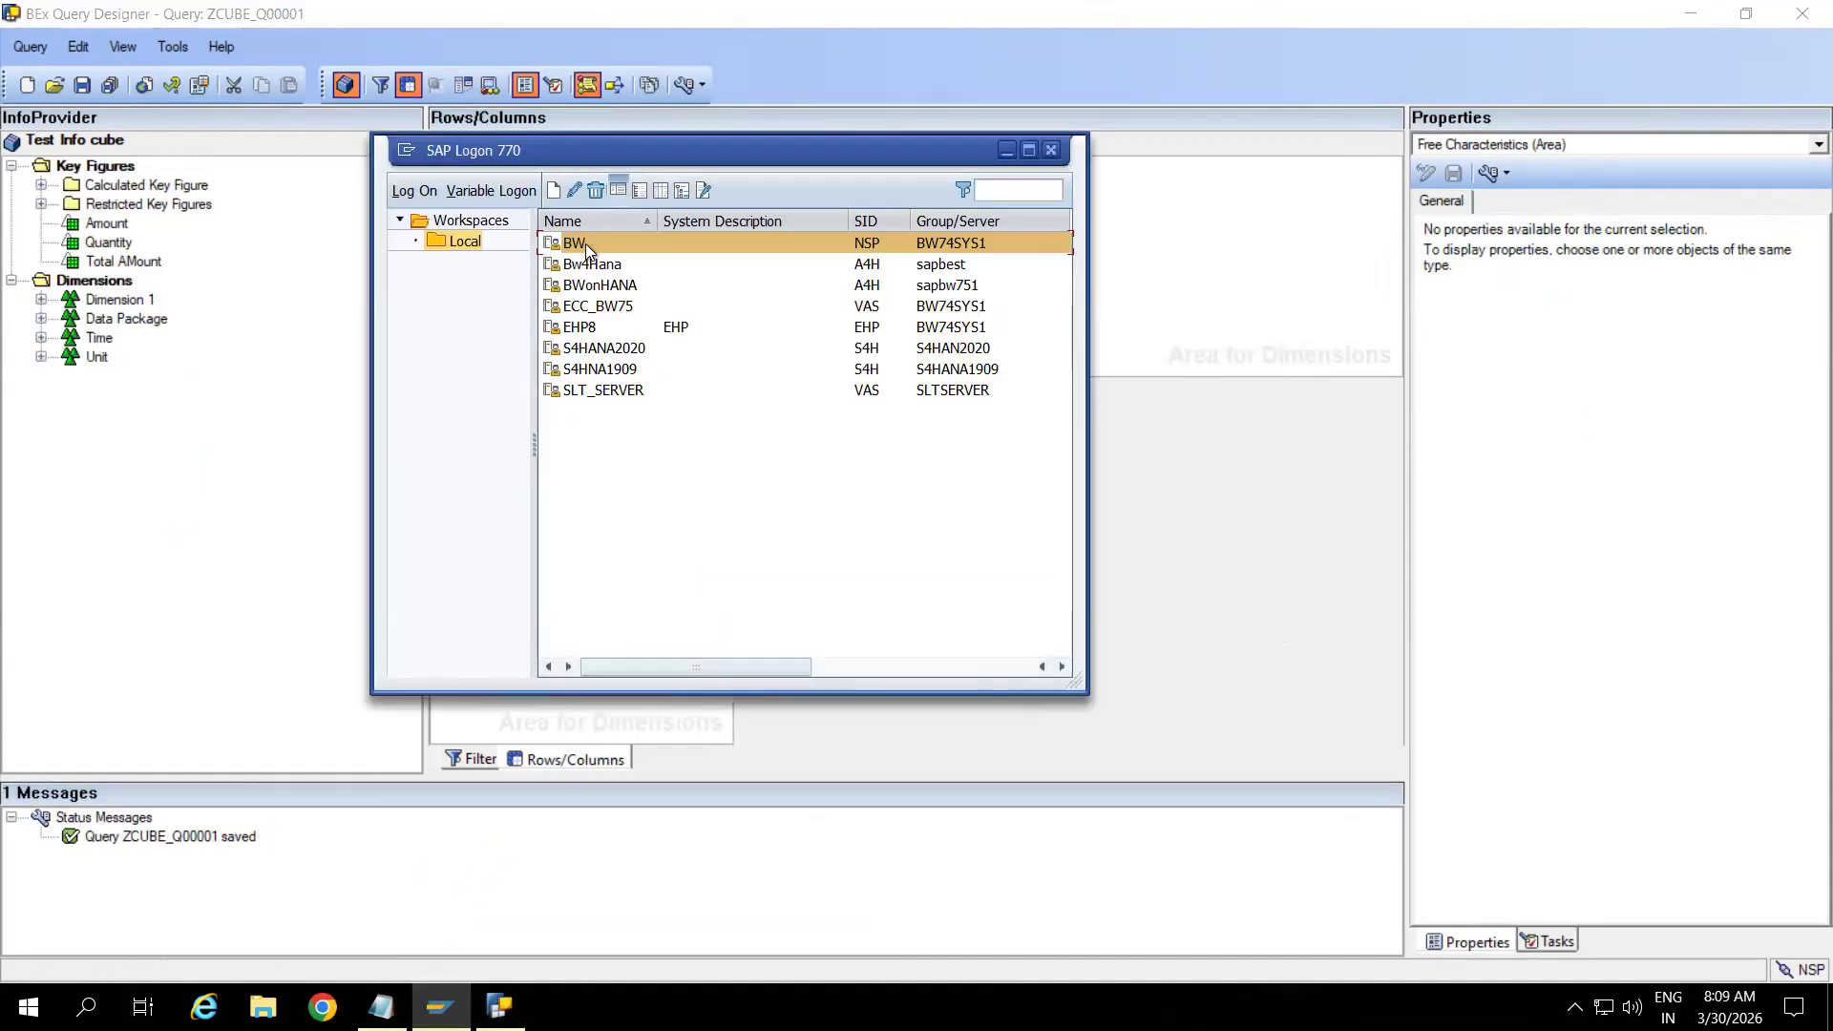
Log on to the BW system from SAP Logon with the user name and account password, and open transaction RSRT
double_click(586, 243)
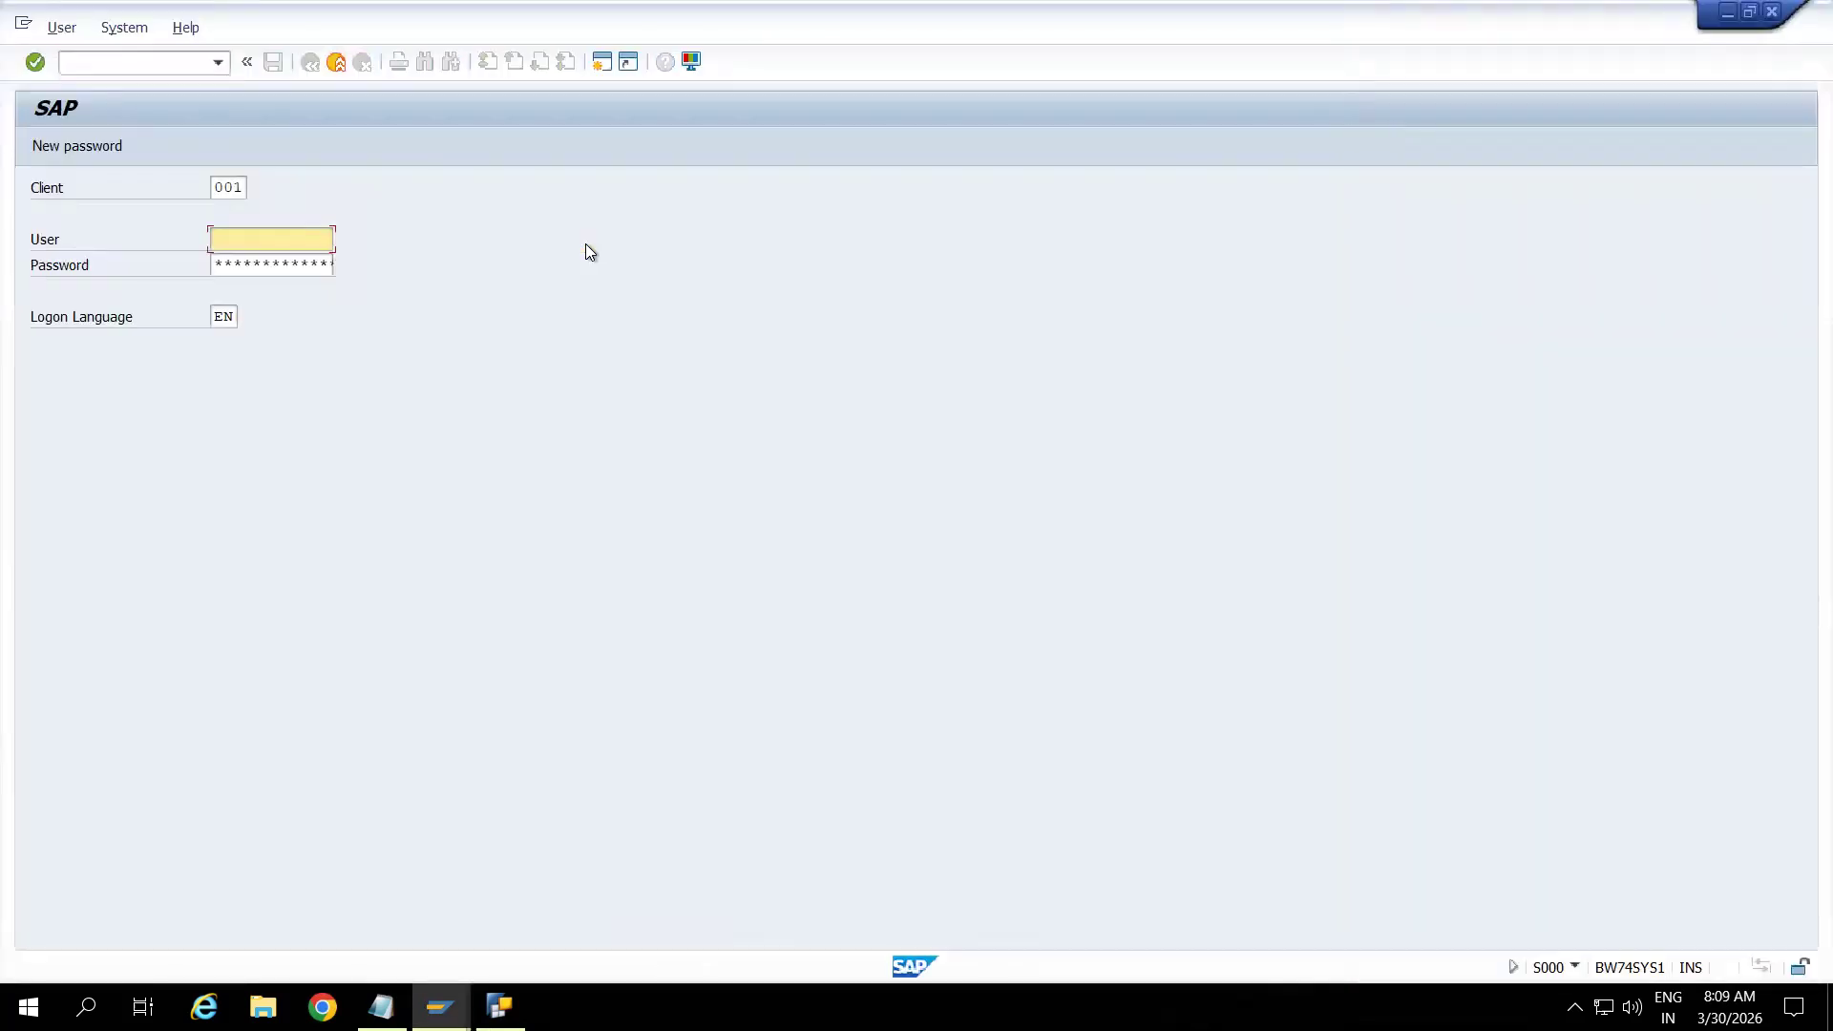
click(270, 243)
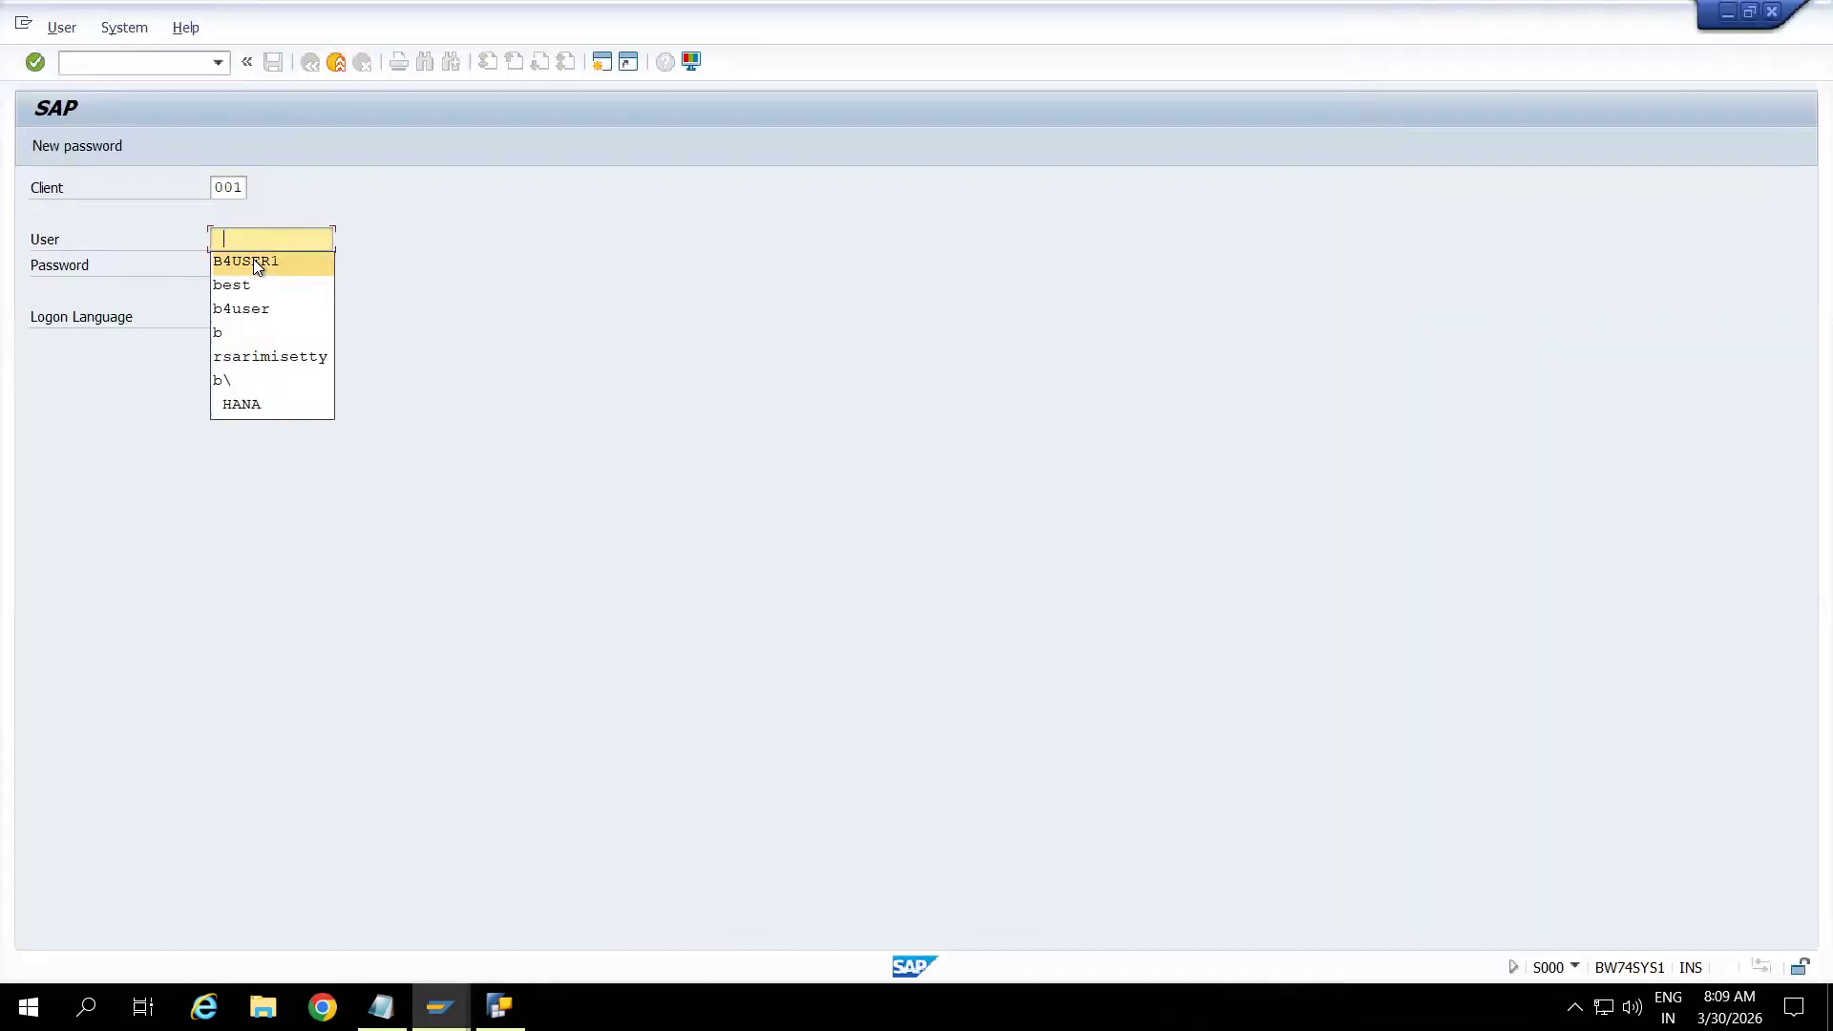
click(254, 260)
click(288, 272)
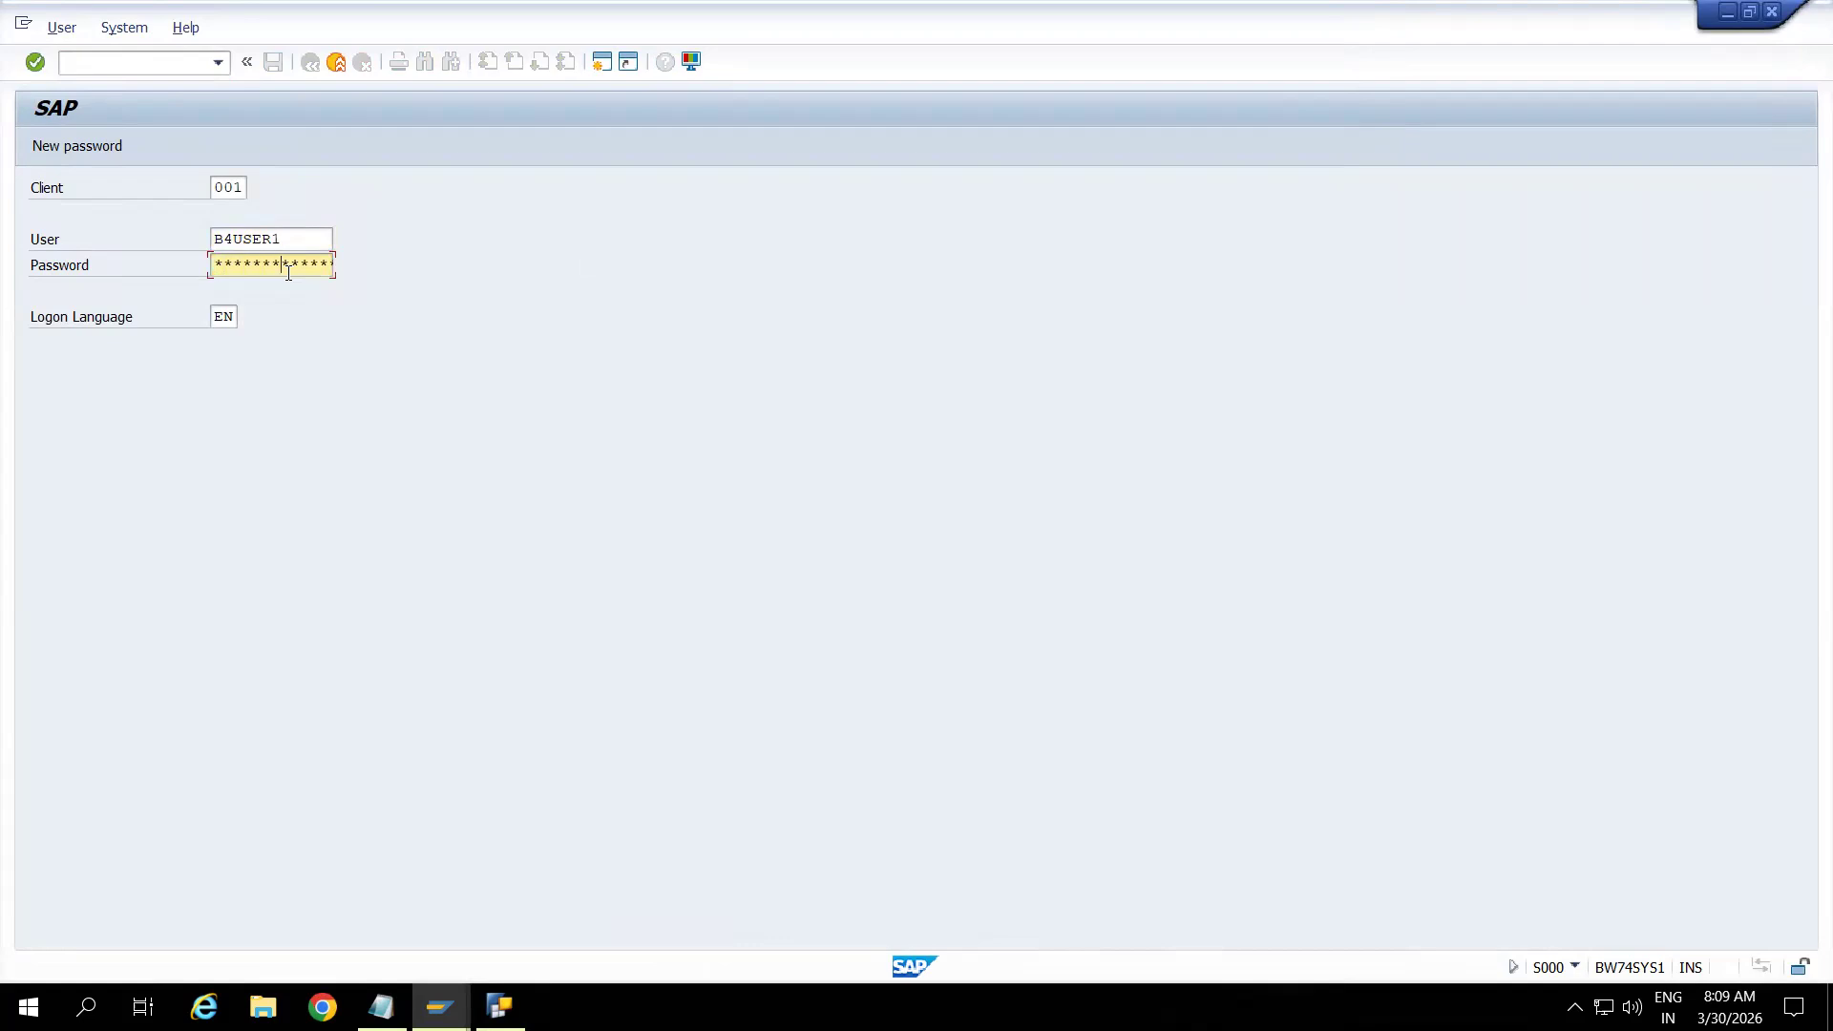
key(Return)
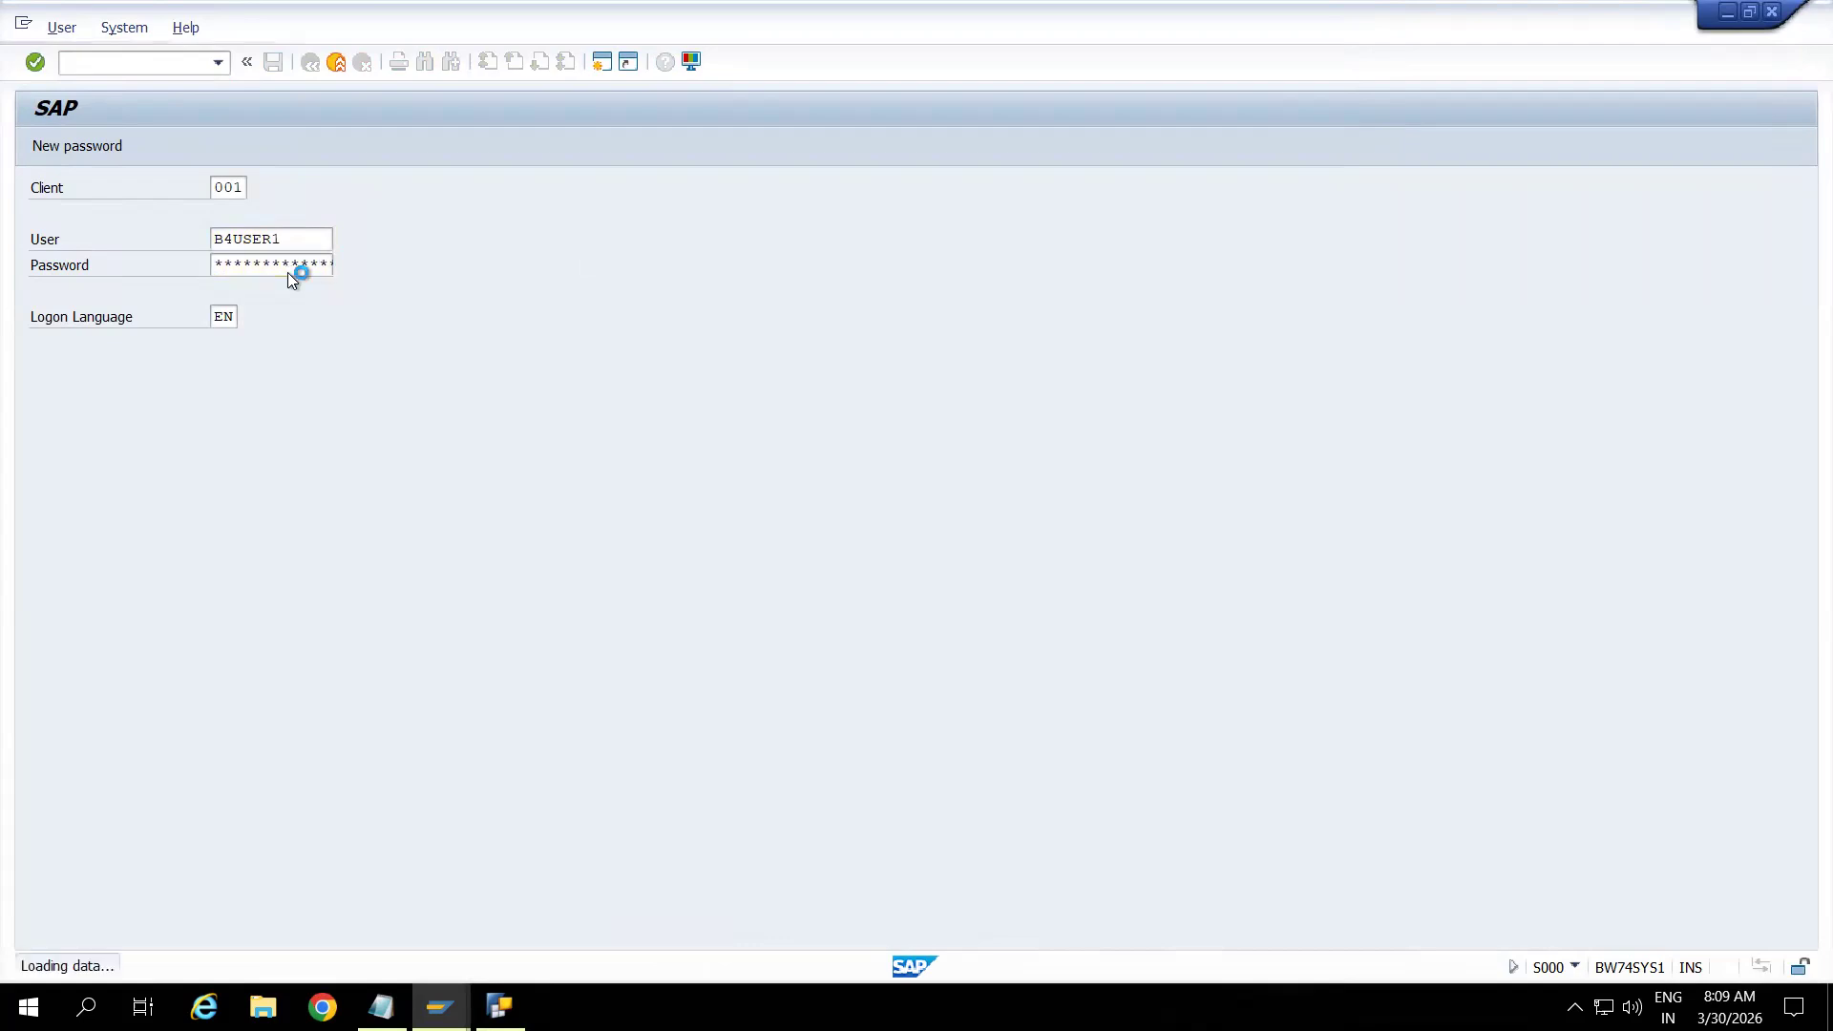
text(RSRT)
key(Return)
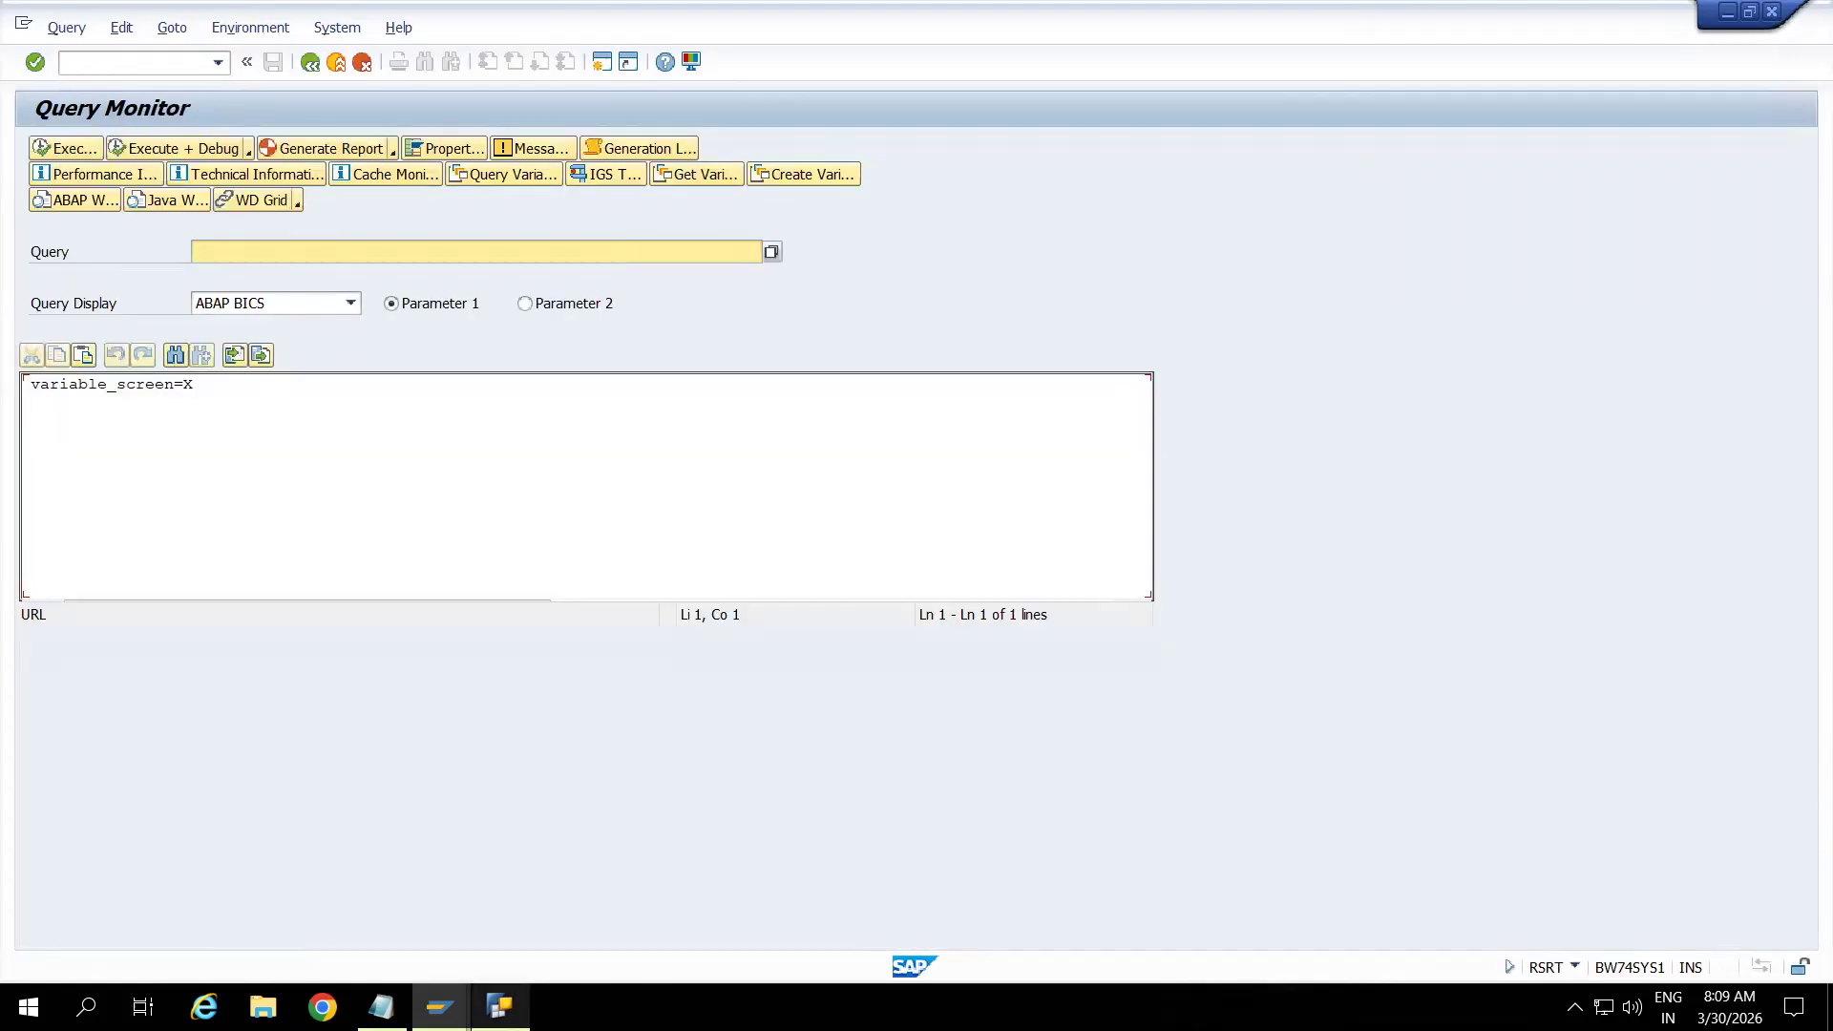
Switch back to BEx Query Designer and examine the properties of the query, the Key Figures structure, Amount, and BW: Document Number's display settings
click(499, 1007)
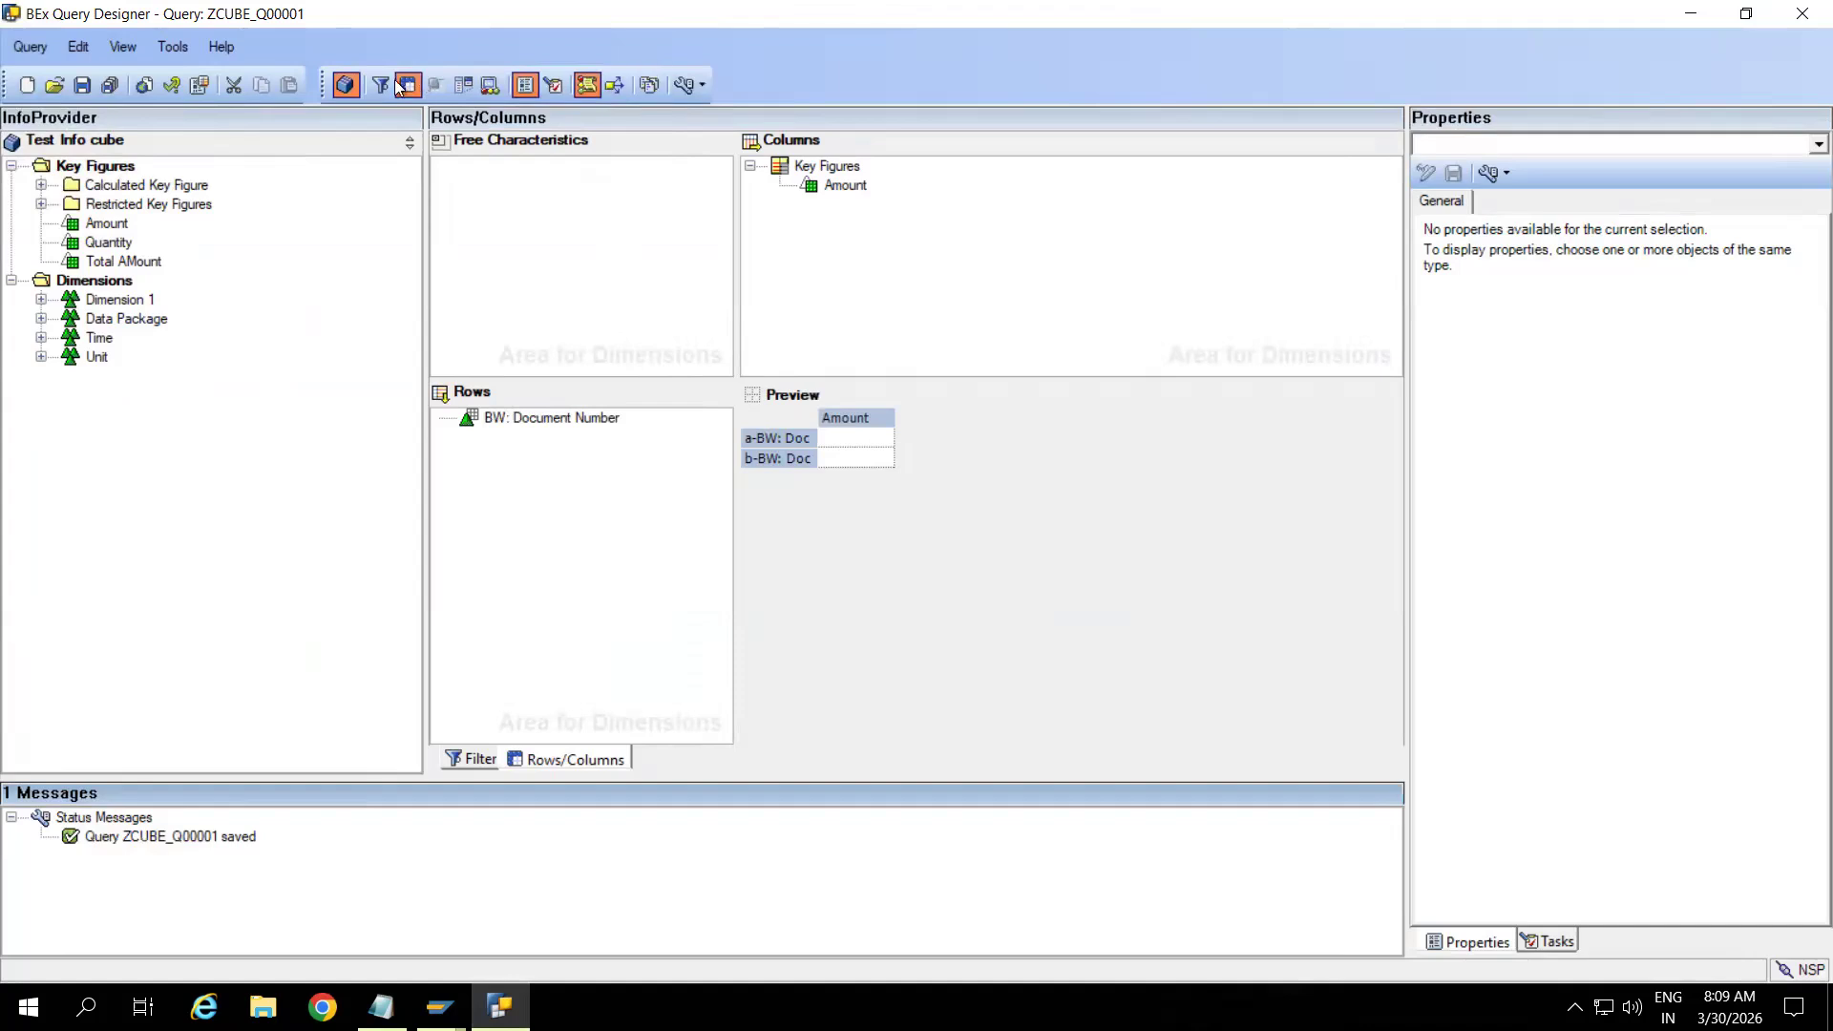
click(198, 85)
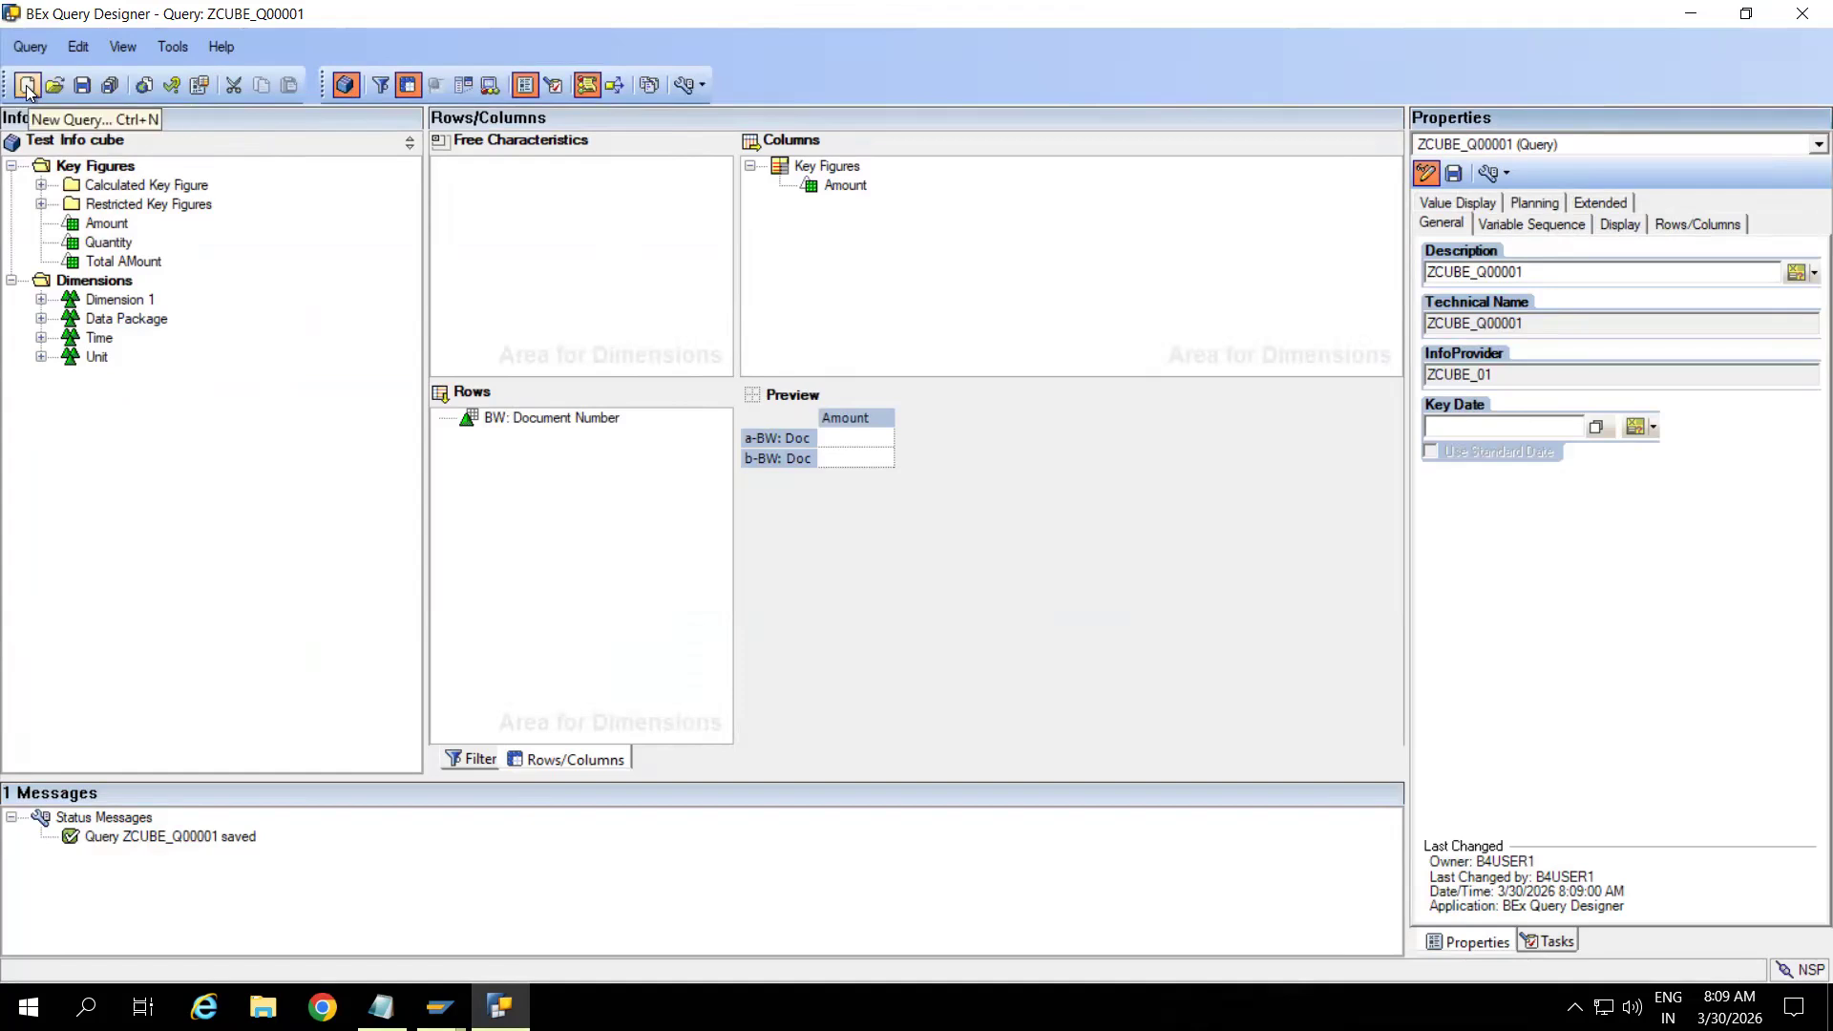
click(172, 88)
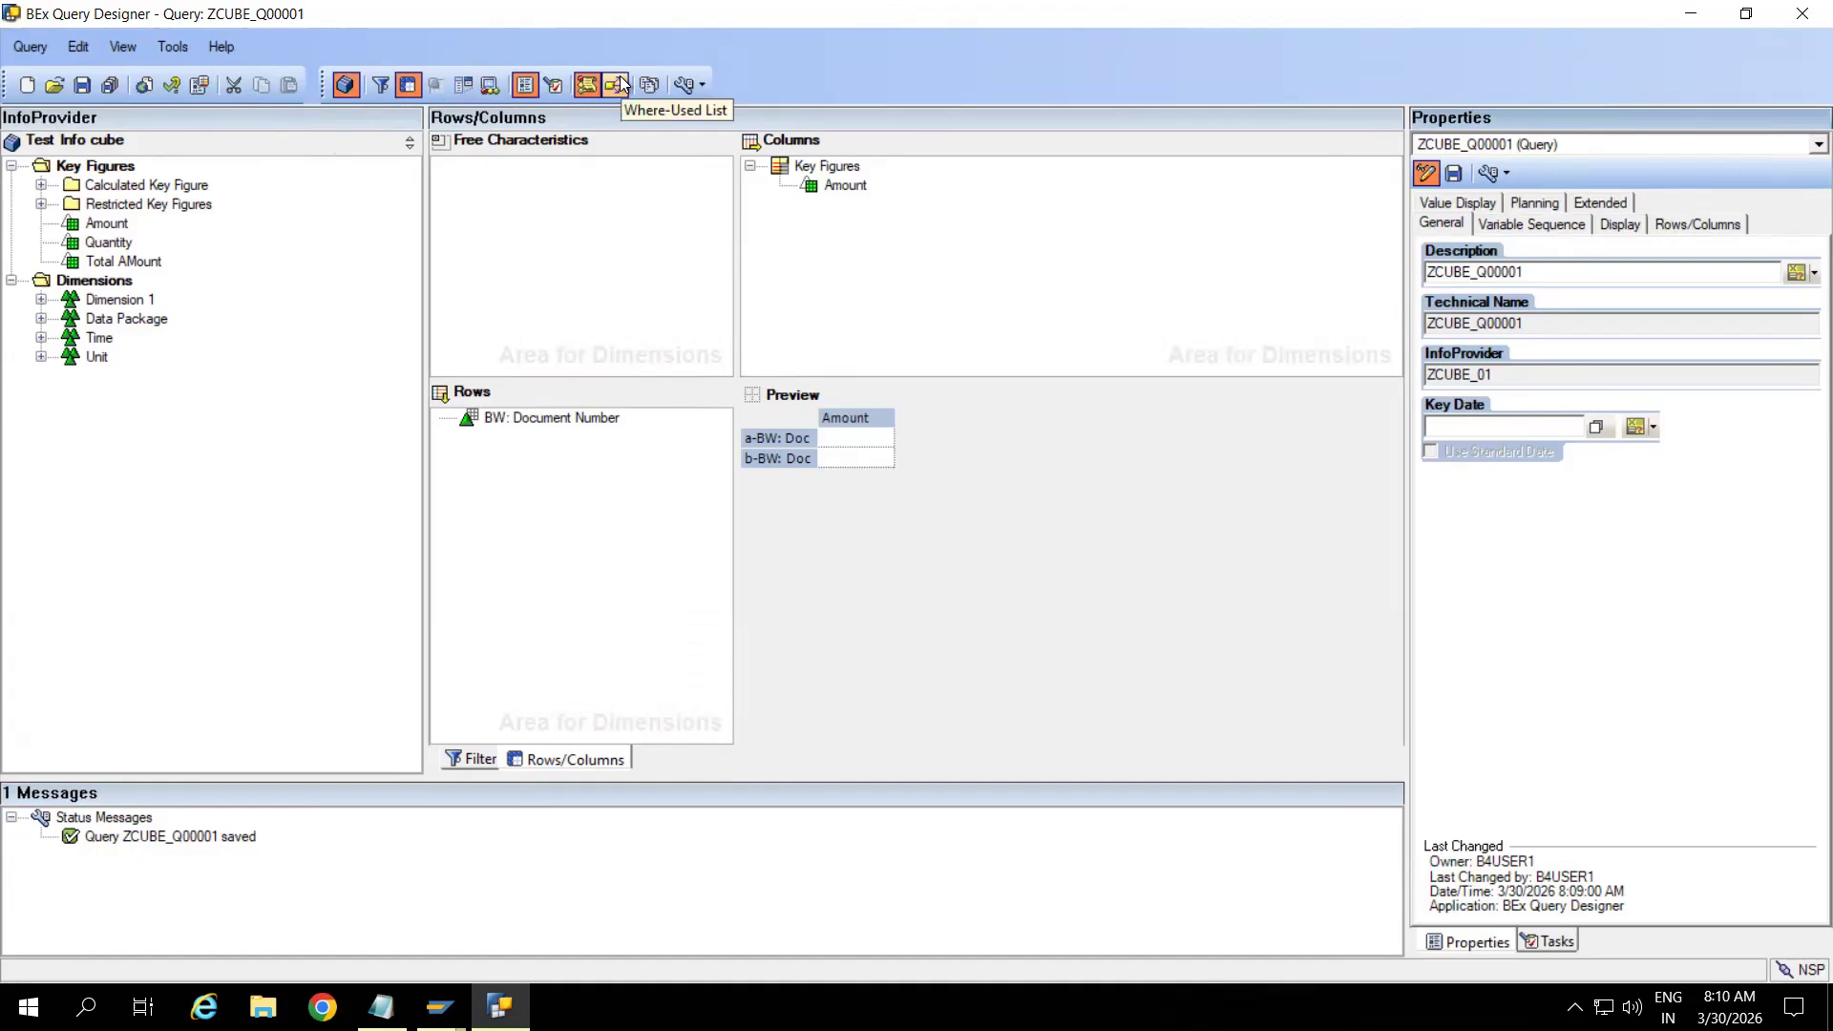
click(834, 171)
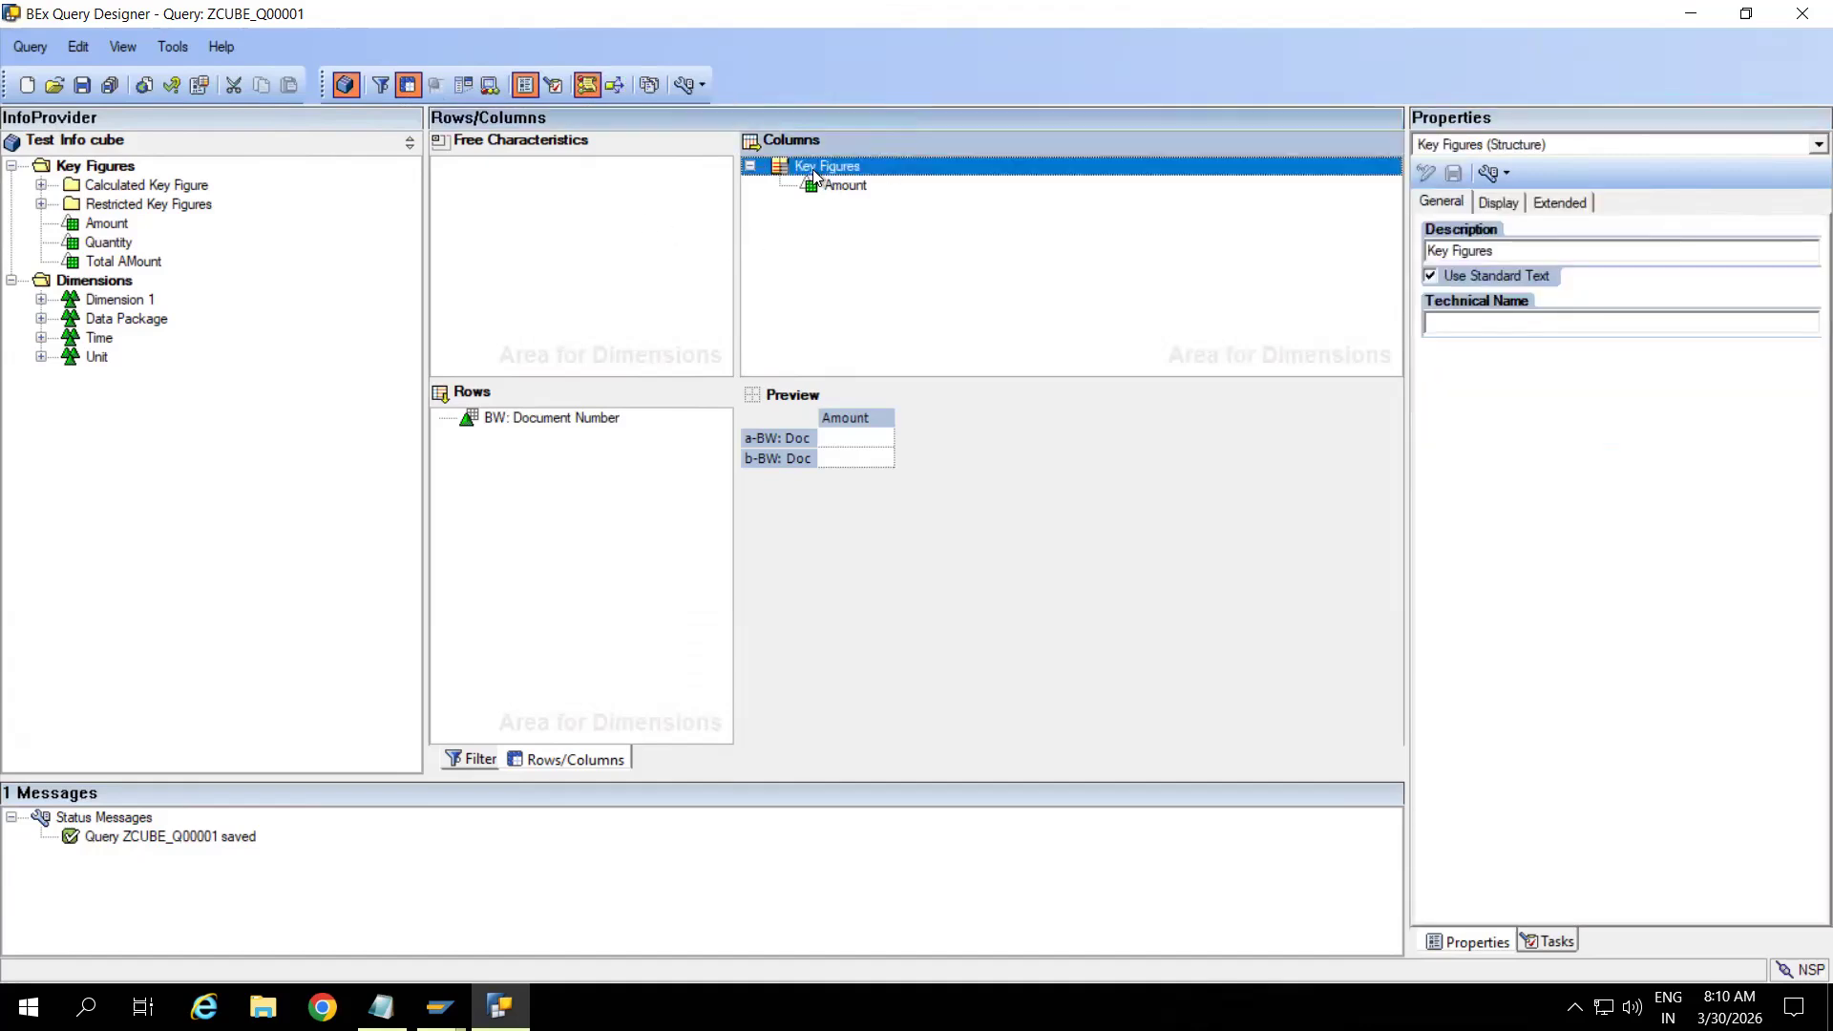
click(840, 186)
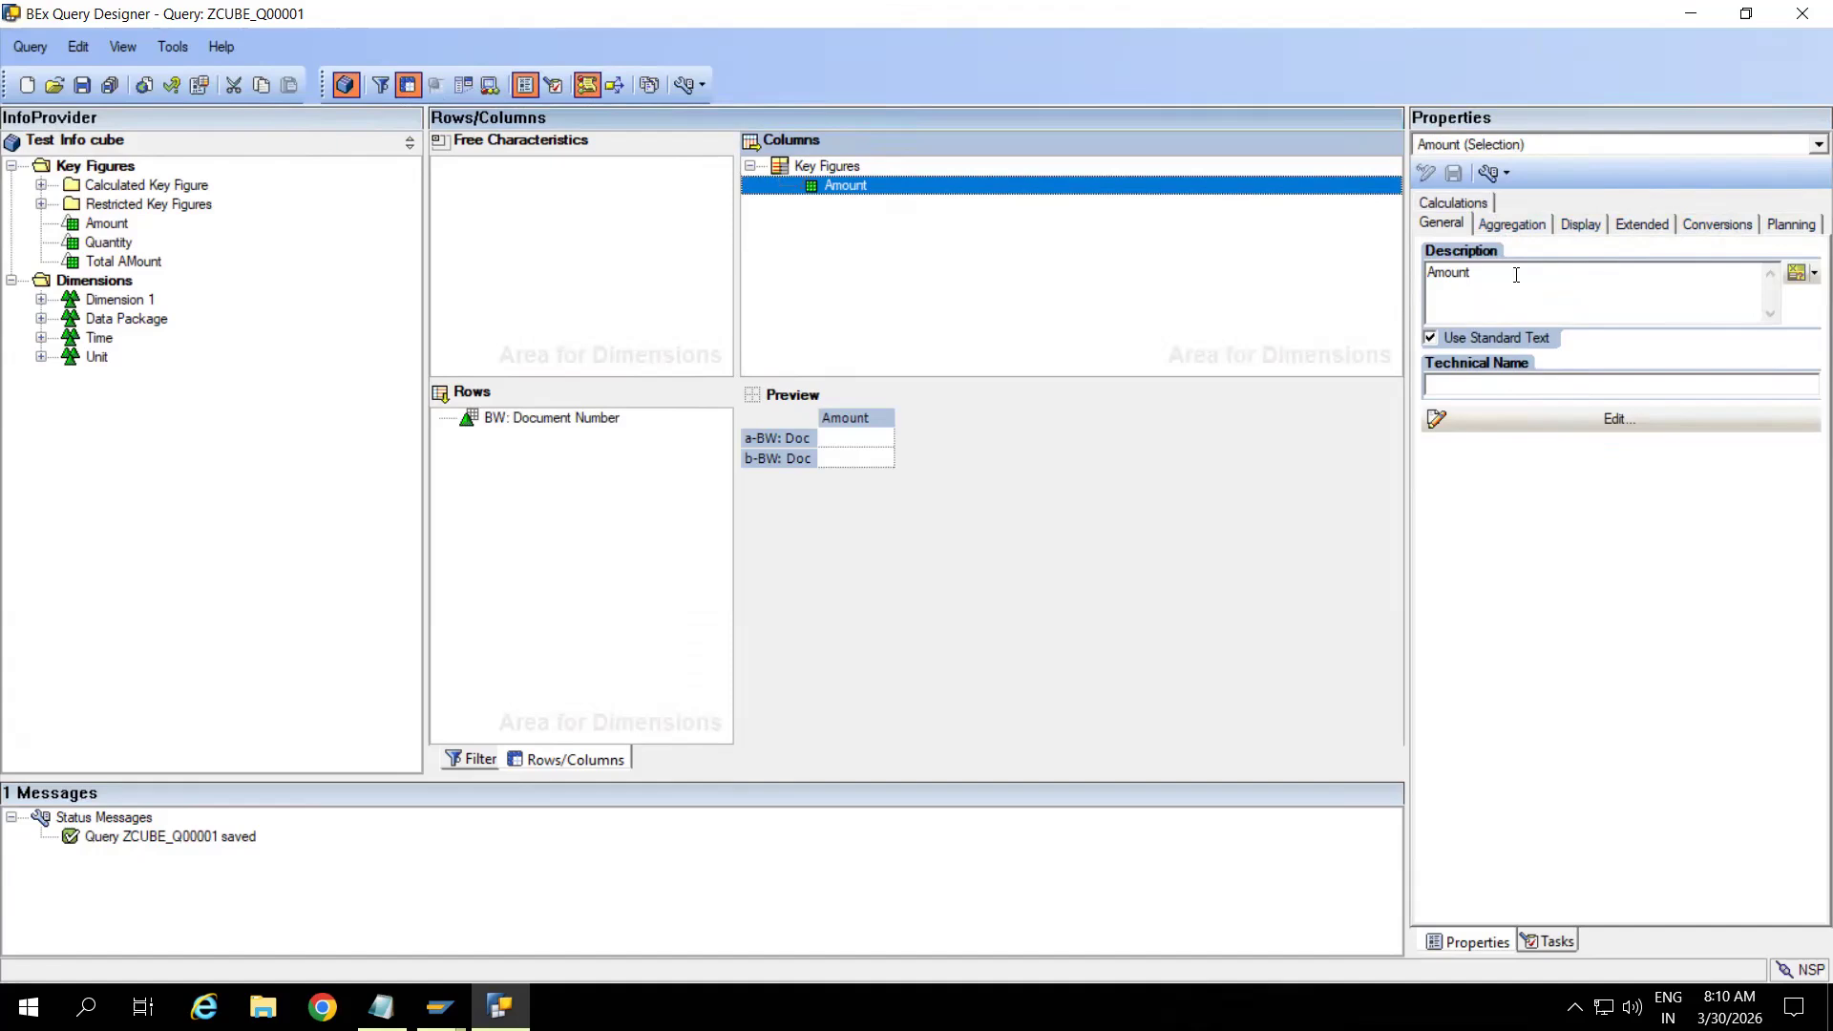
click(577, 421)
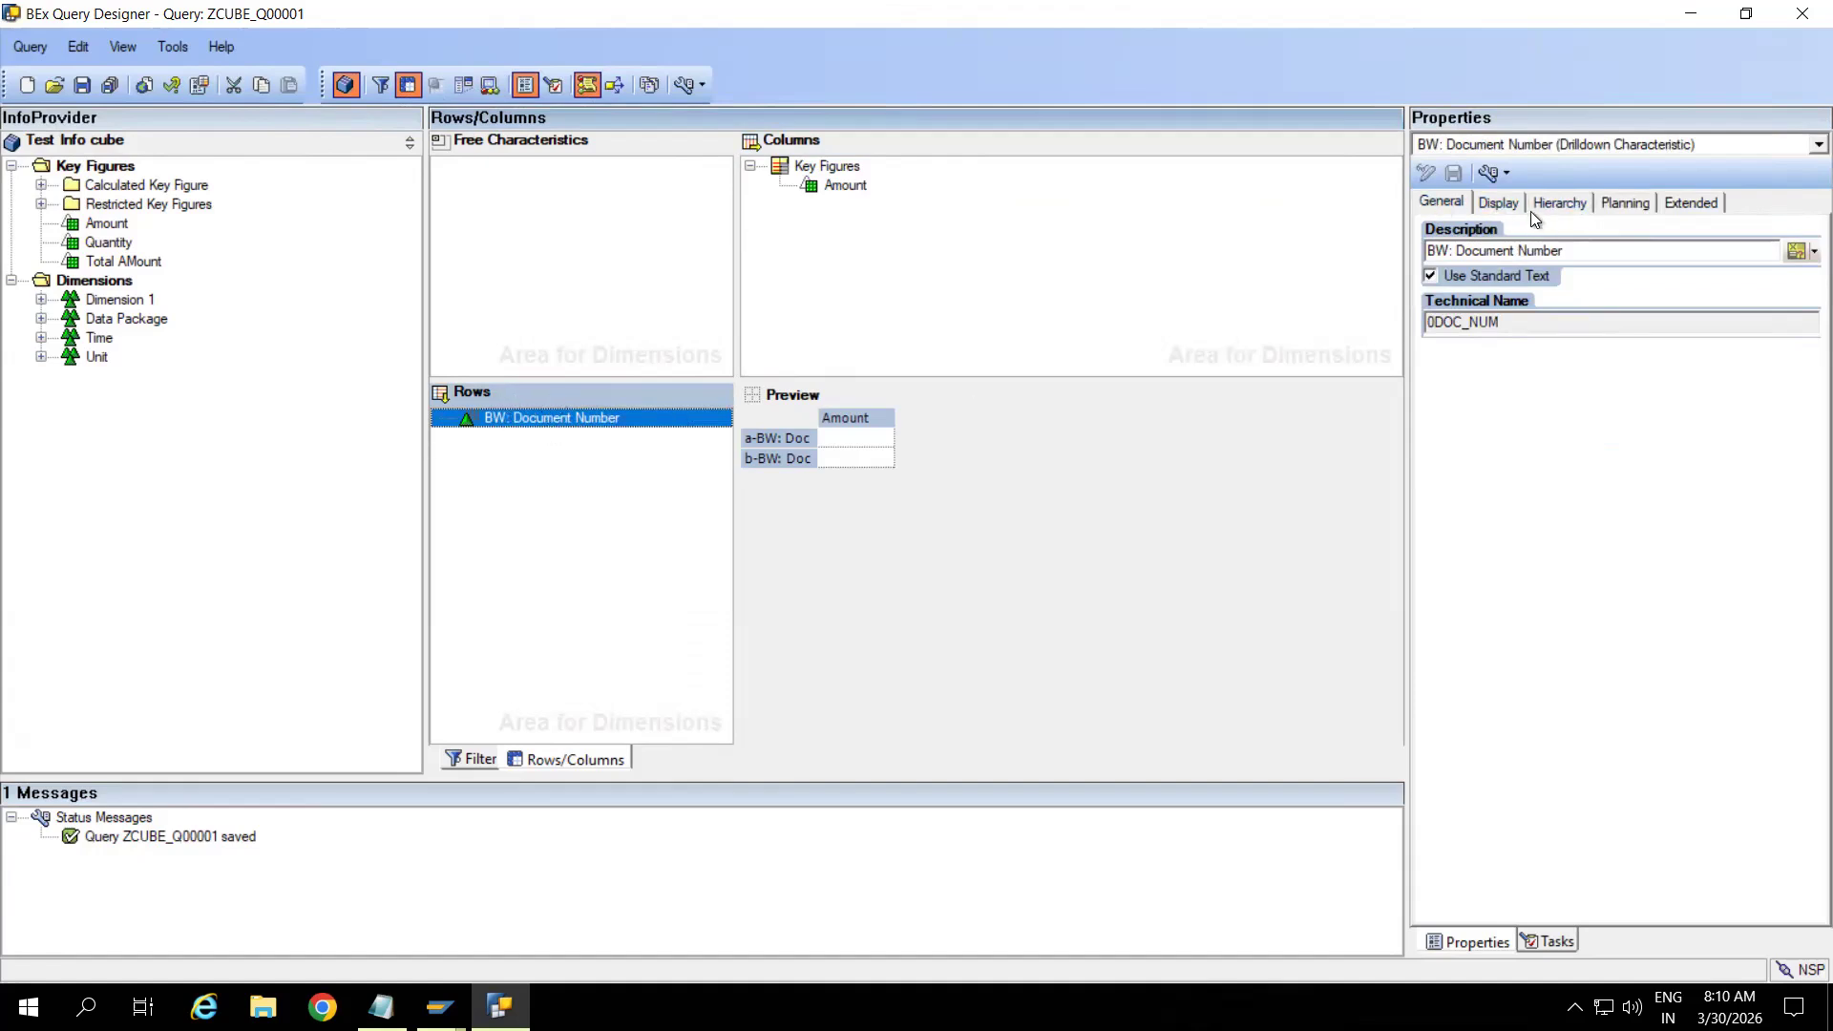
click(1499, 203)
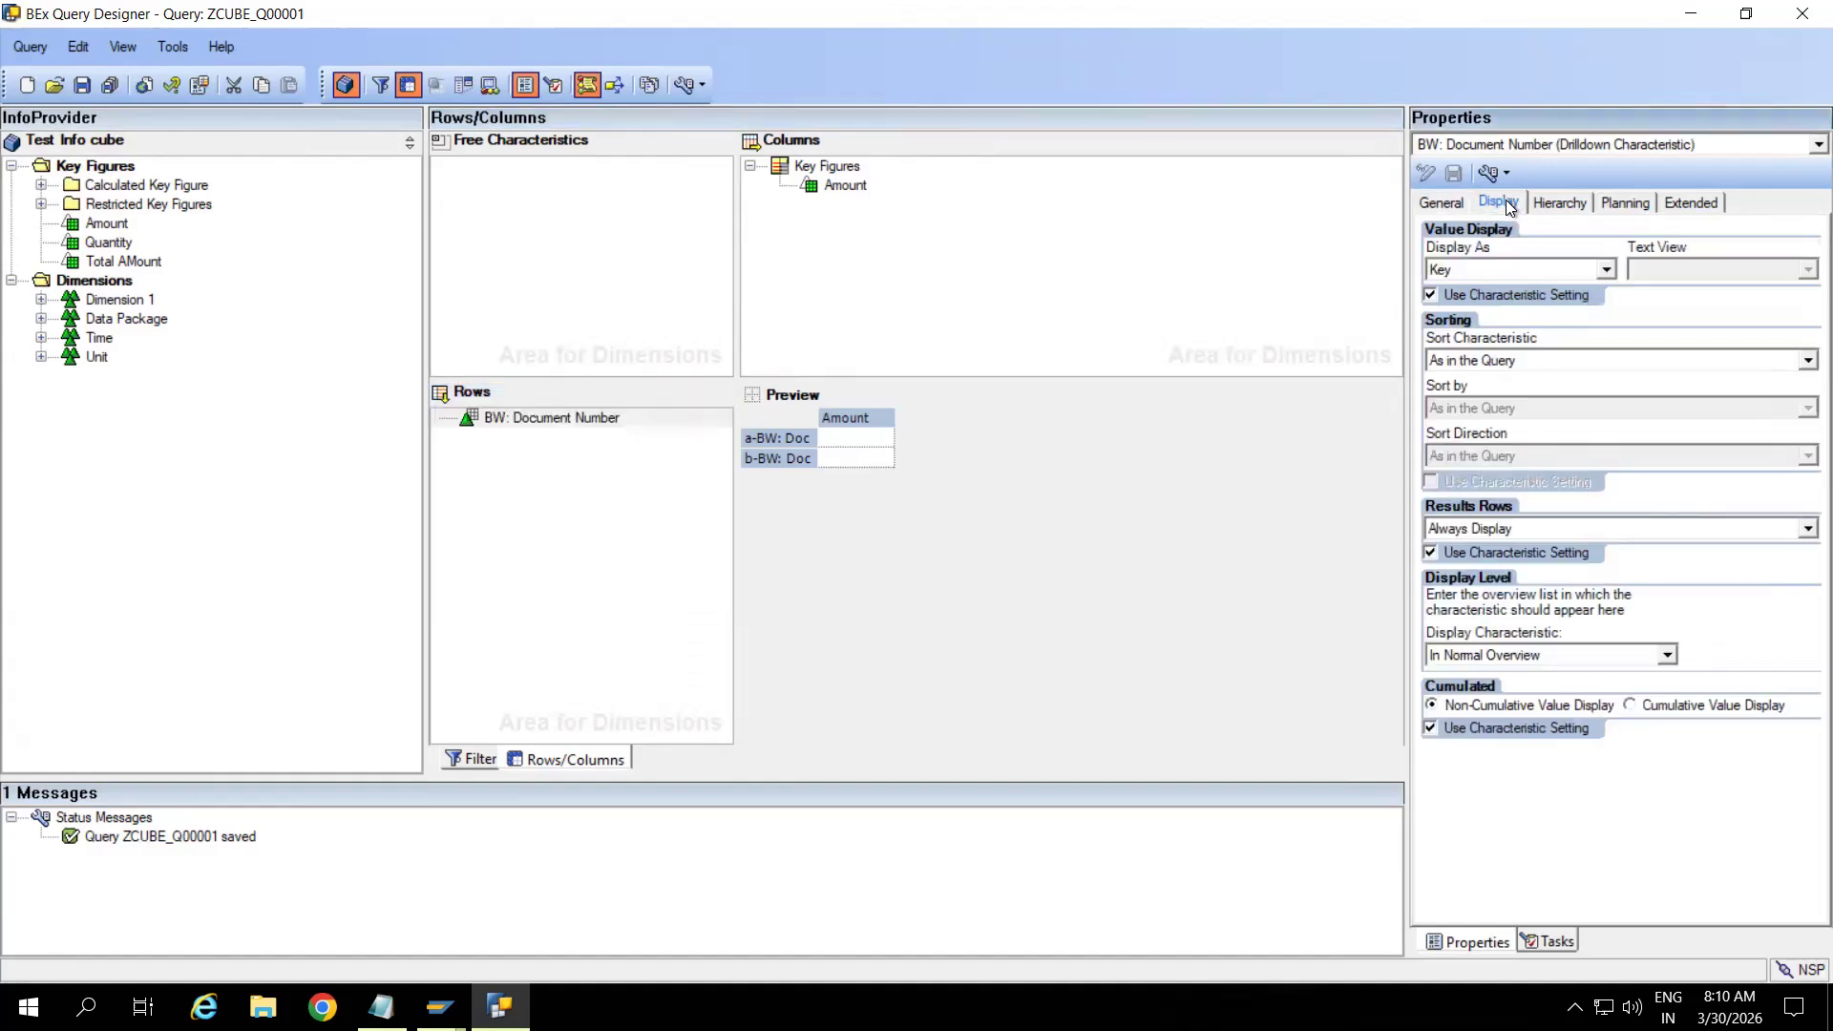
click(199, 86)
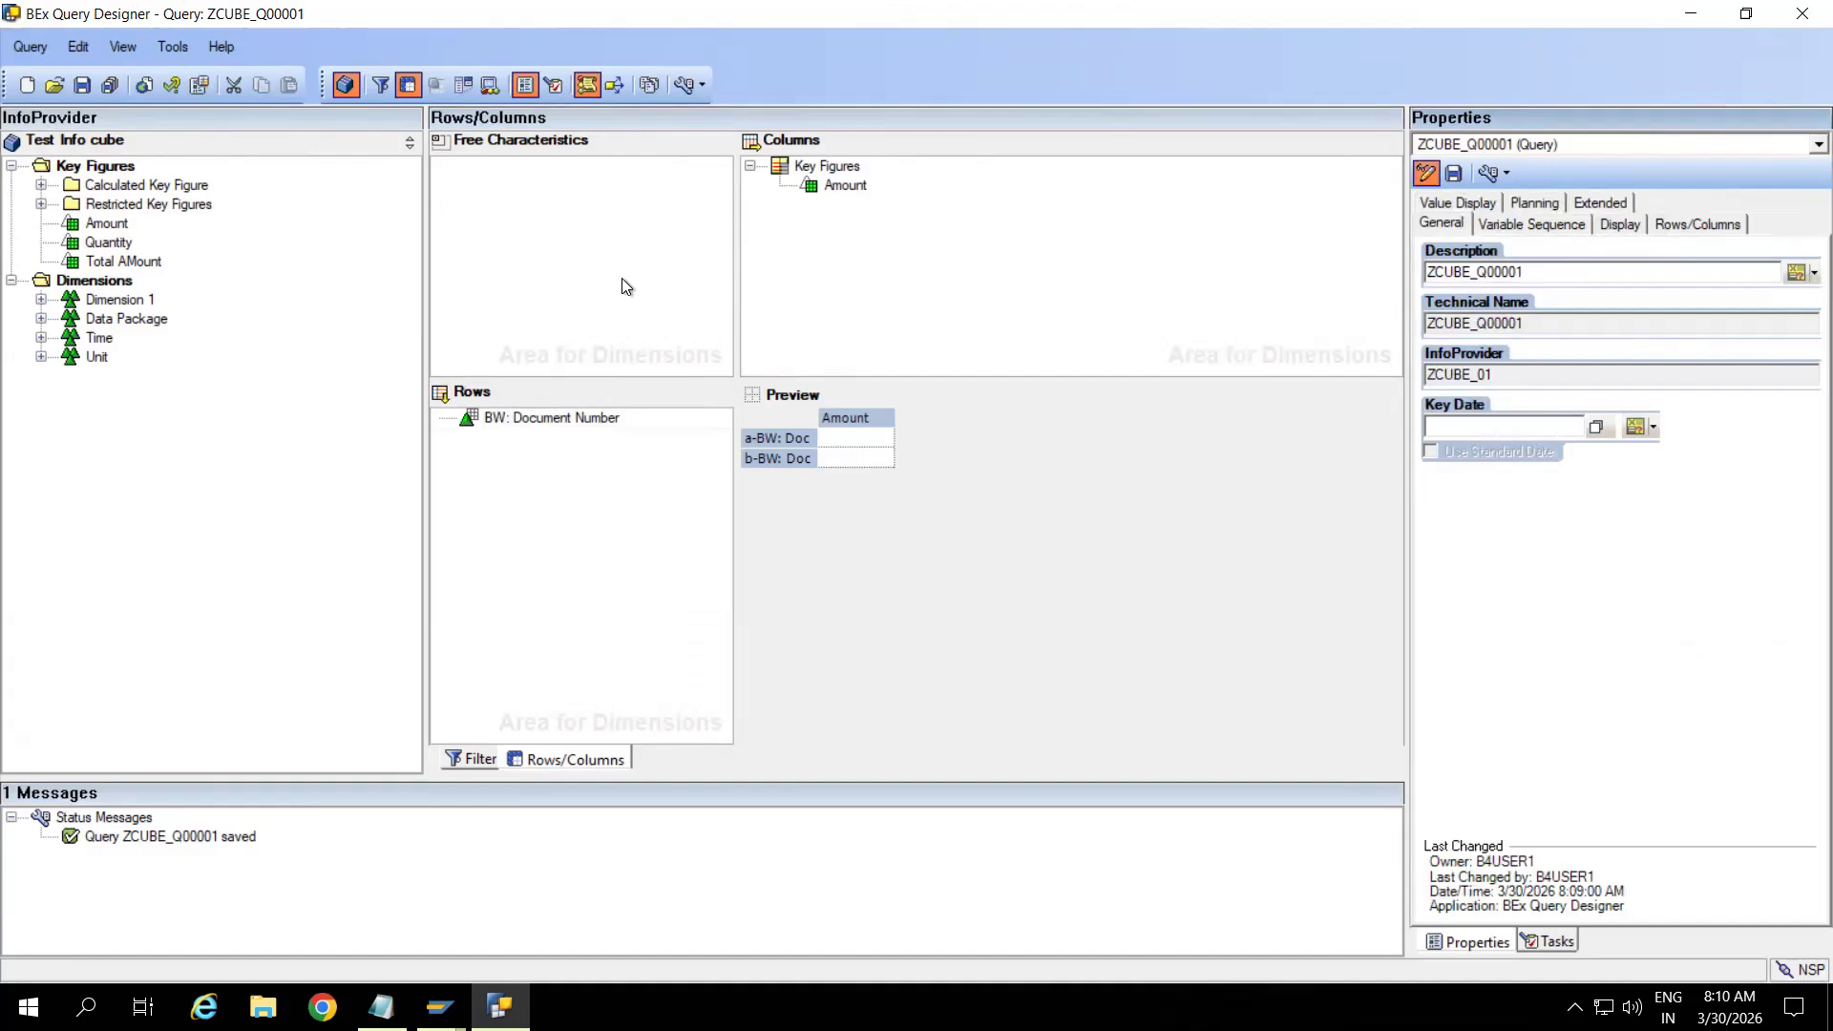
click(837, 165)
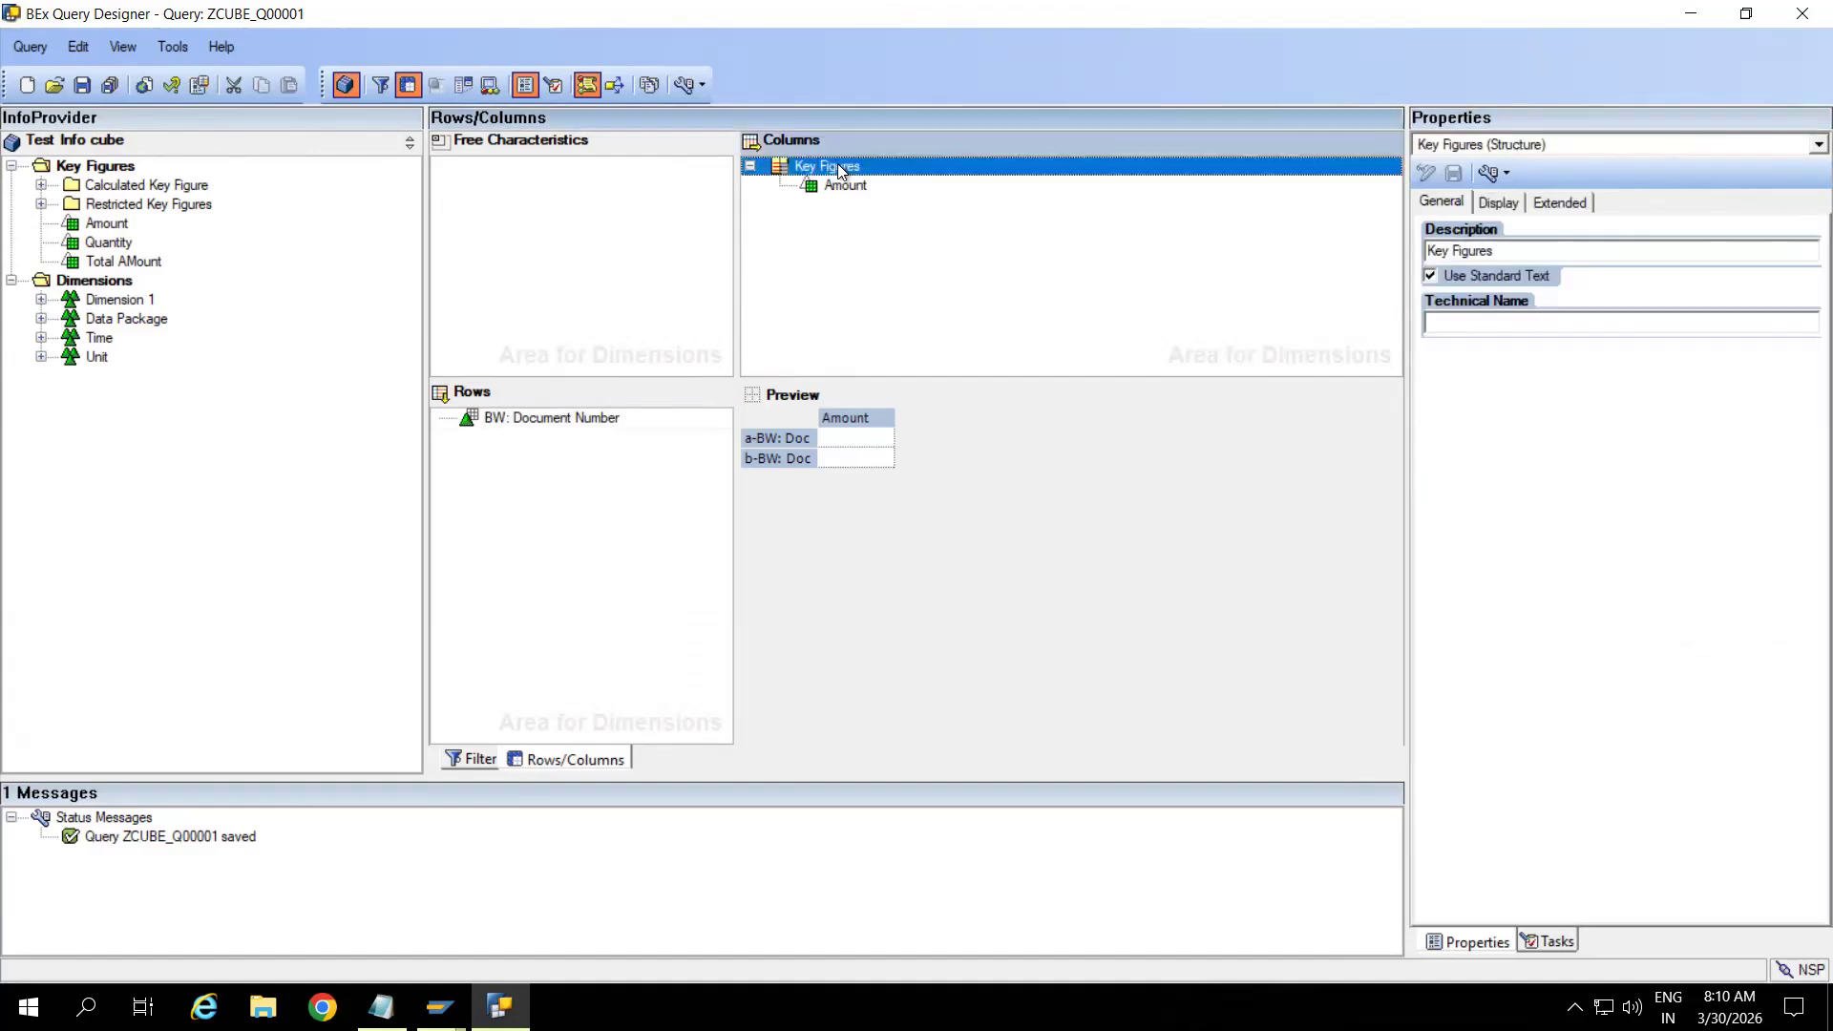
Copy the query's technical name from its properties and enter ZCUBE_Q00001 as the query in the SAP Query Monitor
click(198, 86)
double_click(1560, 317)
key(ctrl+c)
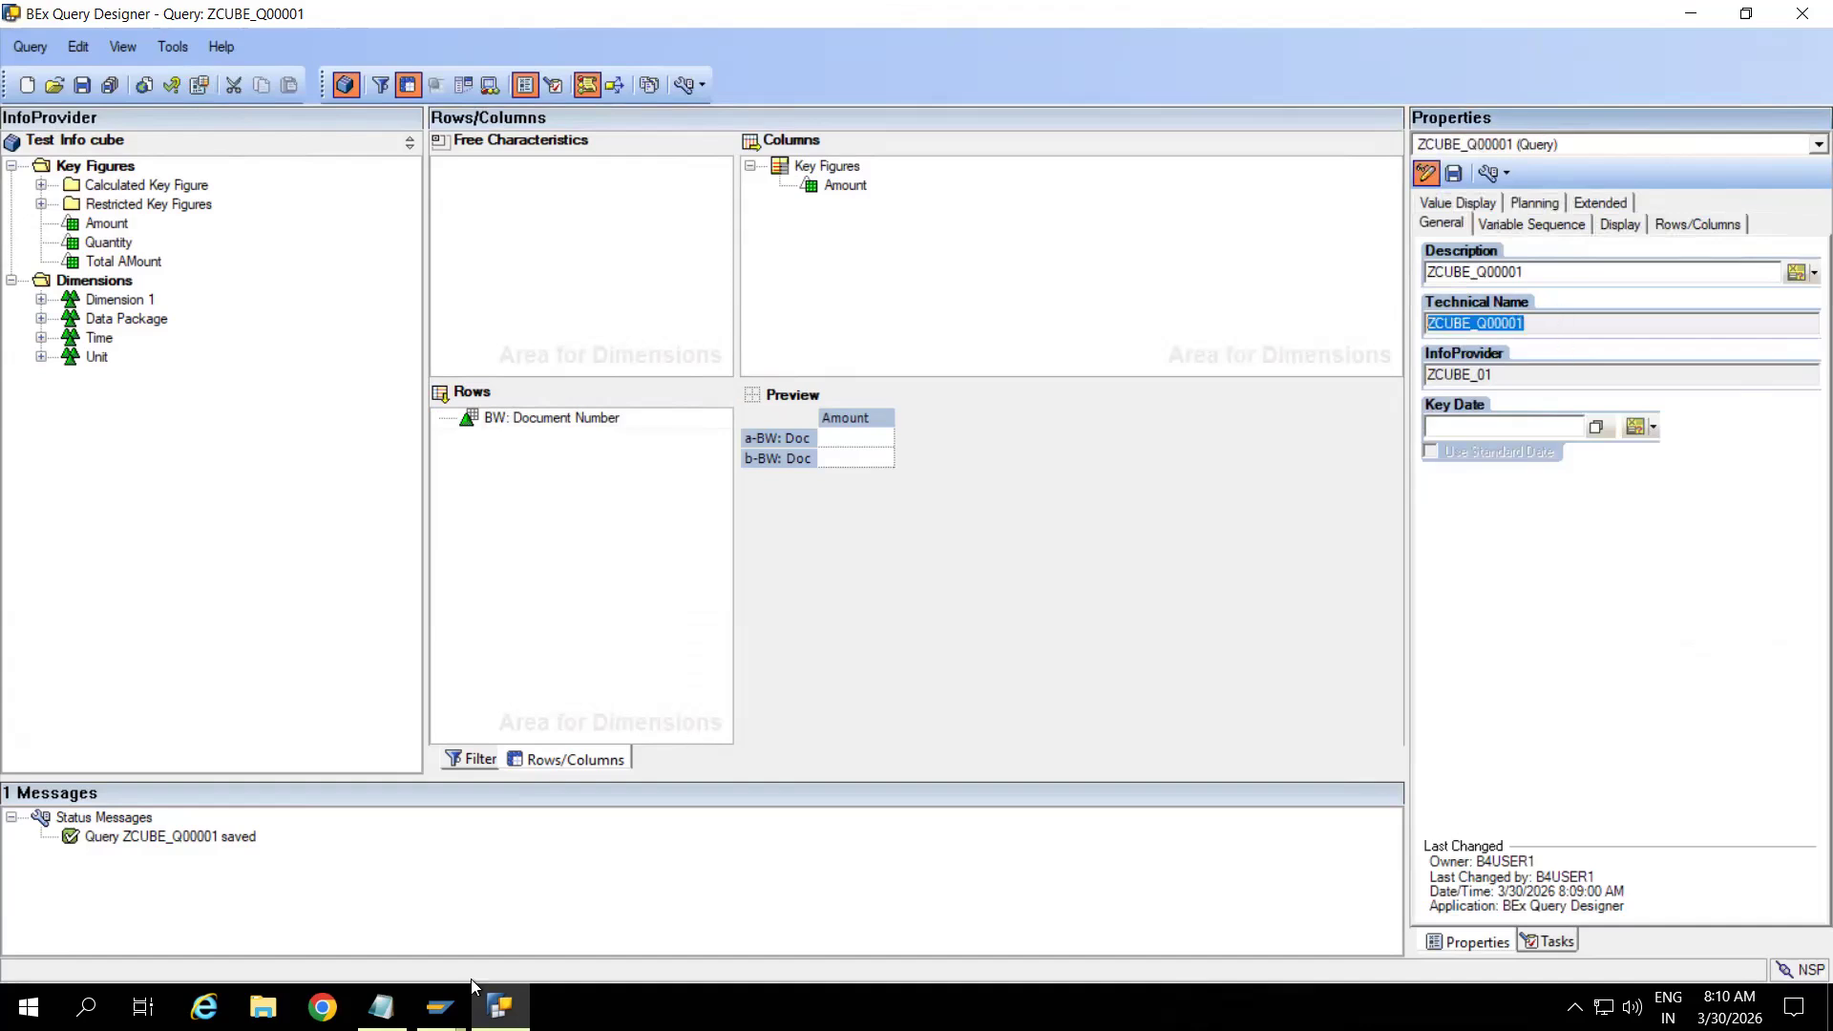
click(438, 1007)
click(495, 896)
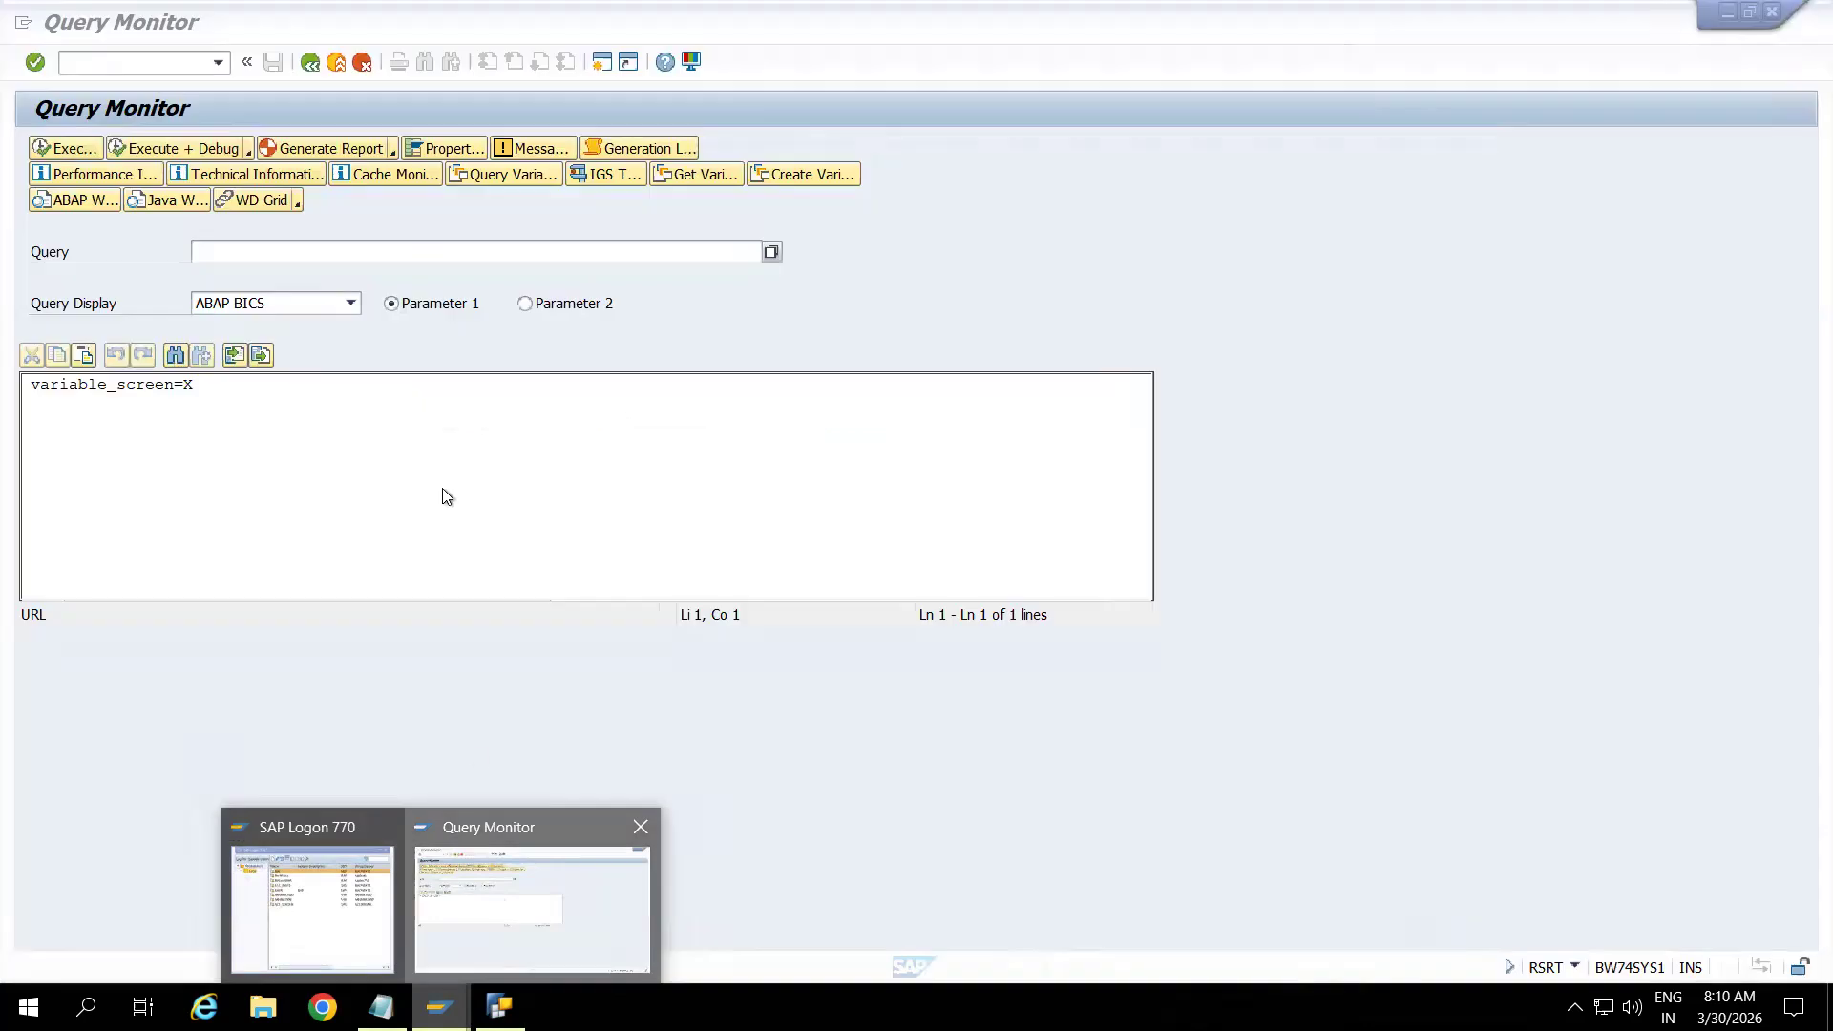
key(ctrl+v)
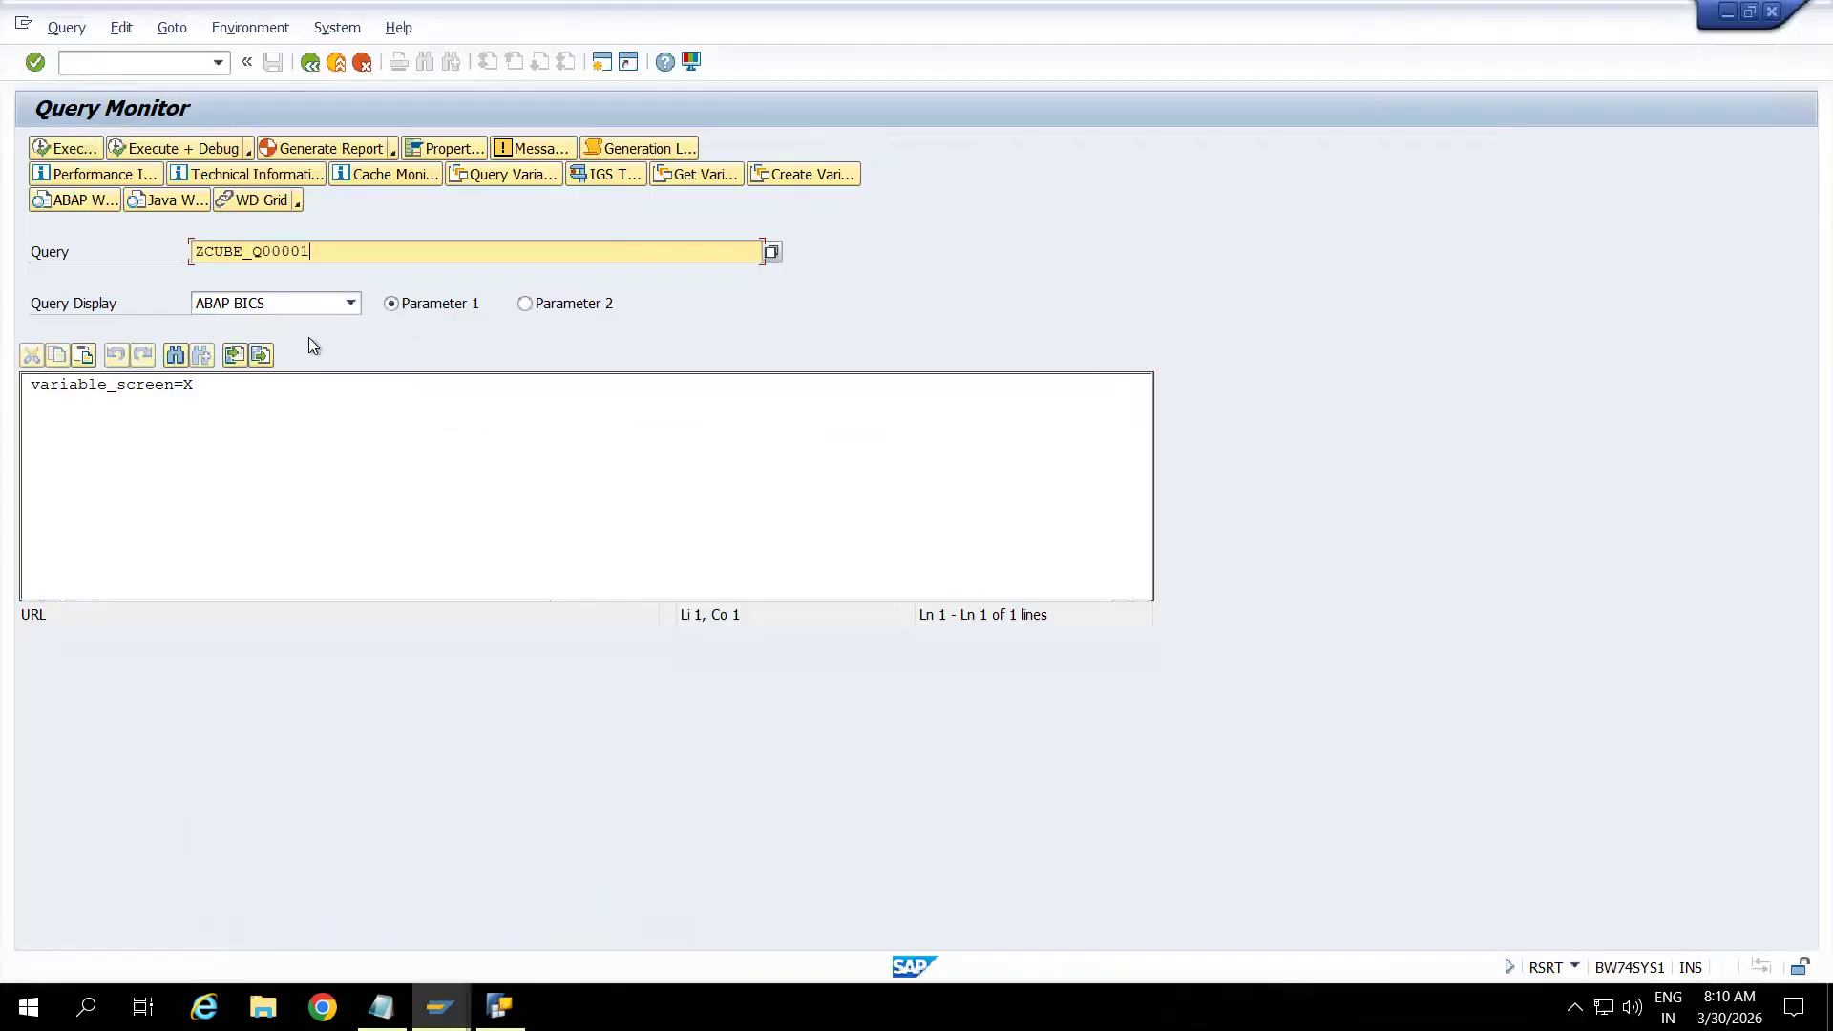
Set the query display to HTML and execute query ZCUBE_Q00001 in the Query Monitor
click(295, 301)
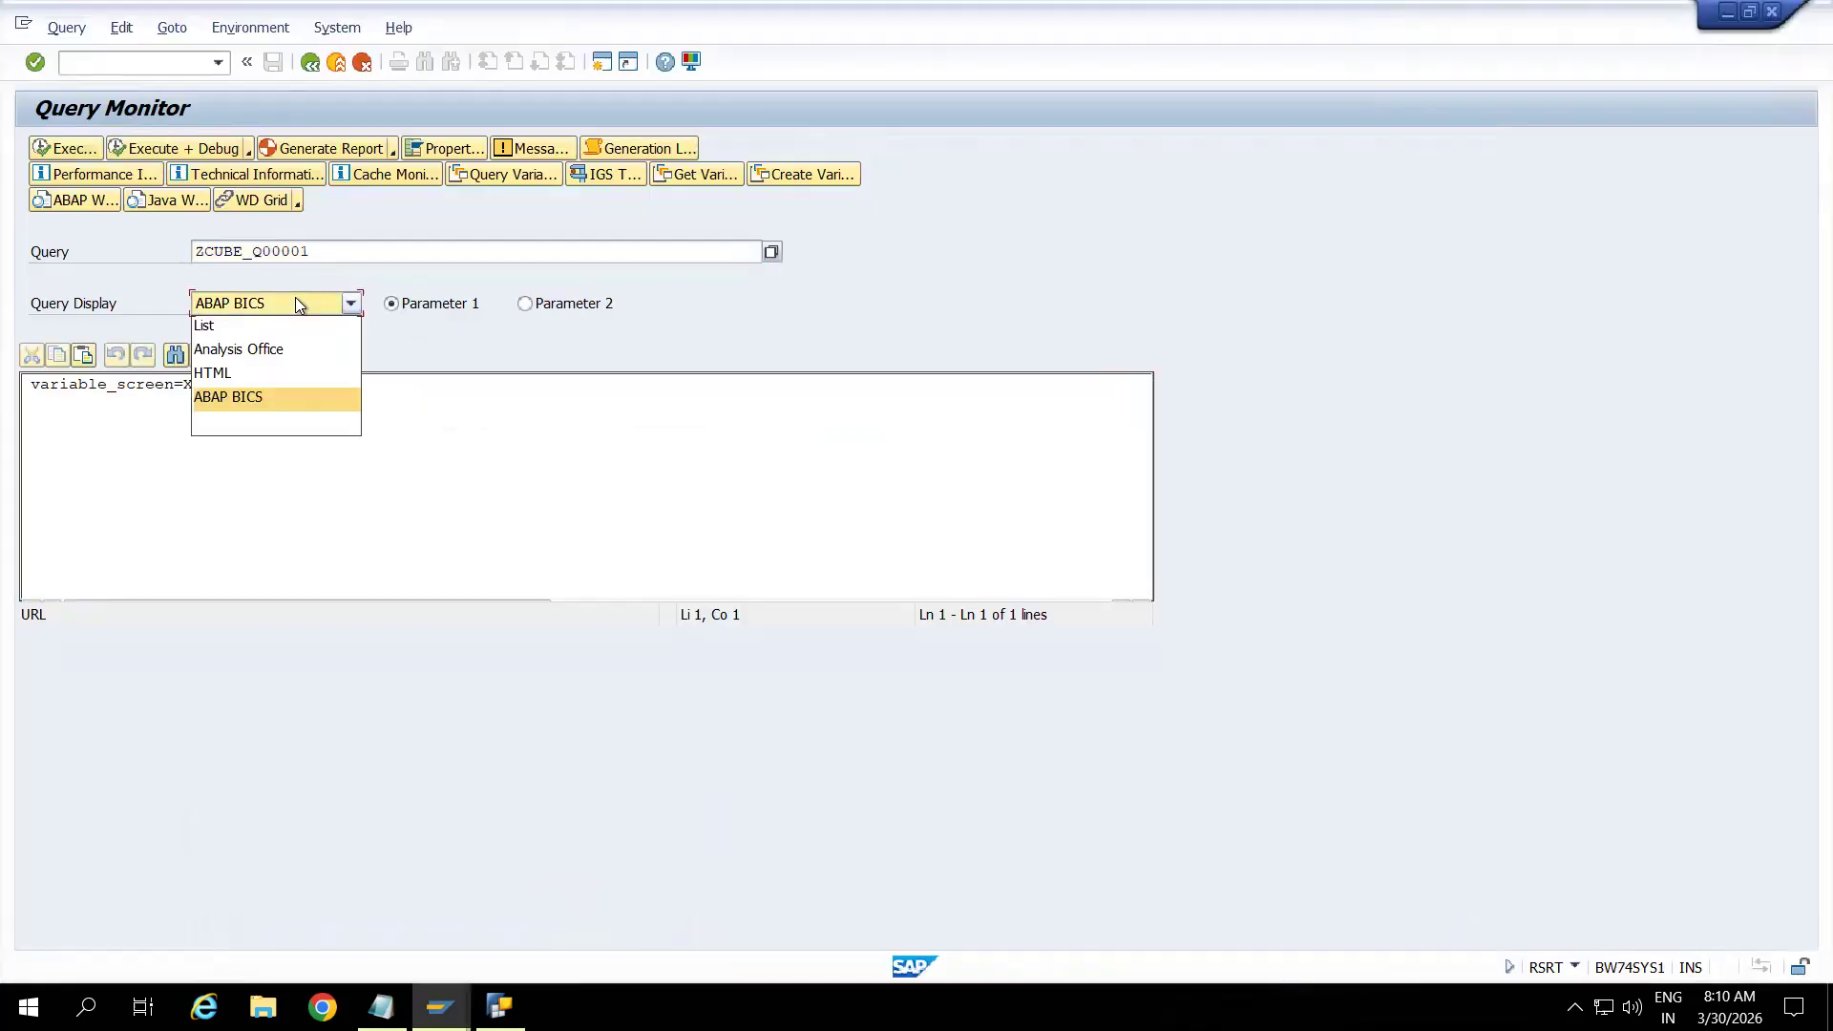
click(227, 371)
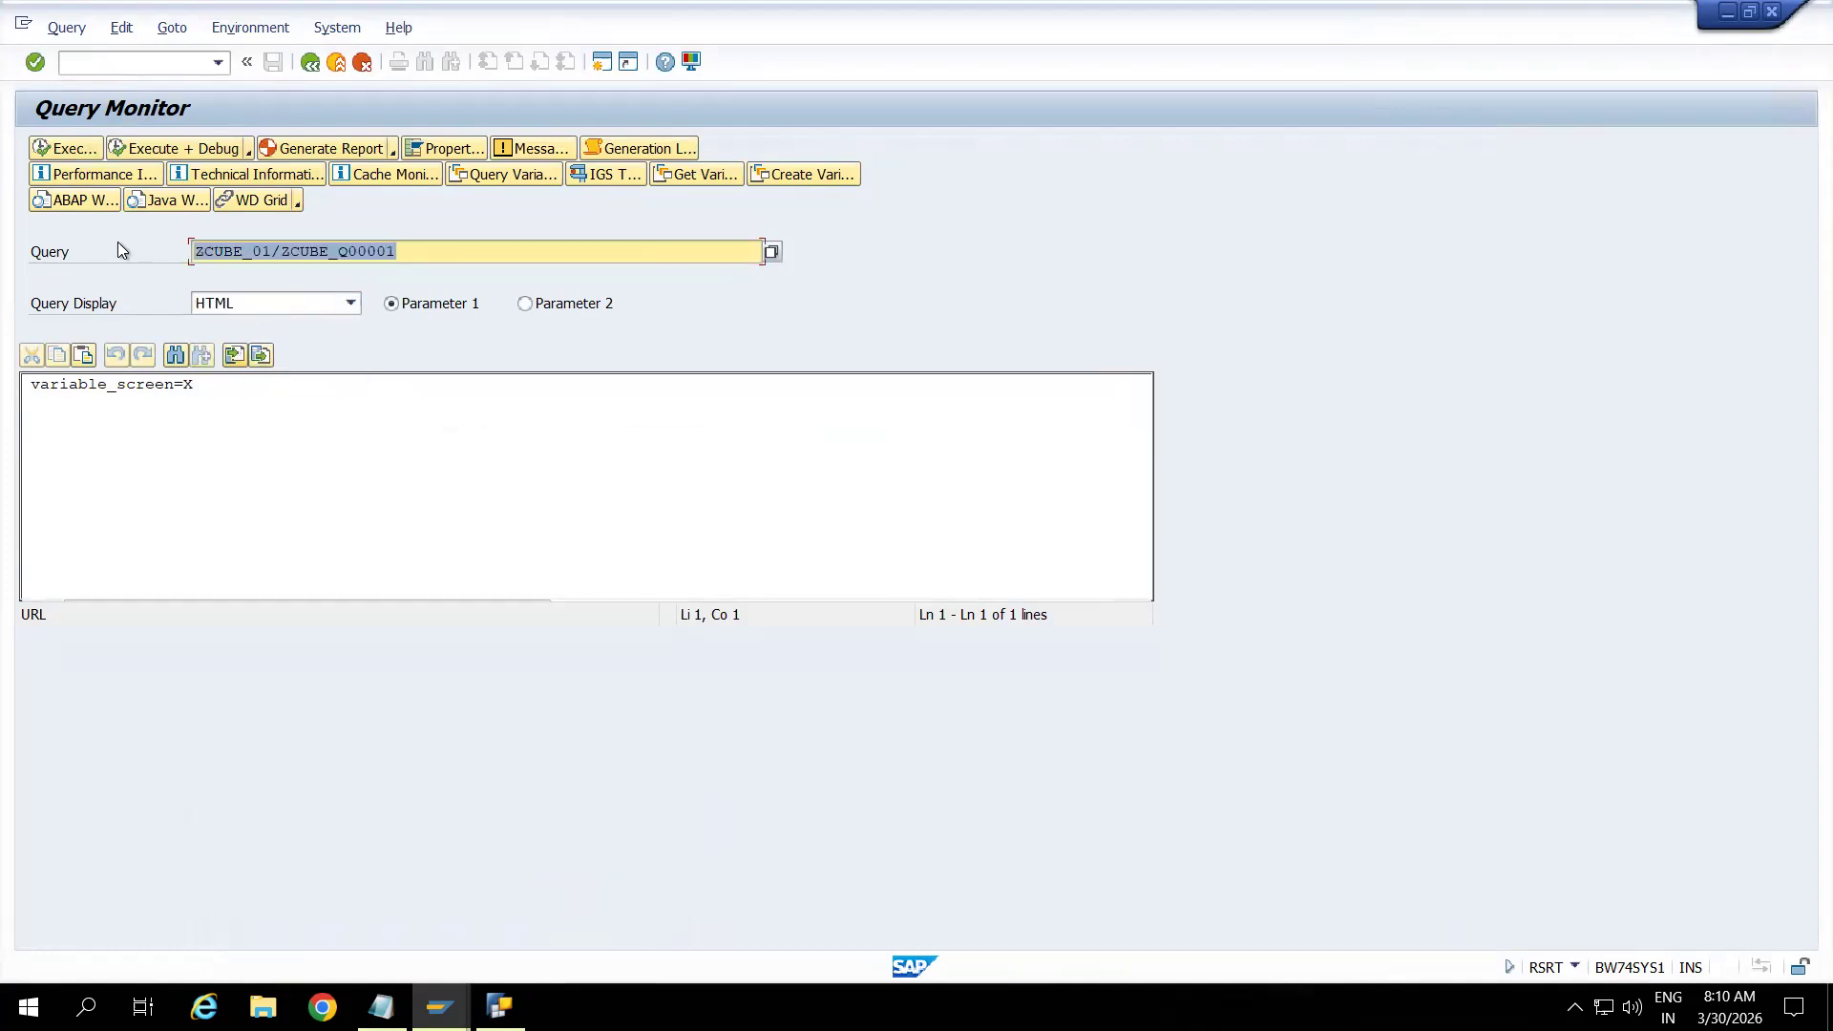
click(60, 143)
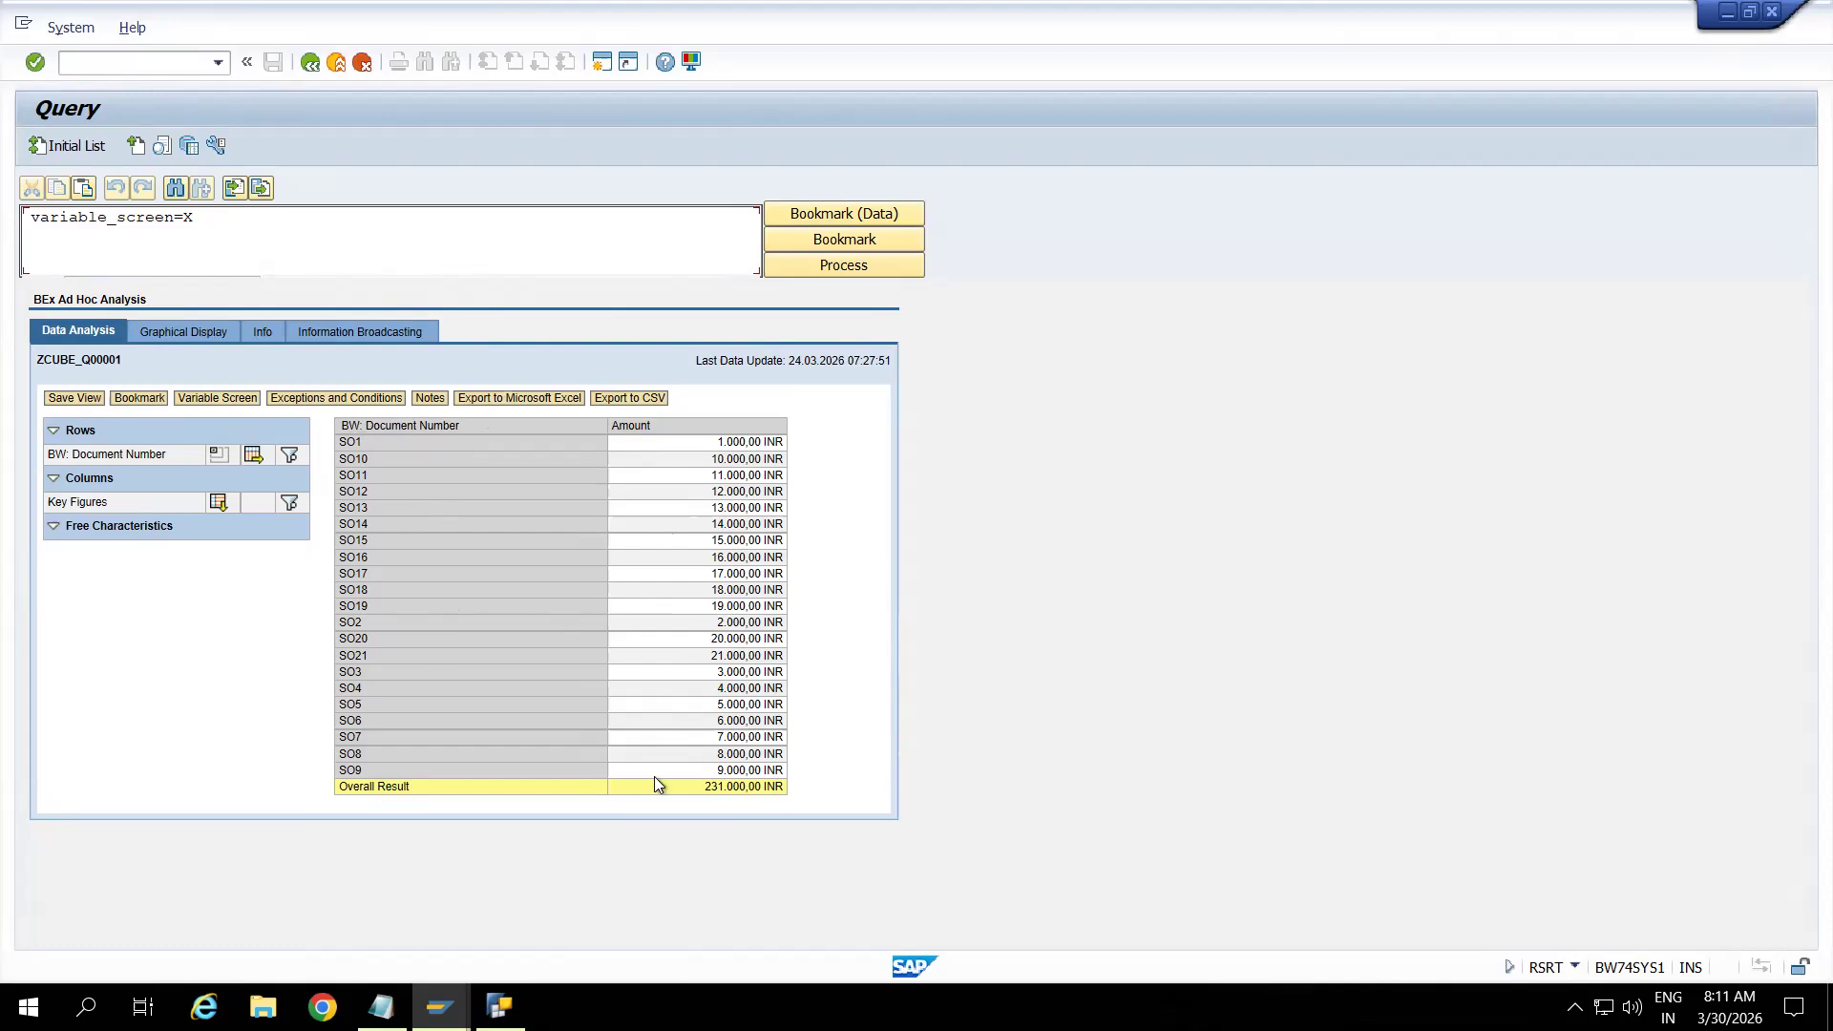
Switch back to BEx Query Designer, add a new formula to the Key Figures structure in the columns, and open it for editing
click(499, 1008)
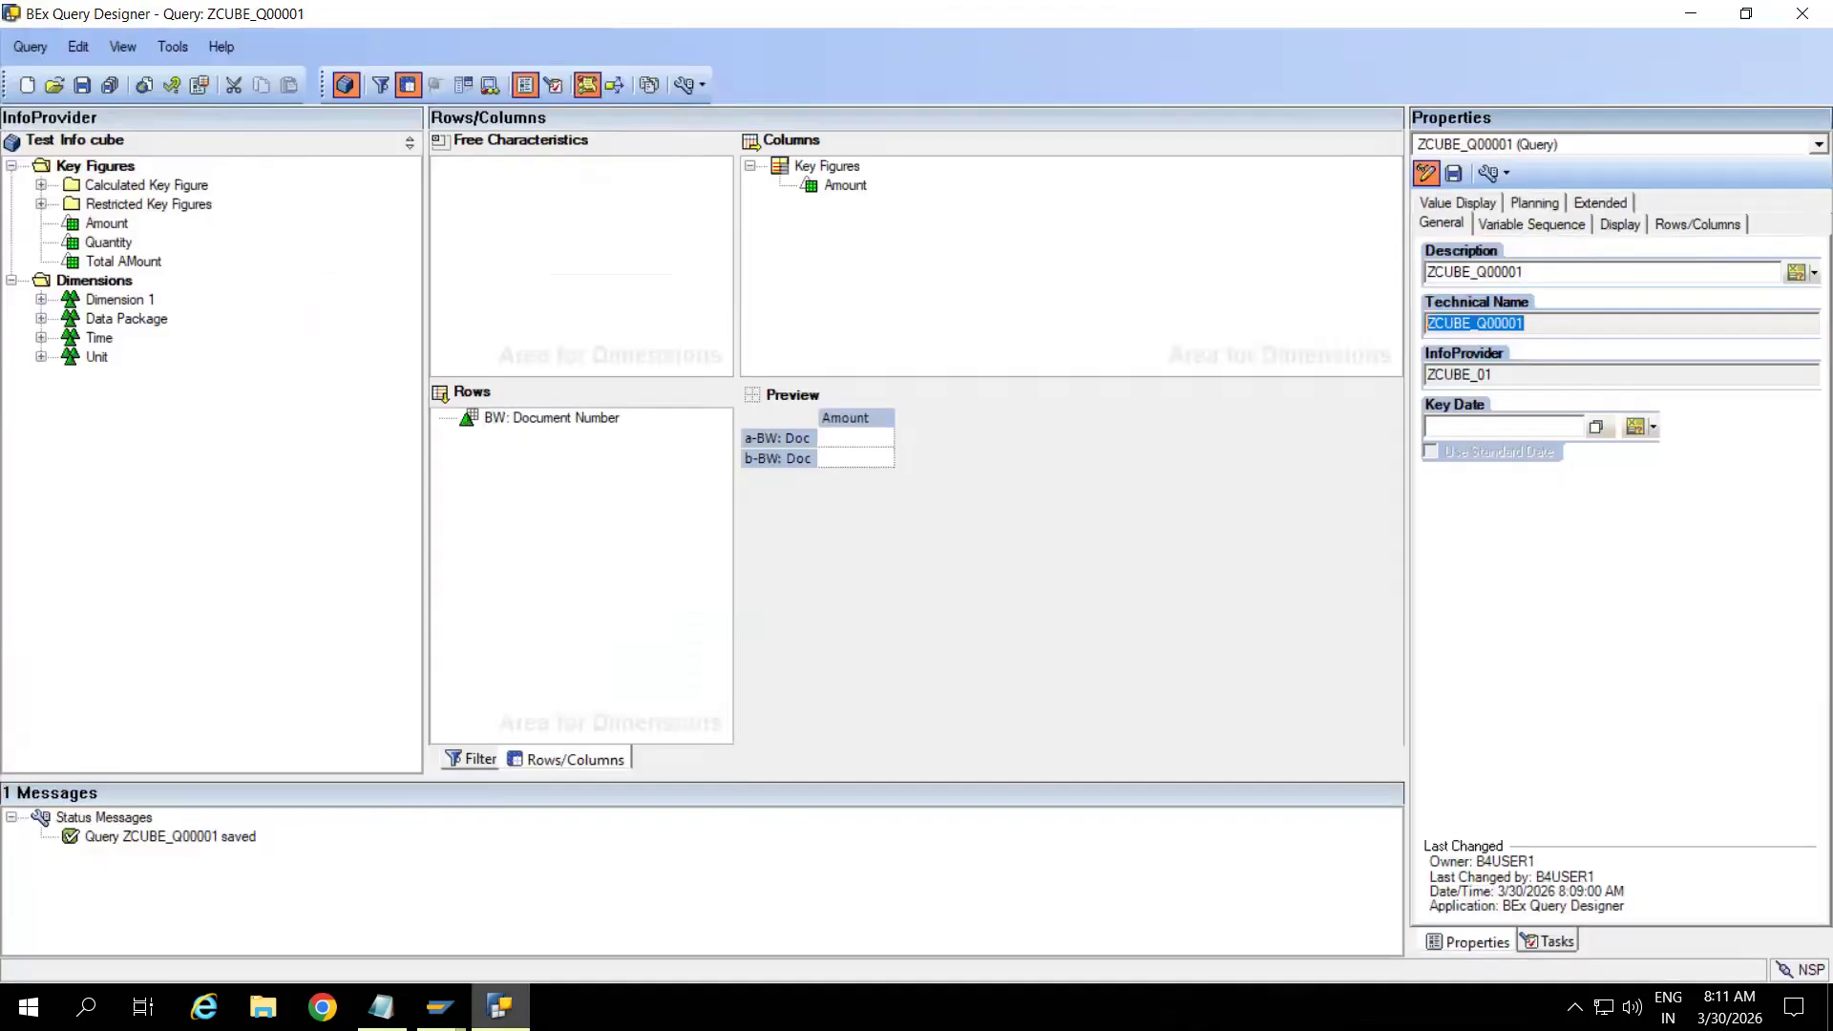
click(846, 169)
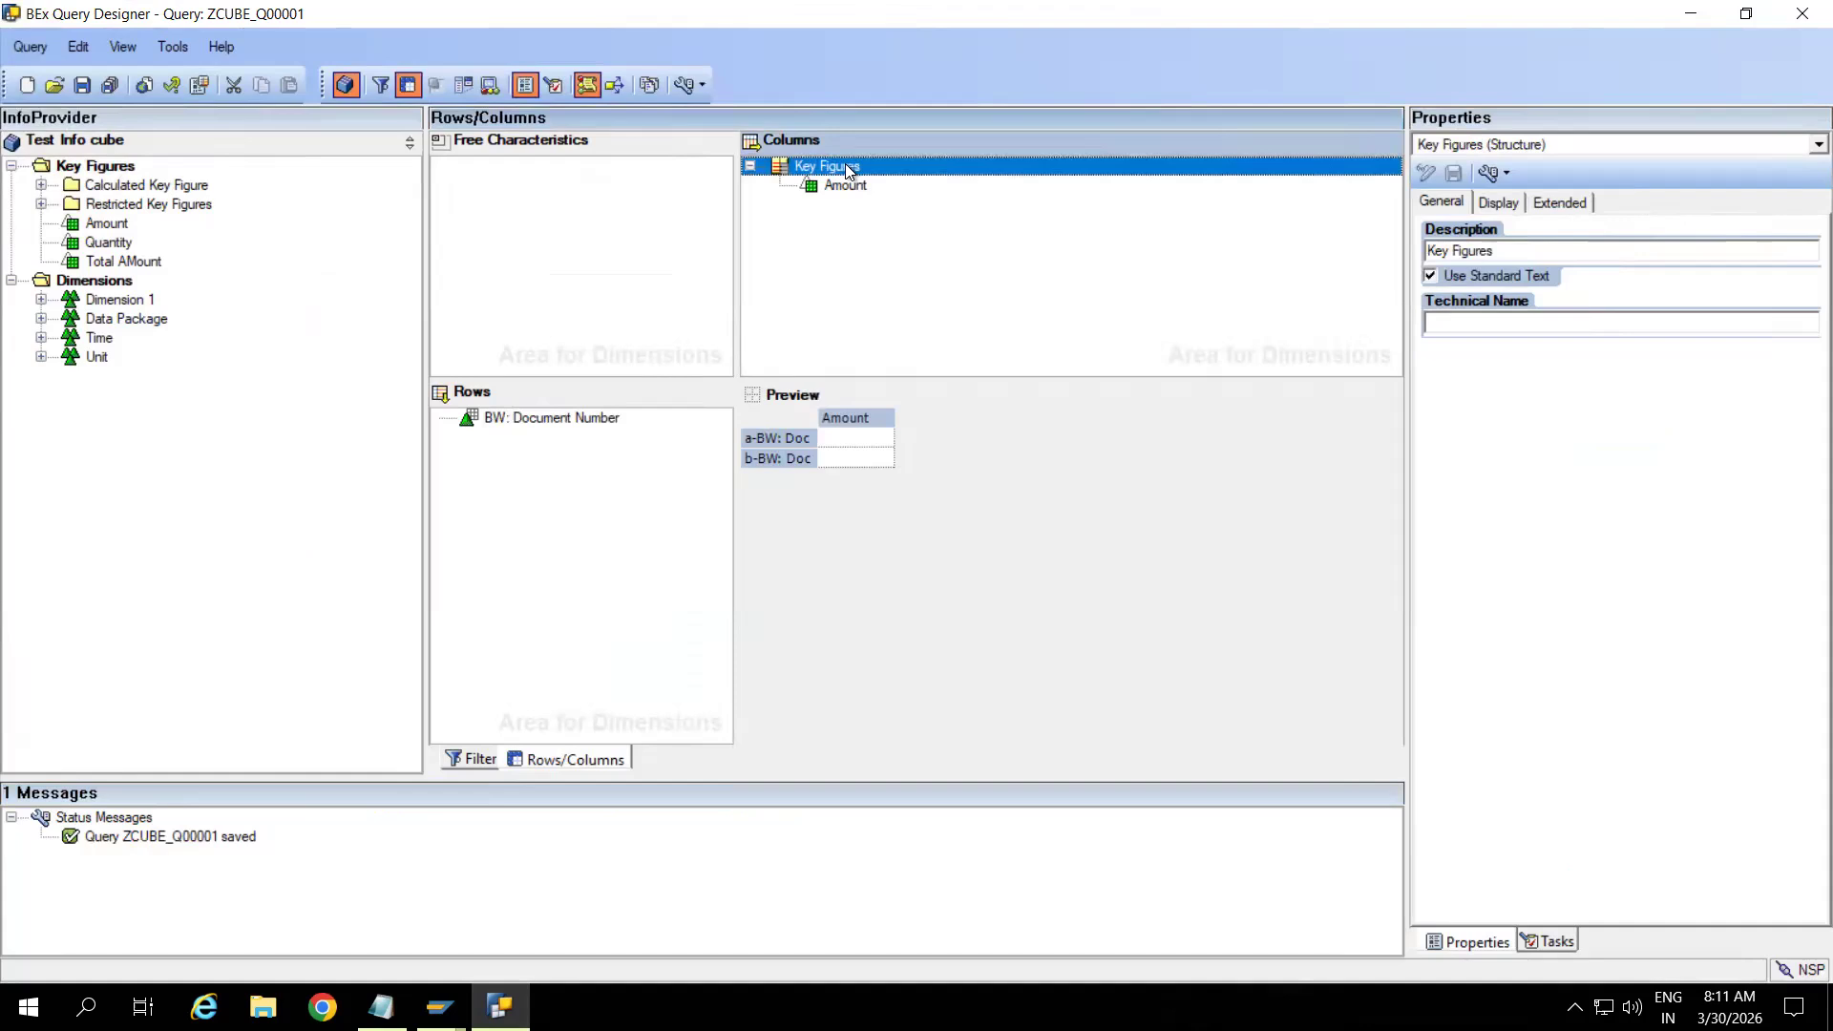
right_click(845, 168)
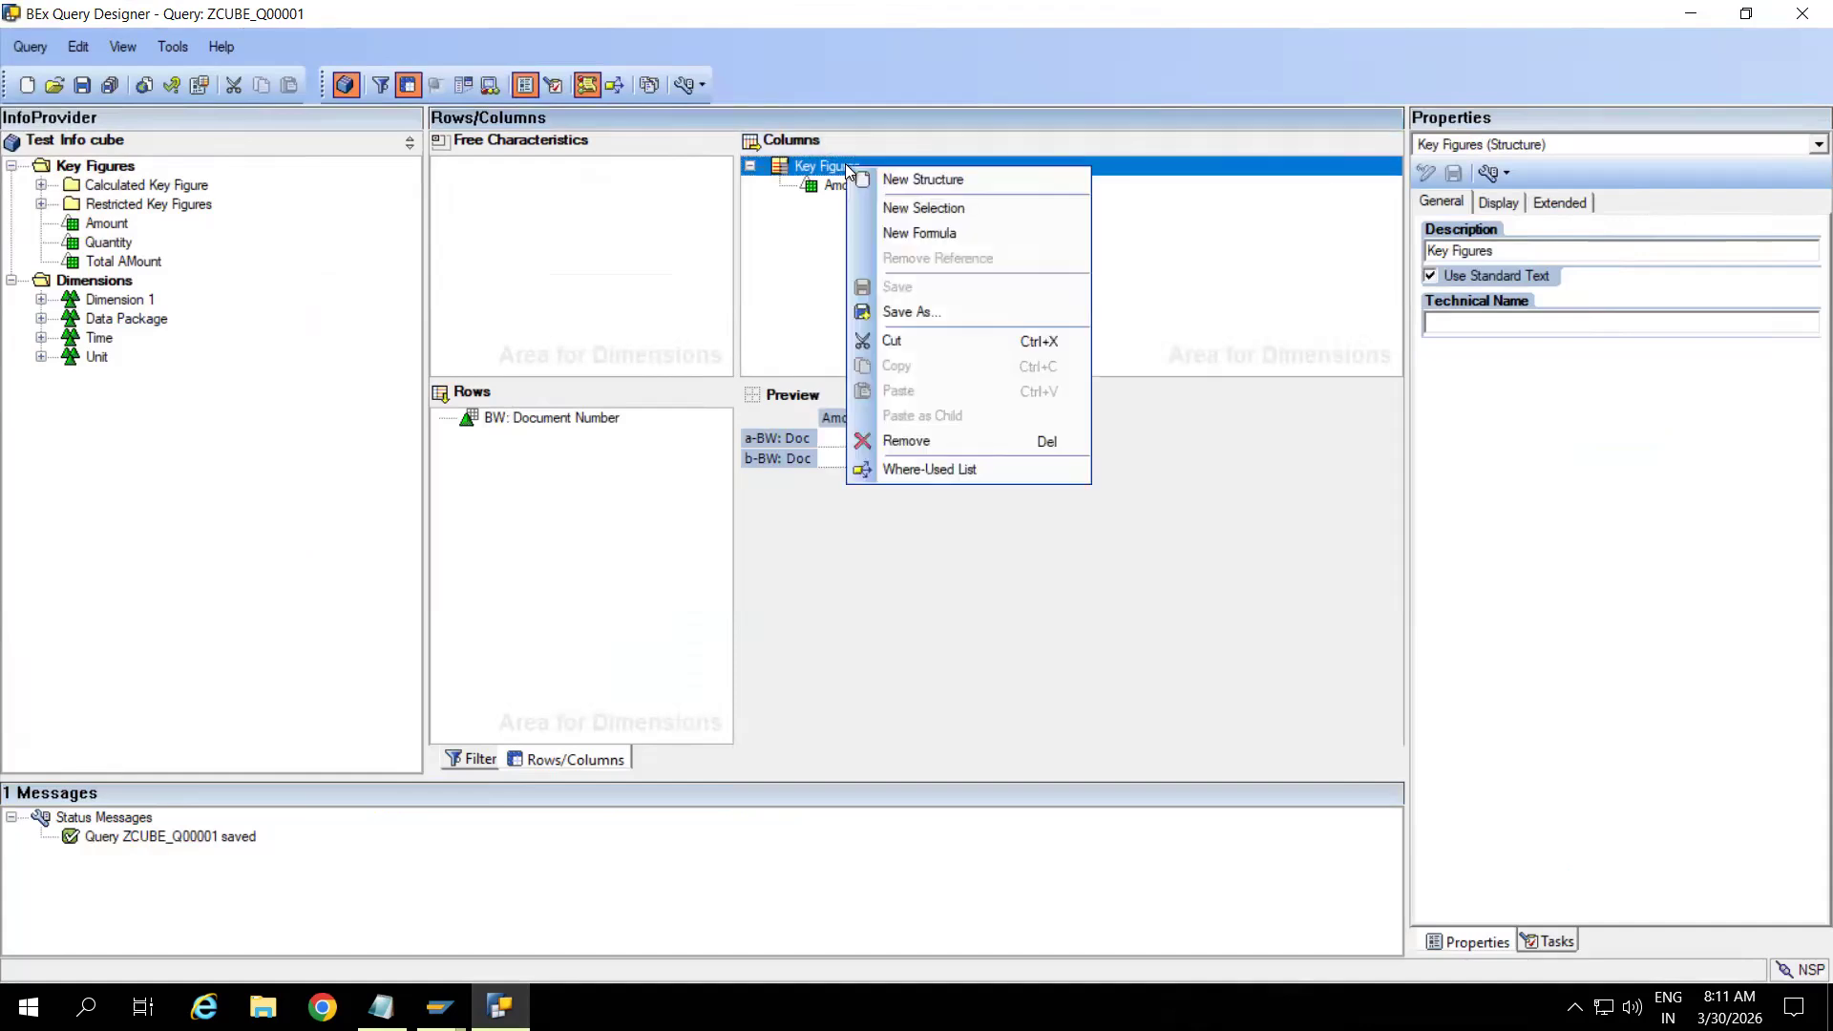
click(912, 233)
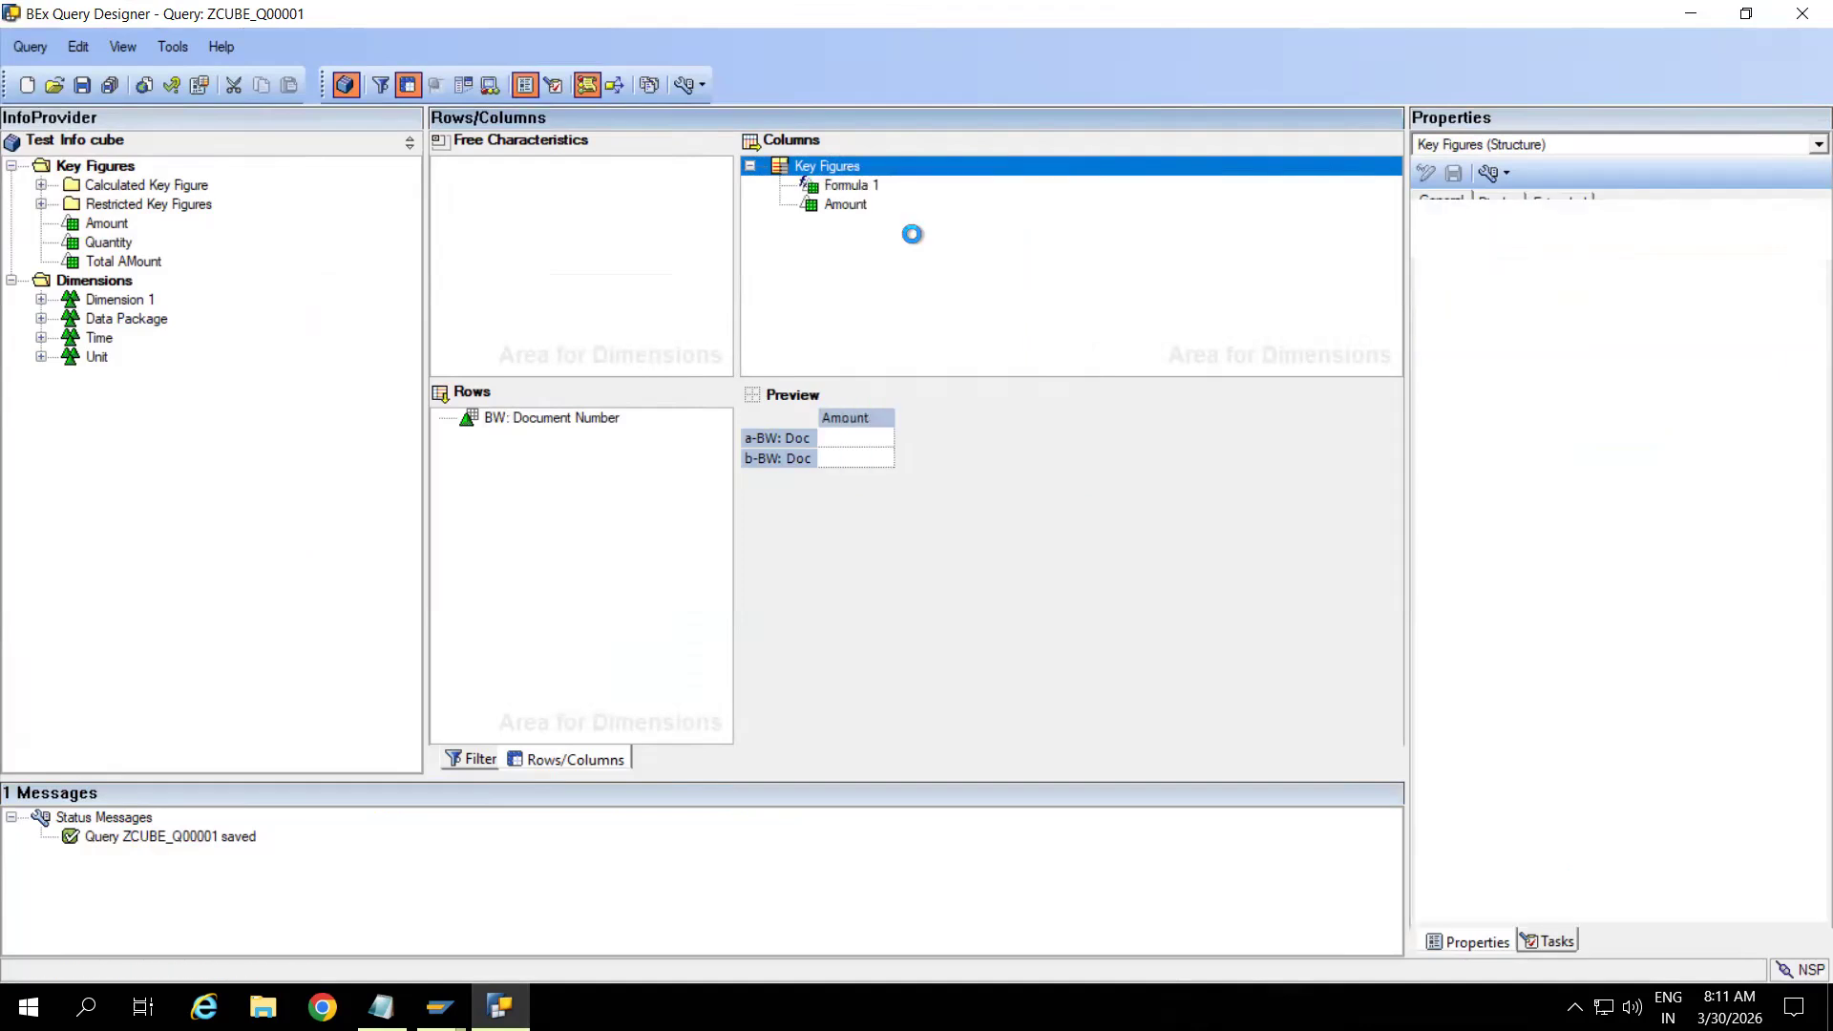
double_click(852, 185)
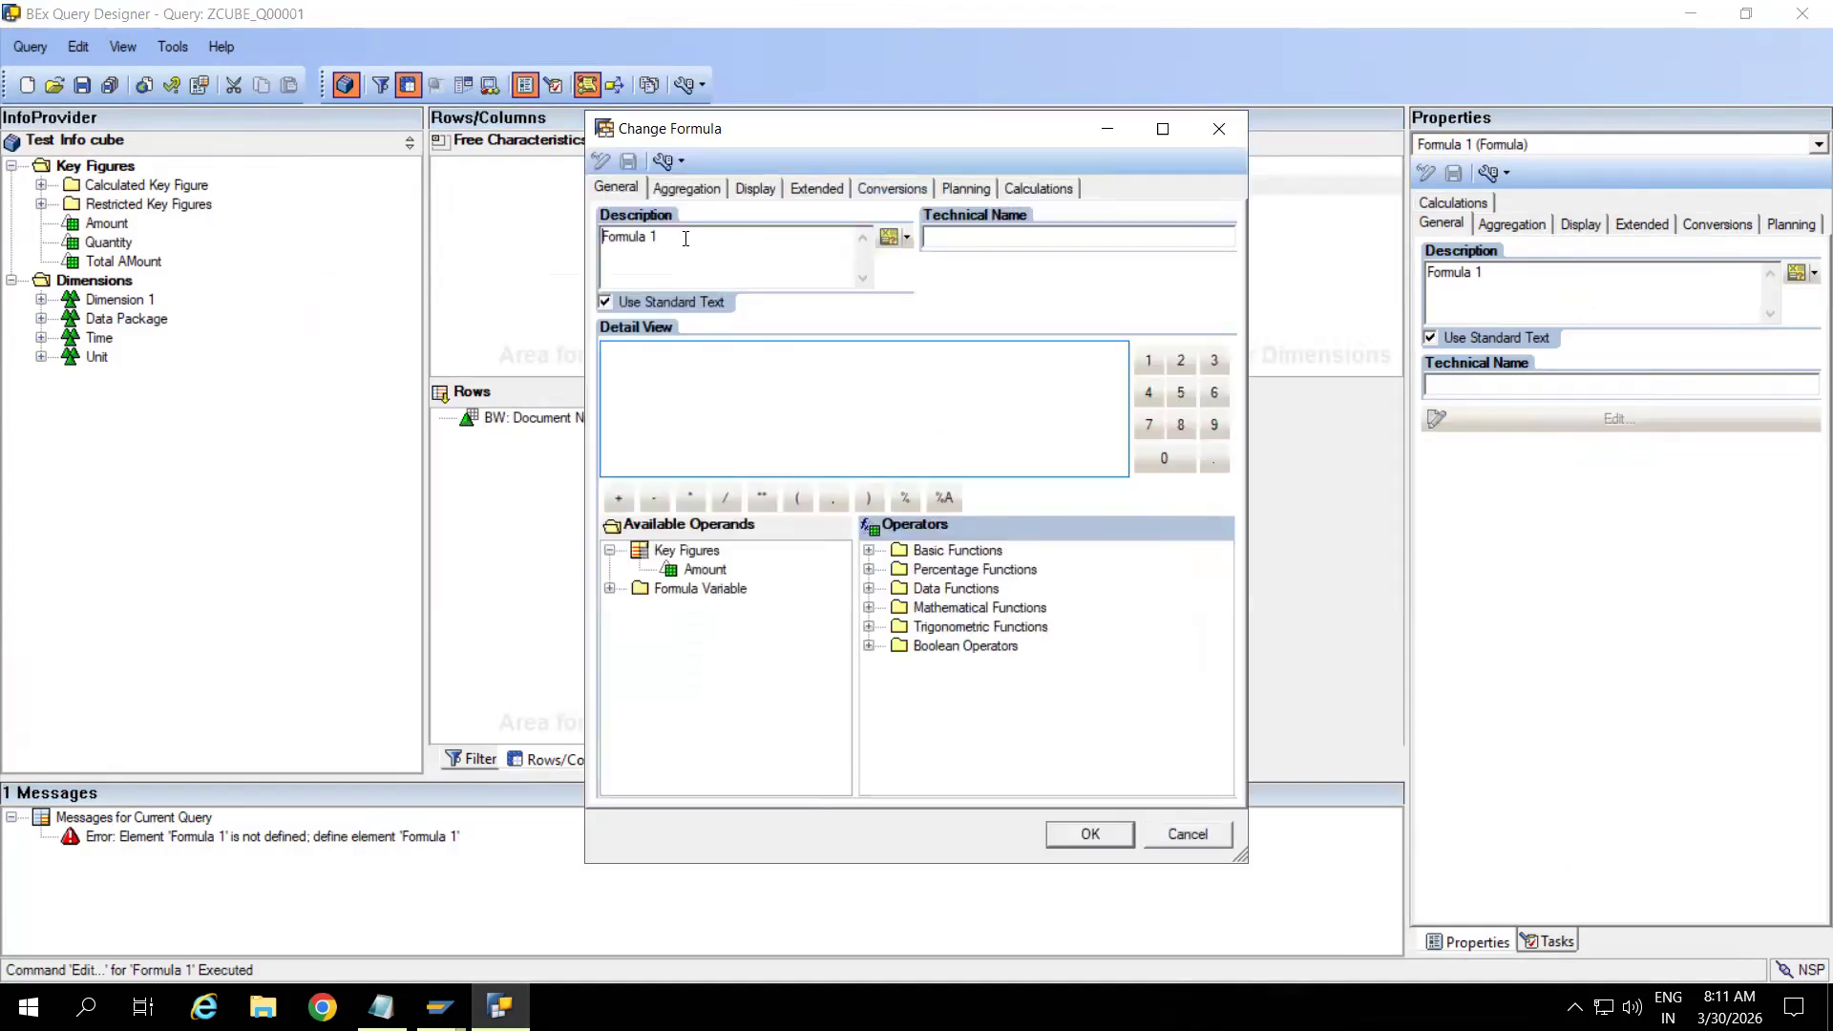
Set the new formula's description to Counter and define the formula as the constant 1
key(Delete)
key(Delete)
key(Delete)
key(Delete)
key(Delete)
key(Delete)
key(Delete)
key(Delete)
key(Delete)
text(Counter)
click(752, 365)
text(1)
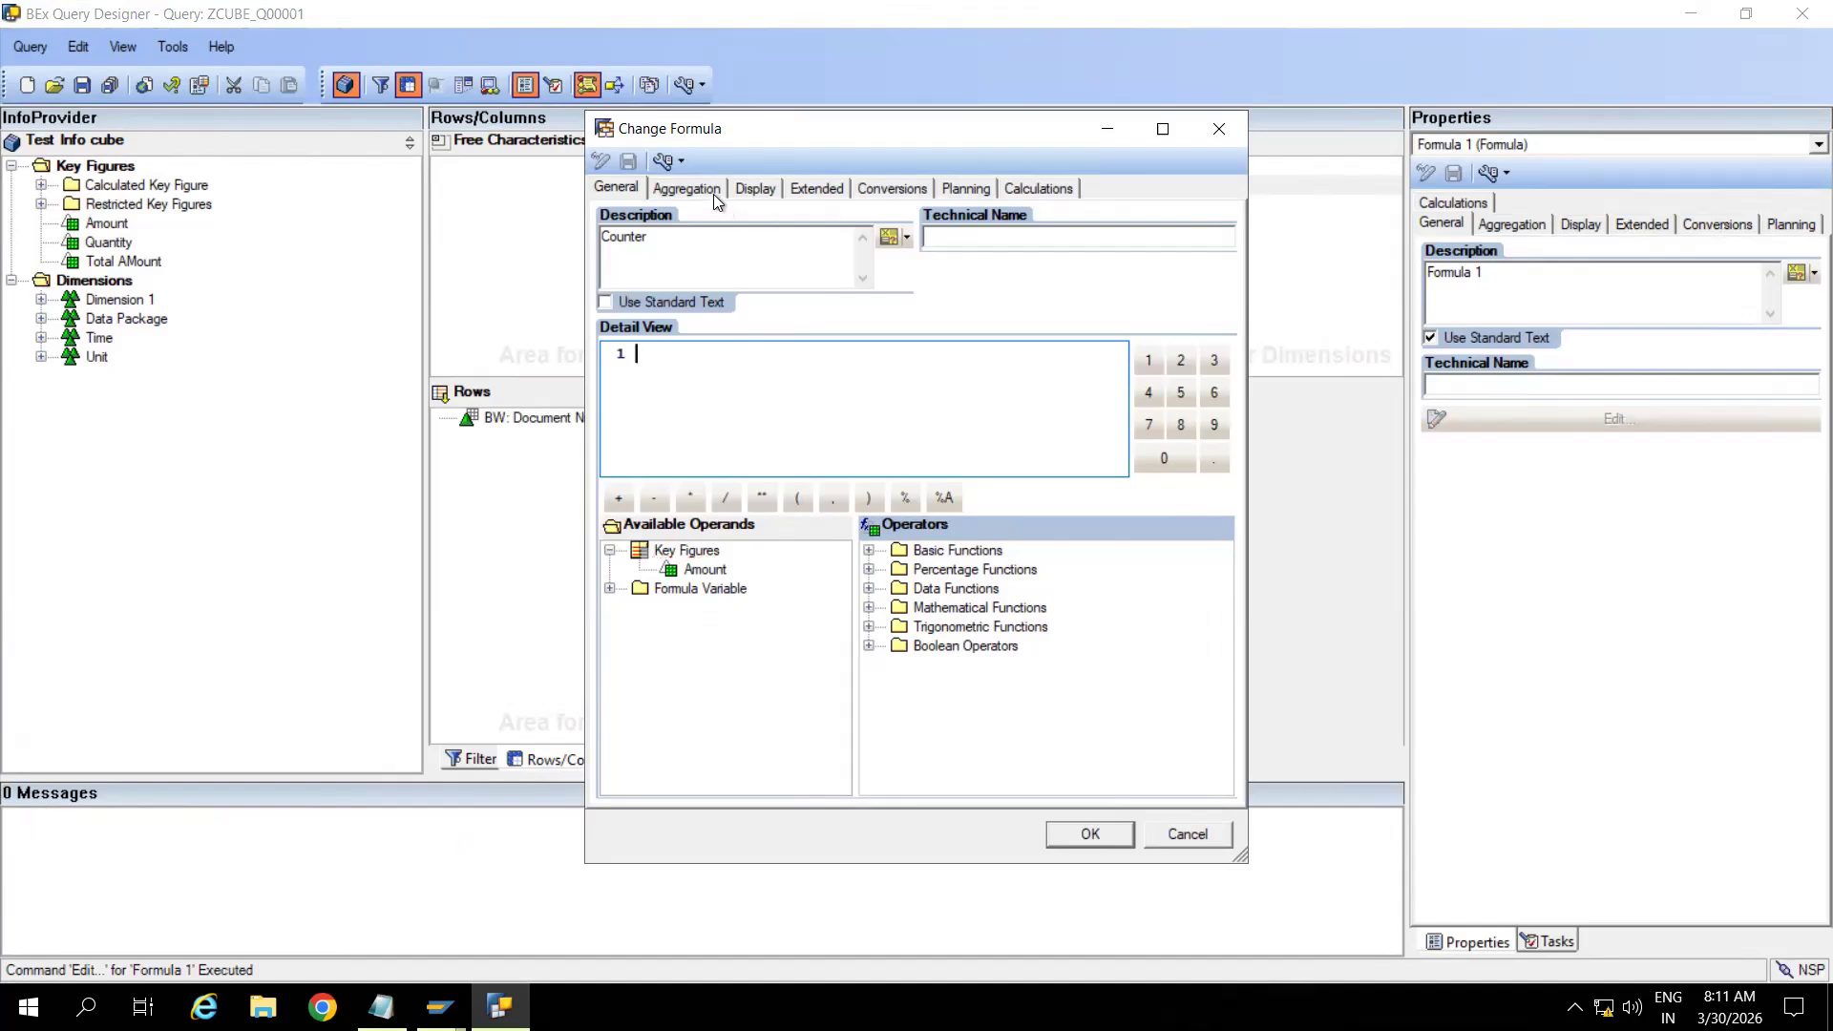
Set the formula's exception aggregation to Counter for All Detailed Values
click(684, 190)
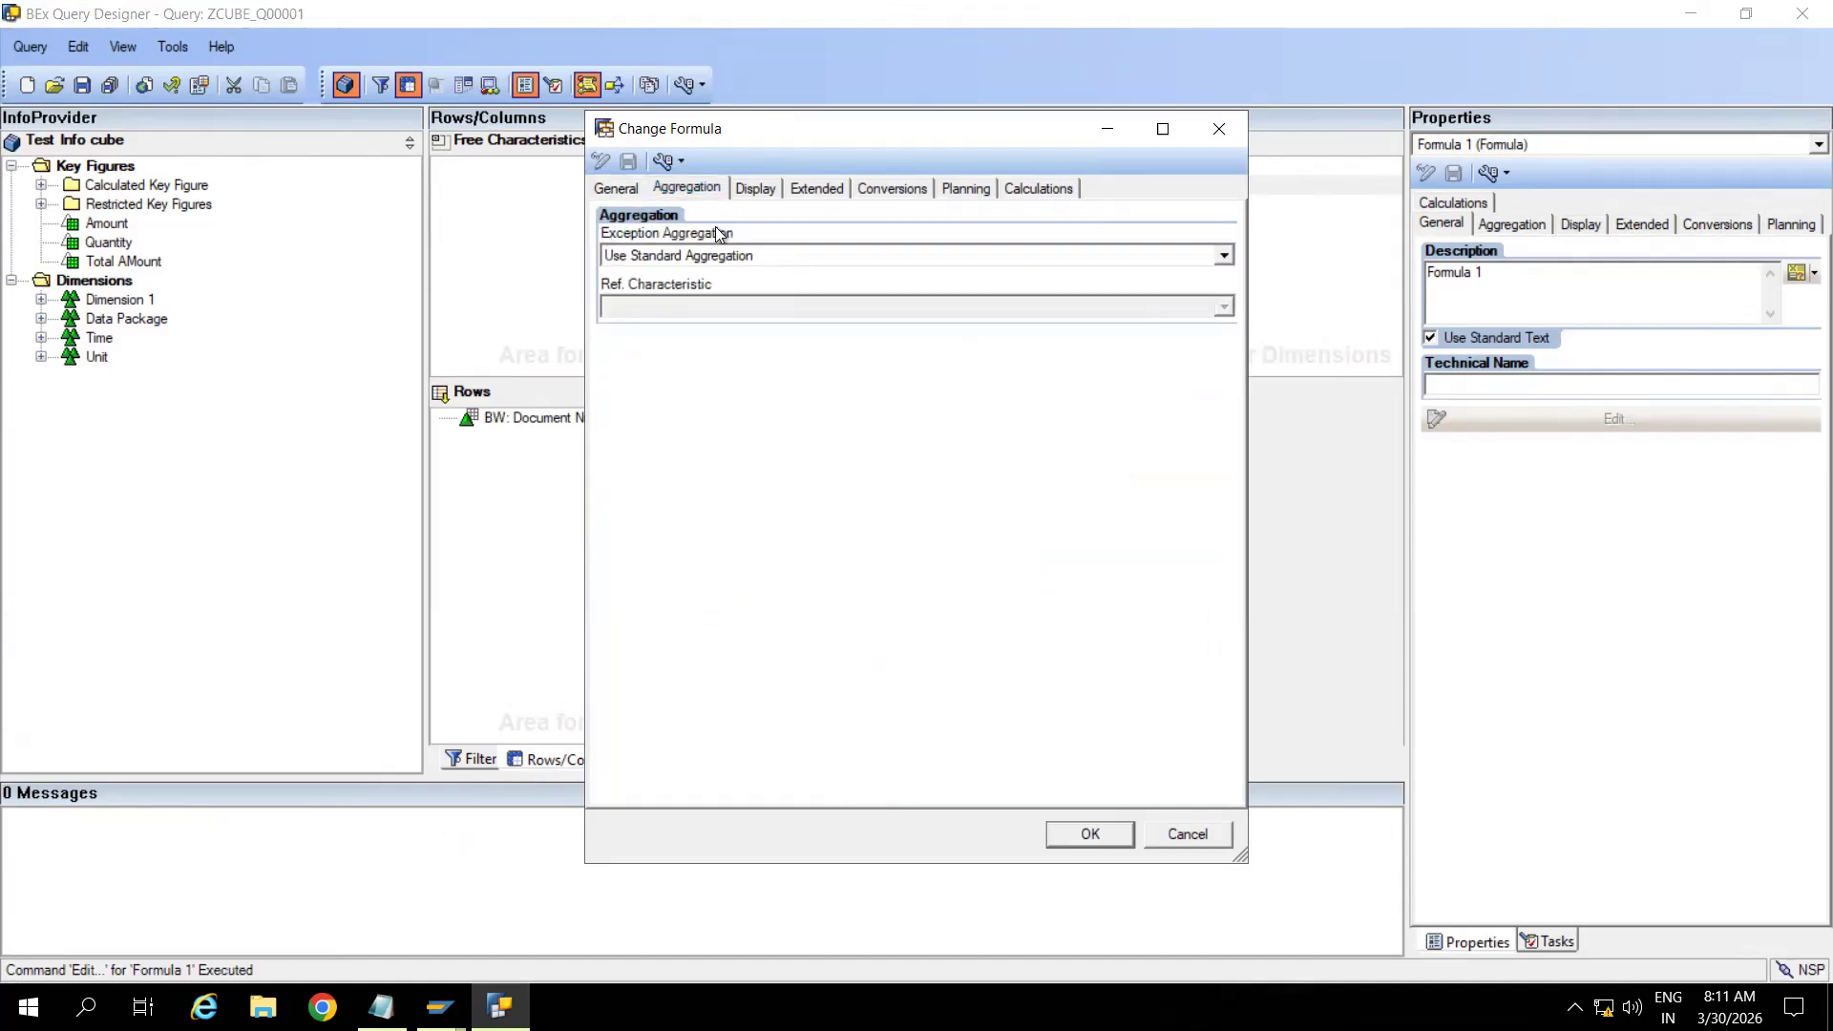
click(804, 267)
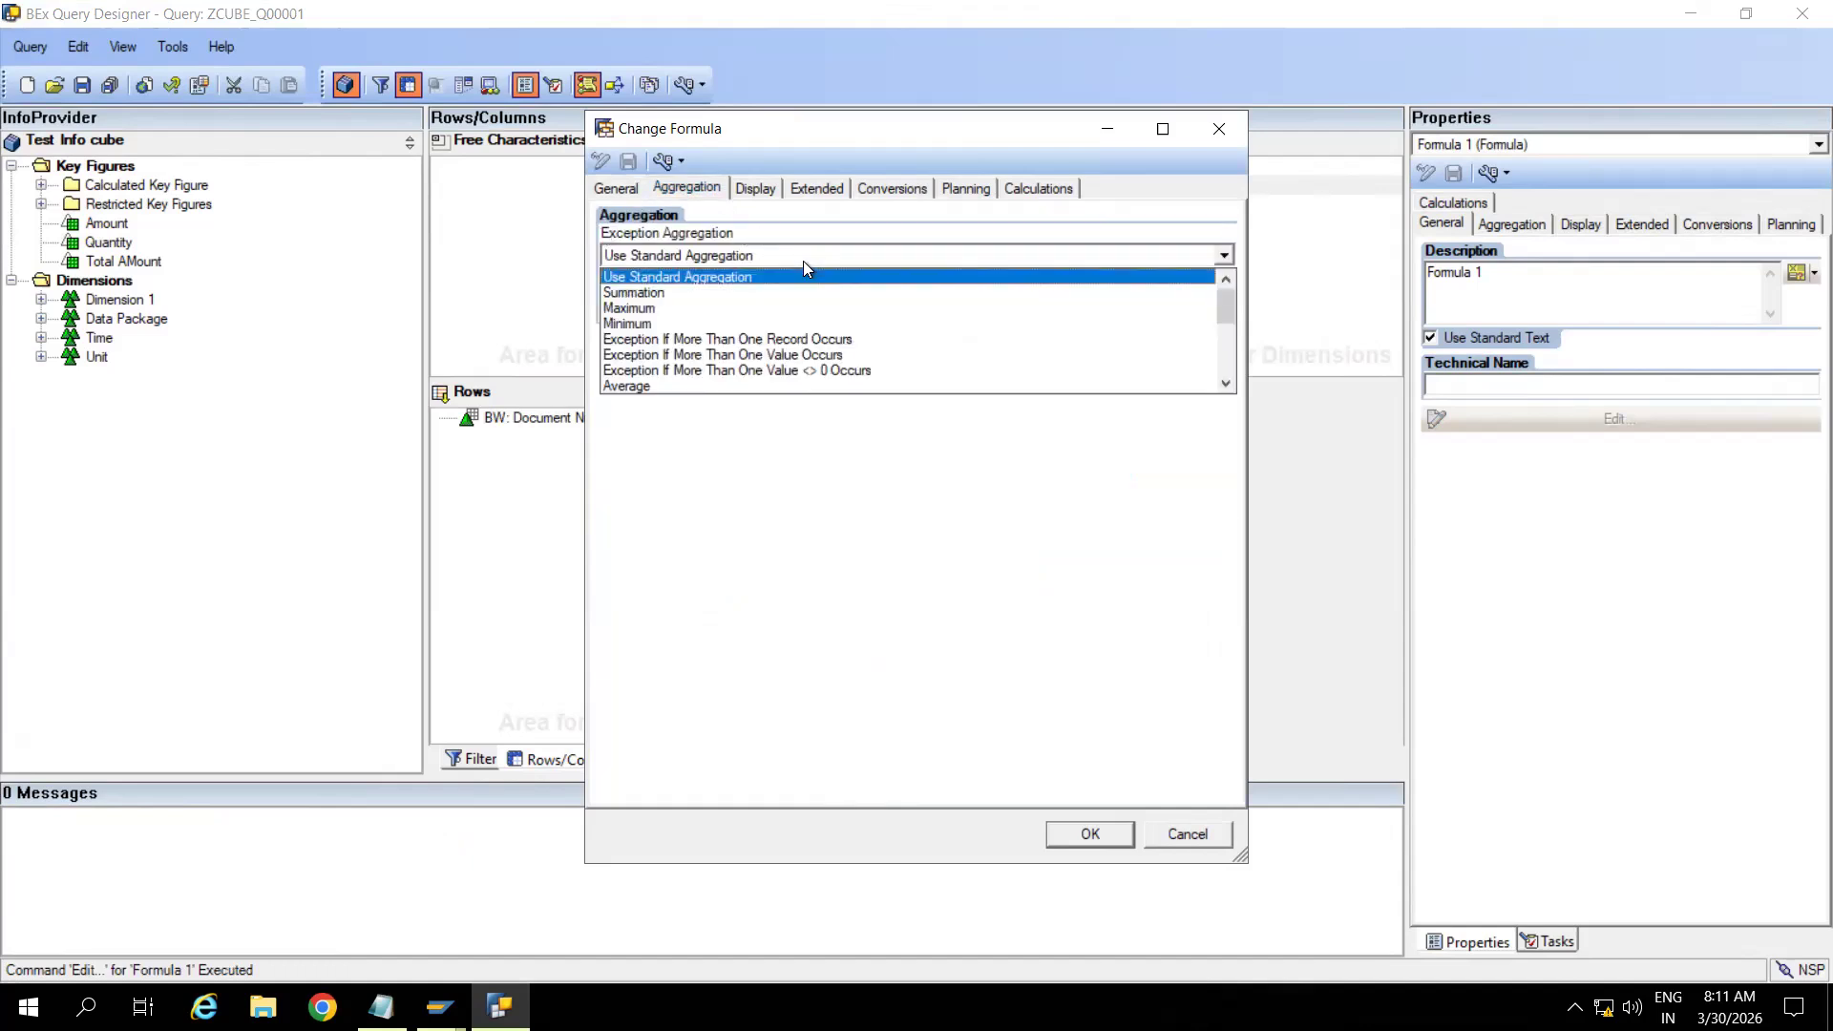
click(764, 581)
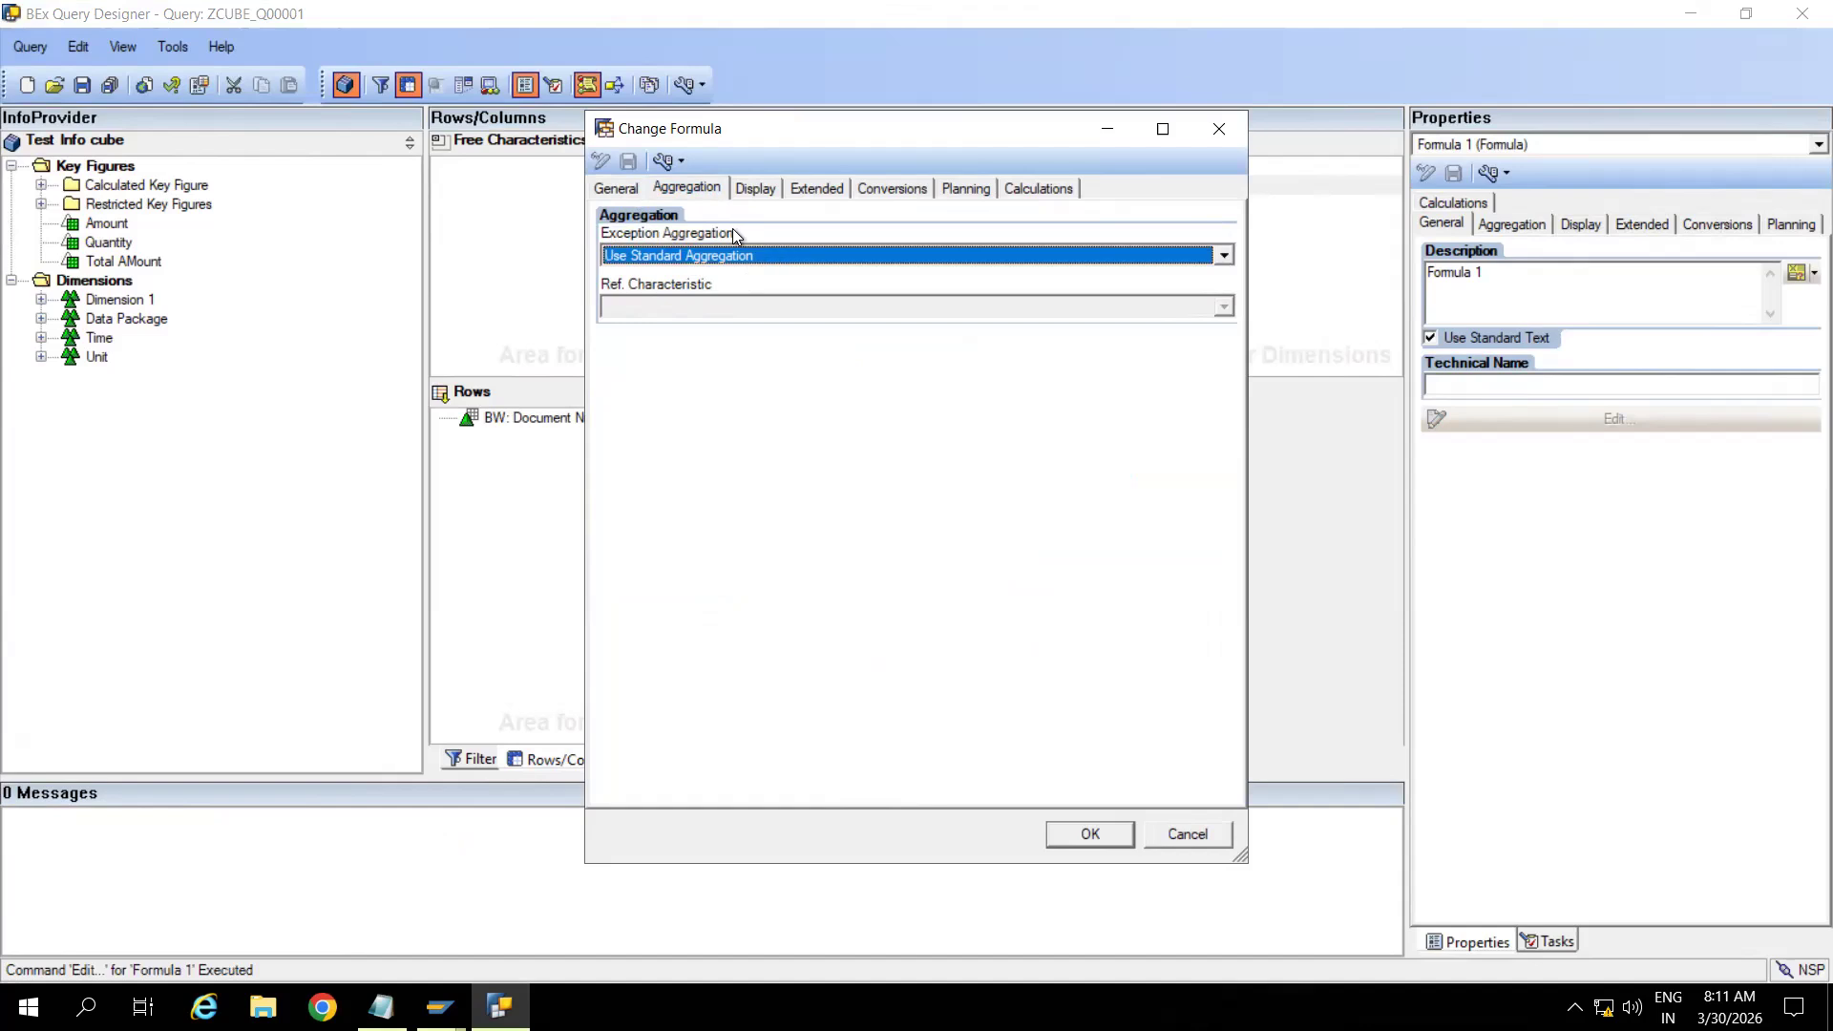
click(778, 259)
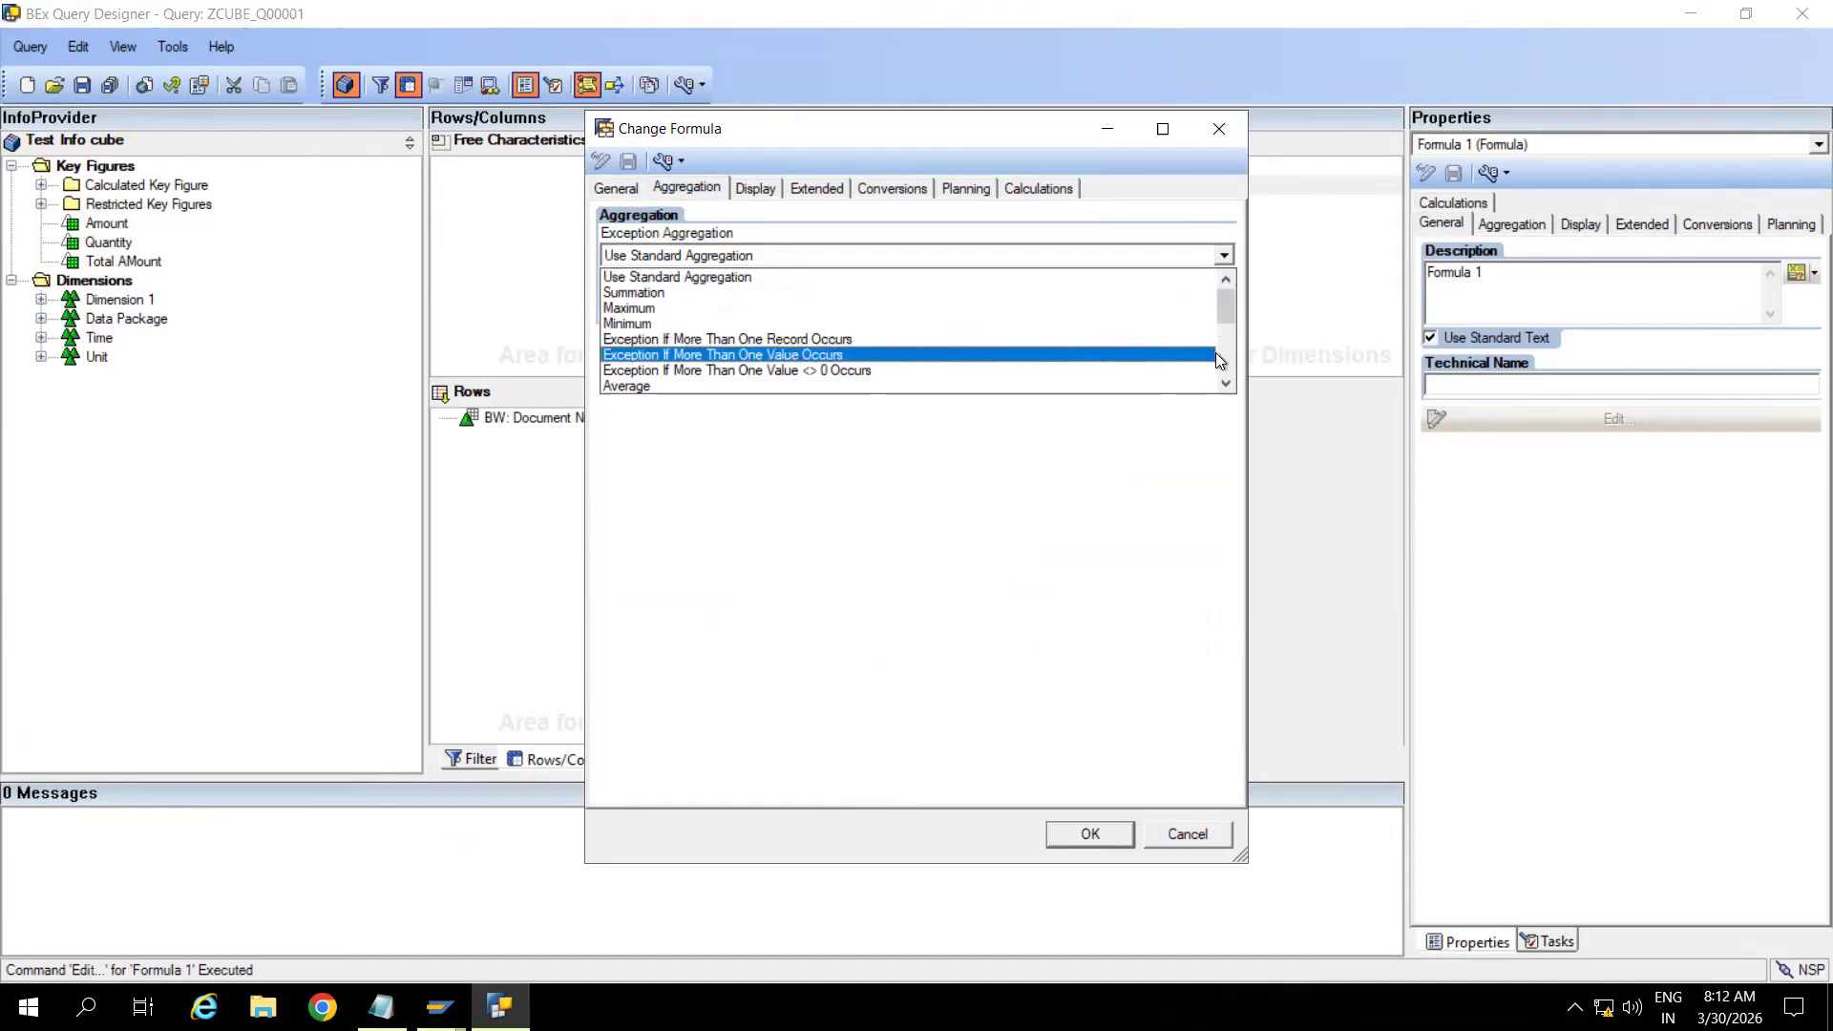
scroll(1228, 392, down, 5)
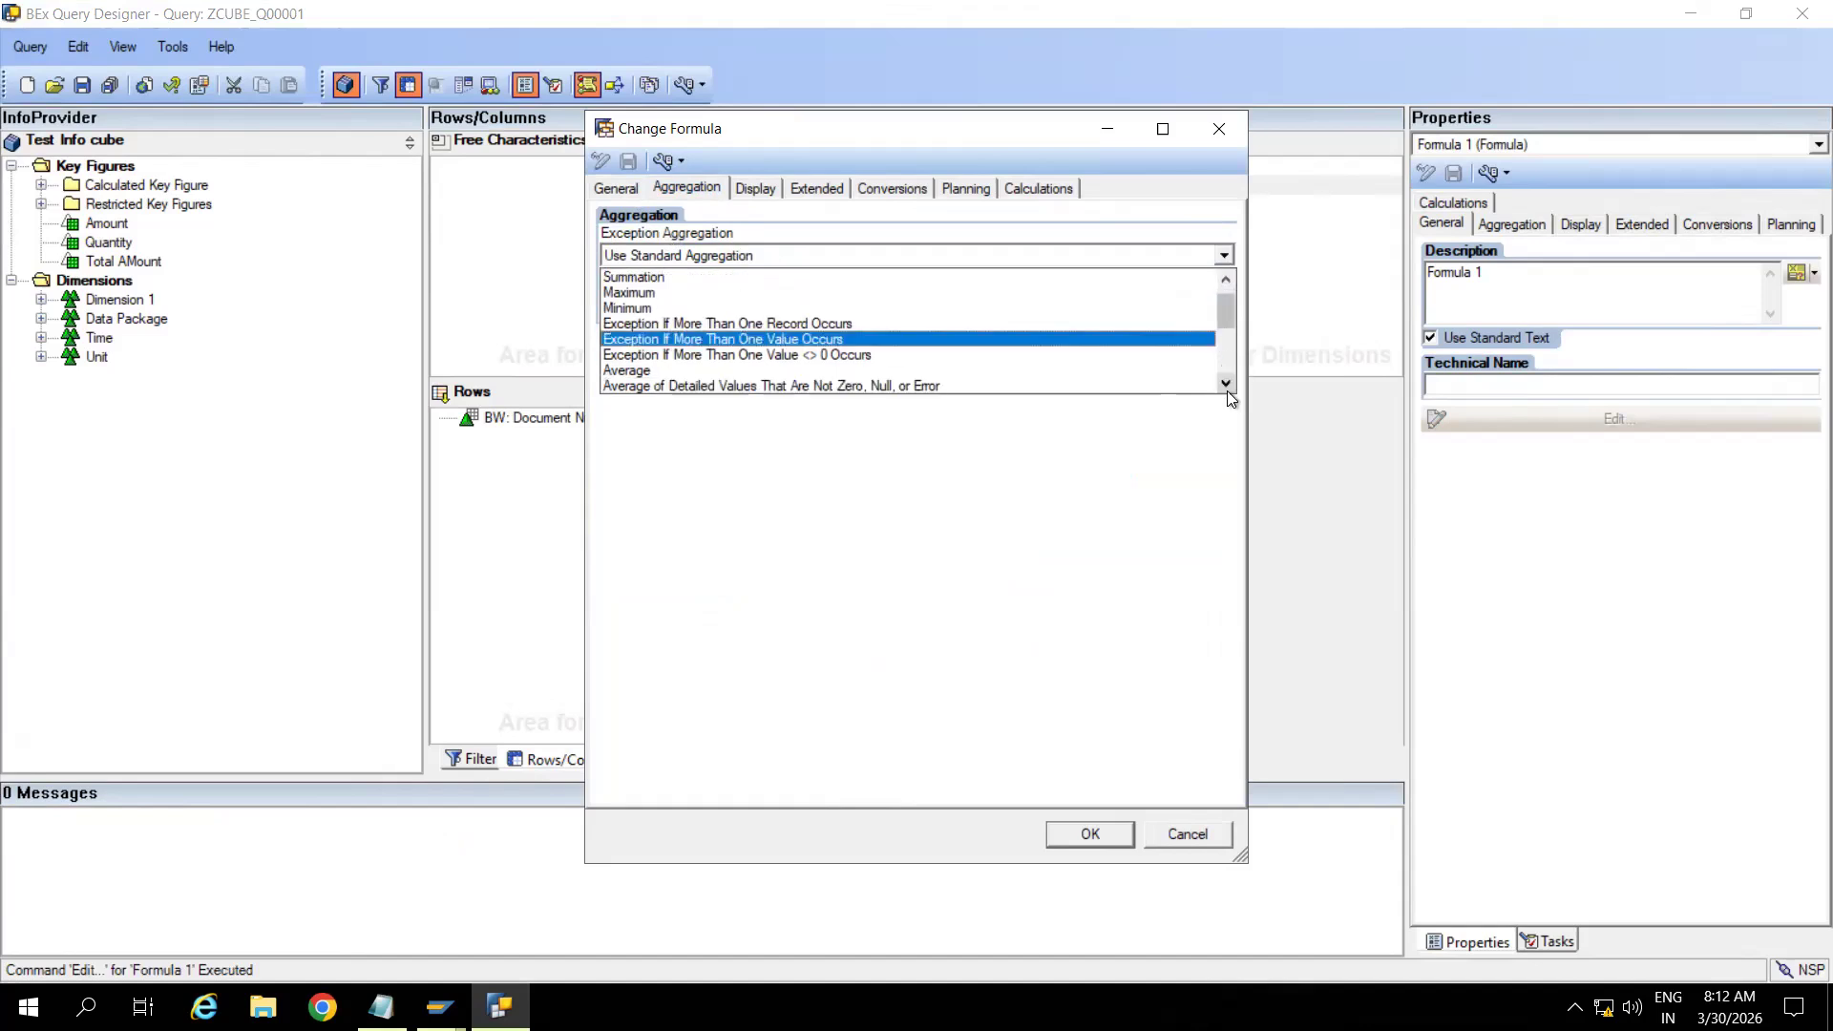
click(1228, 391)
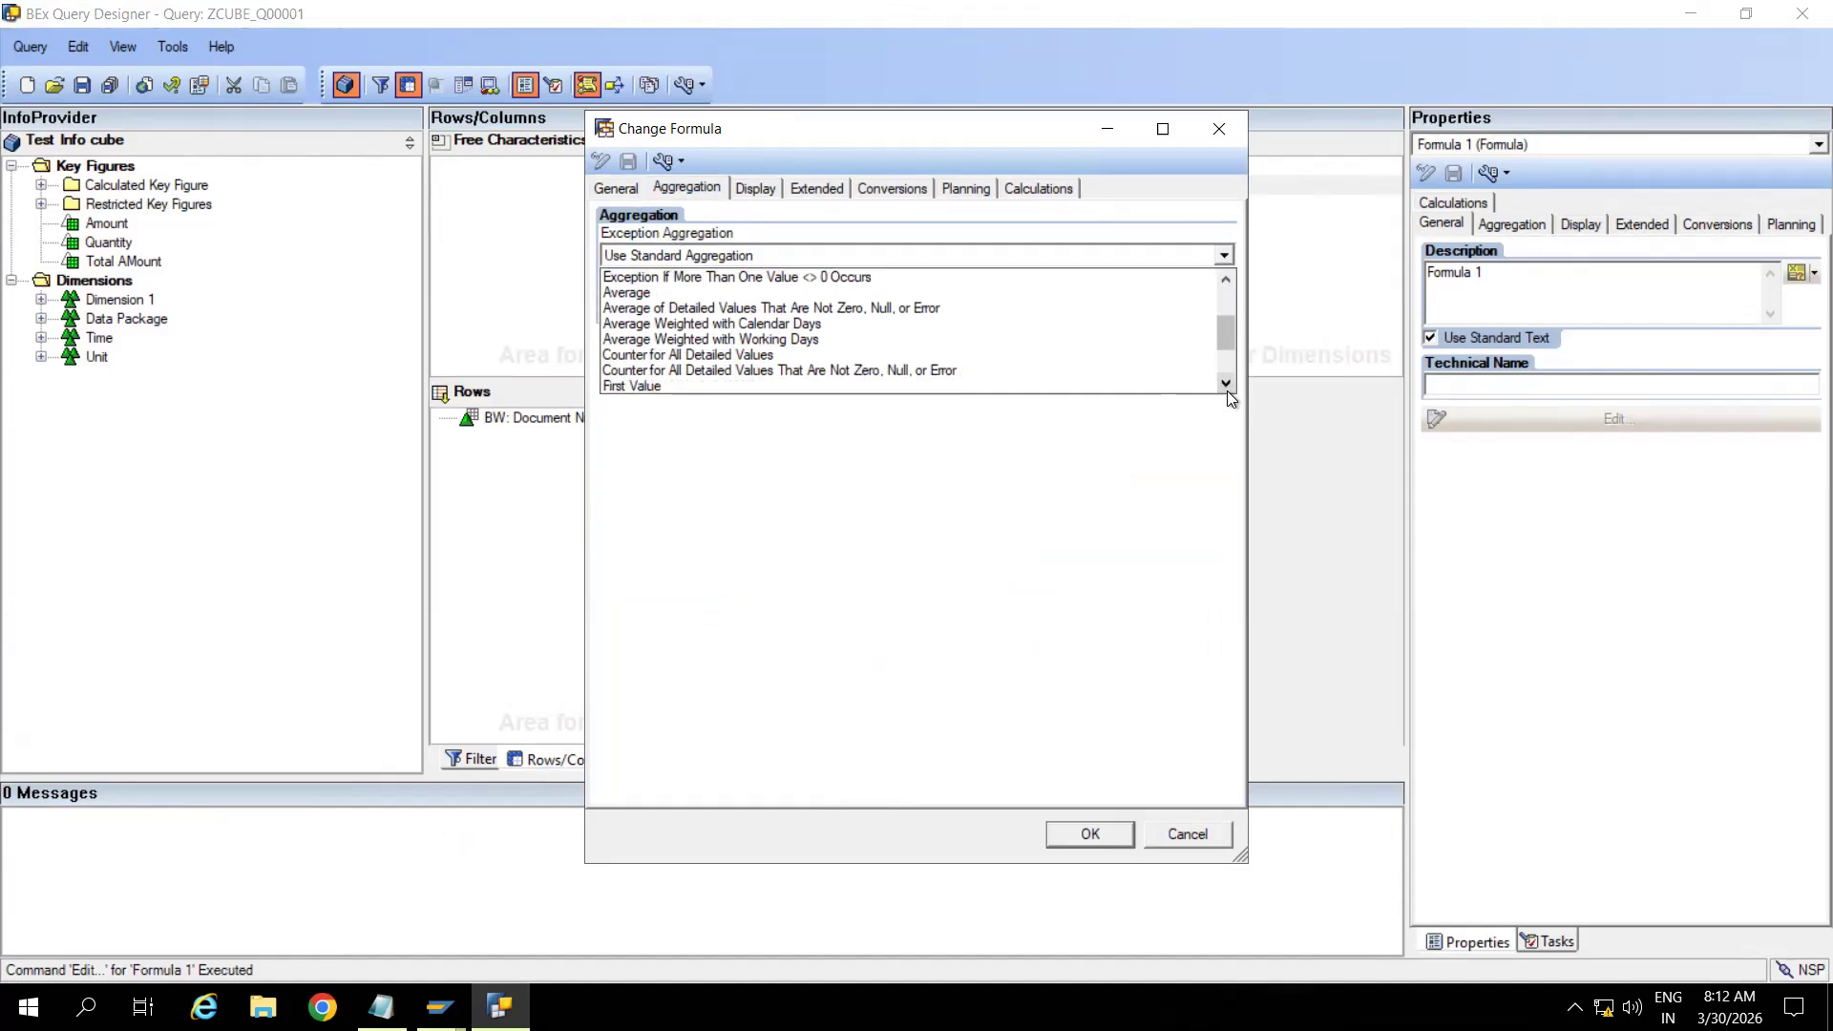
drag(1230, 328, 1235, 284)
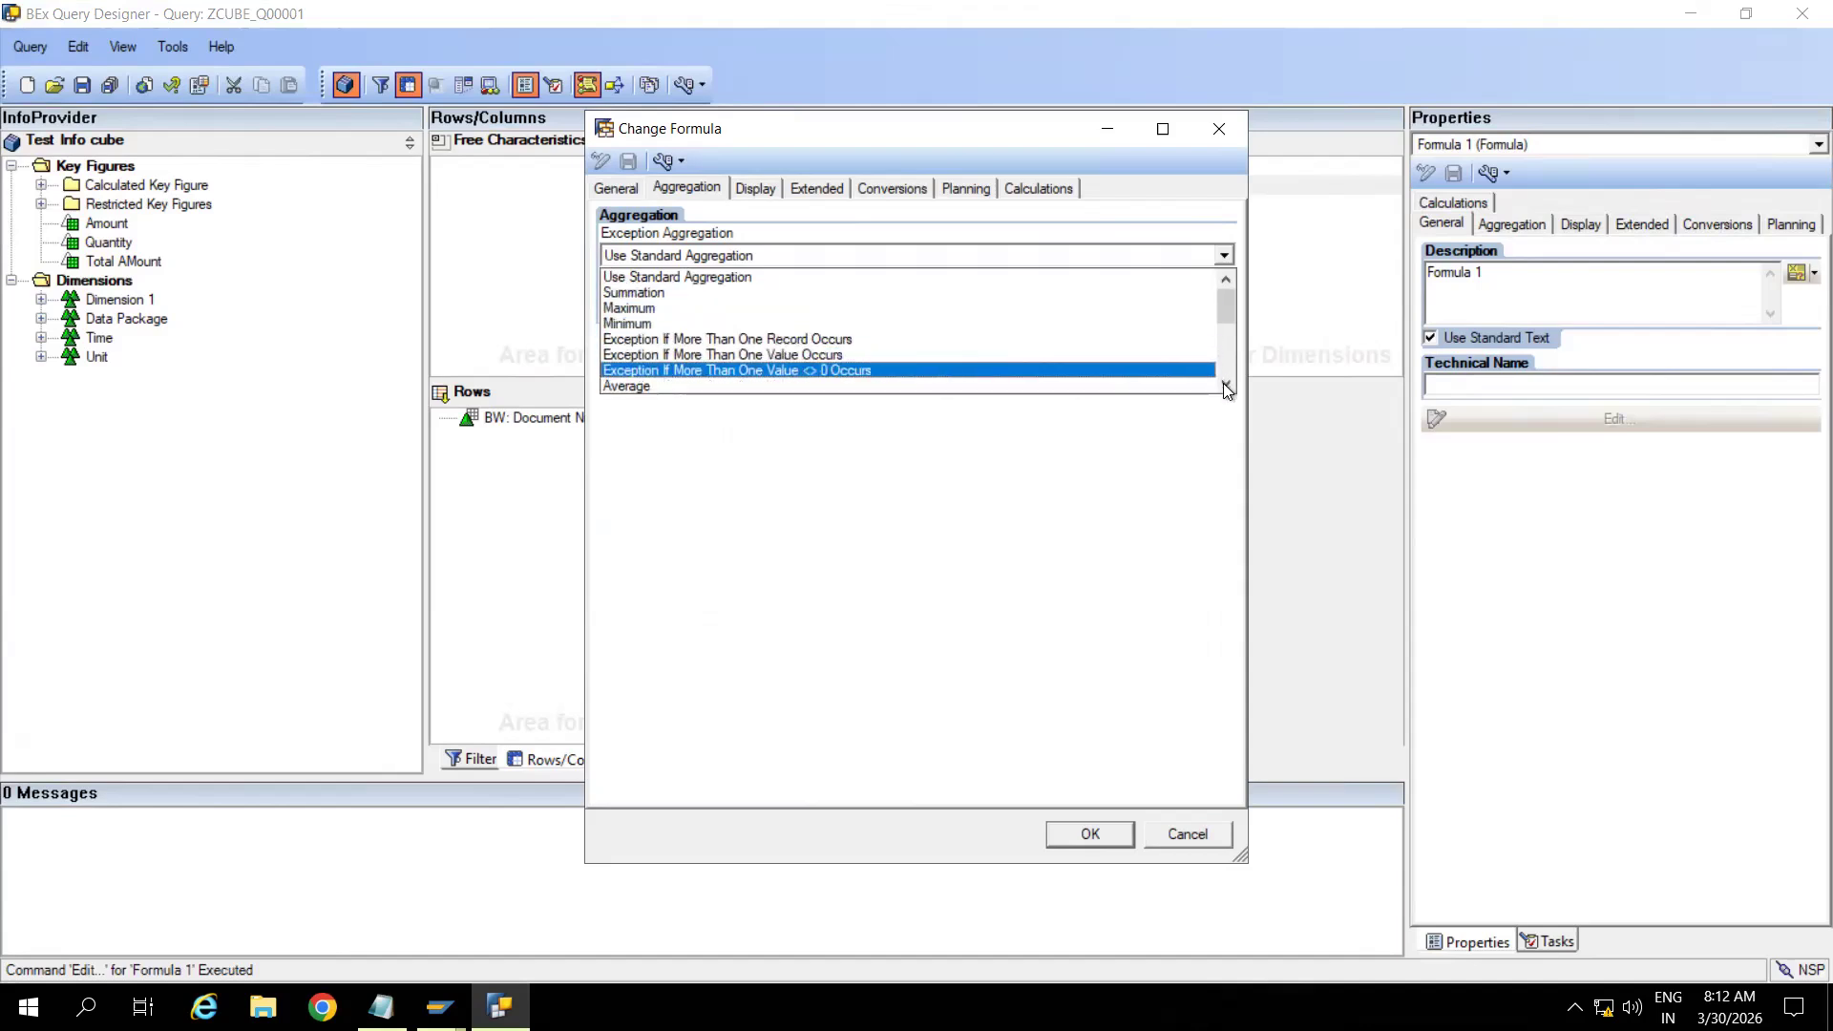
scroll(1225, 385, down, 6)
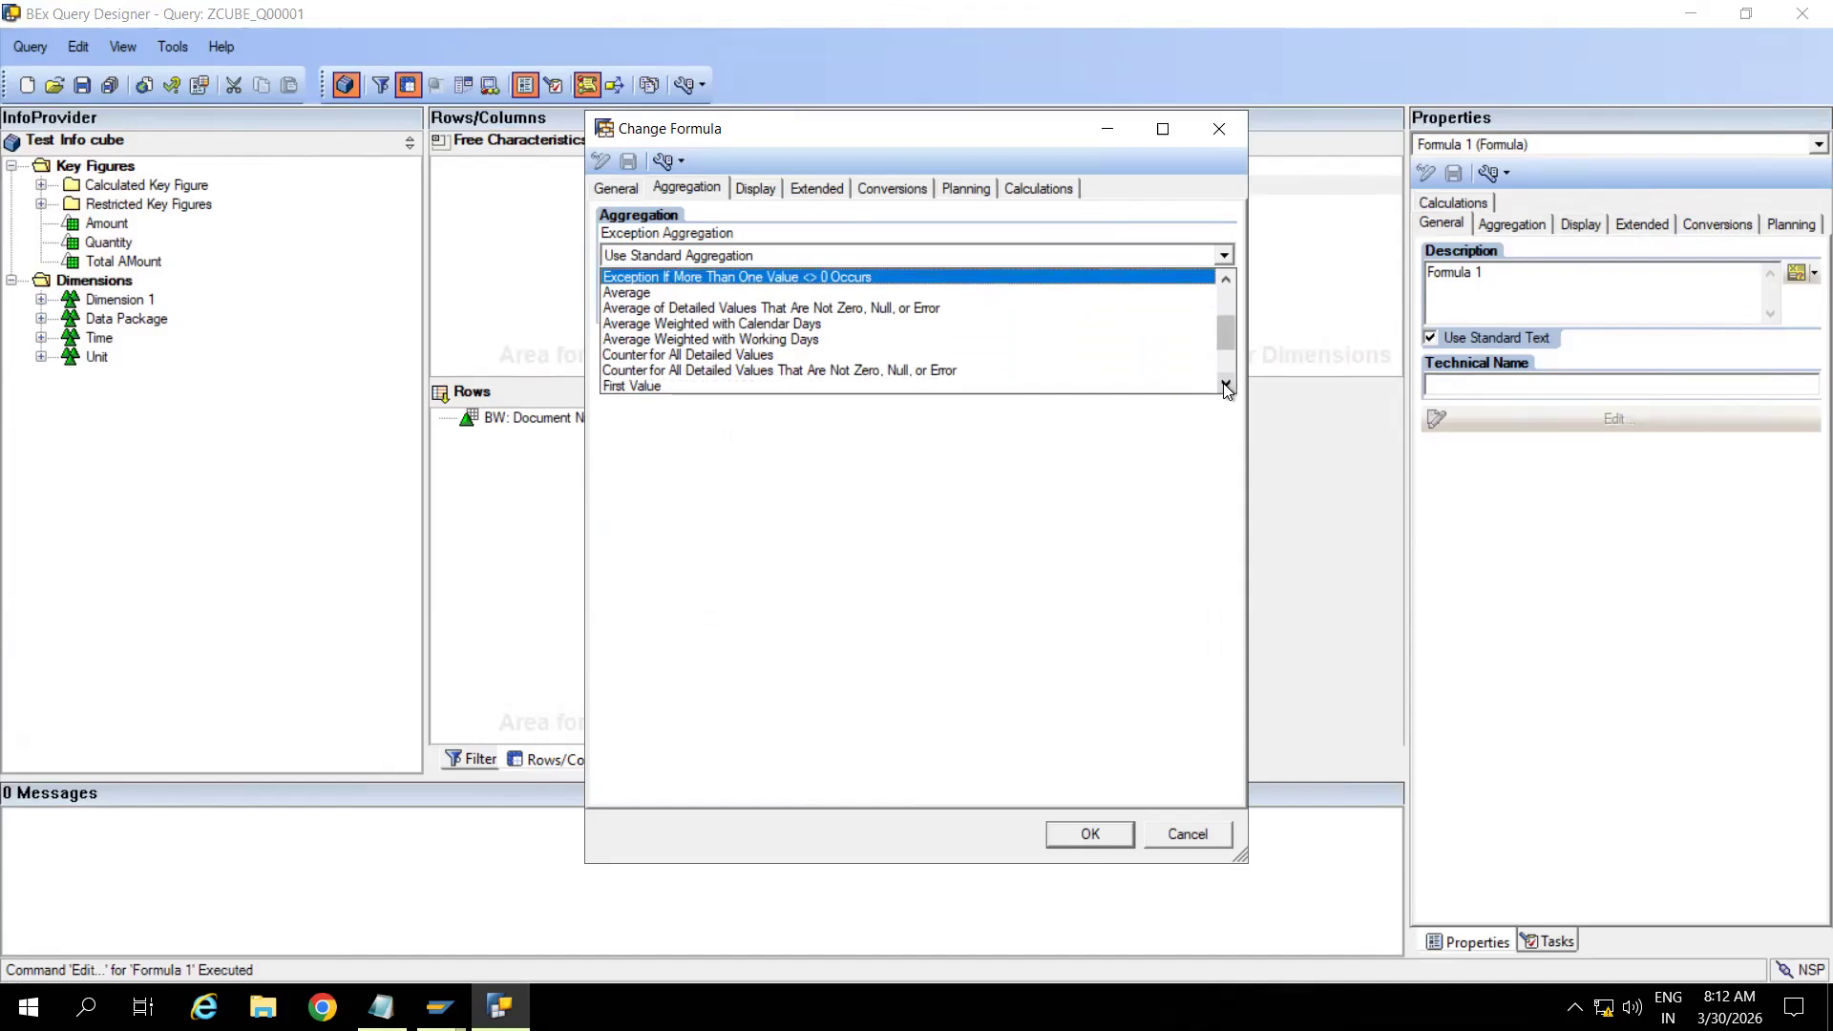
click(1226, 385)
click(1226, 385)
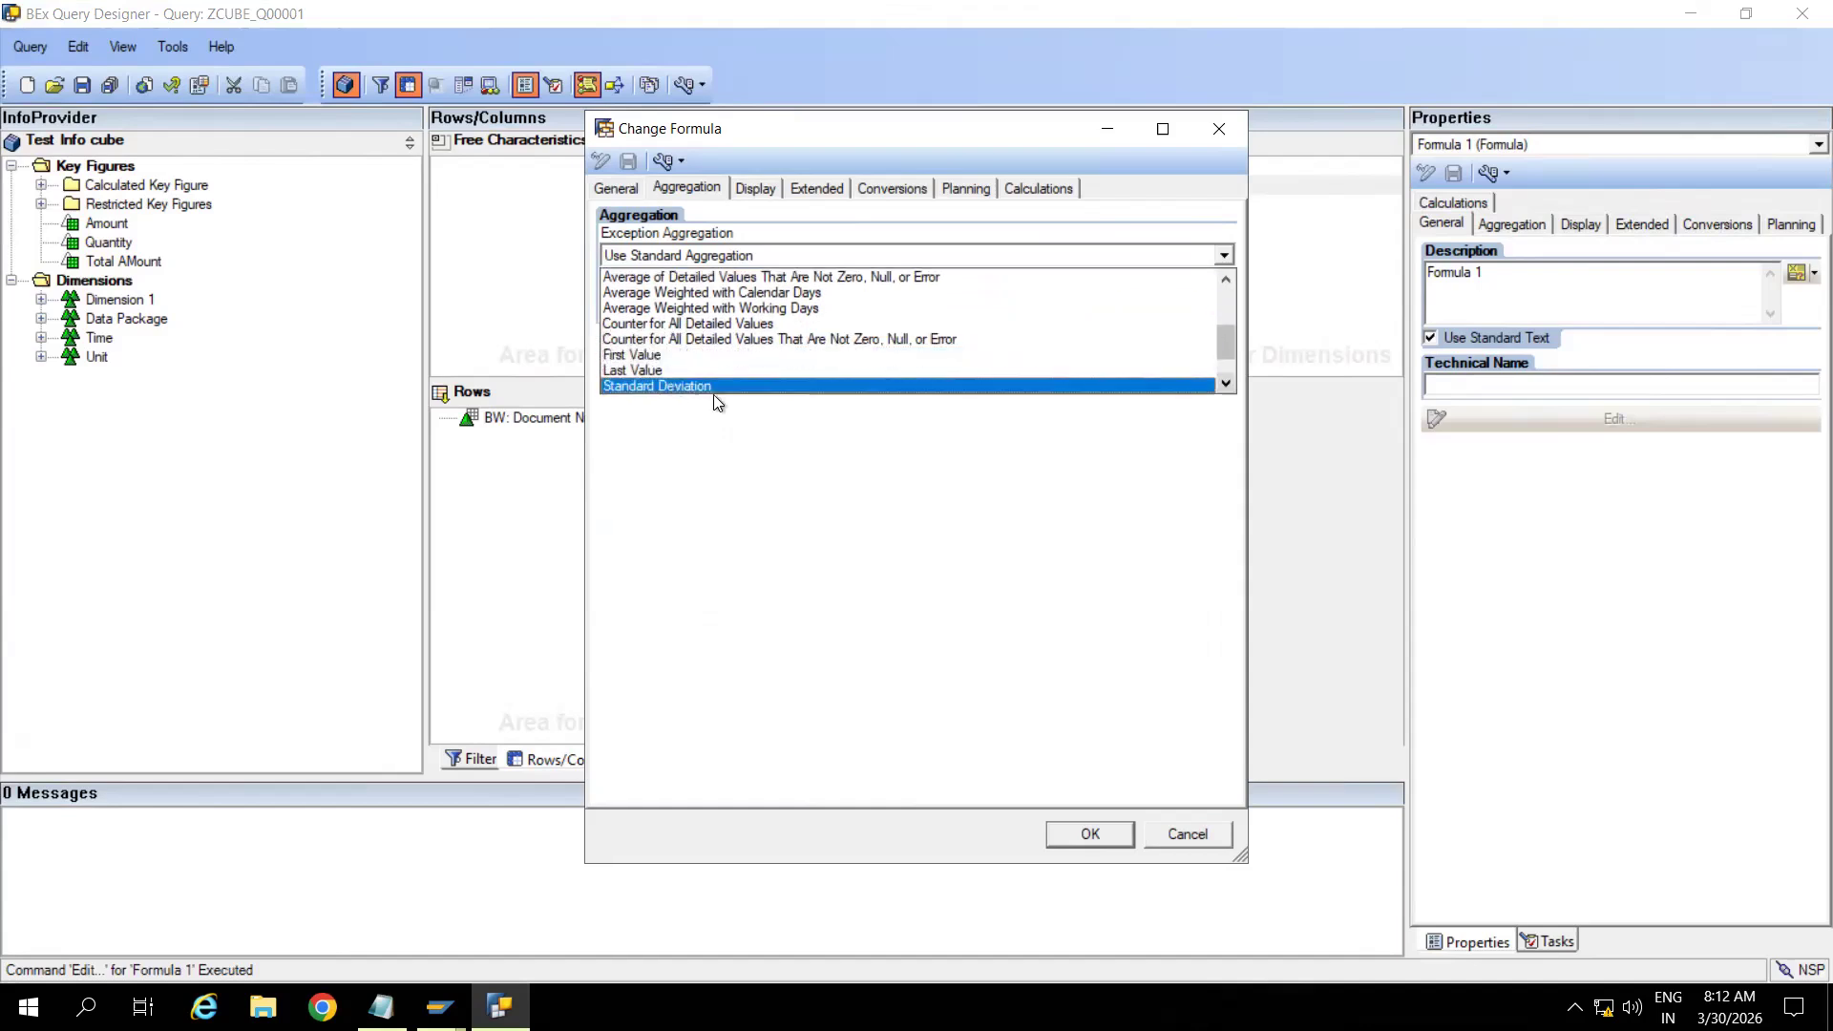
click(695, 322)
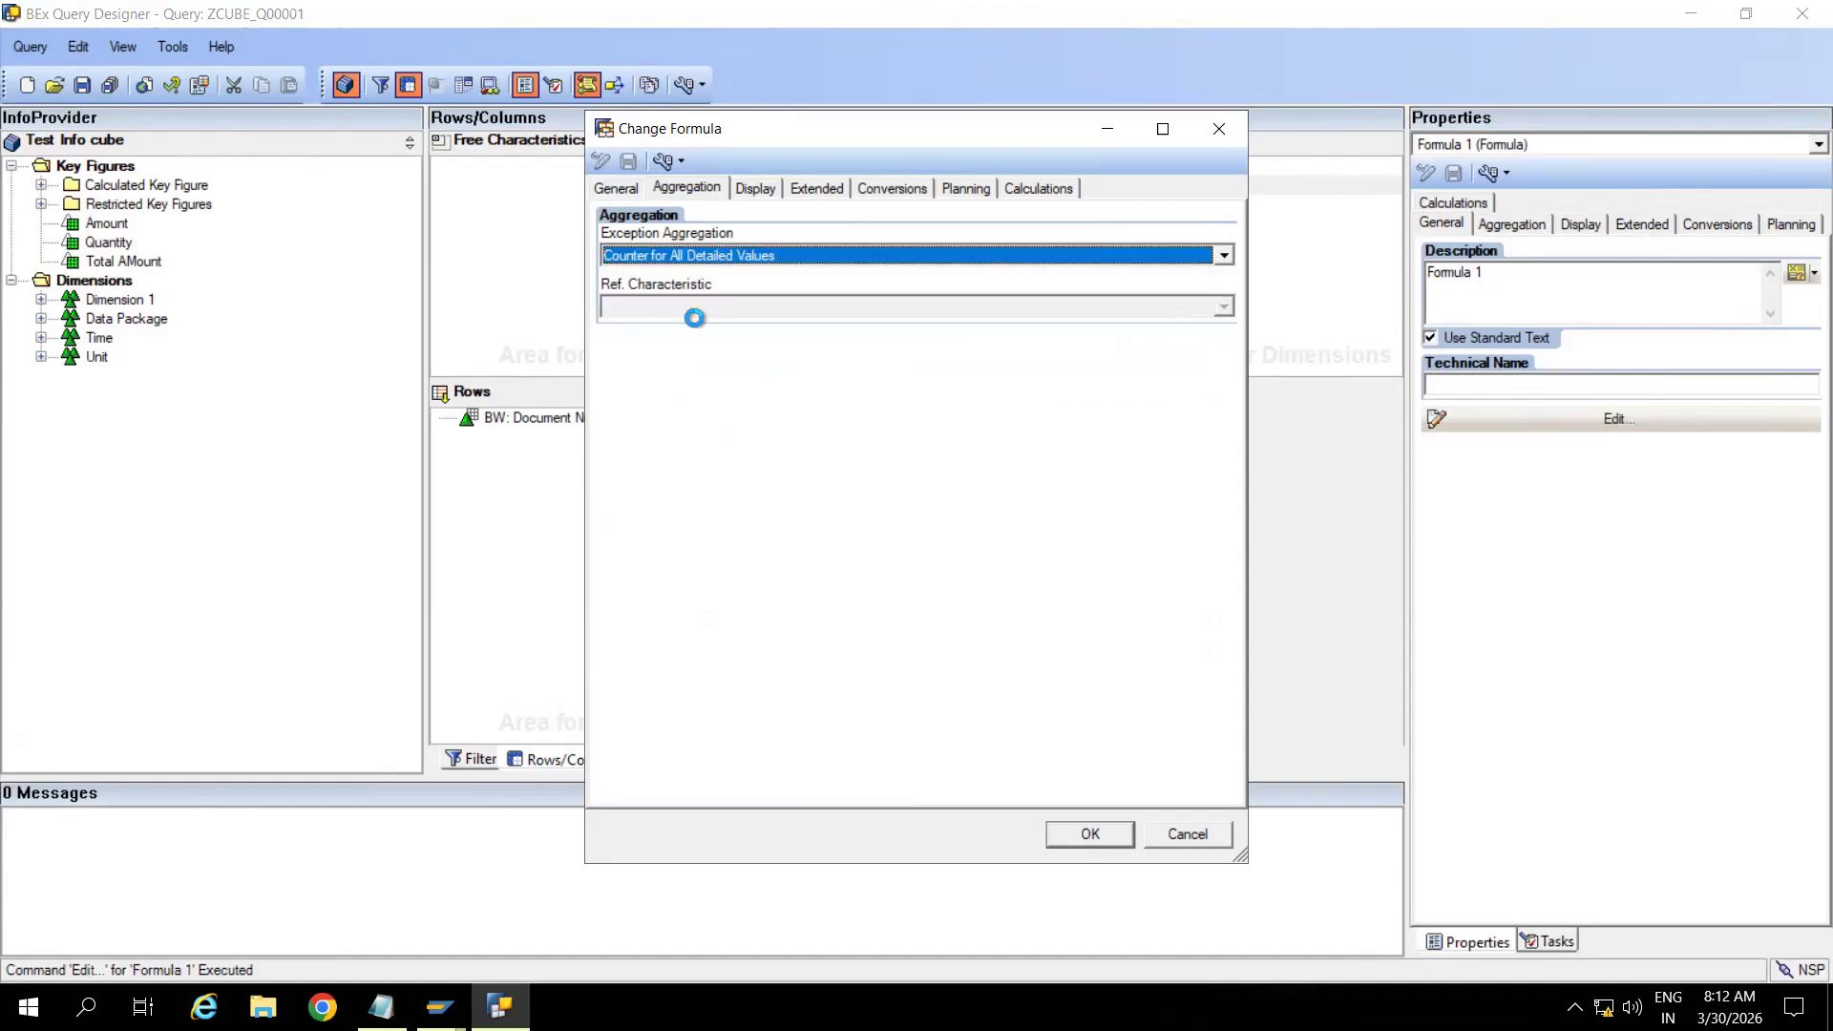
Set Ref. Characteristic 1 of the formula to BW: Document Number, accept the formula, and save the query
click(737, 302)
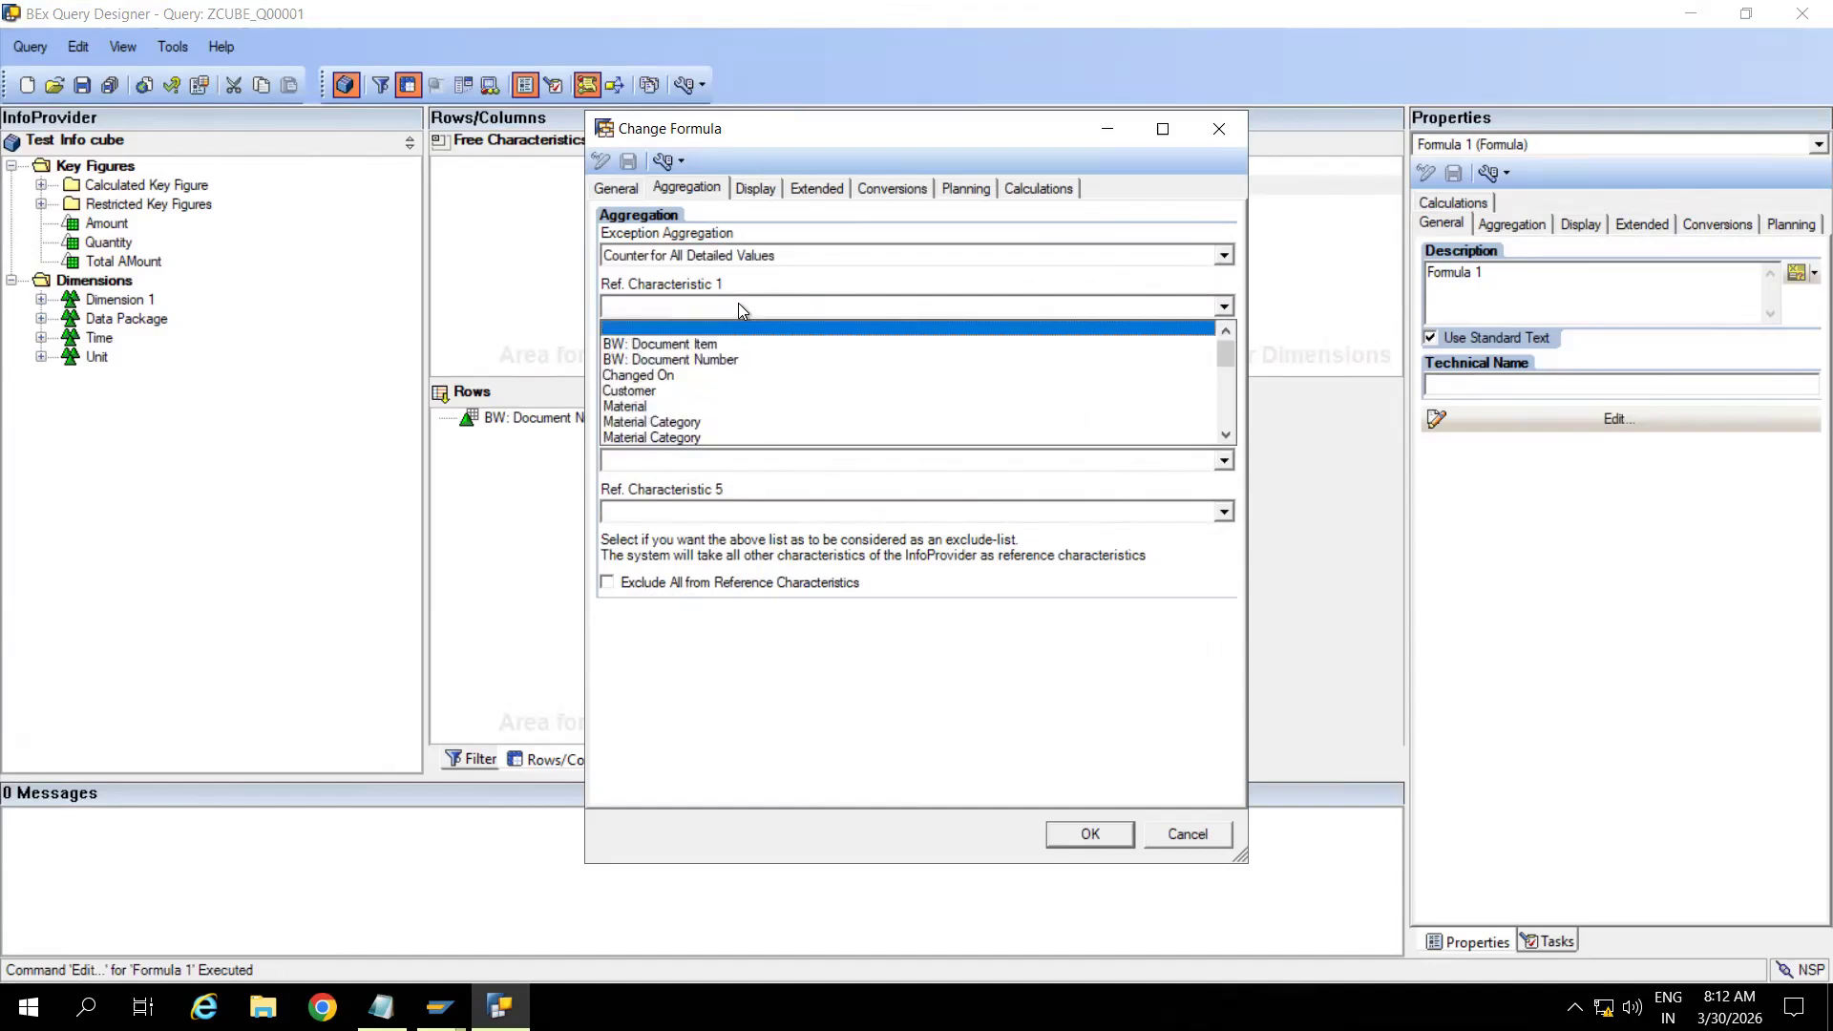
click(777, 288)
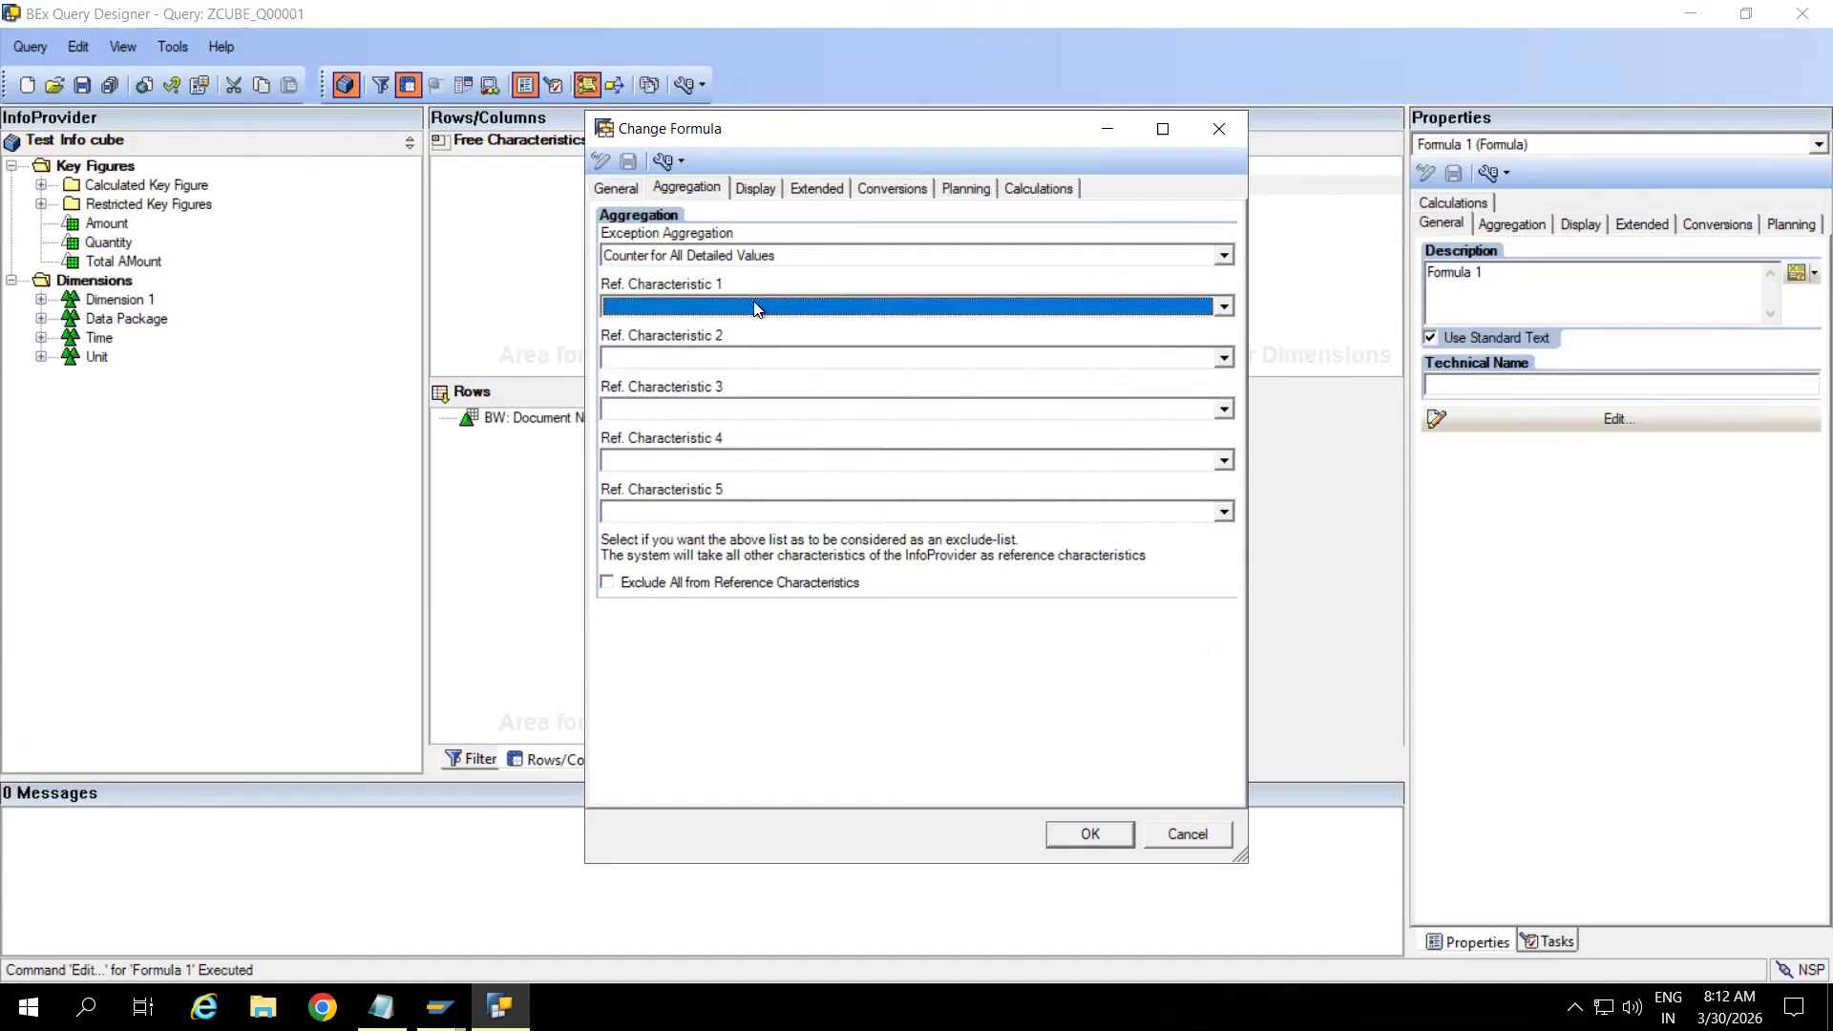
click(754, 306)
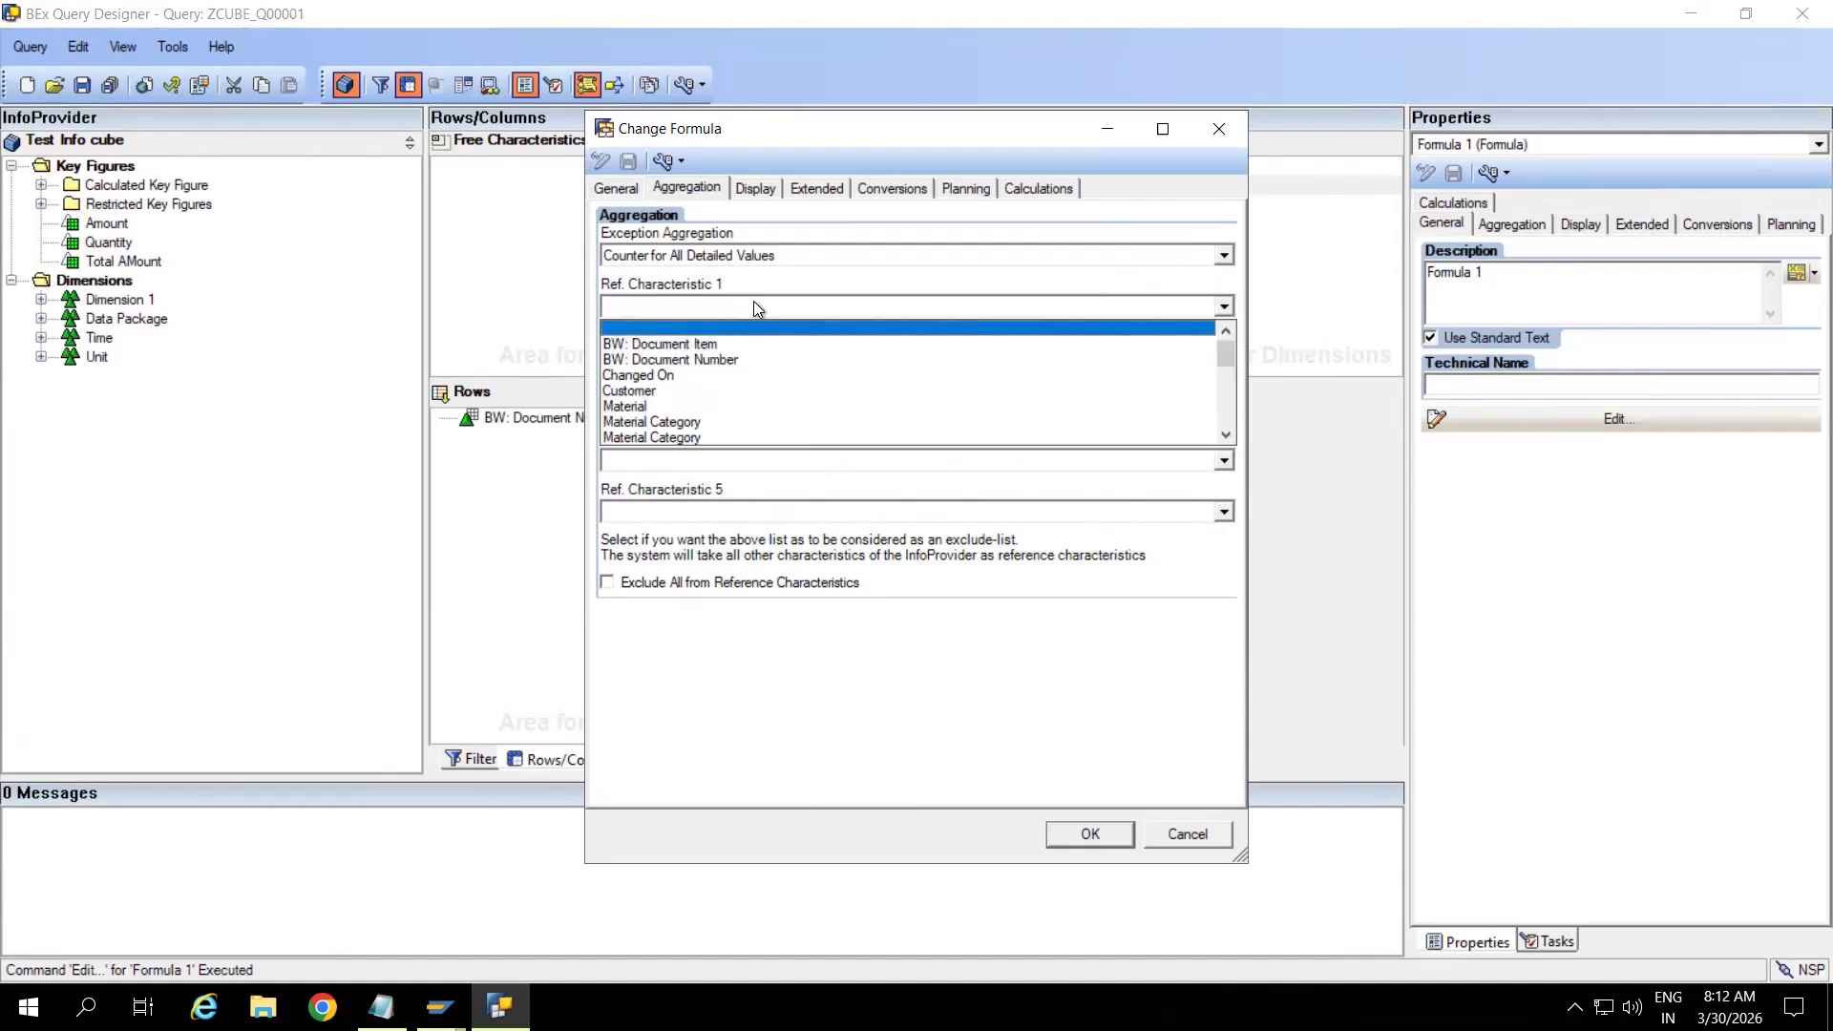
click(679, 360)
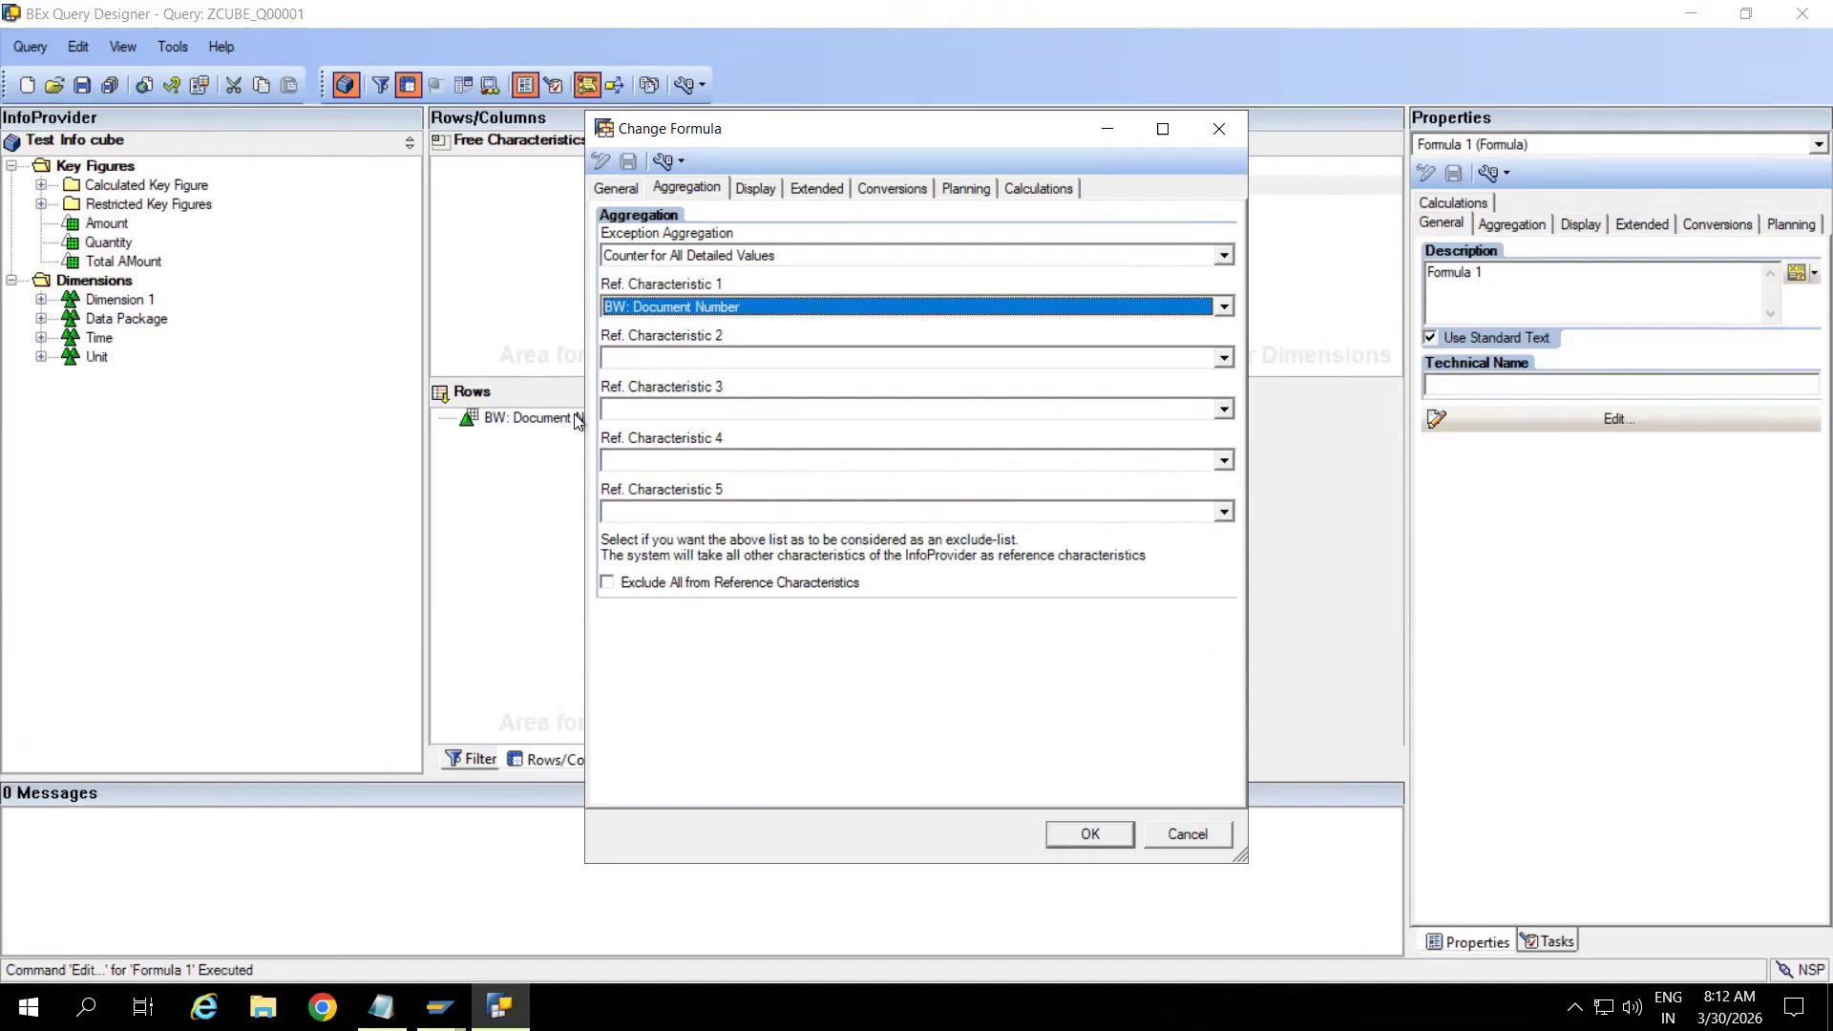
drag(781, 128, 961, 77)
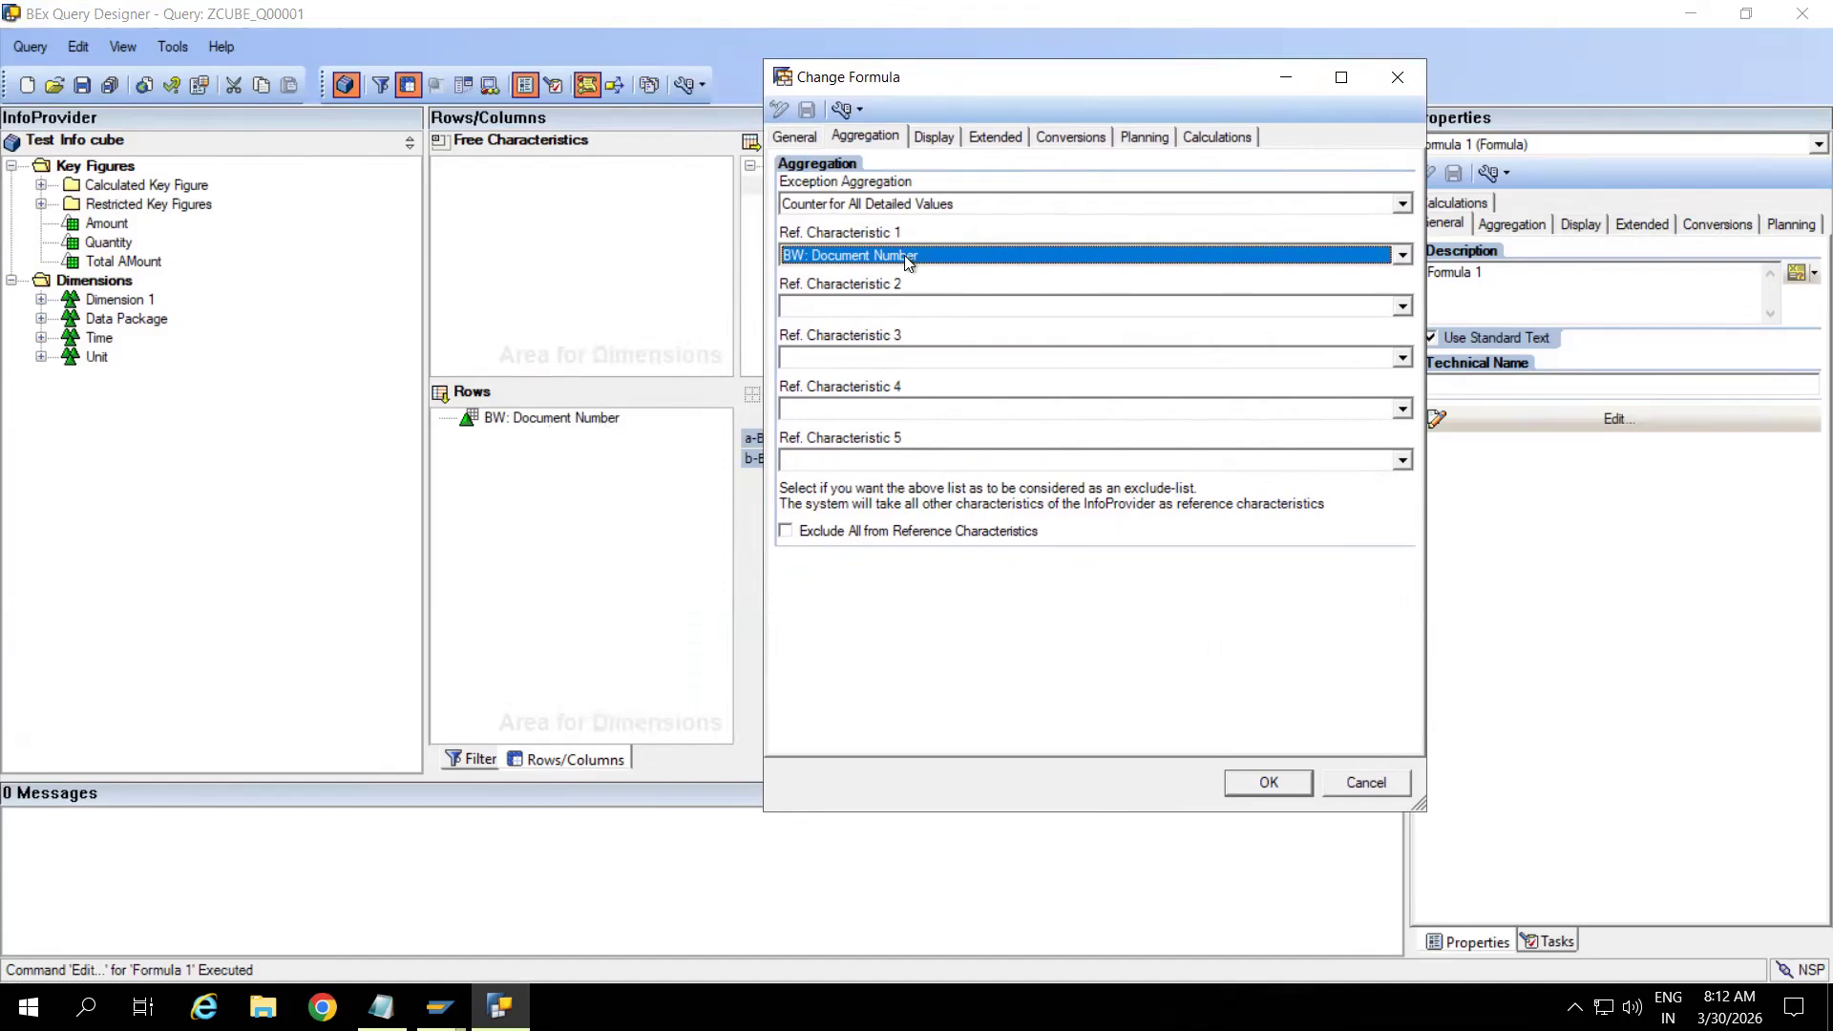
click(1251, 783)
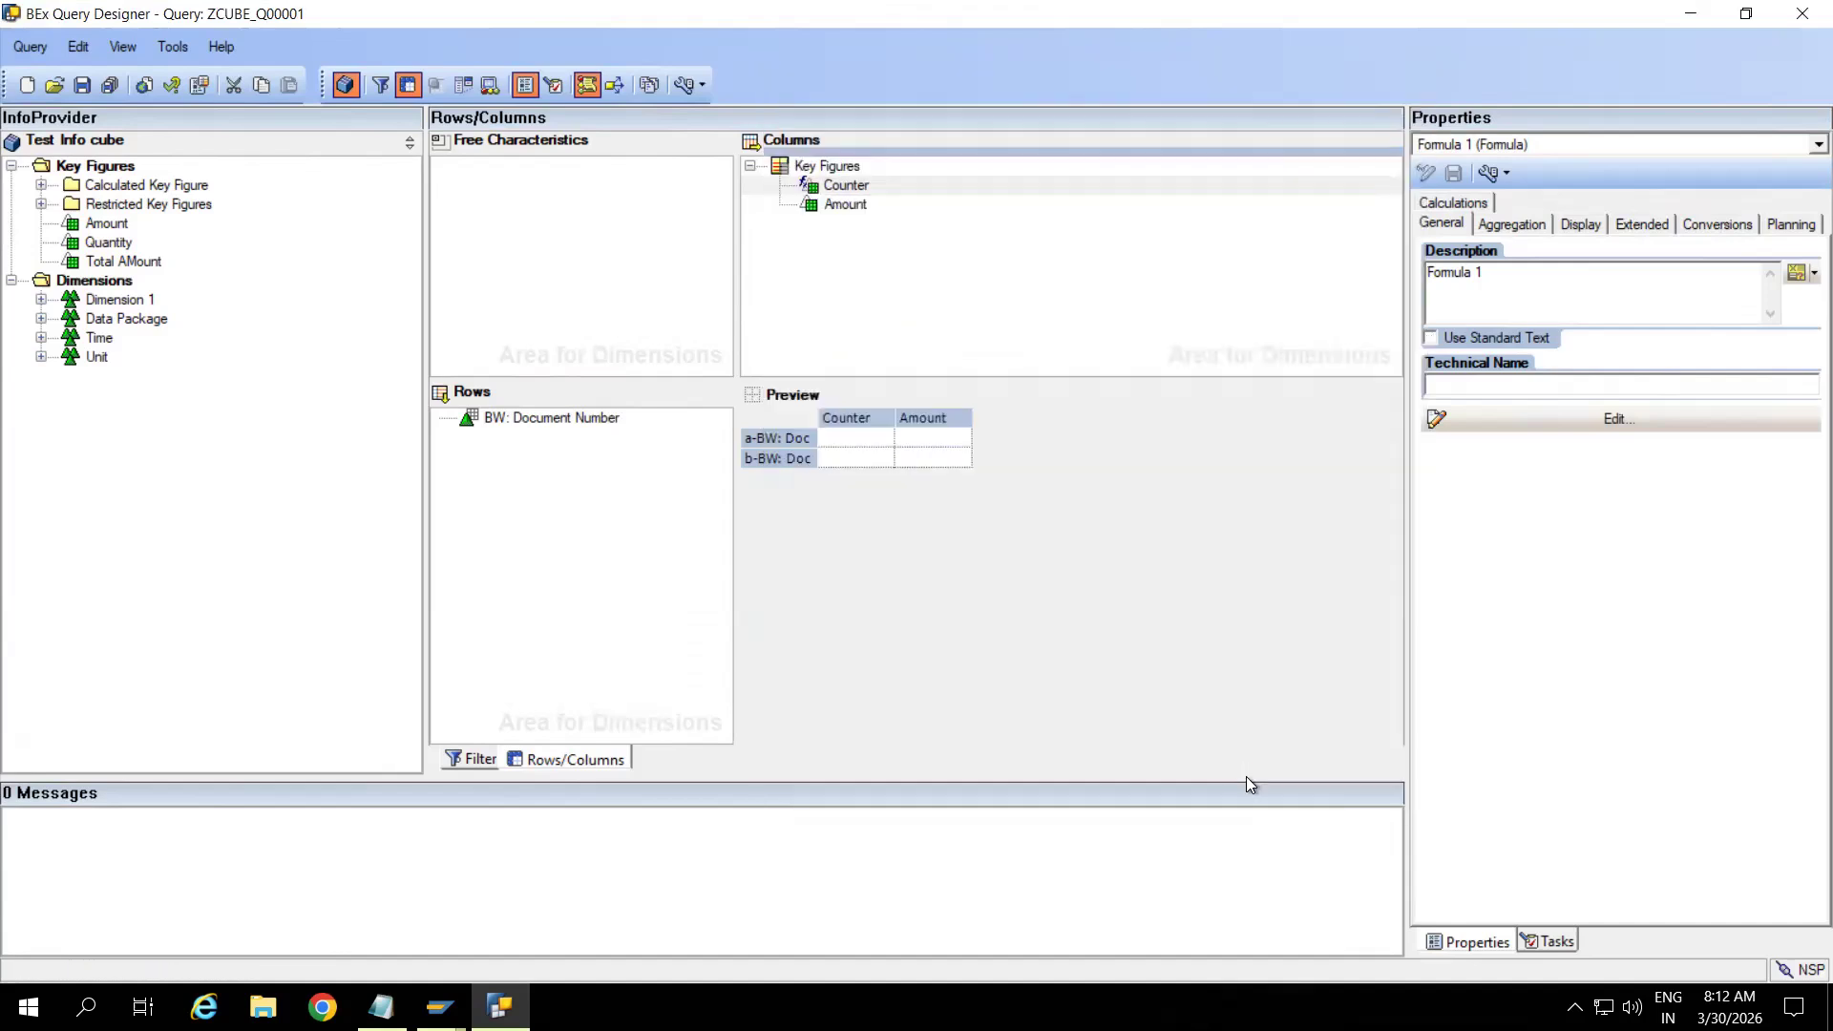
click(83, 85)
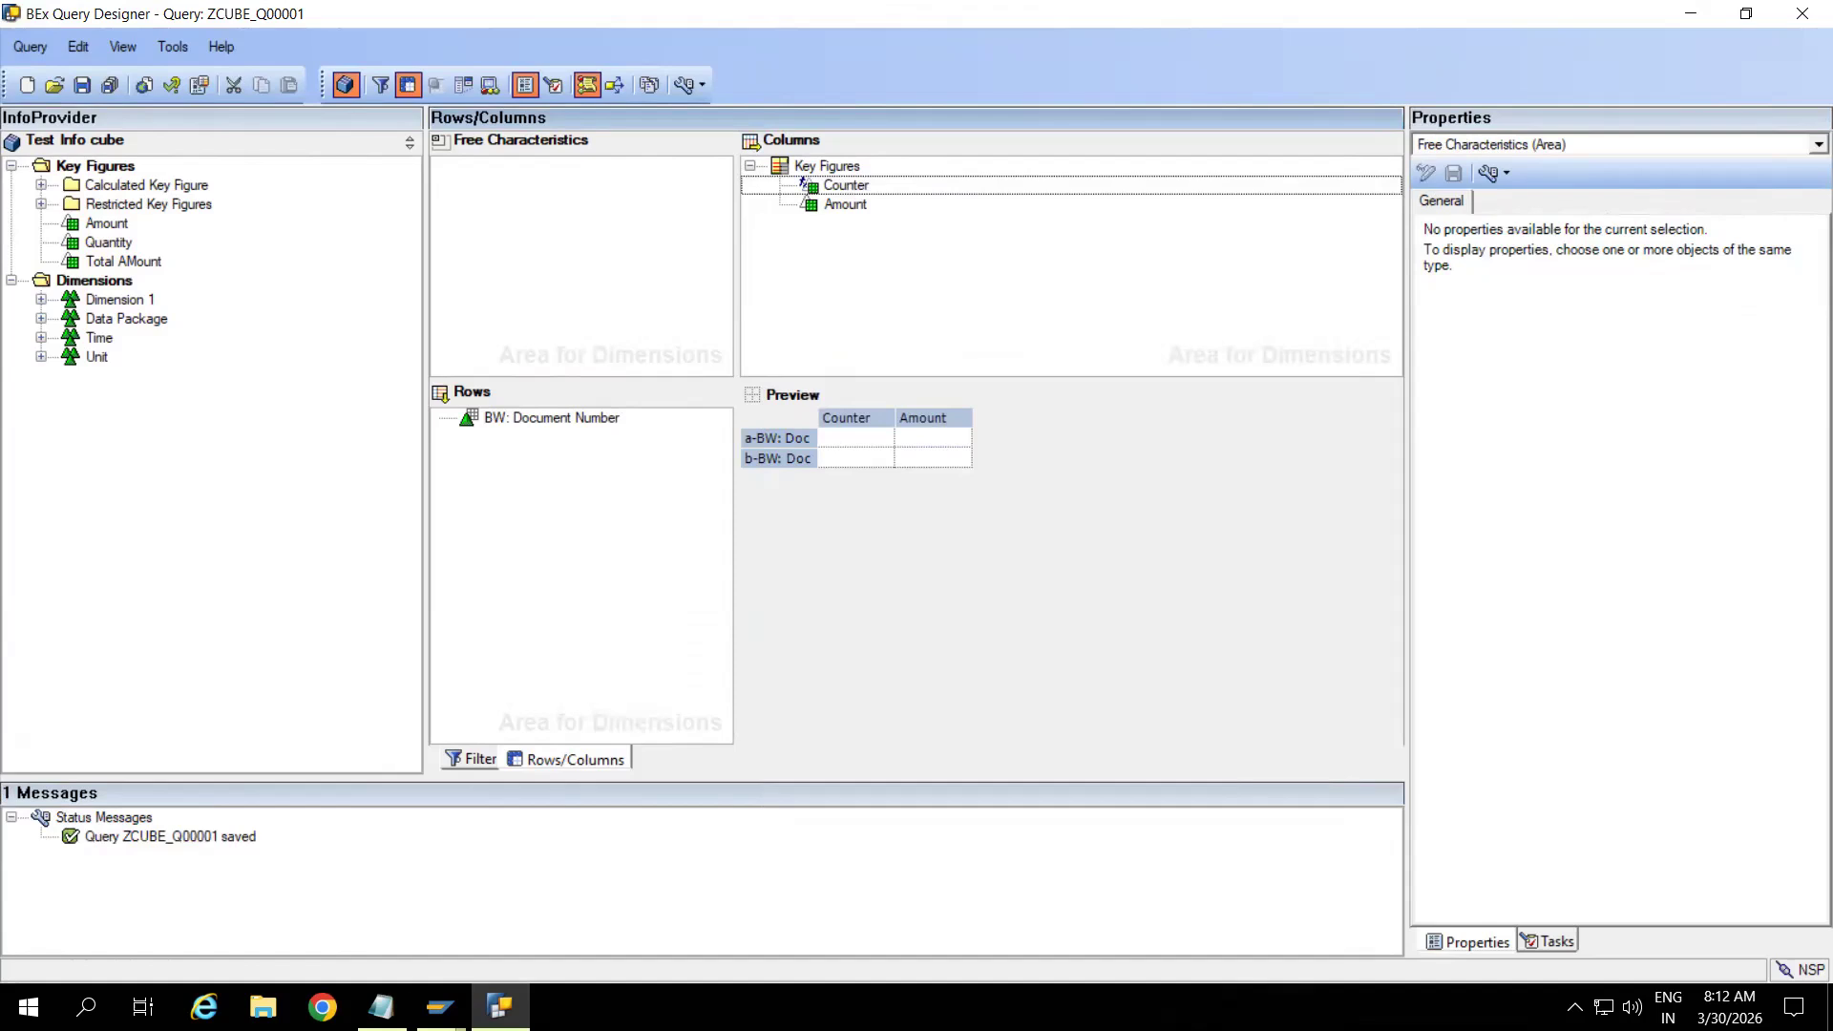
Switch to the SAP Query Monitor, return to its initial screen, and execute the query again with the Counter formula
mouse_move(439, 1007)
click(484, 891)
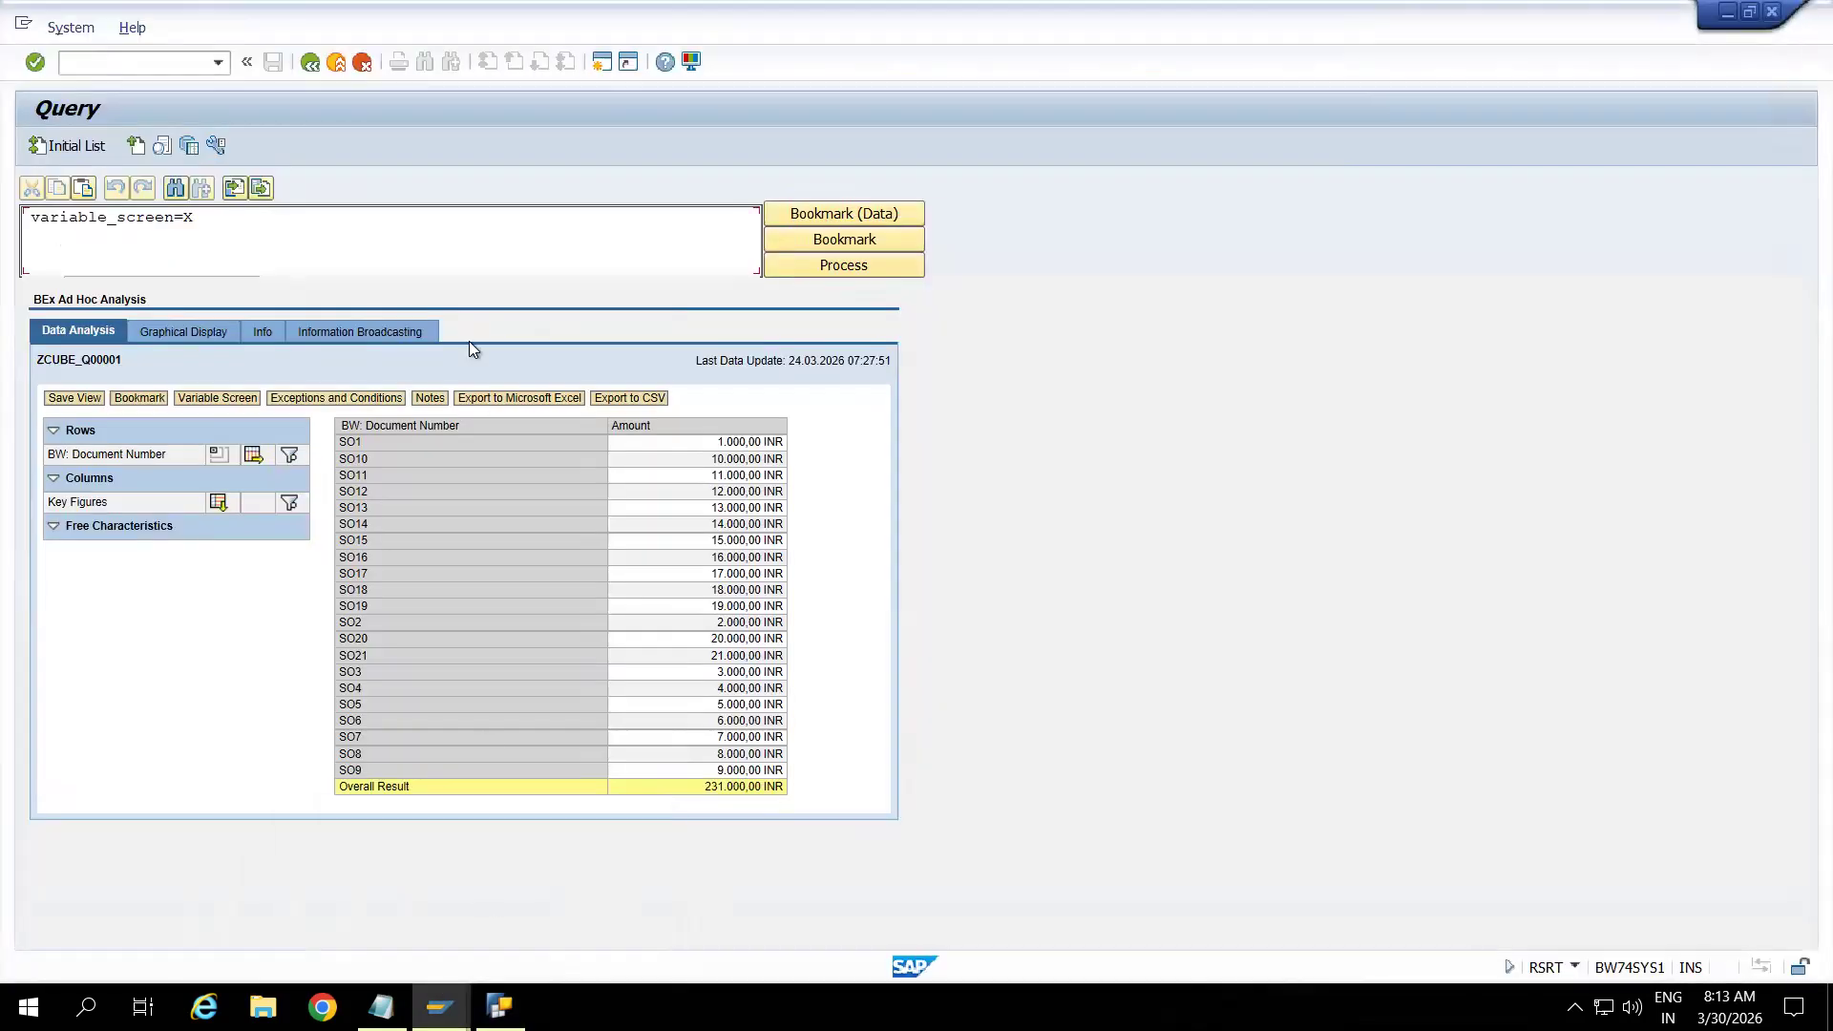
click(310, 63)
click(61, 147)
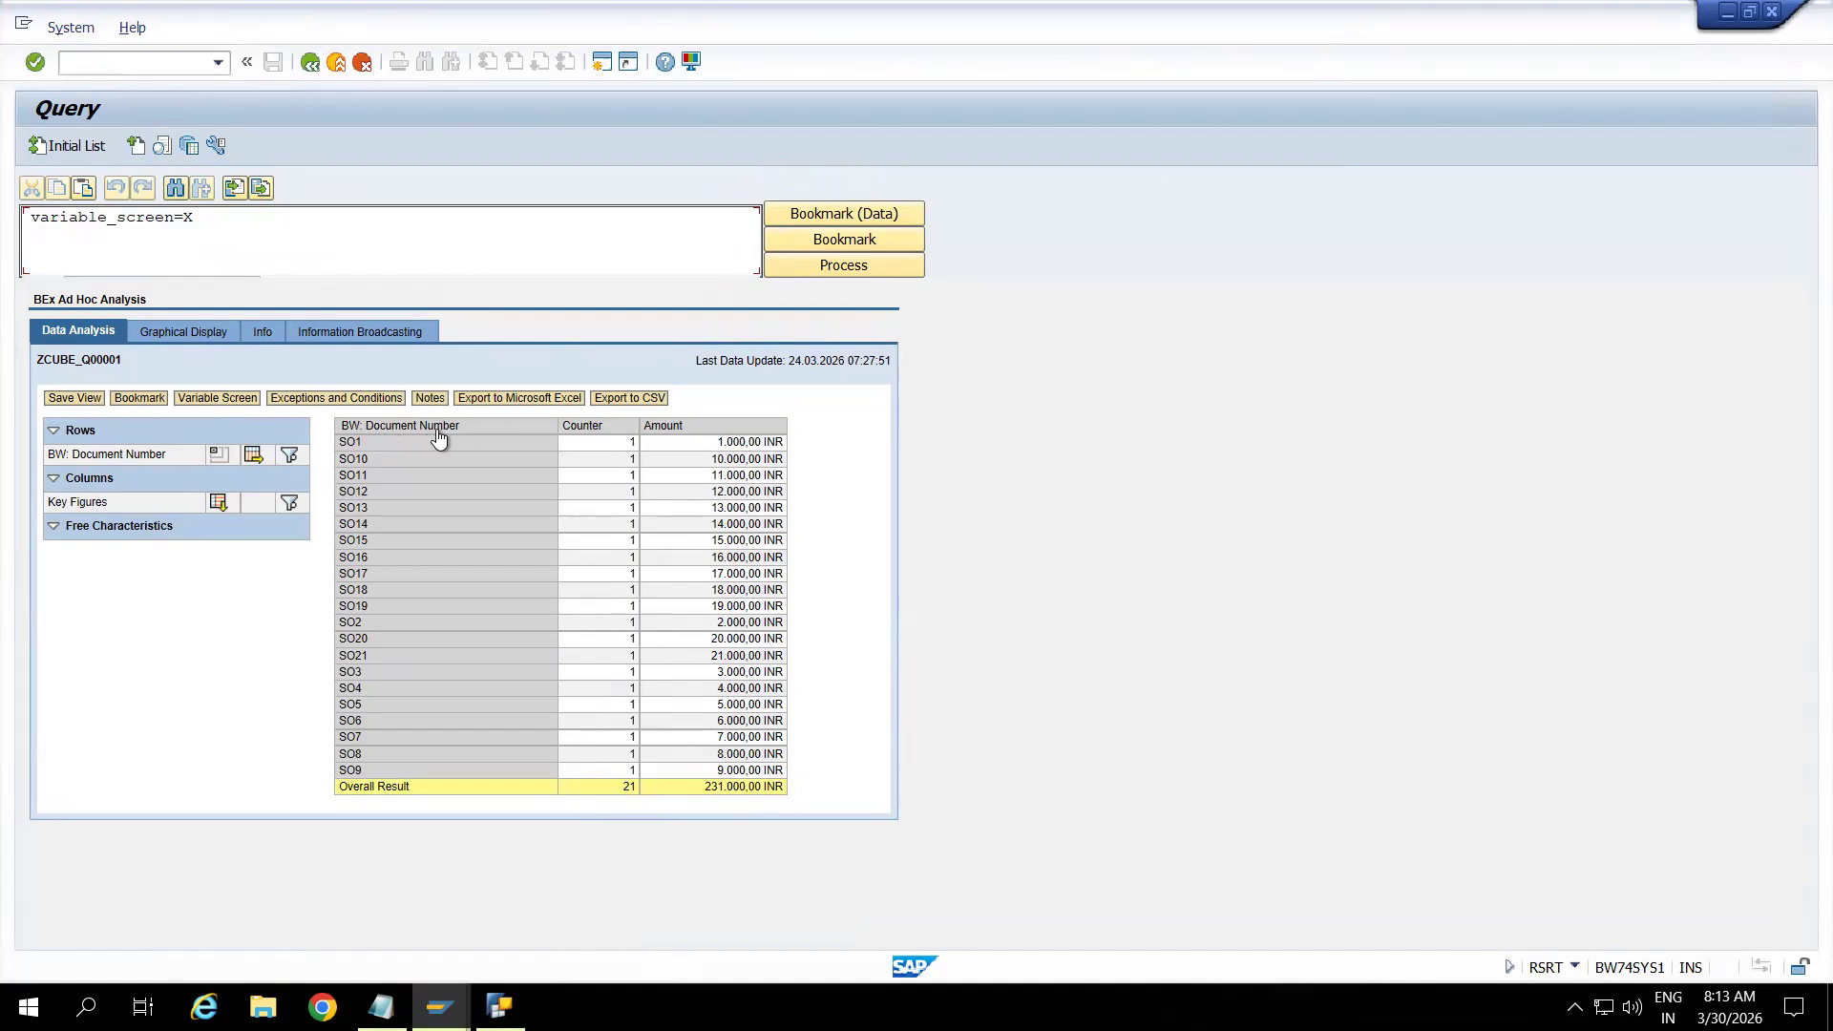
Switch to BEx Query Designer, change the description of BW: Document Number in the rows to Orders, and save the query
click(498, 1007)
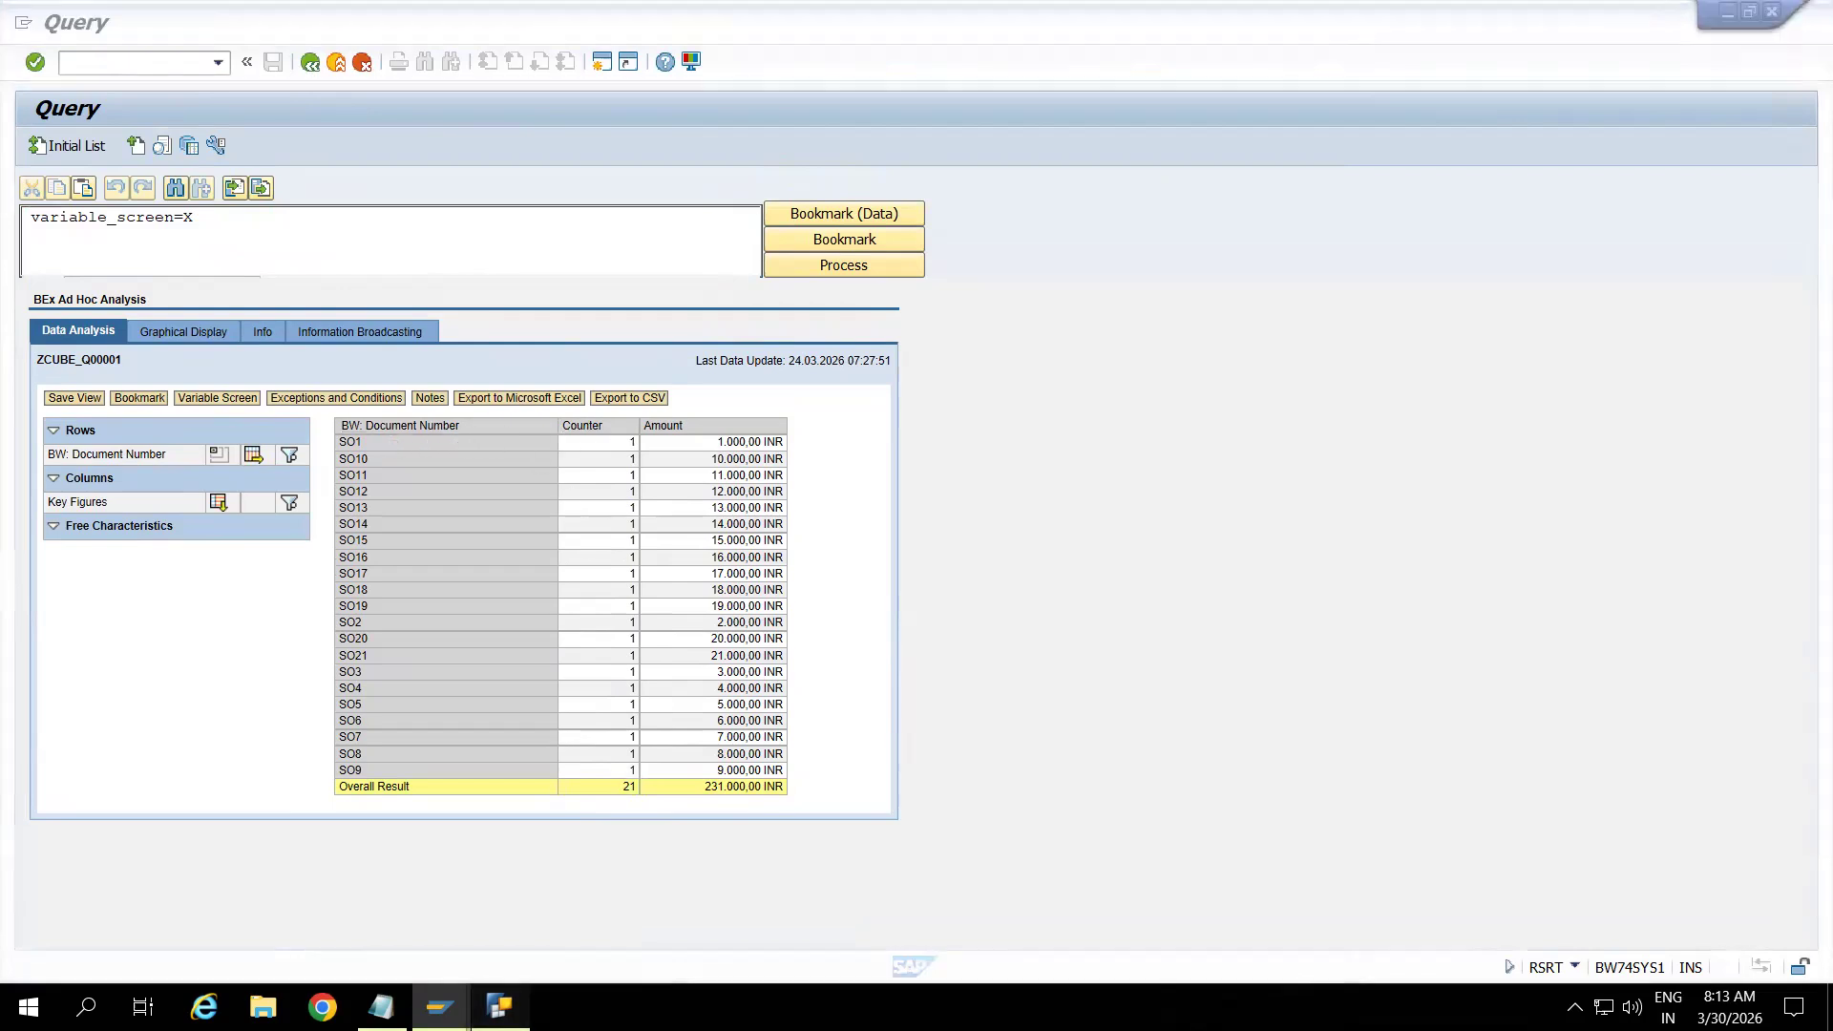
click(557, 417)
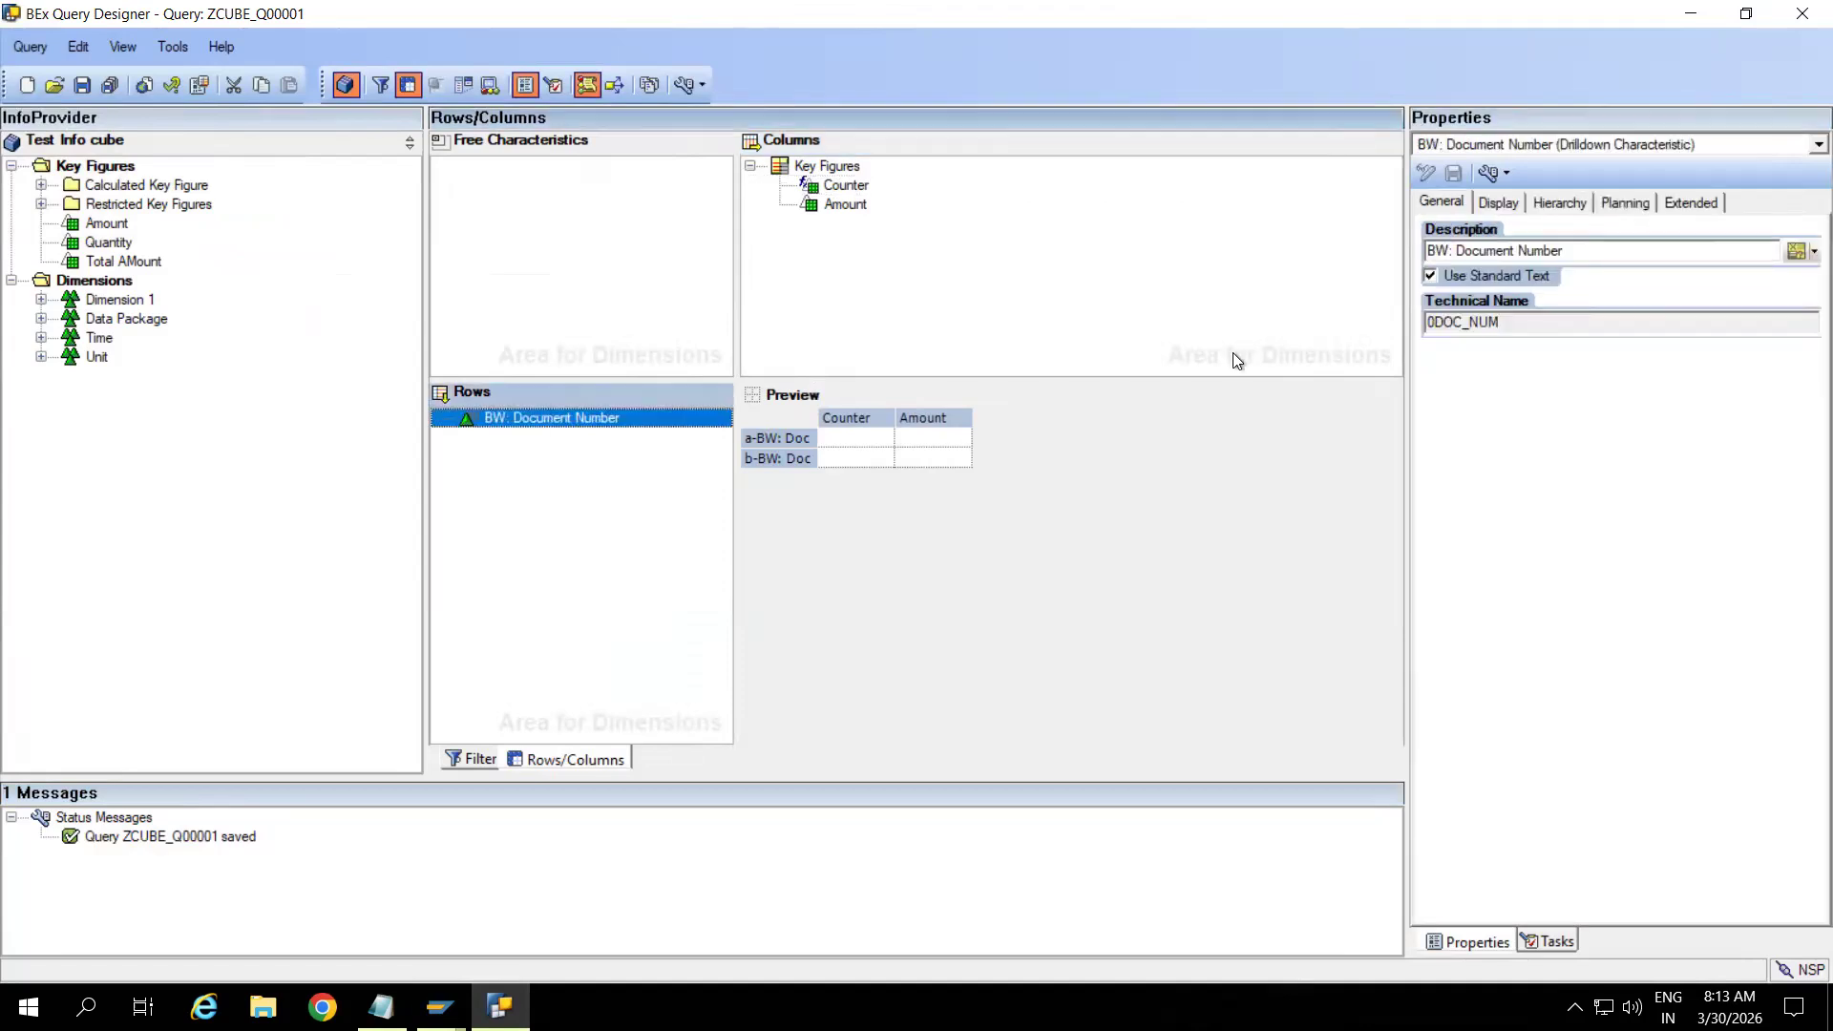
click(1571, 254)
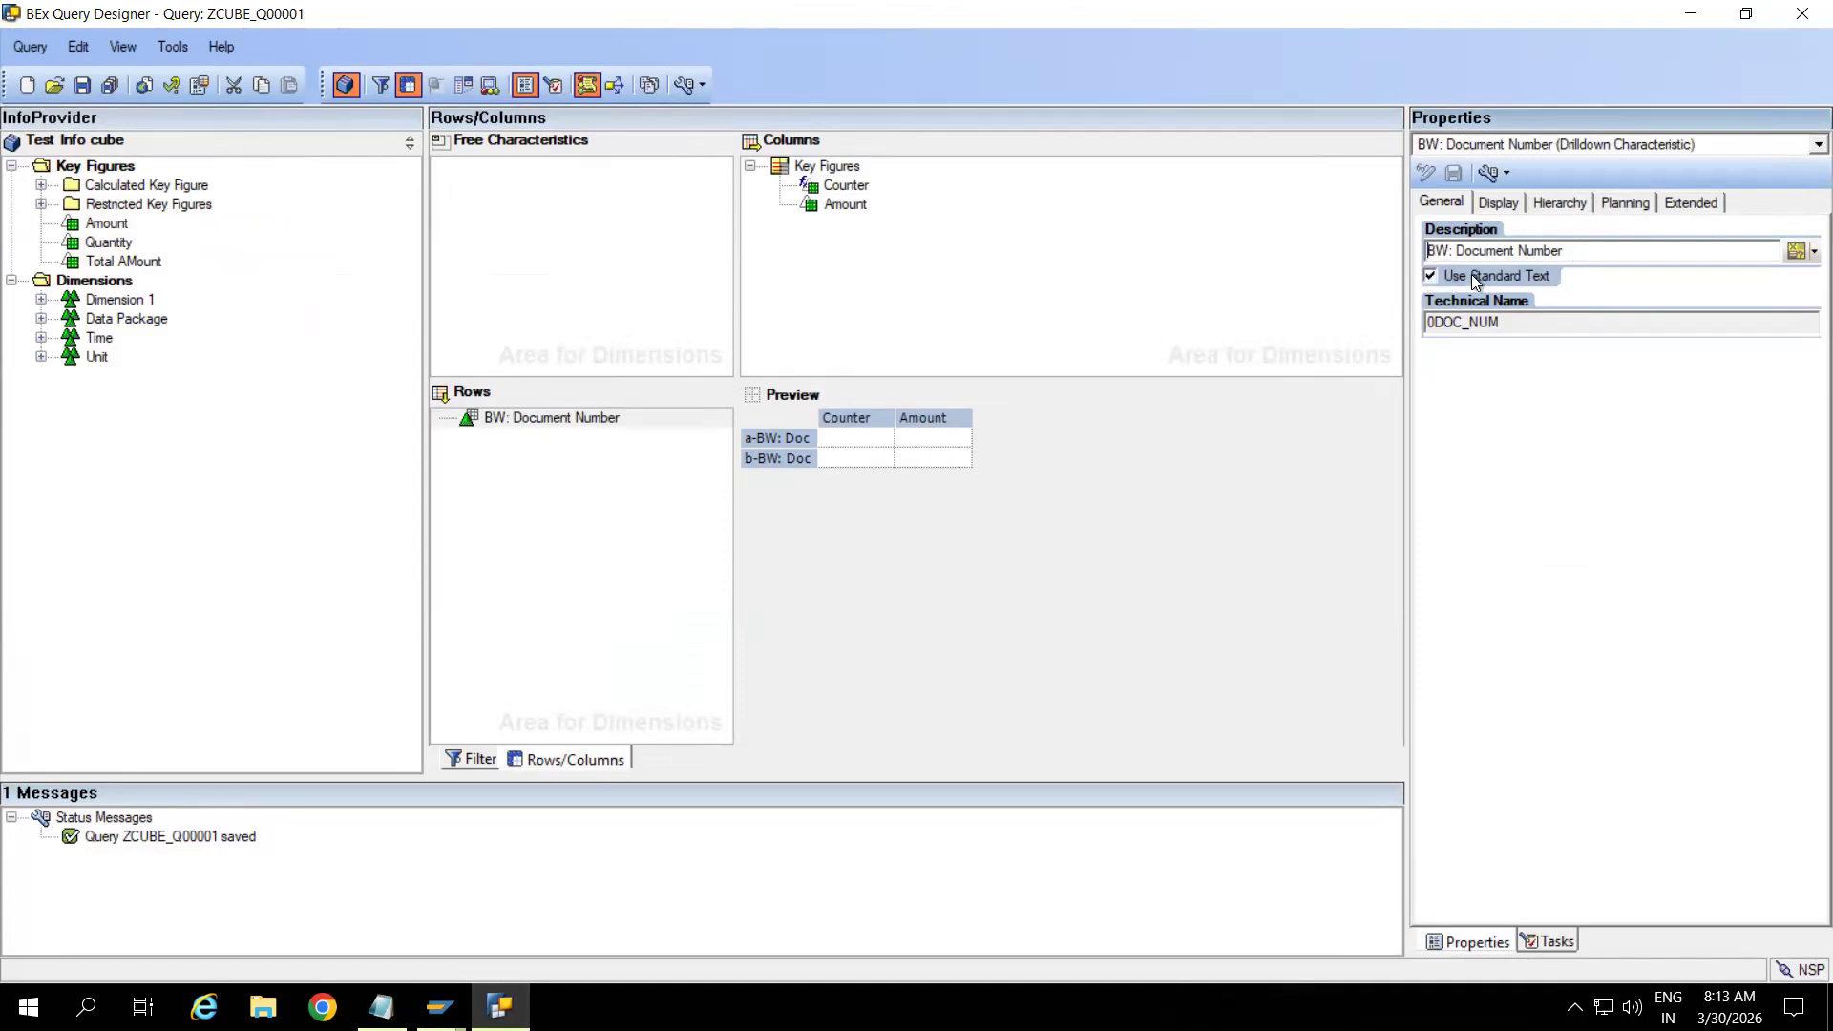
key(BackSpace)
key(BackSpace)
key(BackSpace)
key(BackSpace)
key(BackSpace)
key(BackSpace)
key(BackSpace)
key(BackSpace)
key(BackSpace)
key(BackSpace)
key(BackSpace)
key(BackSpace)
key(BackSpace)
key(BackSpace)
key(BackSpace)
key(BackSpace)
key(BackSpace)
key(BackSpace)
key(BackSpace)
text(Orders)
click(547, 608)
click(88, 88)
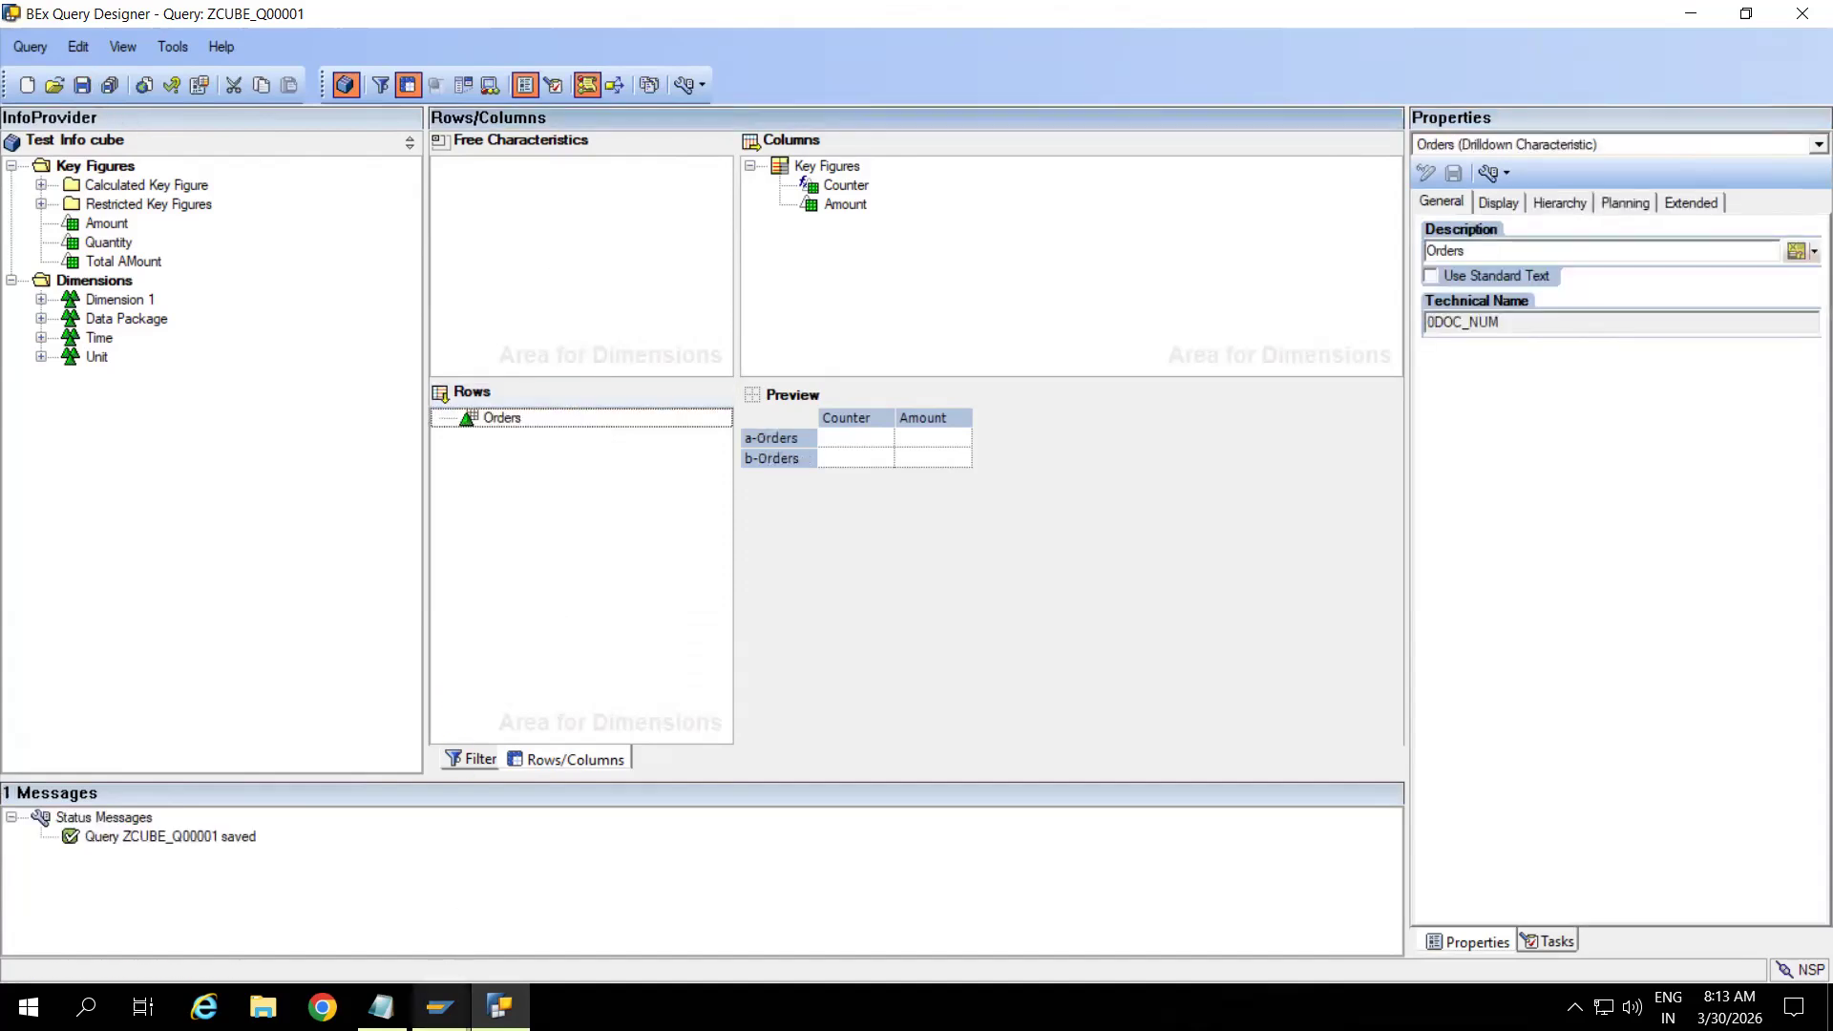
Return to the SAP Query Monitor and rerun the saved query with the Orders description
mouse_move(438, 1006)
click(506, 870)
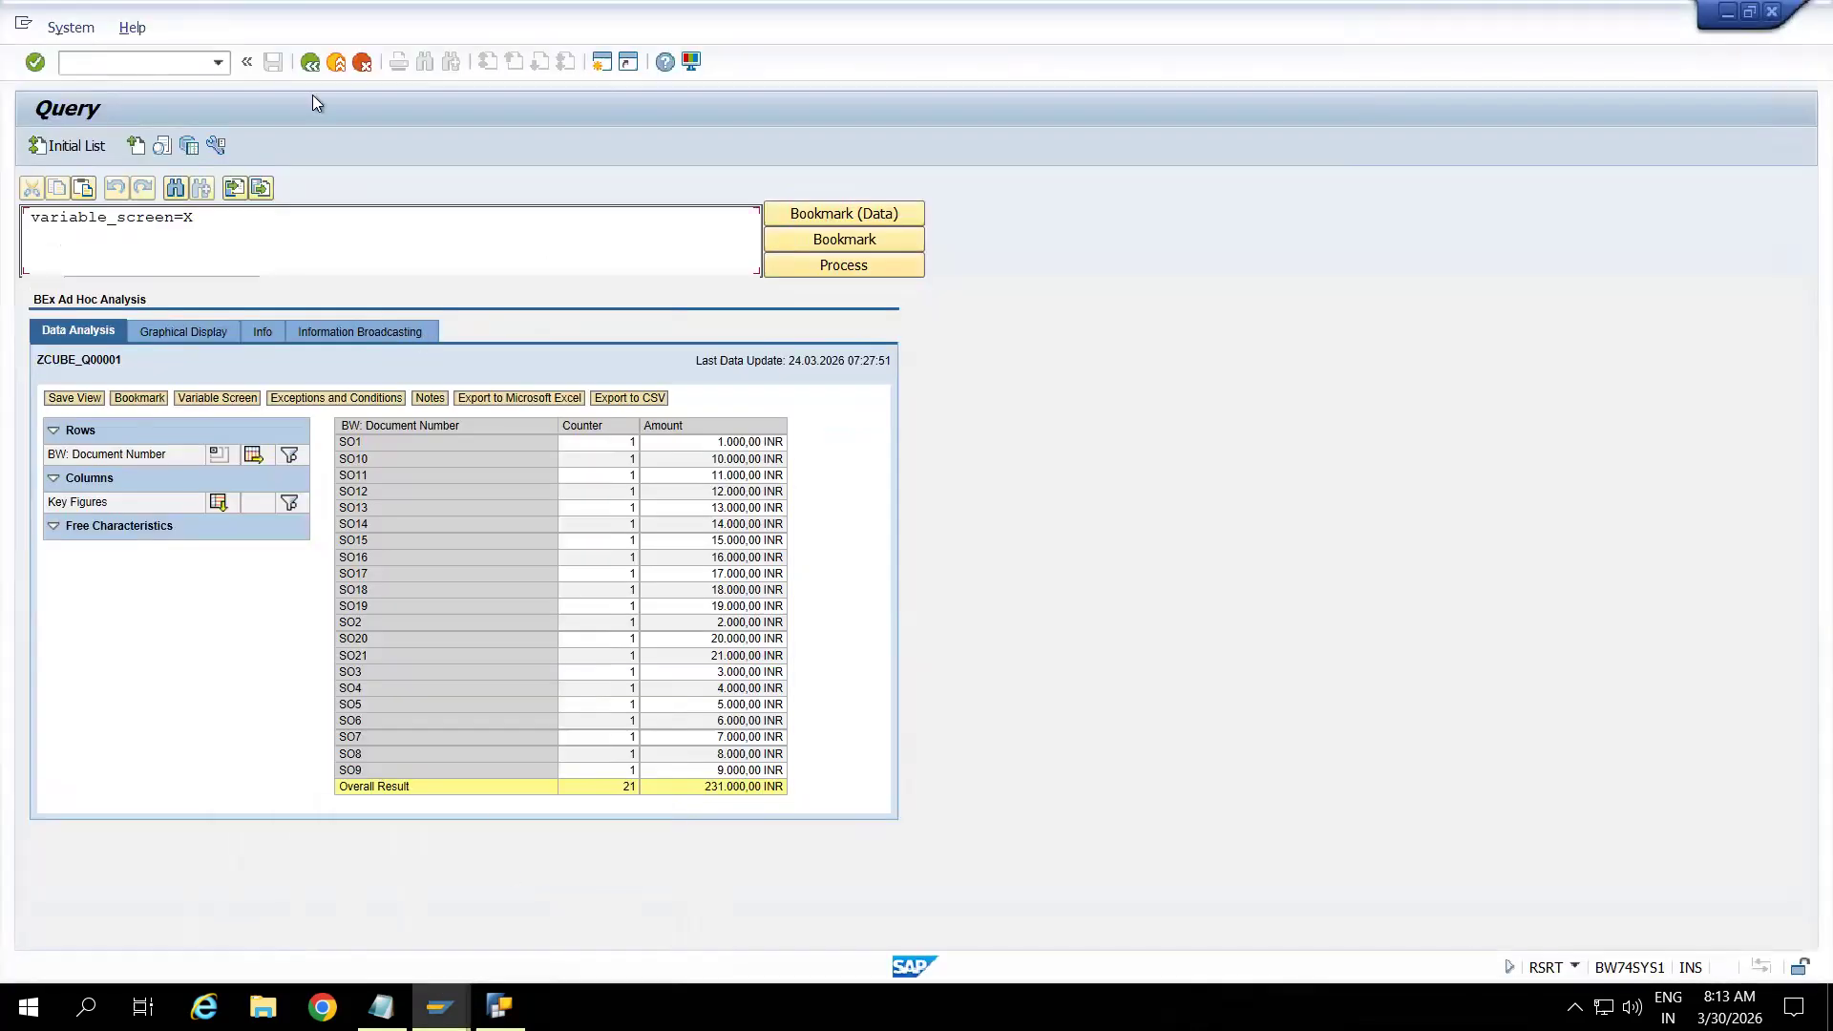
click(308, 63)
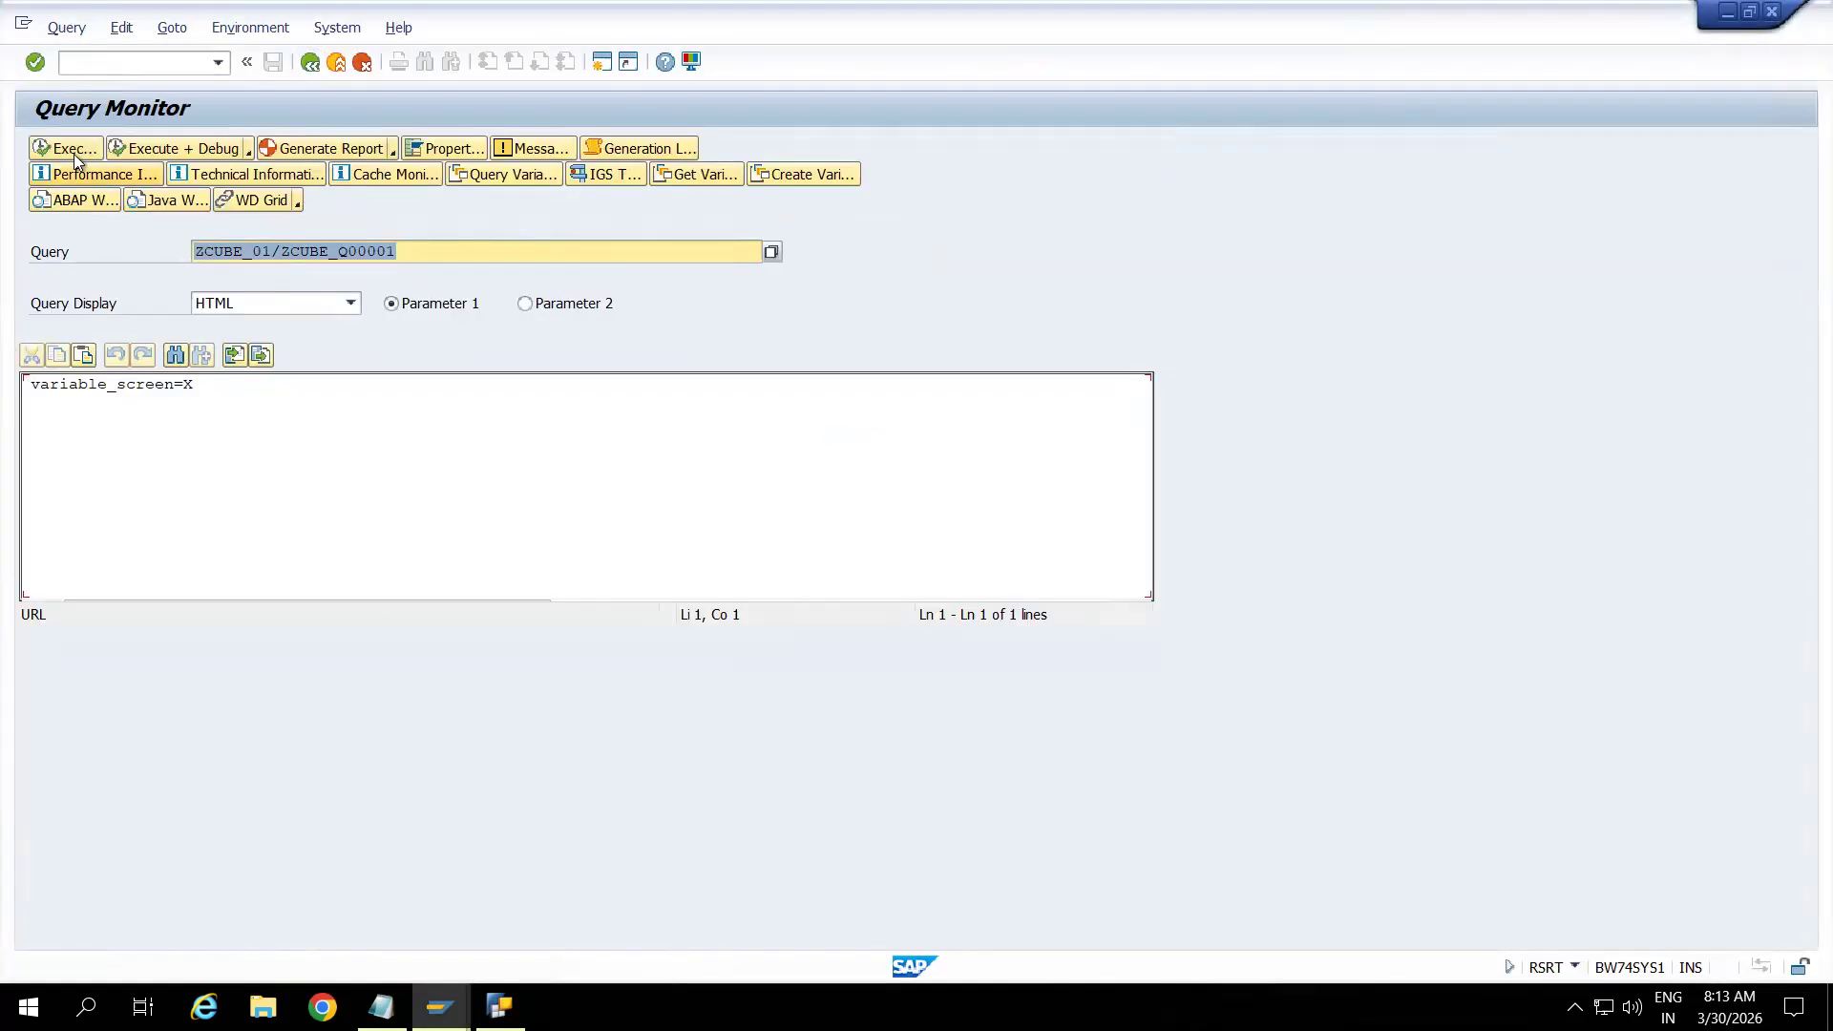
click(73, 146)
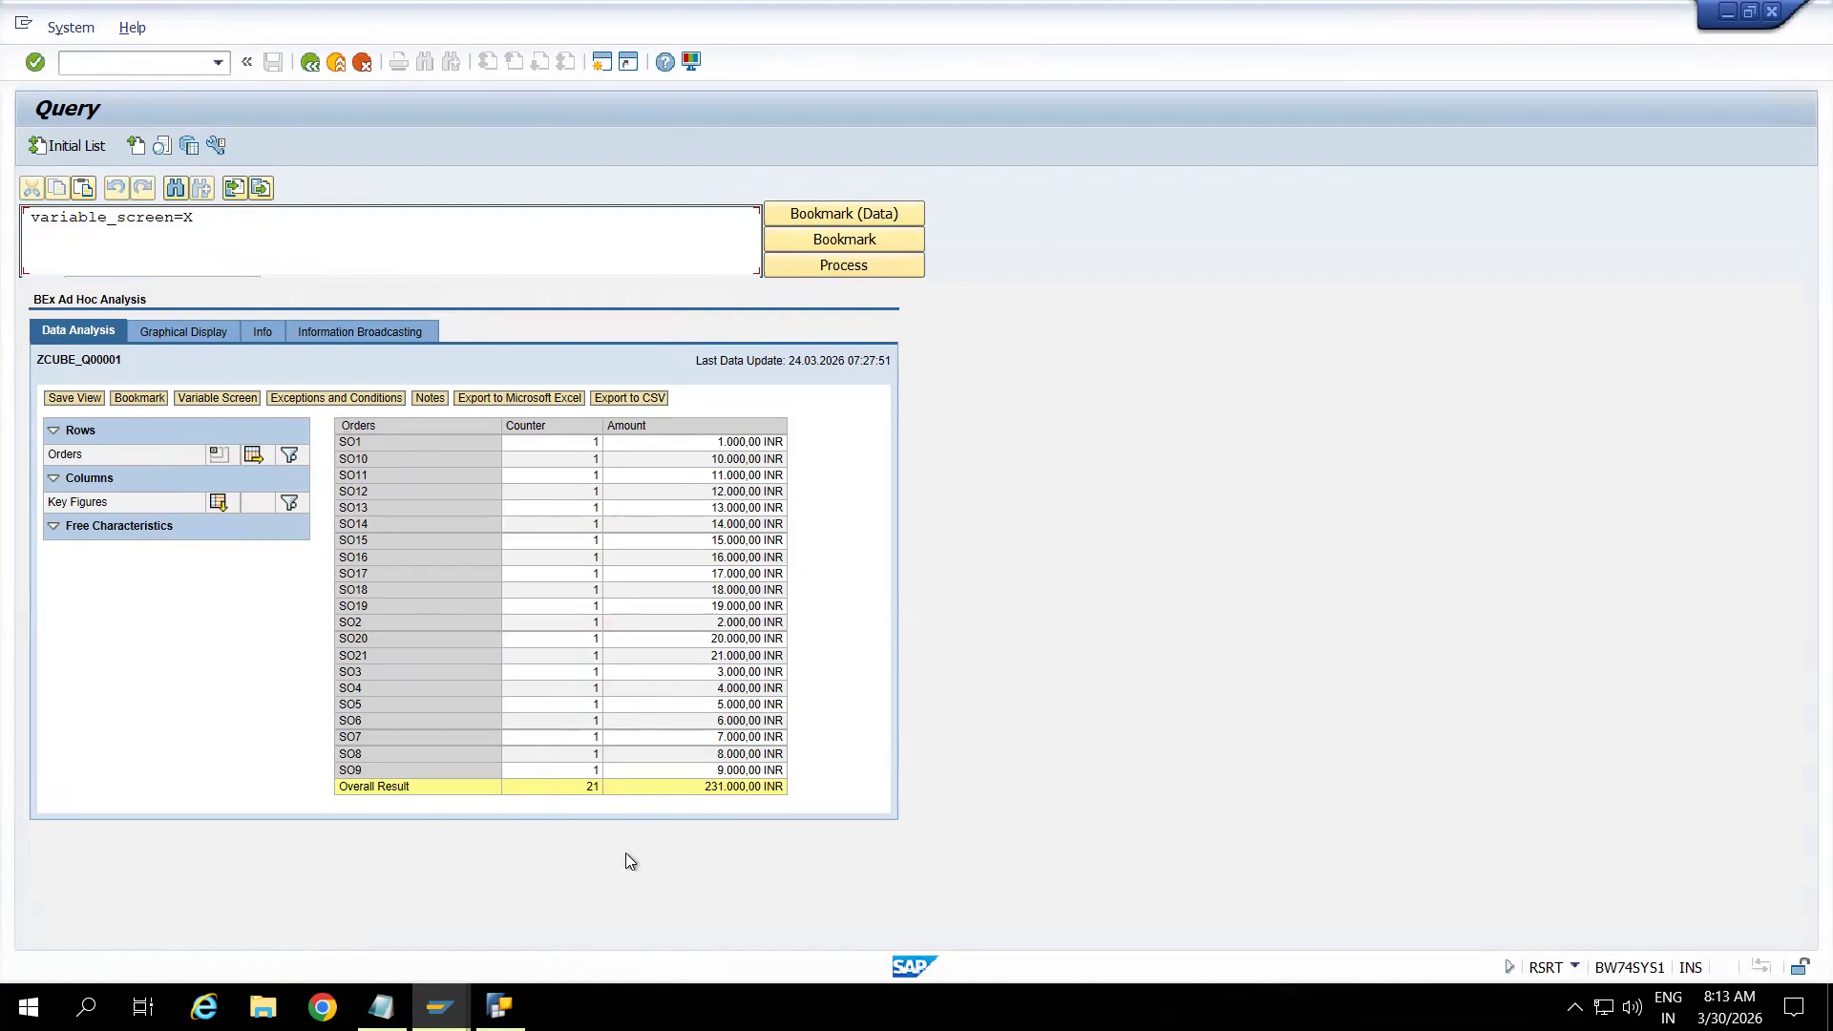
Switch to BEx Query Designer and inspect the properties of Orders in the rows and the Key Figures structure in the columns
click(498, 1007)
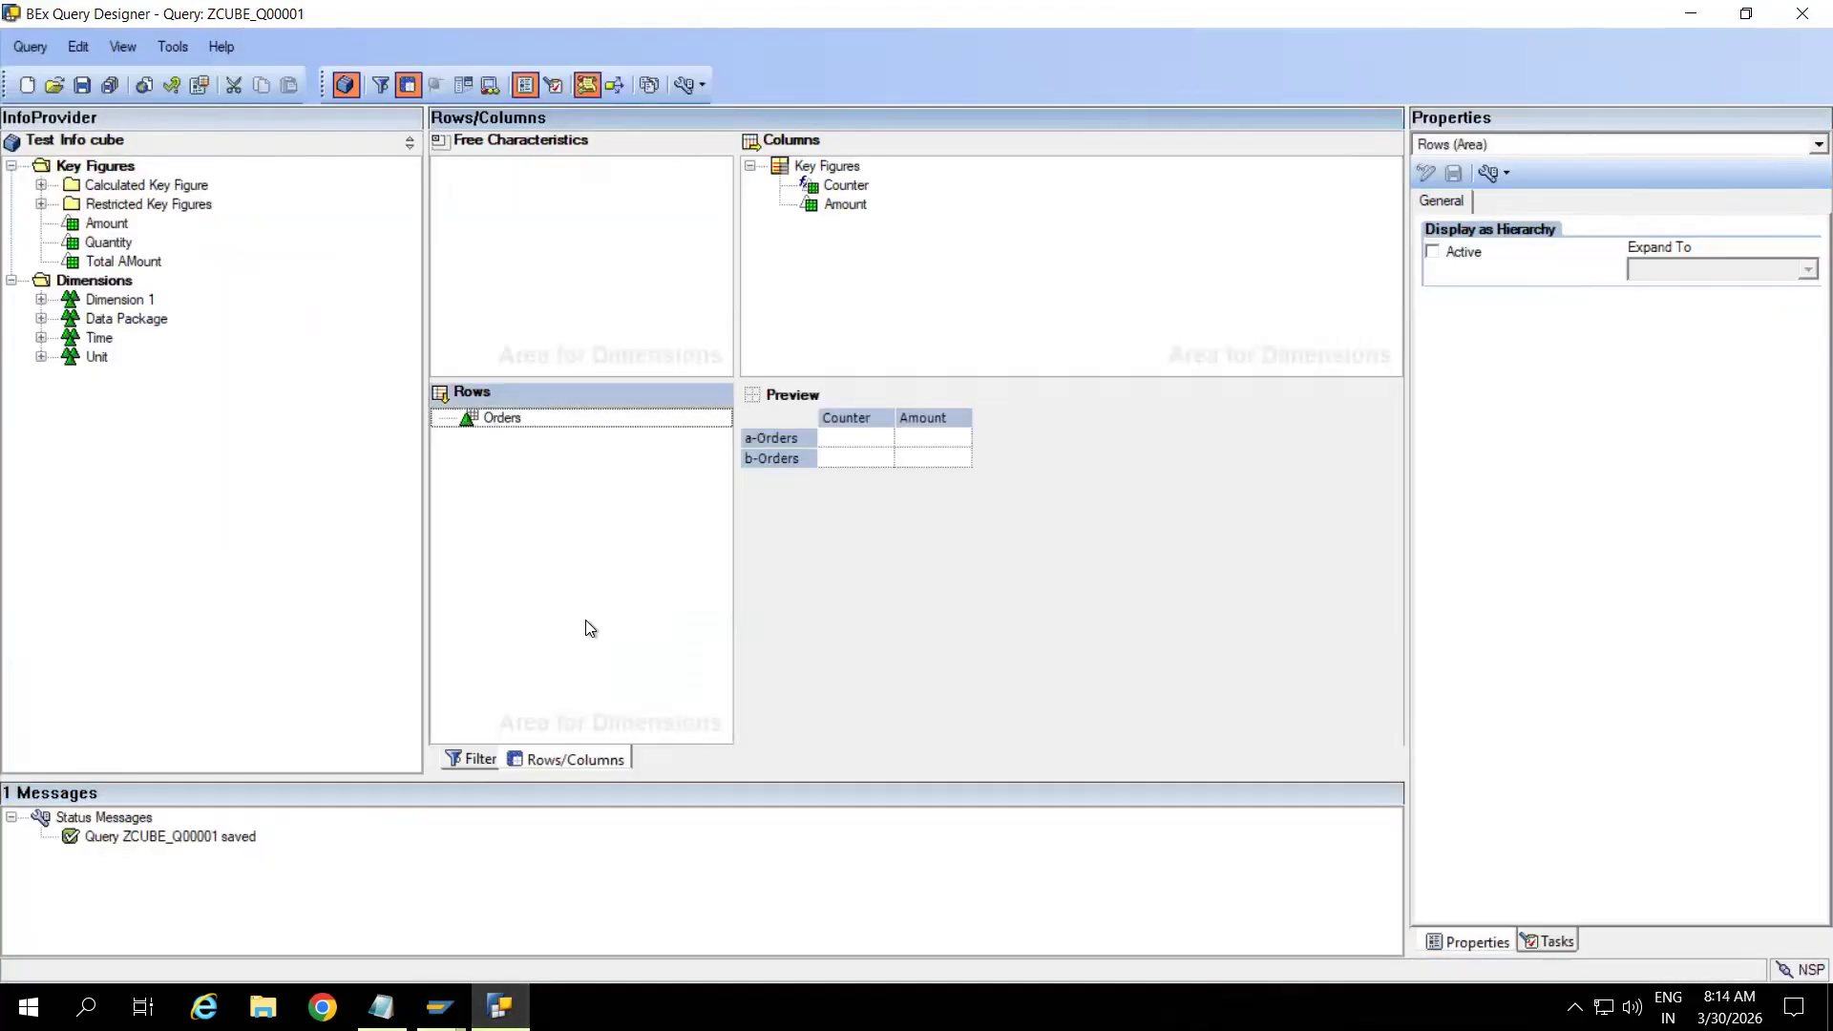
click(506, 421)
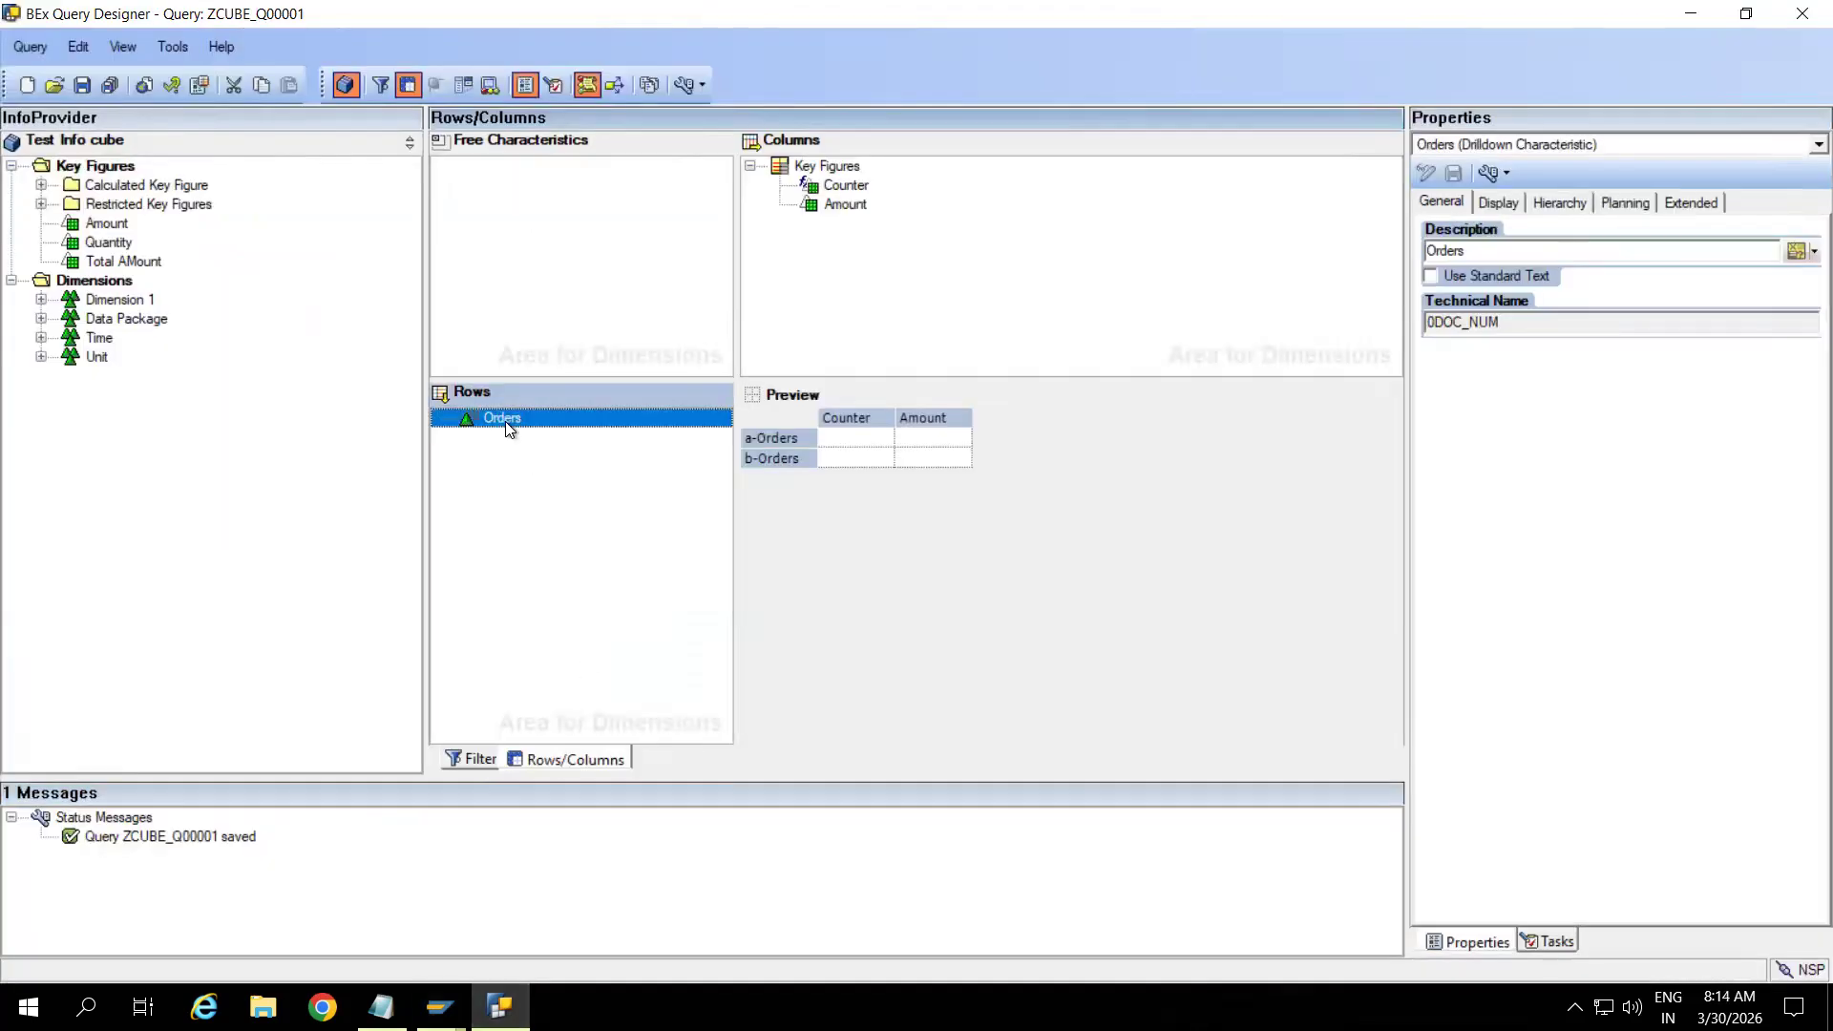
click(565, 315)
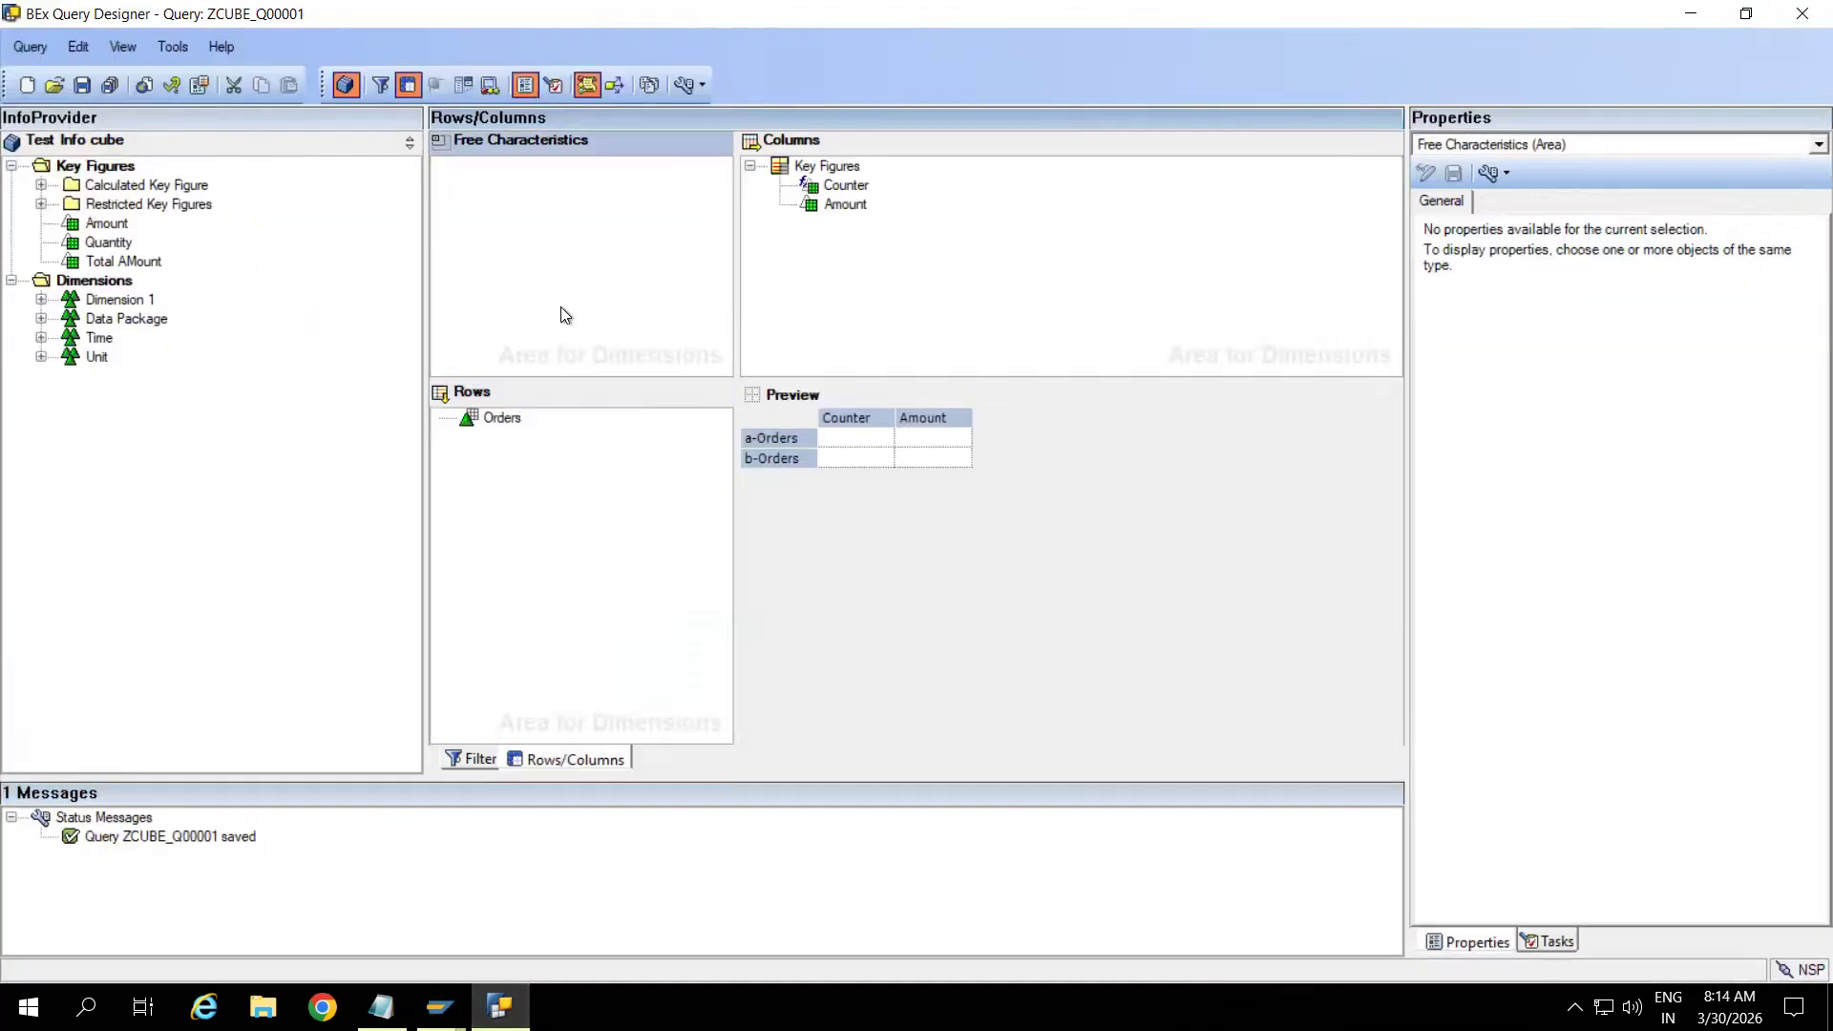
click(504, 421)
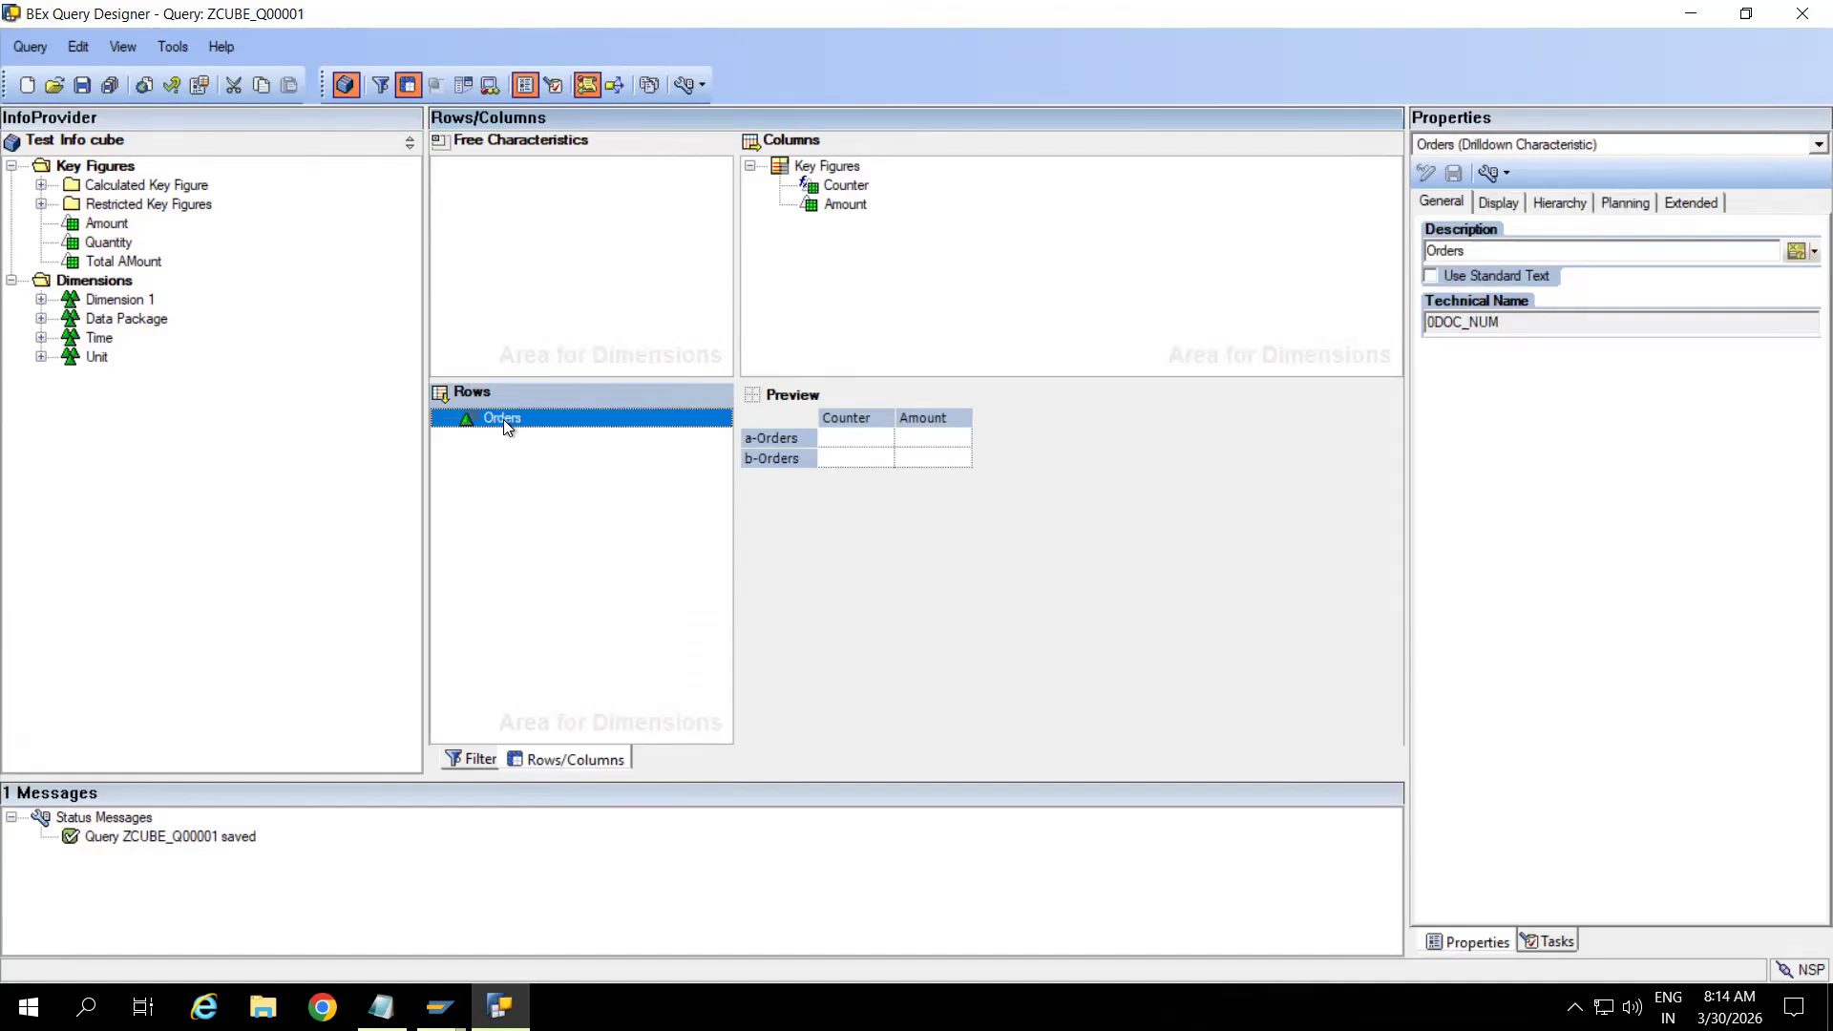
click(854, 168)
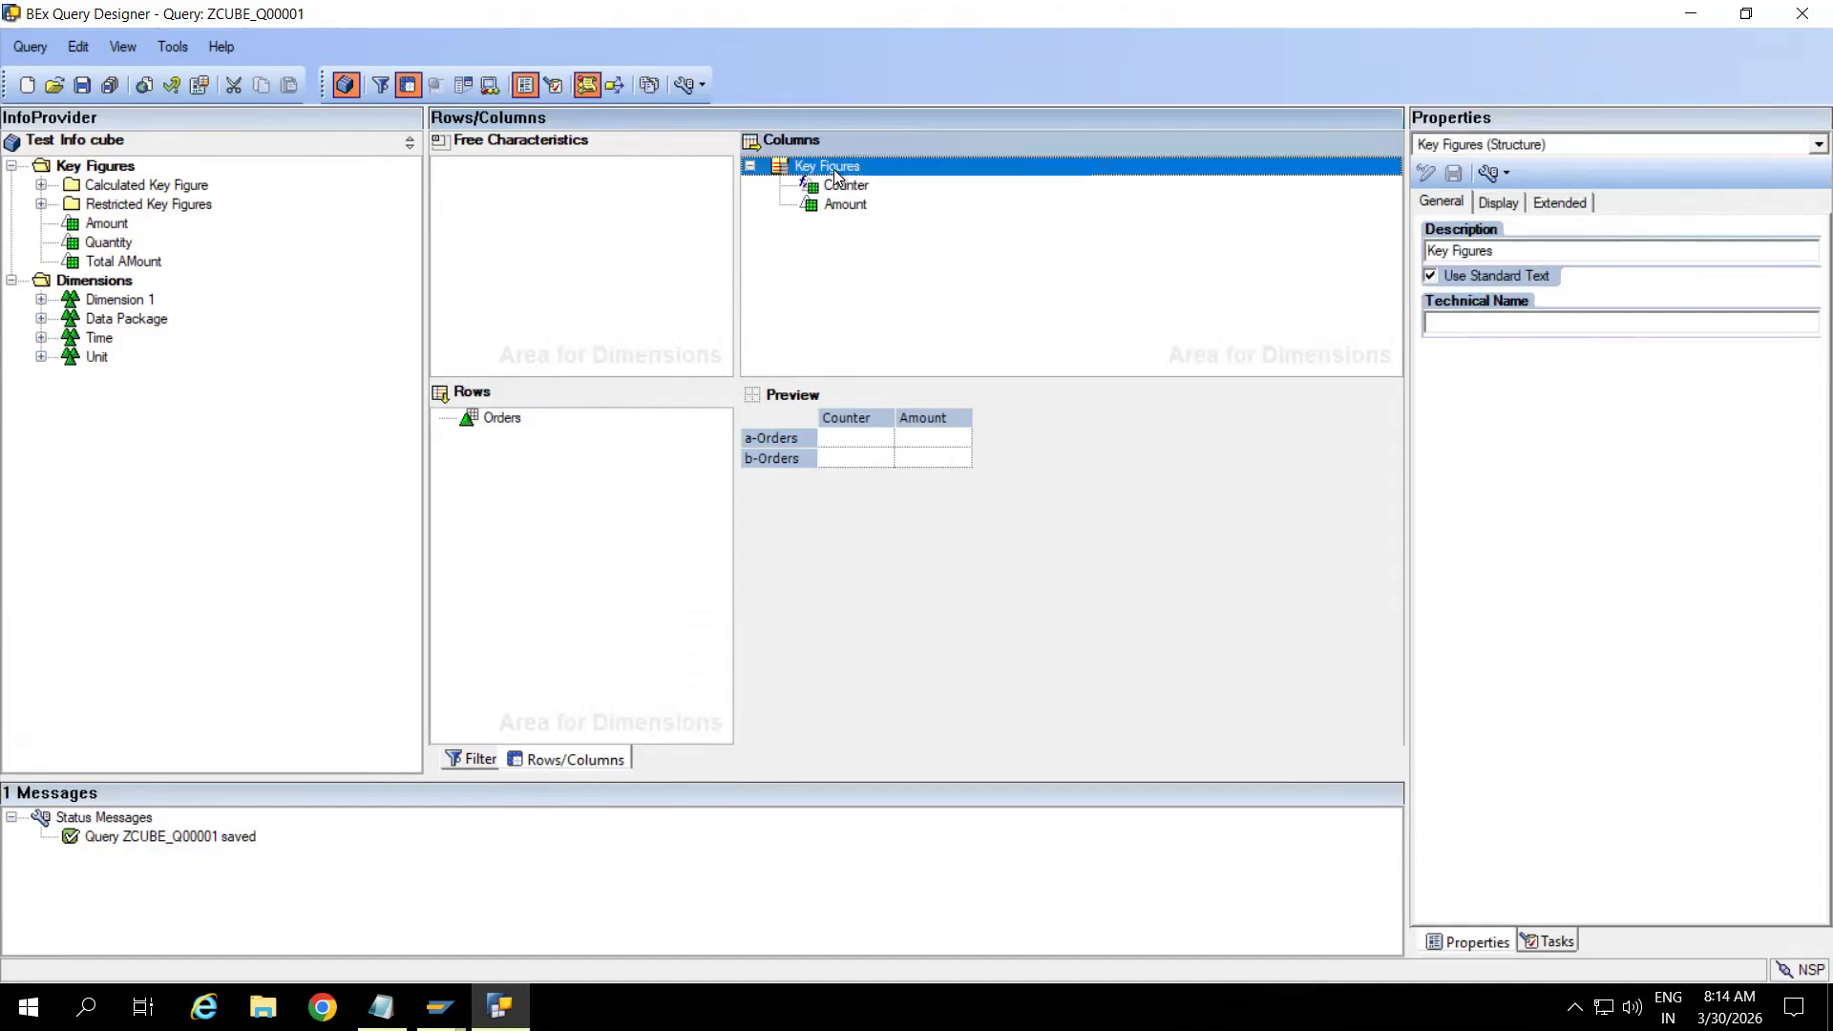
right_click(834, 172)
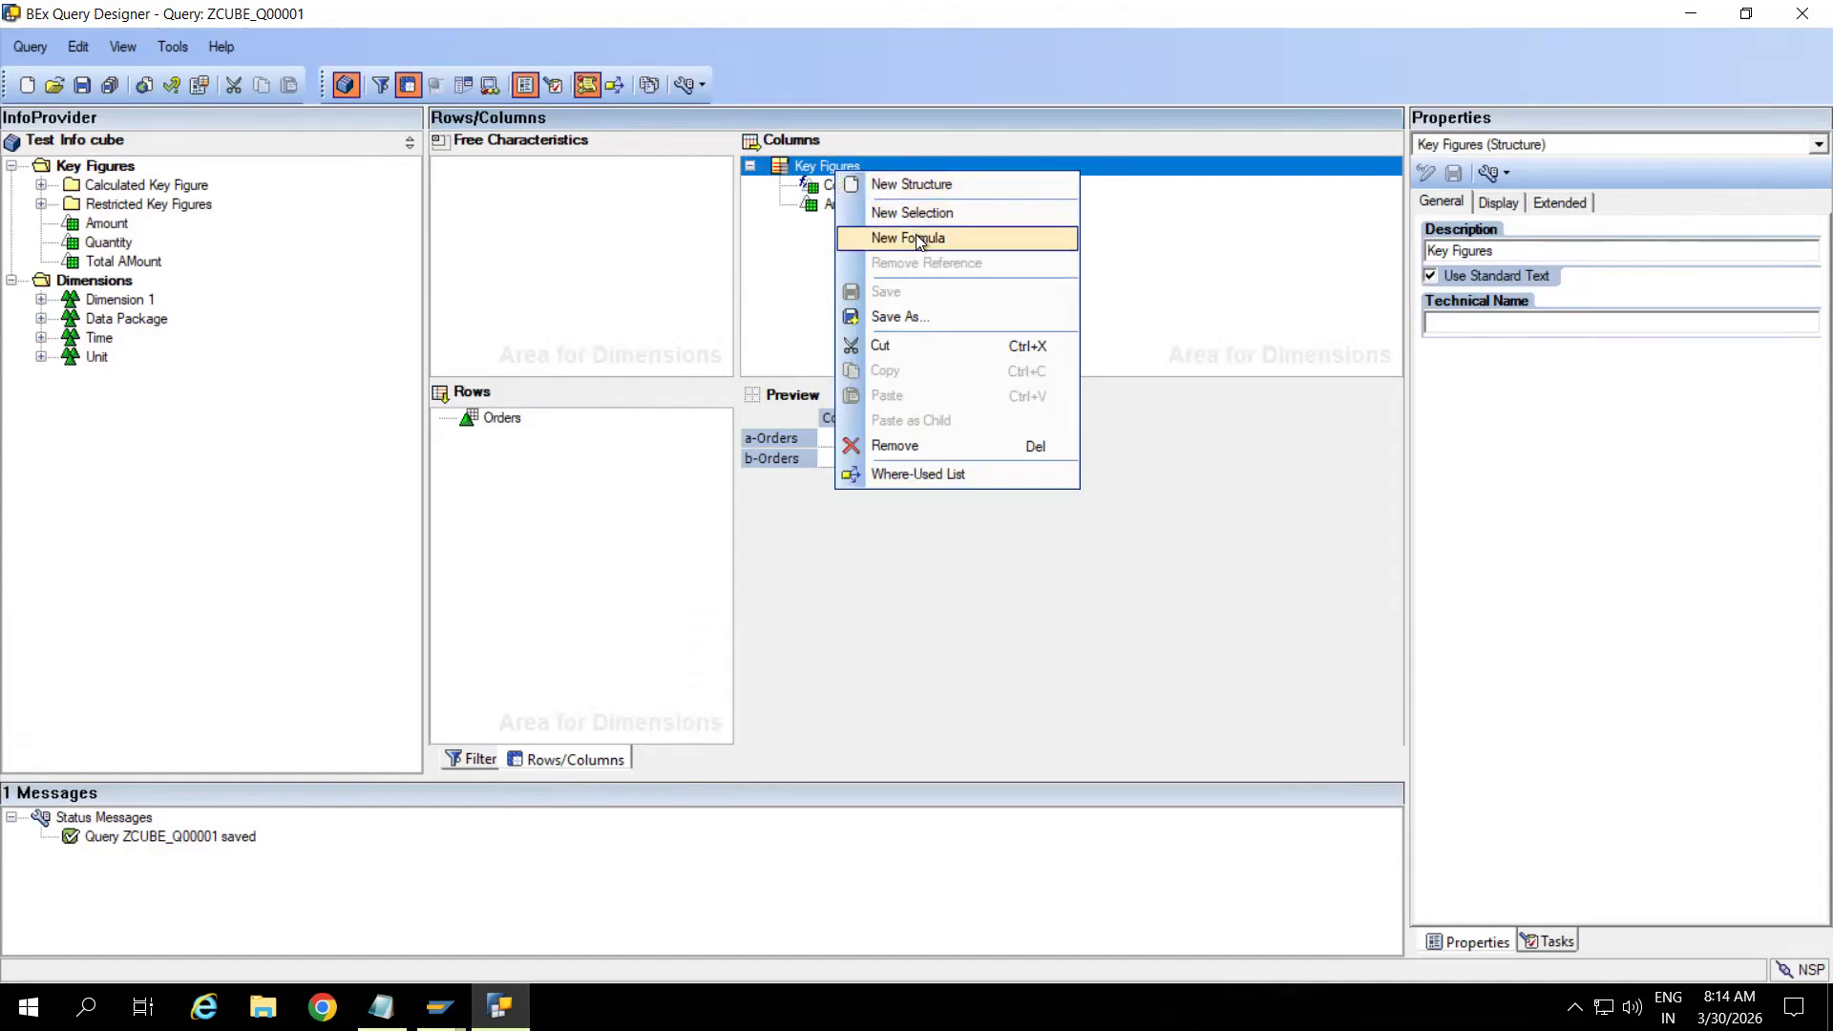
click(806, 262)
Review the Counter formula's exception aggregation and reference characteristic settings, accept the formula, and save the query
click(834, 185)
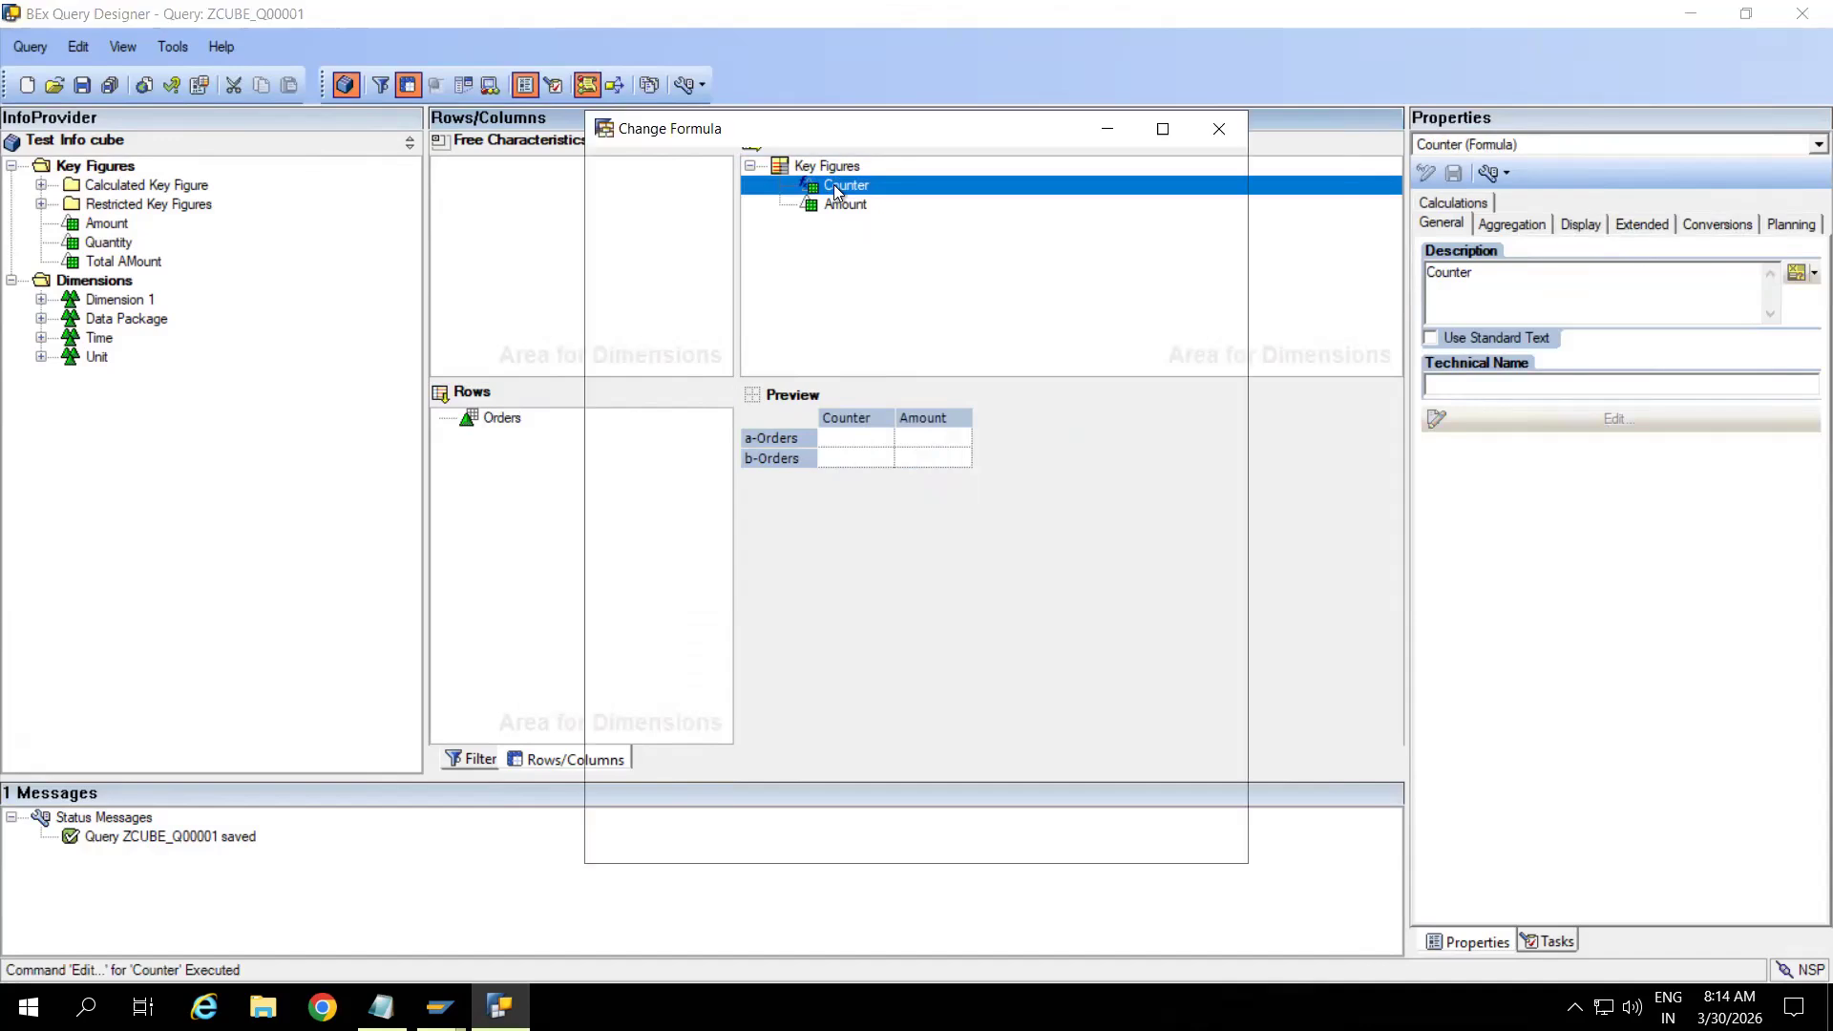
click(695, 187)
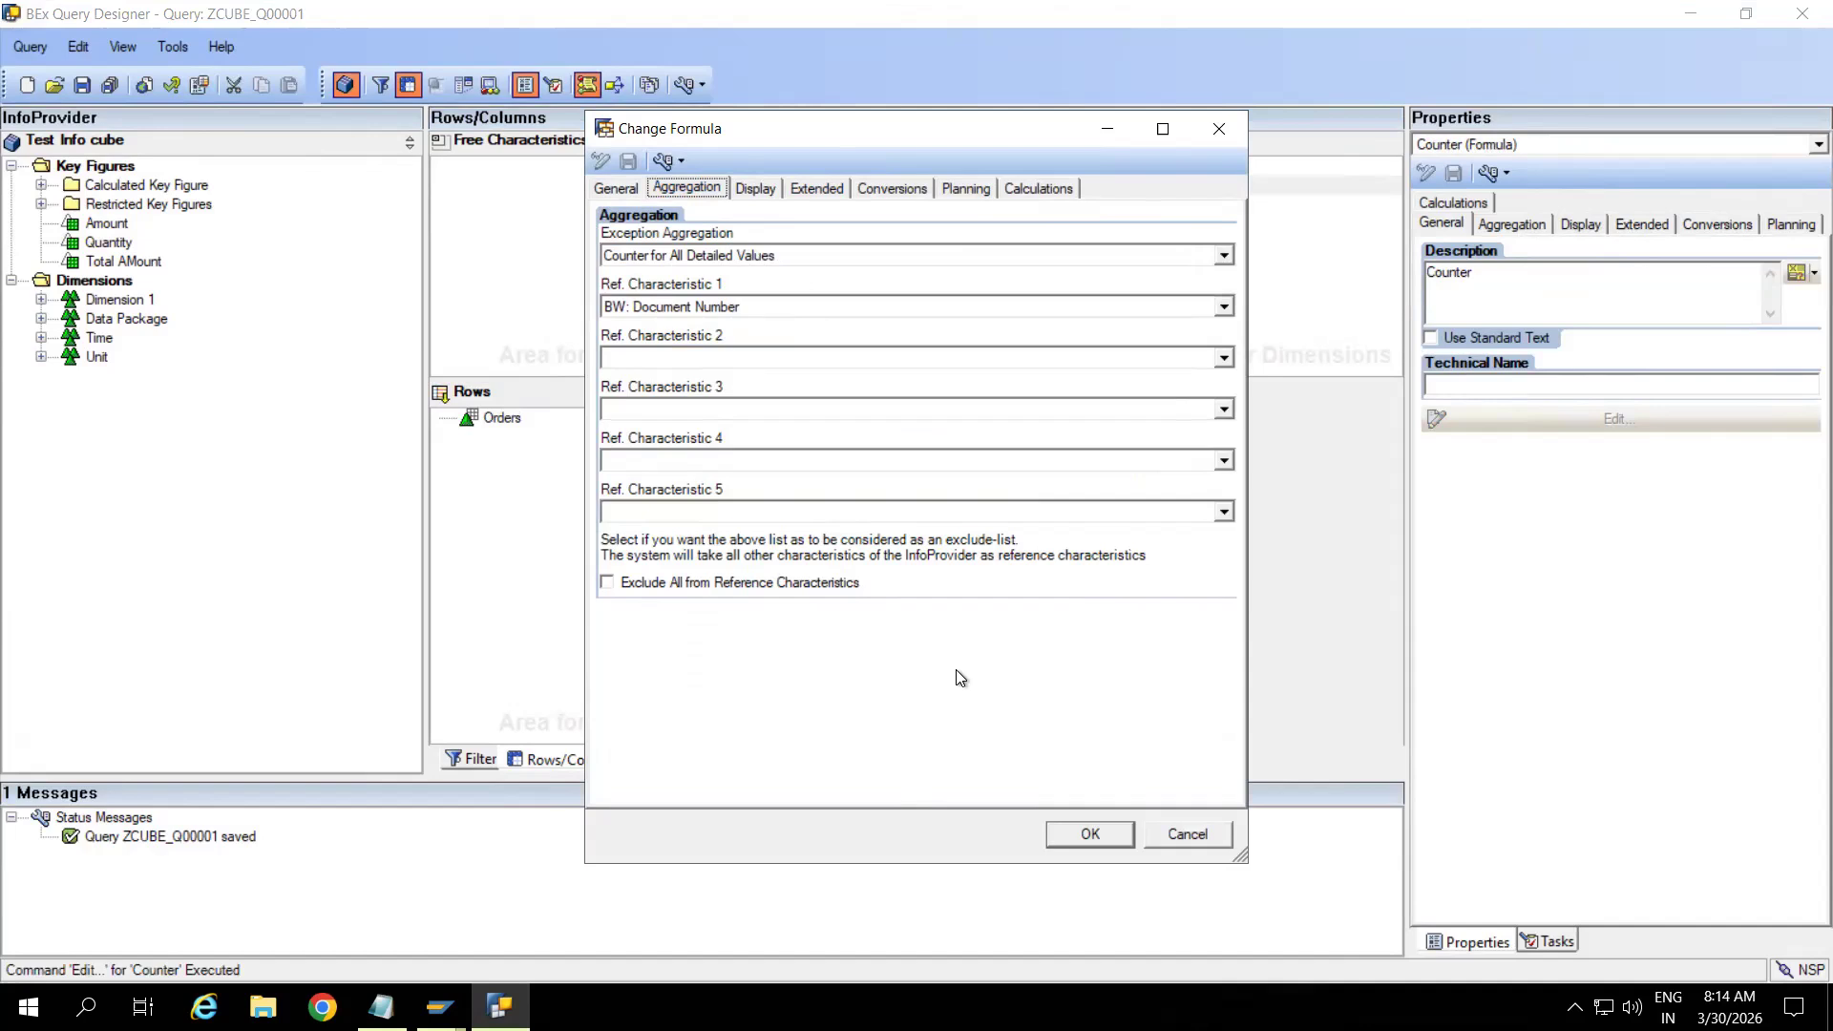
click(1091, 834)
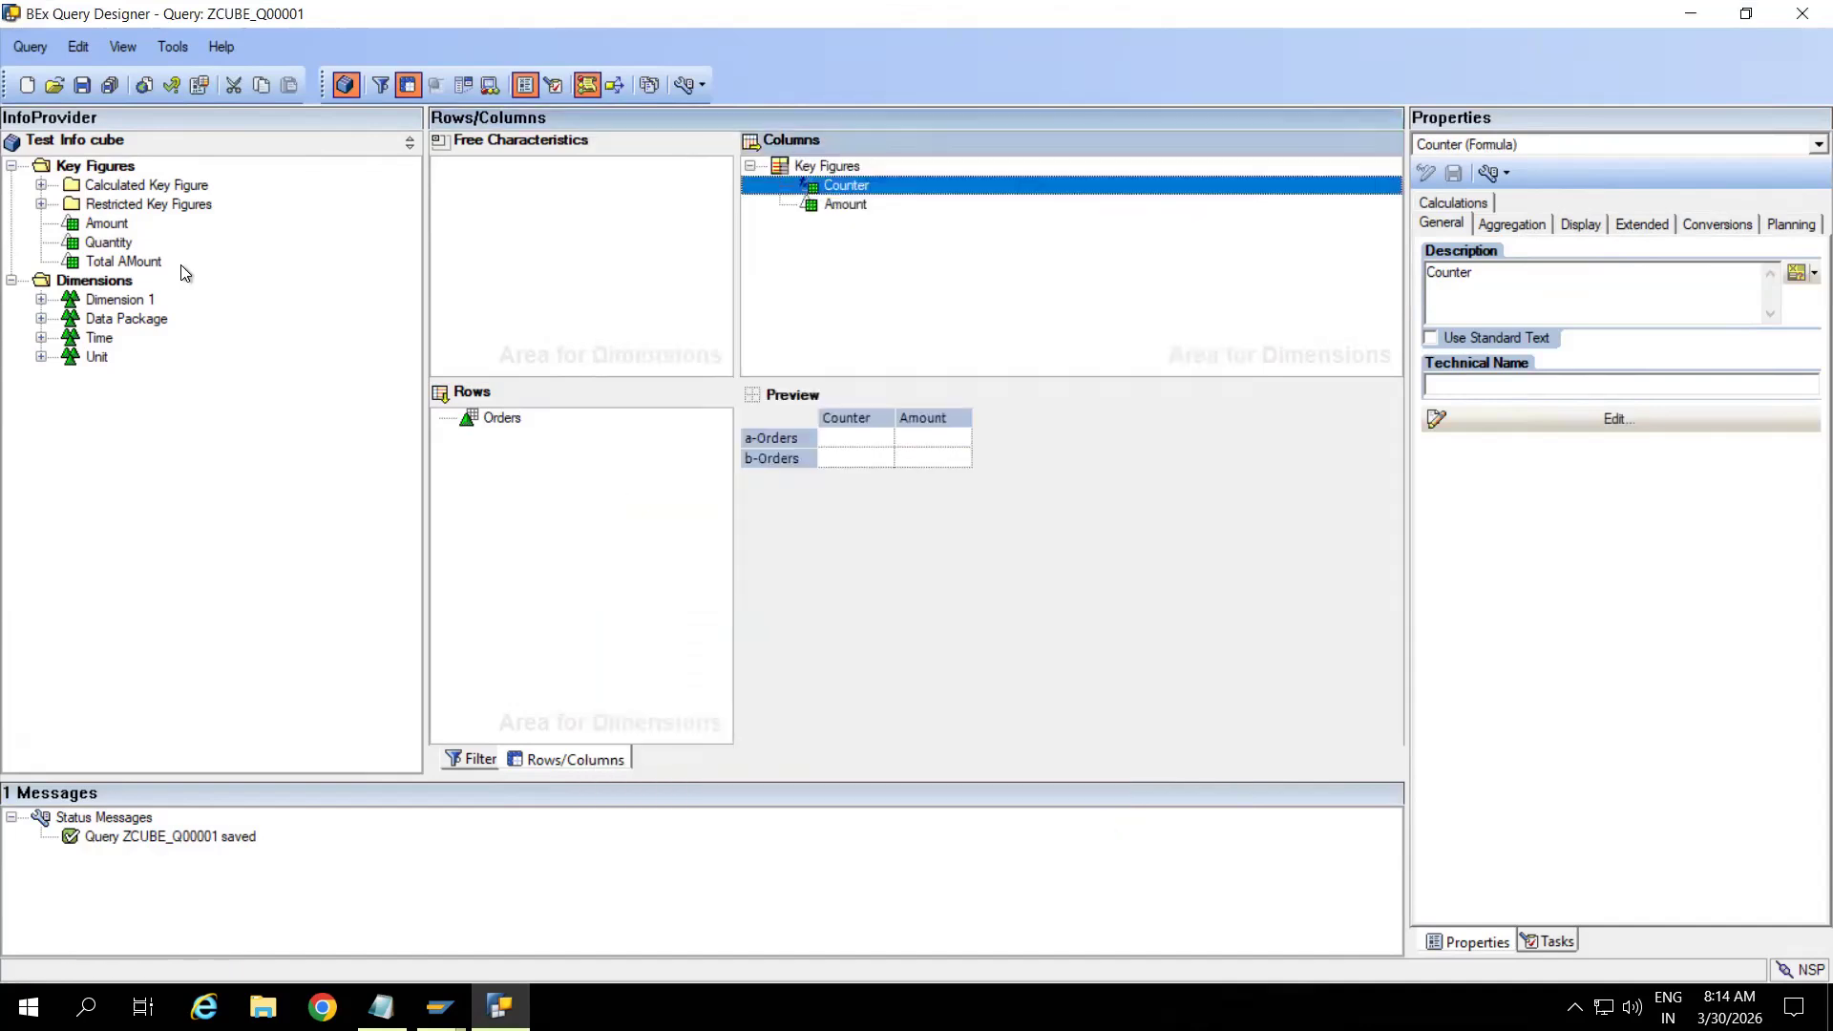
click(82, 86)
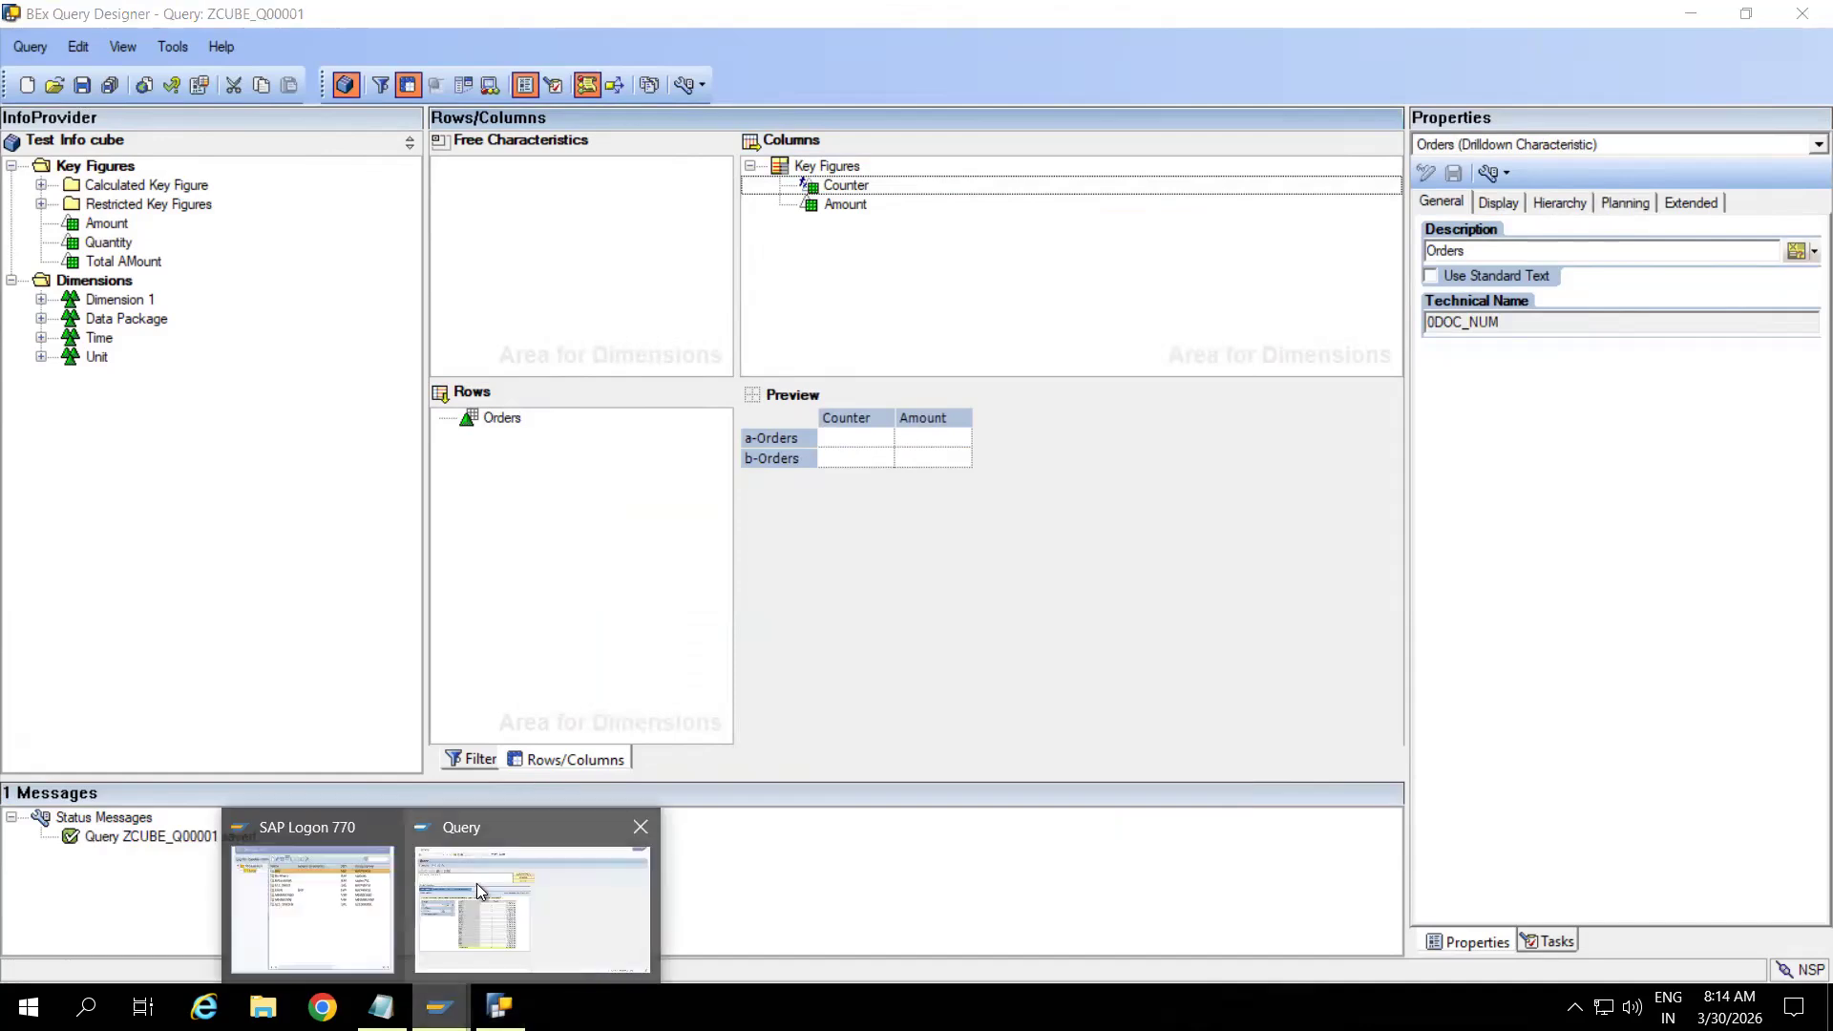
Check the query result in the SAP Query Monitor, and return to BEx Query Designer to inspect the Counter and Amount properties
click(477, 884)
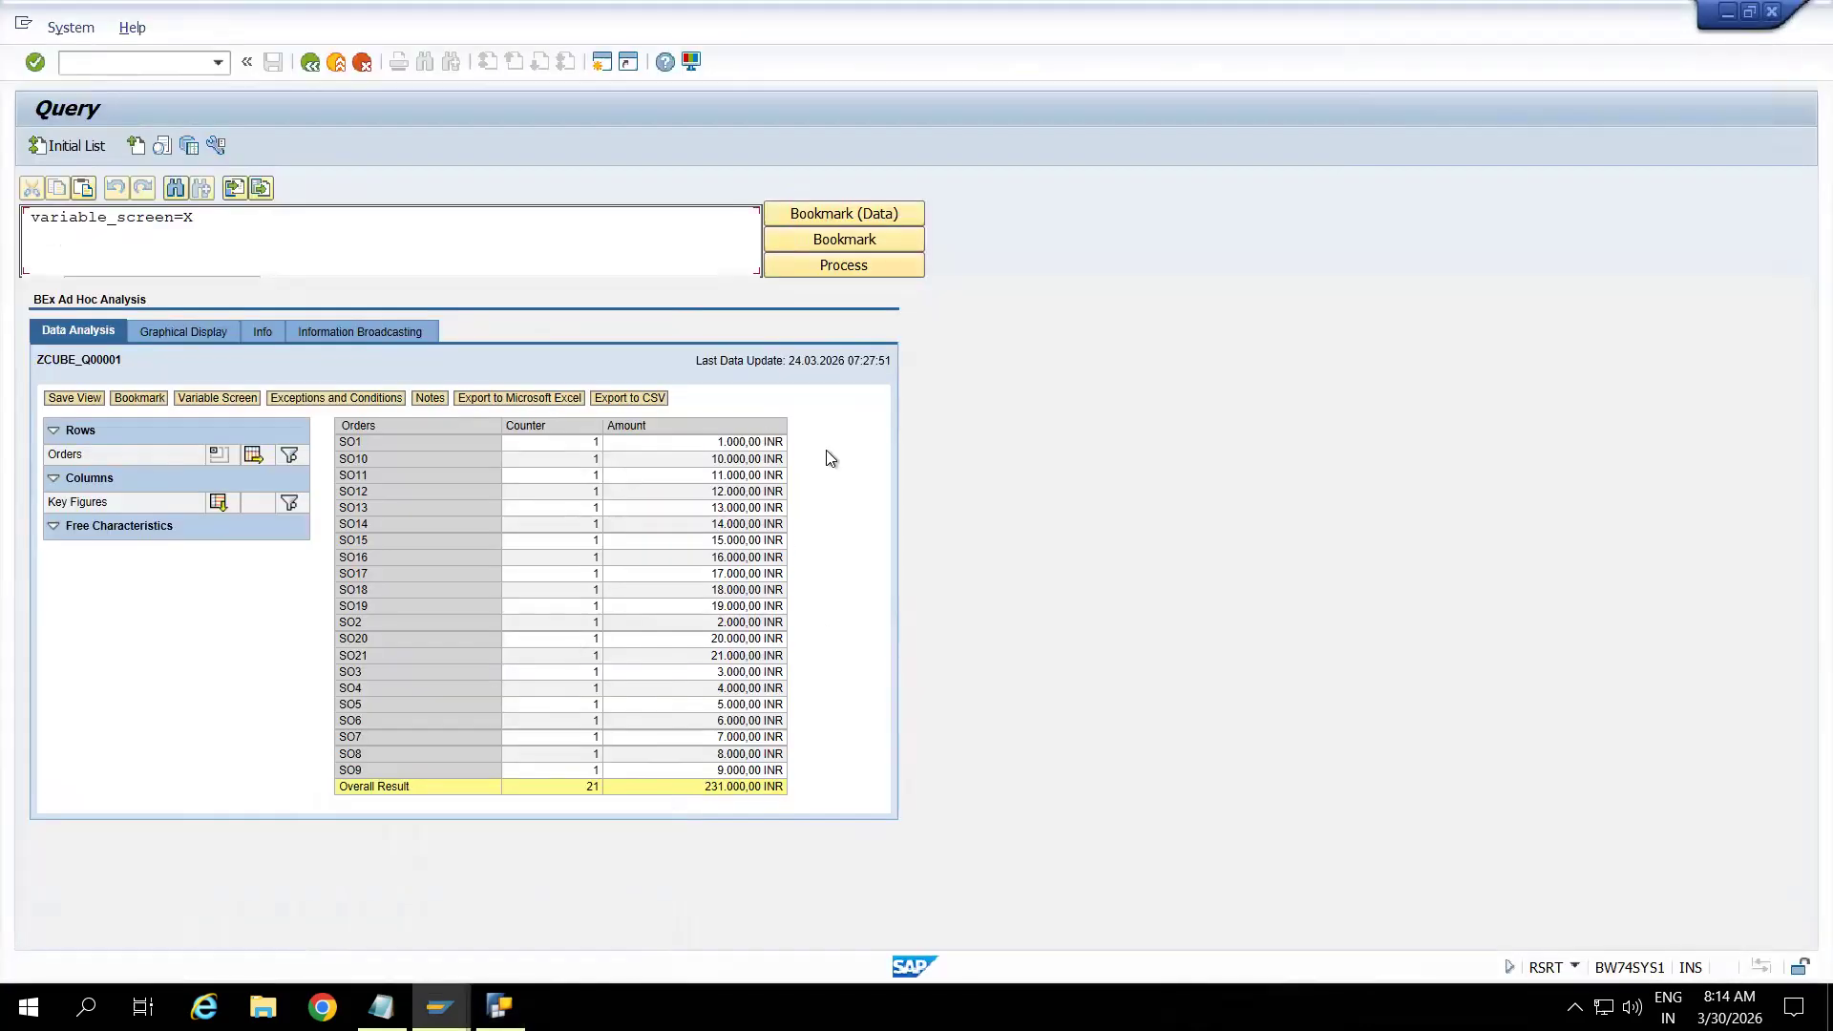
click(498, 1006)
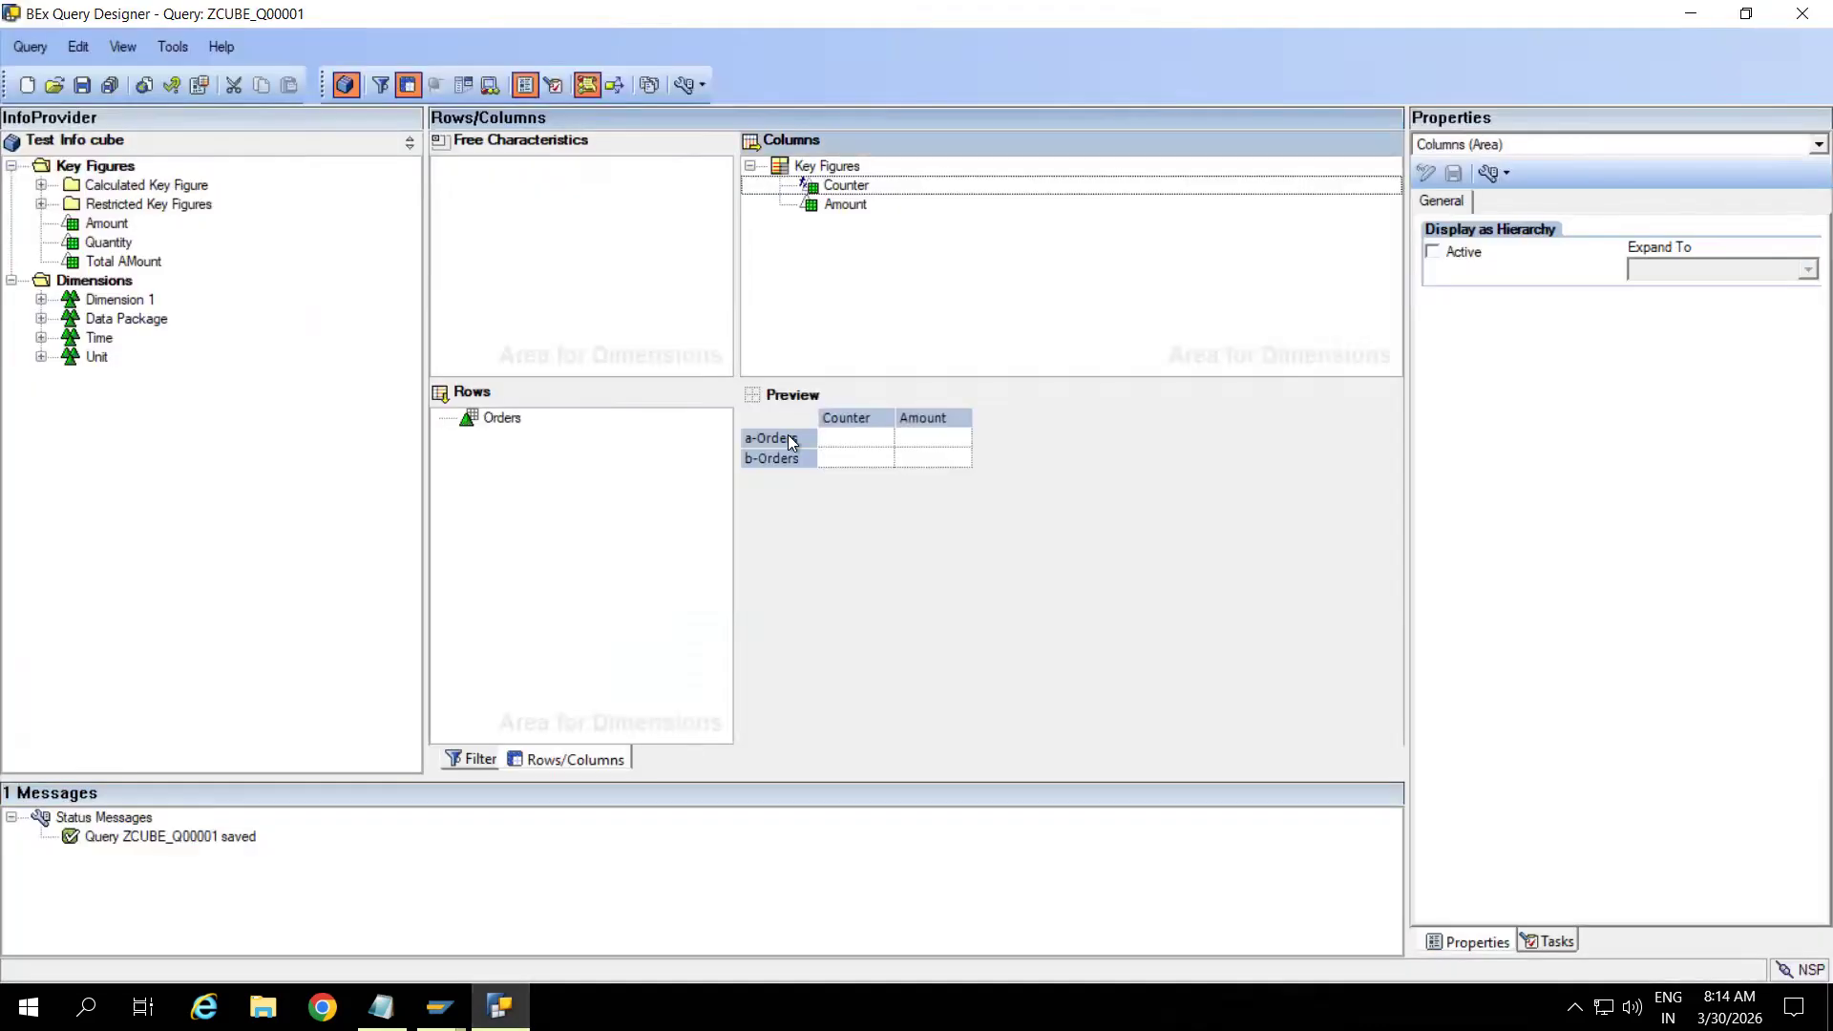
click(840, 188)
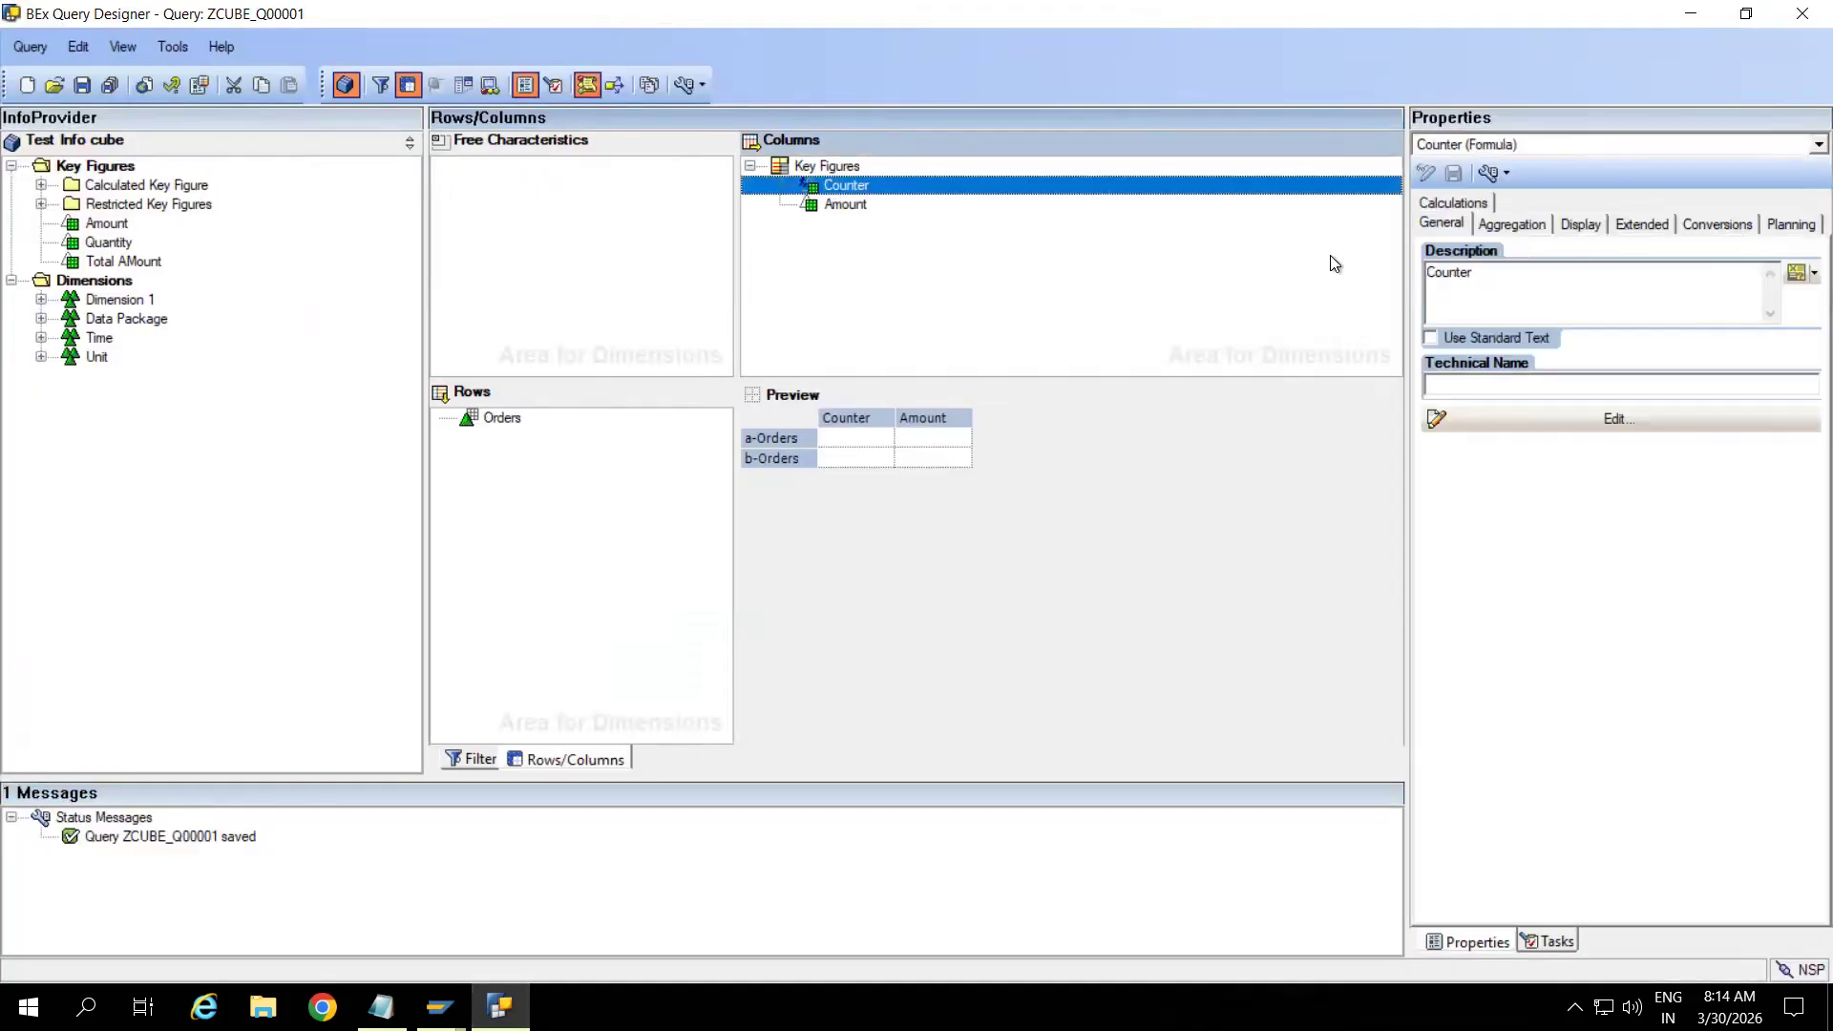
click(841, 206)
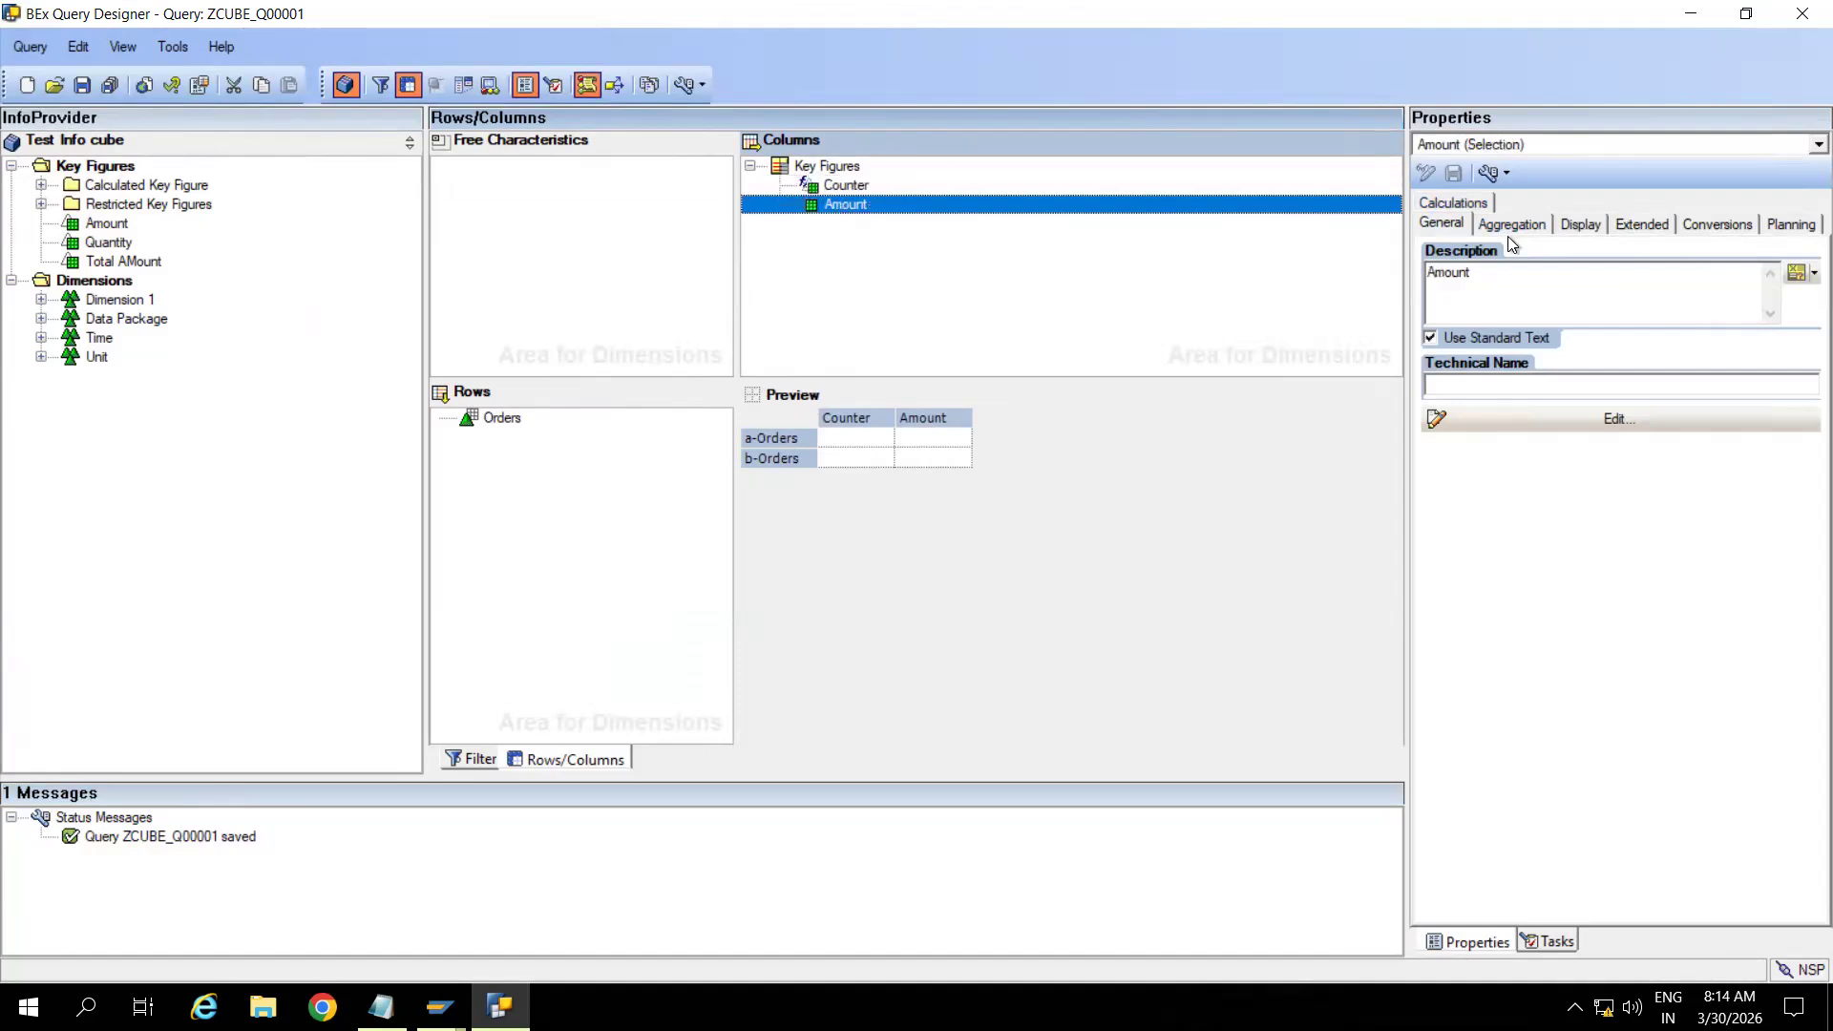
click(1457, 225)
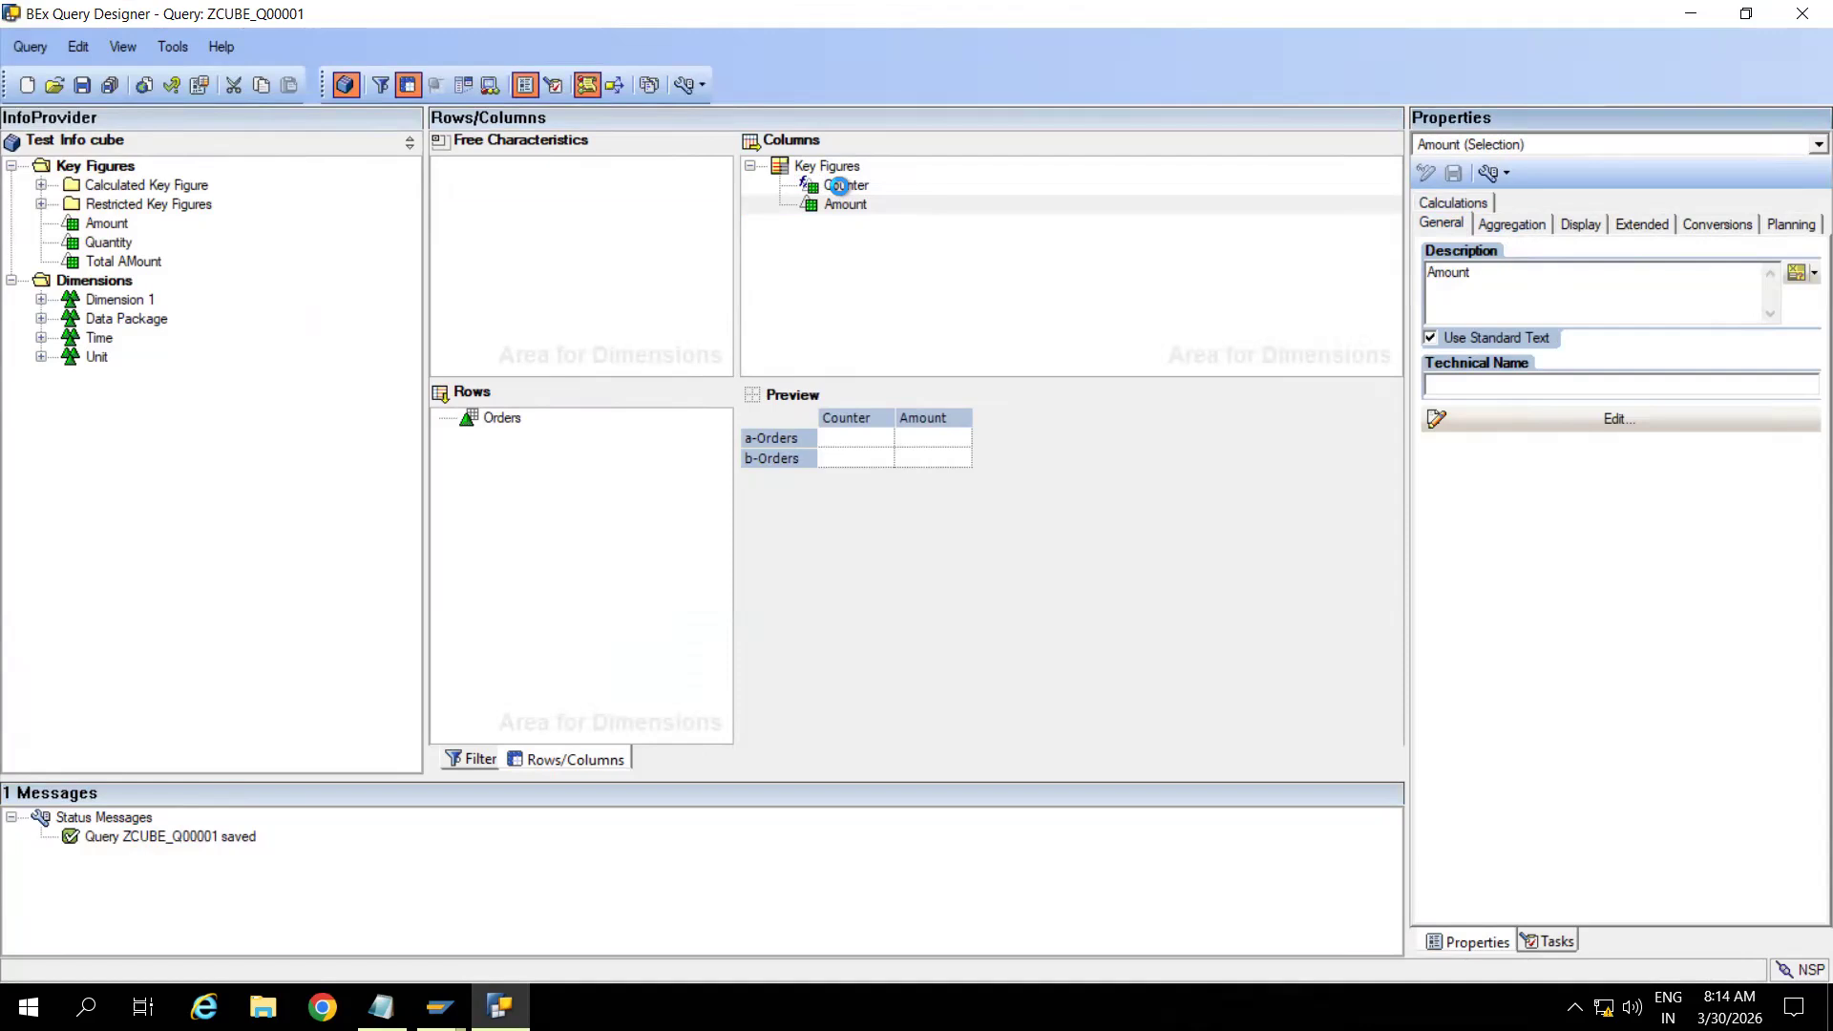
click(842, 188)
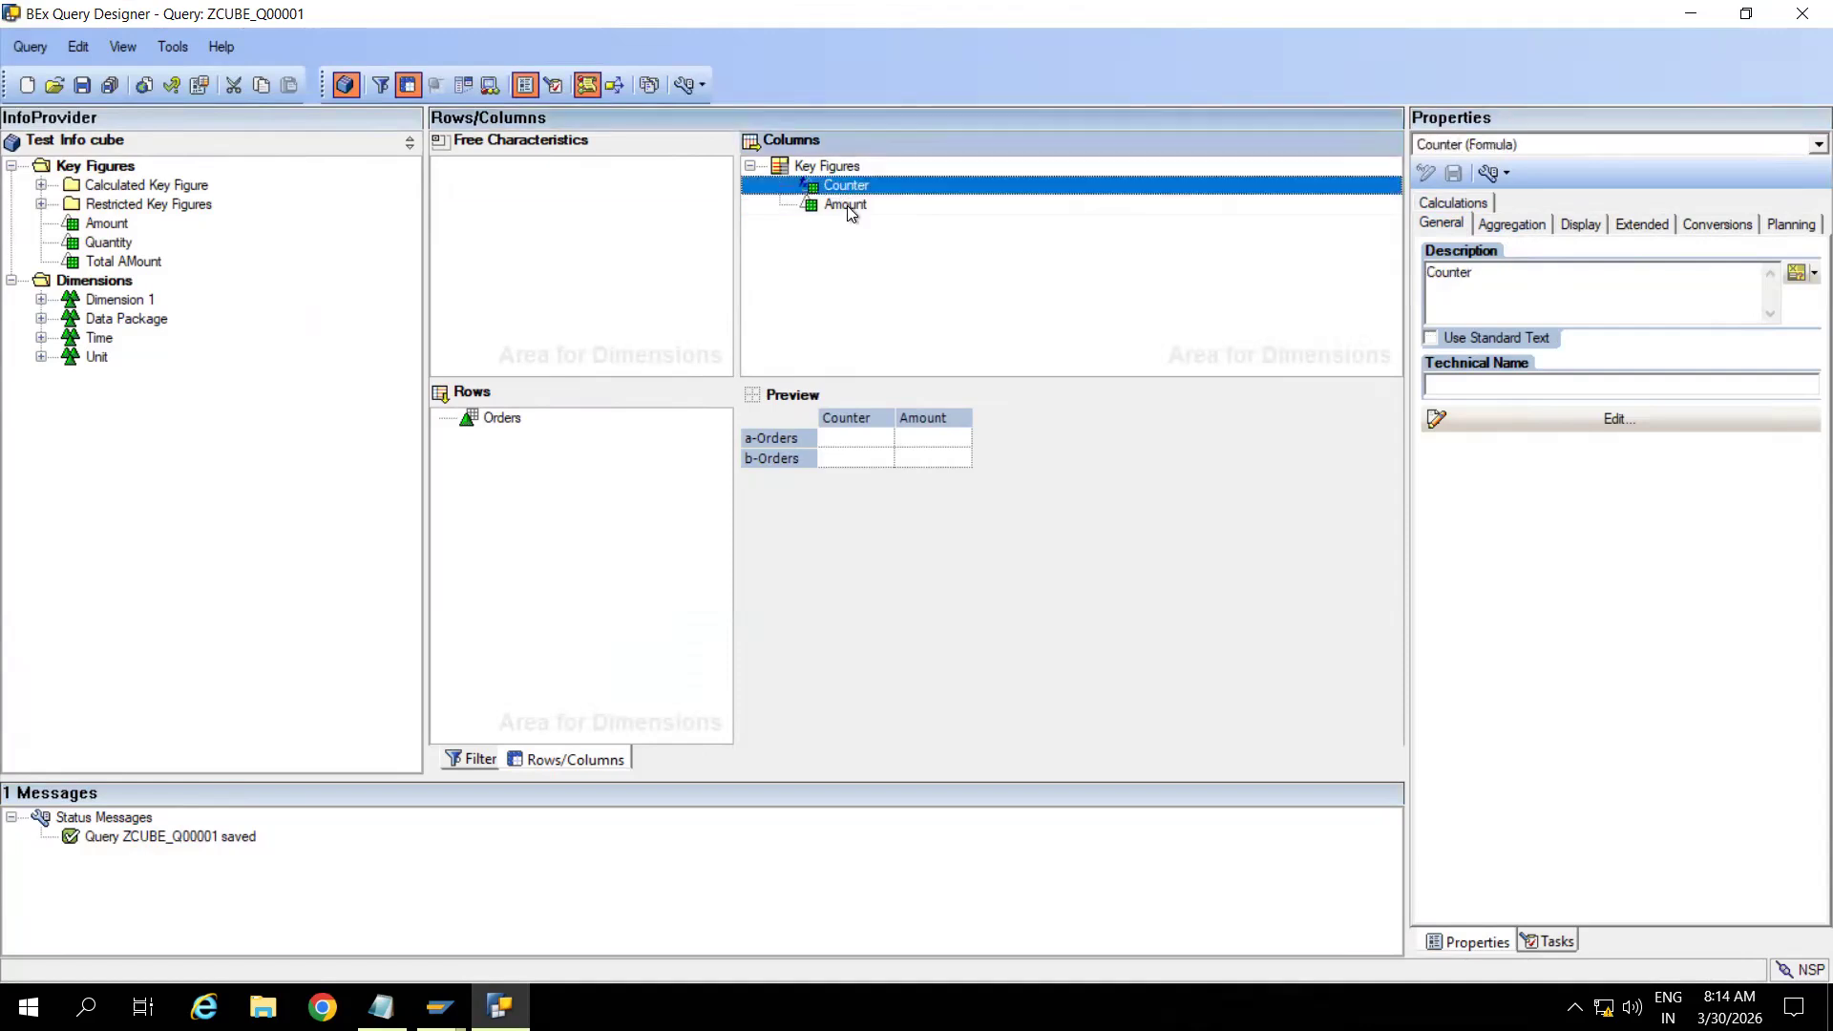
click(846, 204)
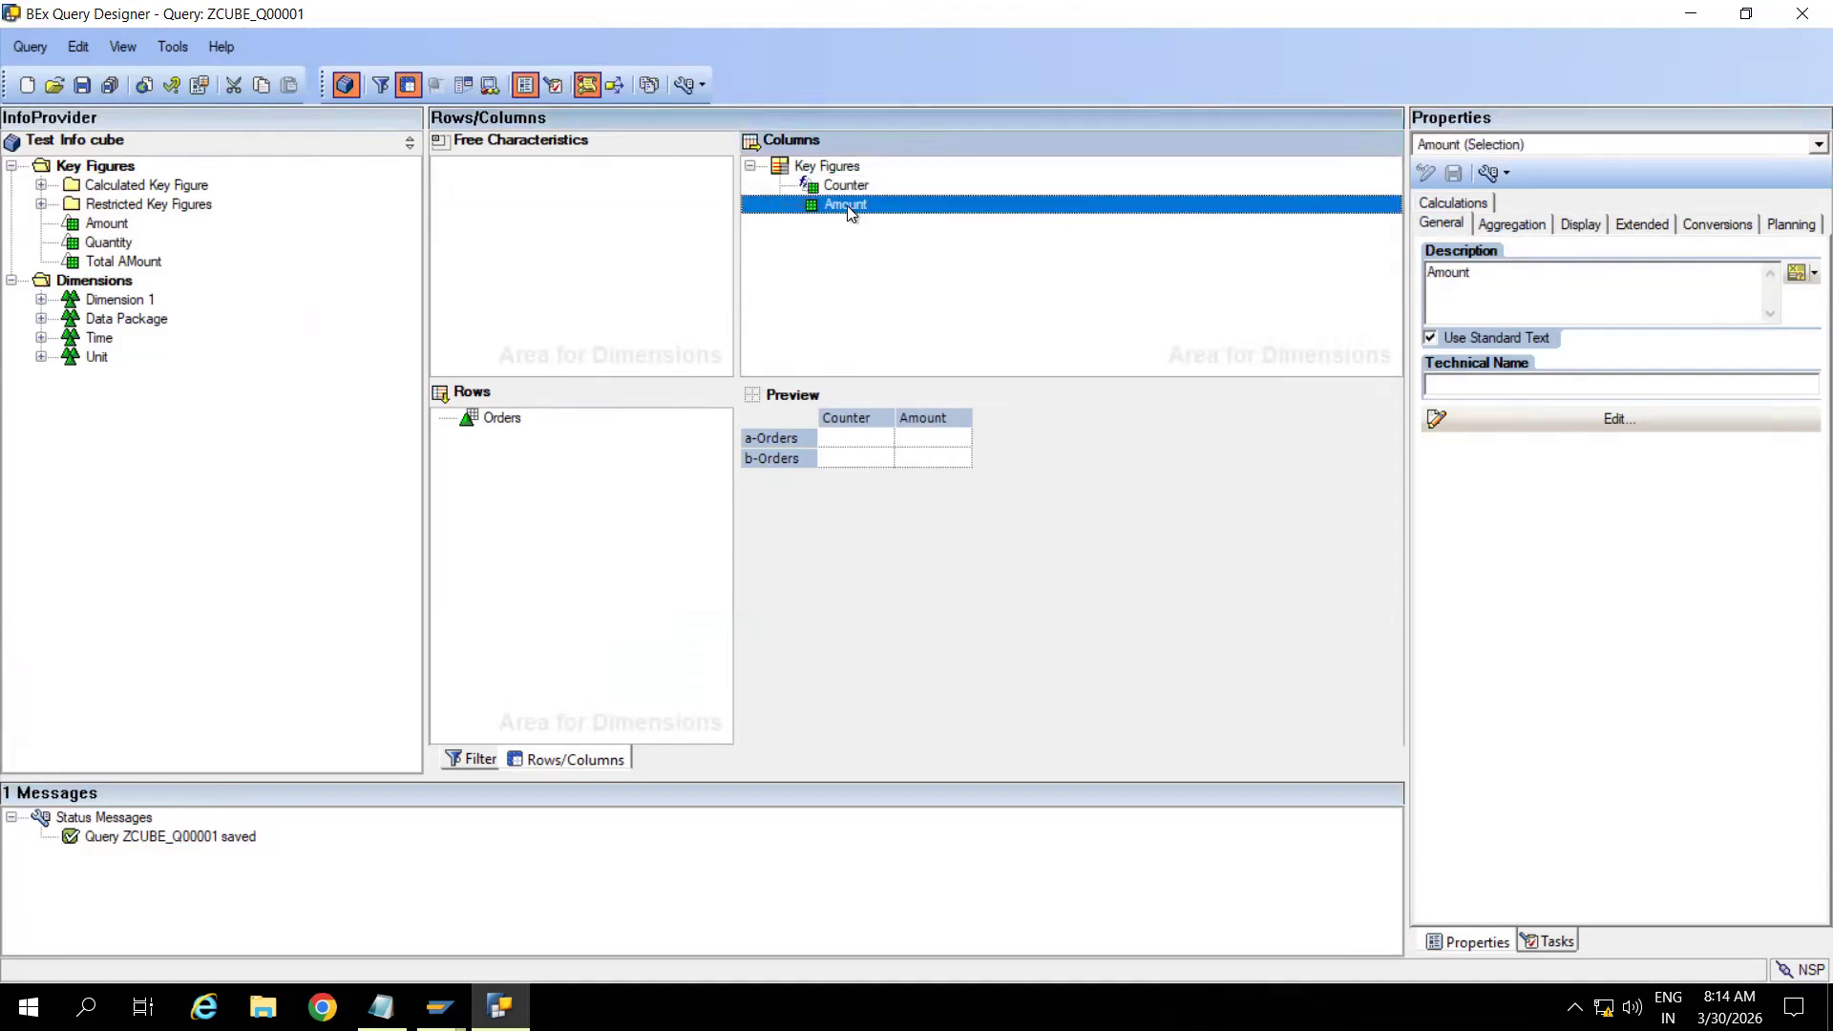
Turn Use Standard Text on and off again for the Orders characteristic, and re-enter its description as Orders
click(516, 421)
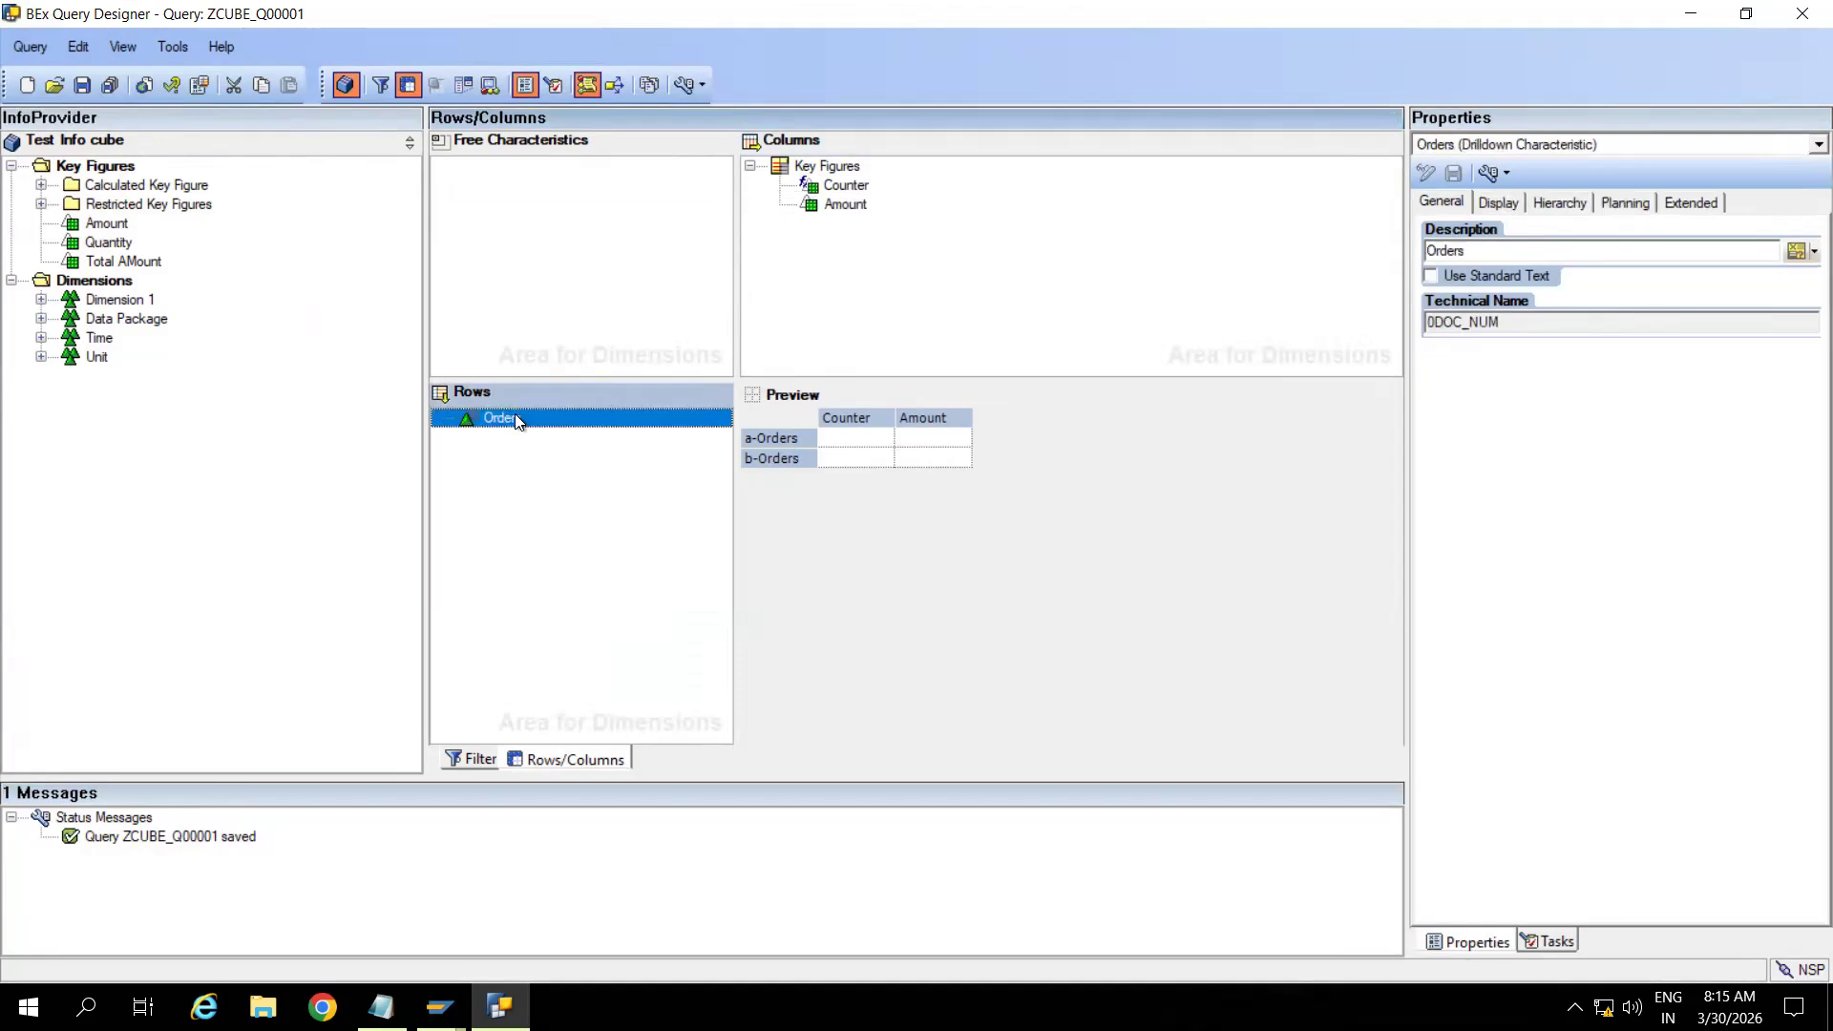
click(1430, 276)
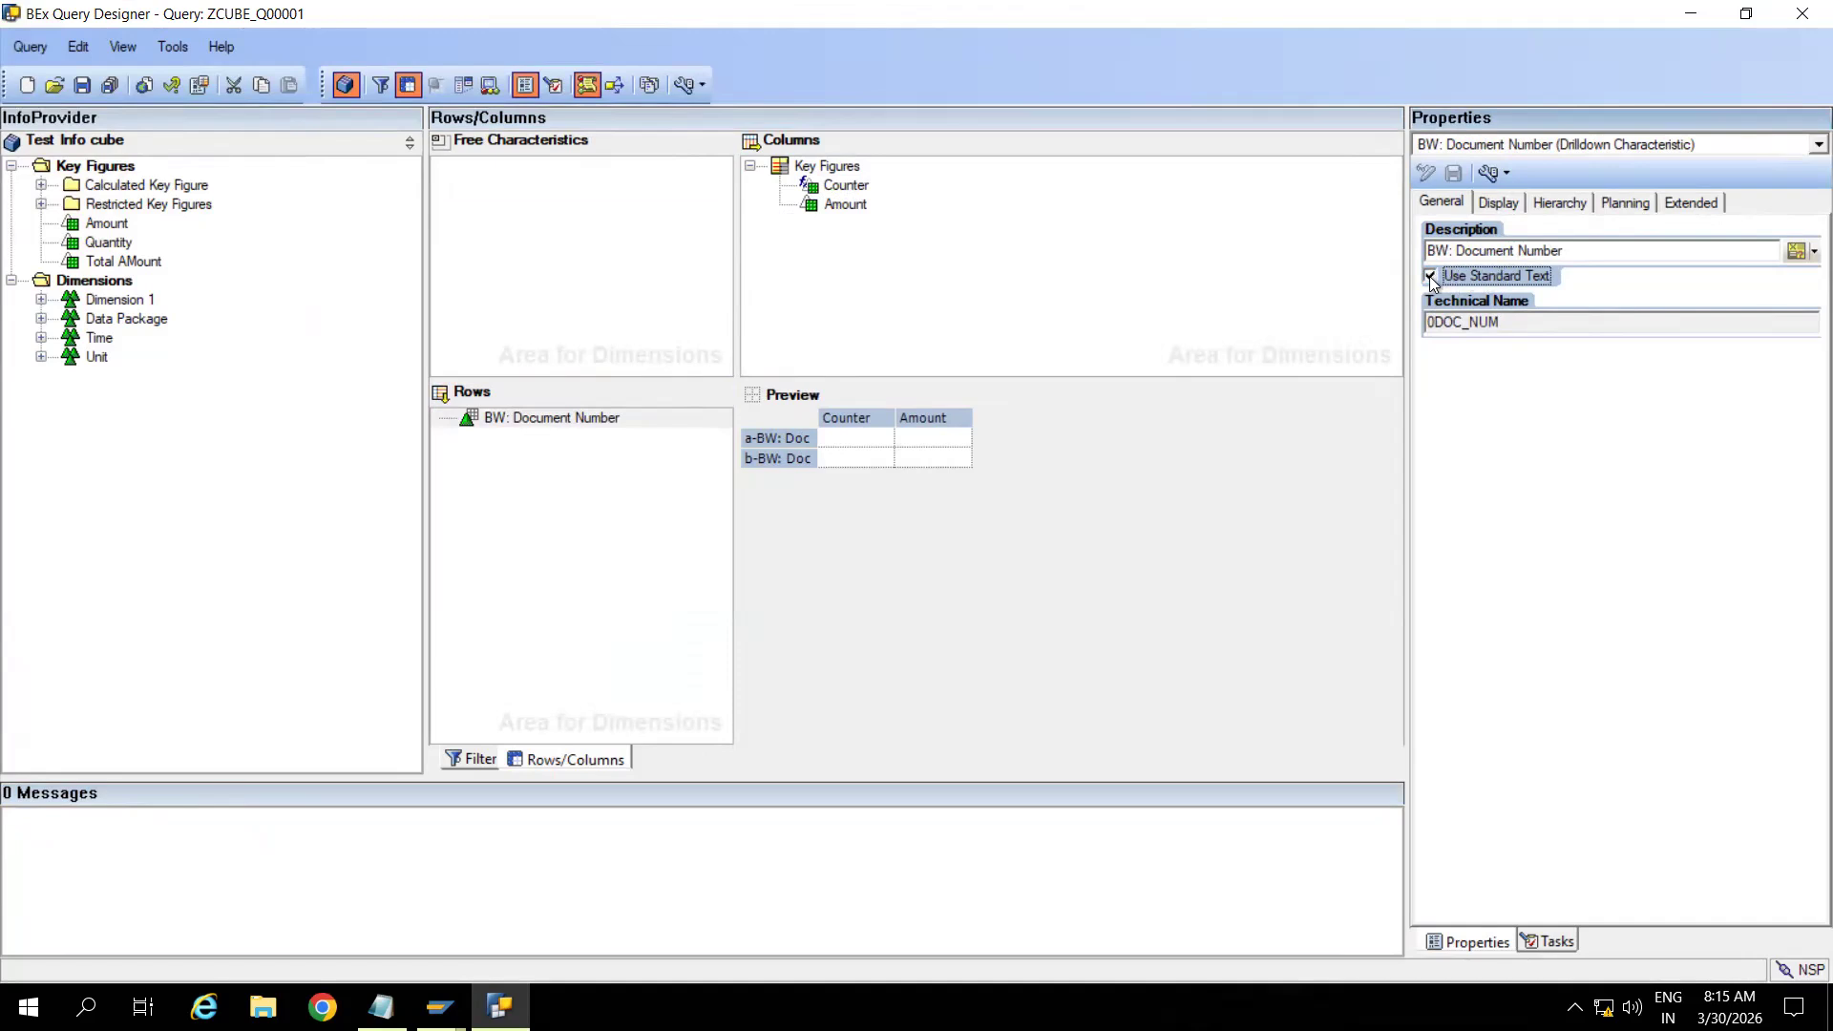
click(1435, 277)
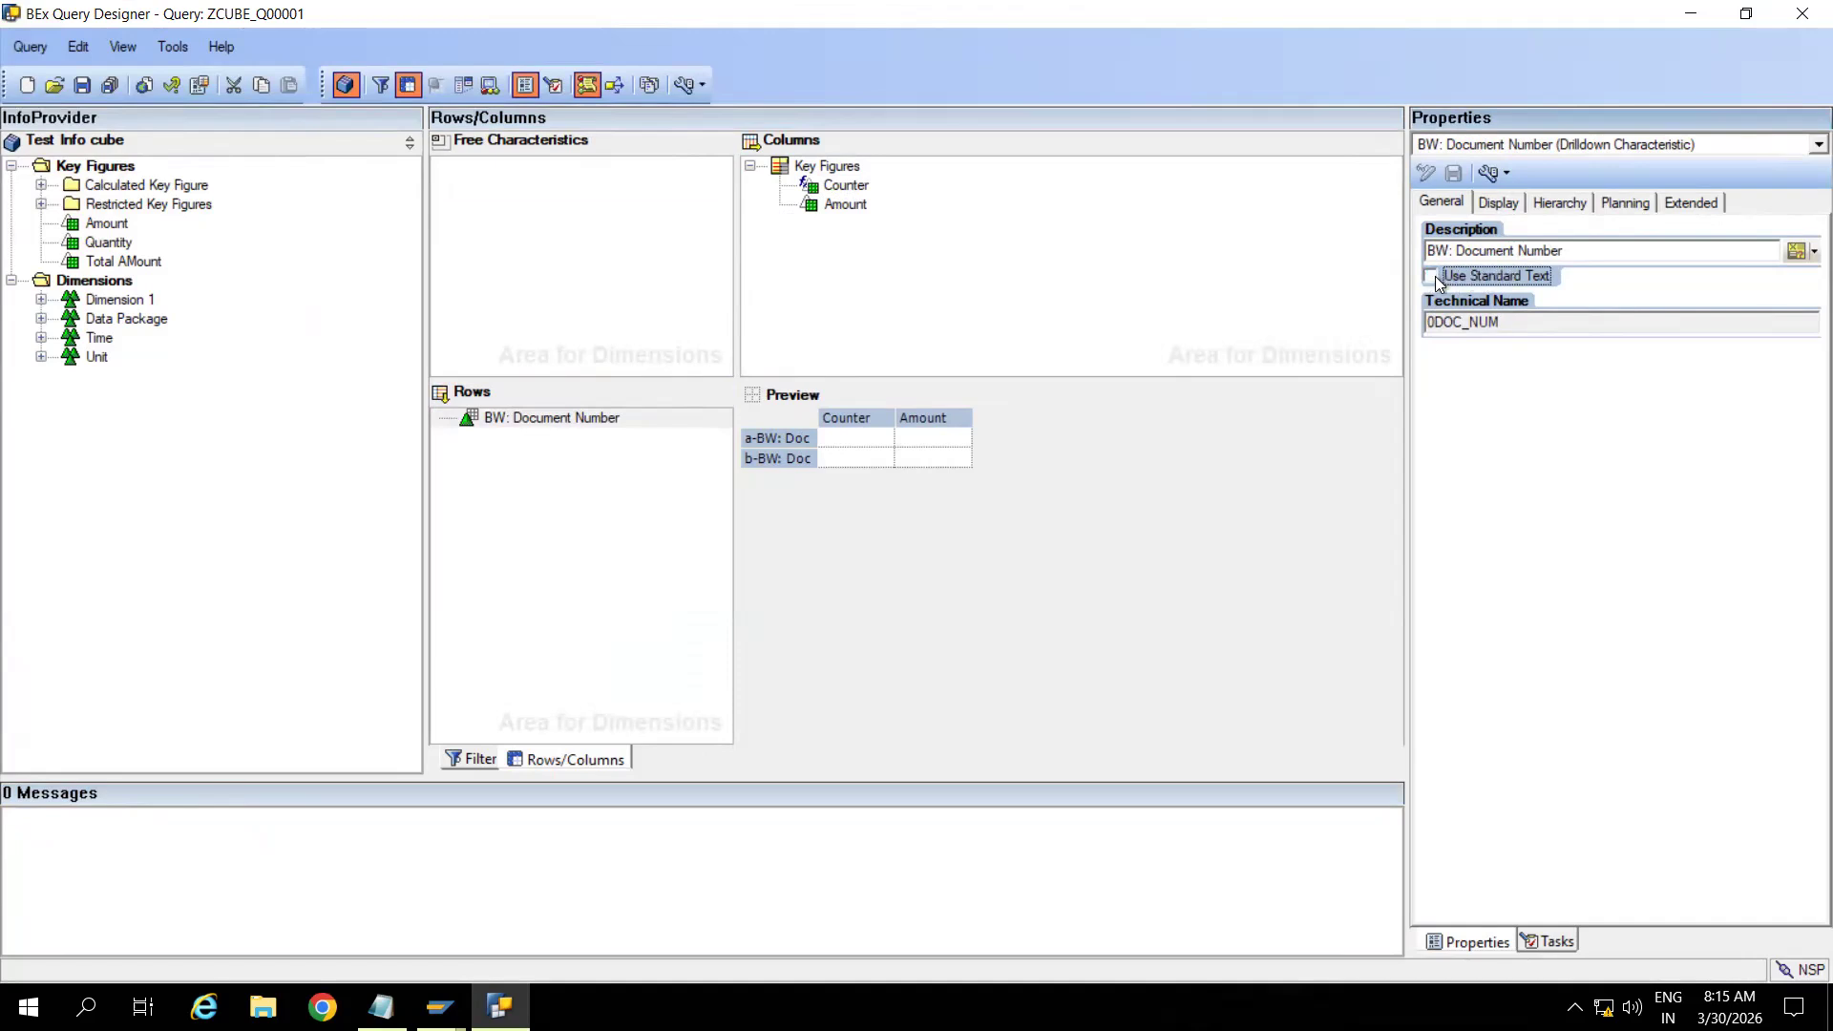
click(1579, 251)
key(BackSpace)
key(BackSpace)
key(BackSpace)
key(BackSpace)
key(BackSpace)
key(BackSpace)
key(BackSpace)
key(BackSpace)
key(BackSpace)
key(BackSpace)
key(BackSpace)
key(BackSpace)
key(BackSpace)
key(BackSpace)
key(BackSpace)
key(BackSpace)
key(BackSpace)
key(BackSpace)
key(BackSpace)
text(Orders)
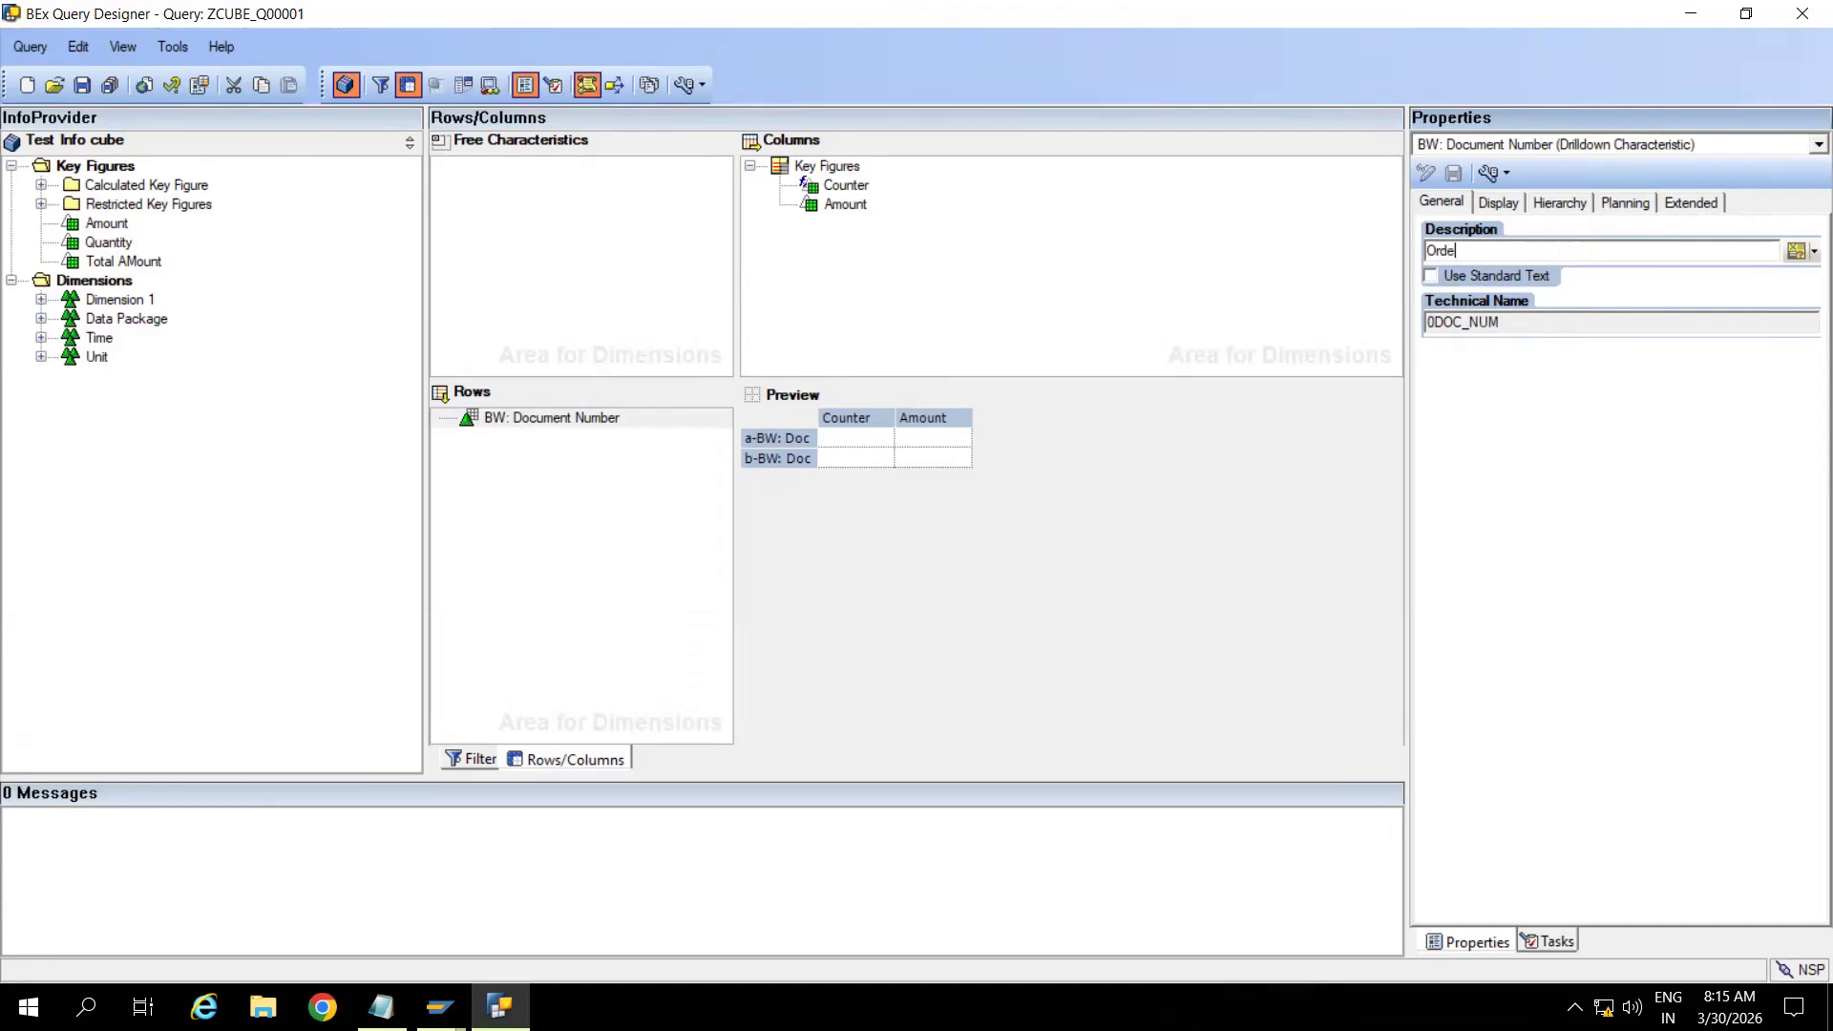
click(600, 611)
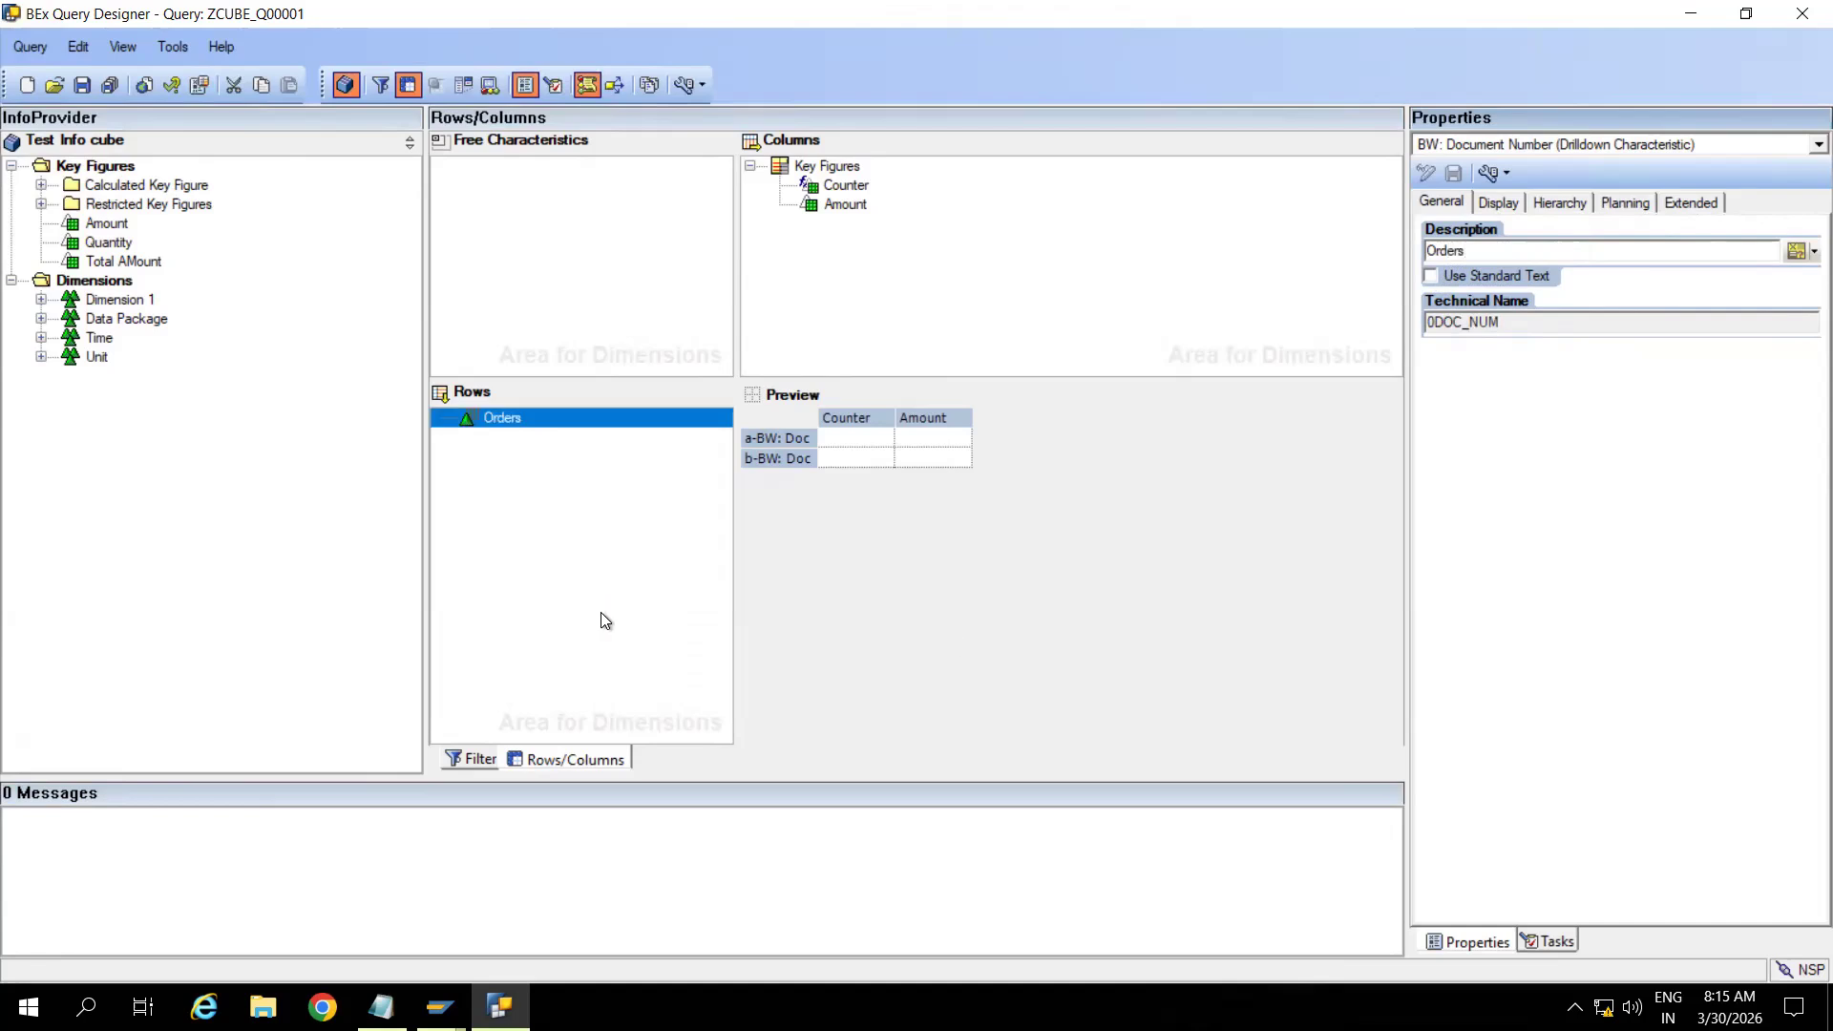
Show the display settings of Orders in the rows and choose Key as its value display
click(503, 420)
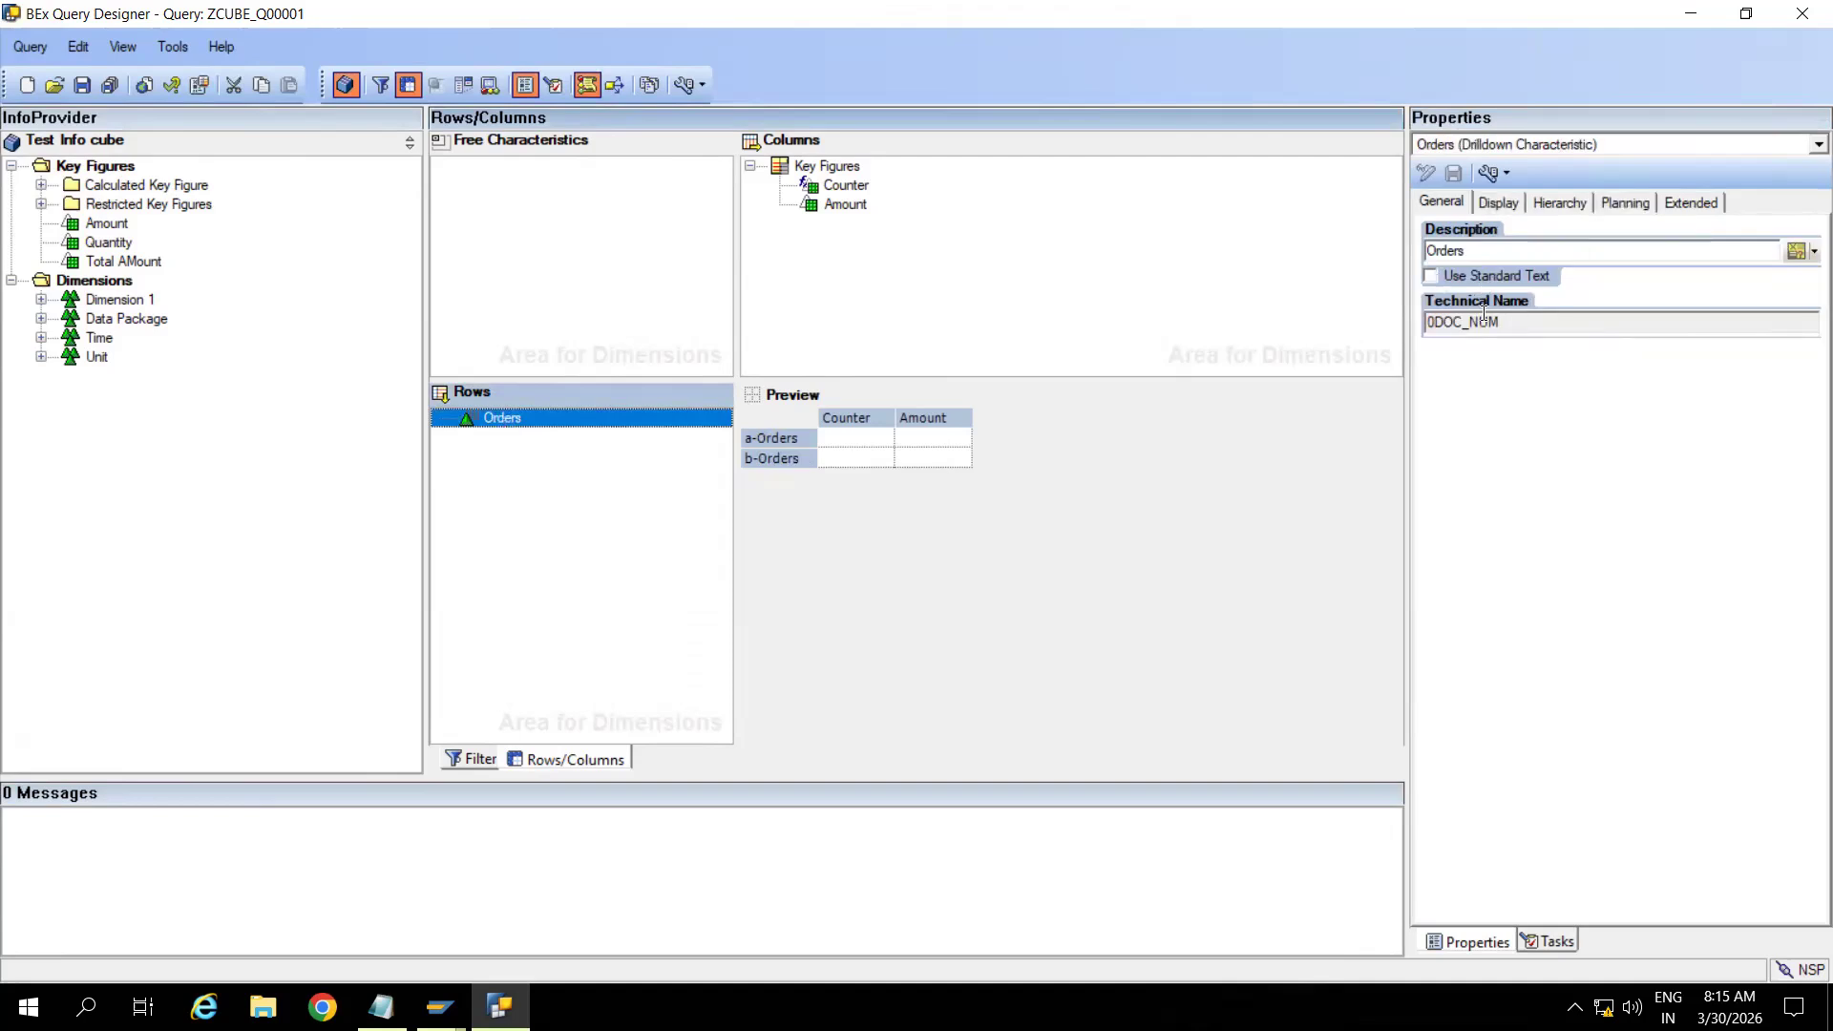
click(1502, 200)
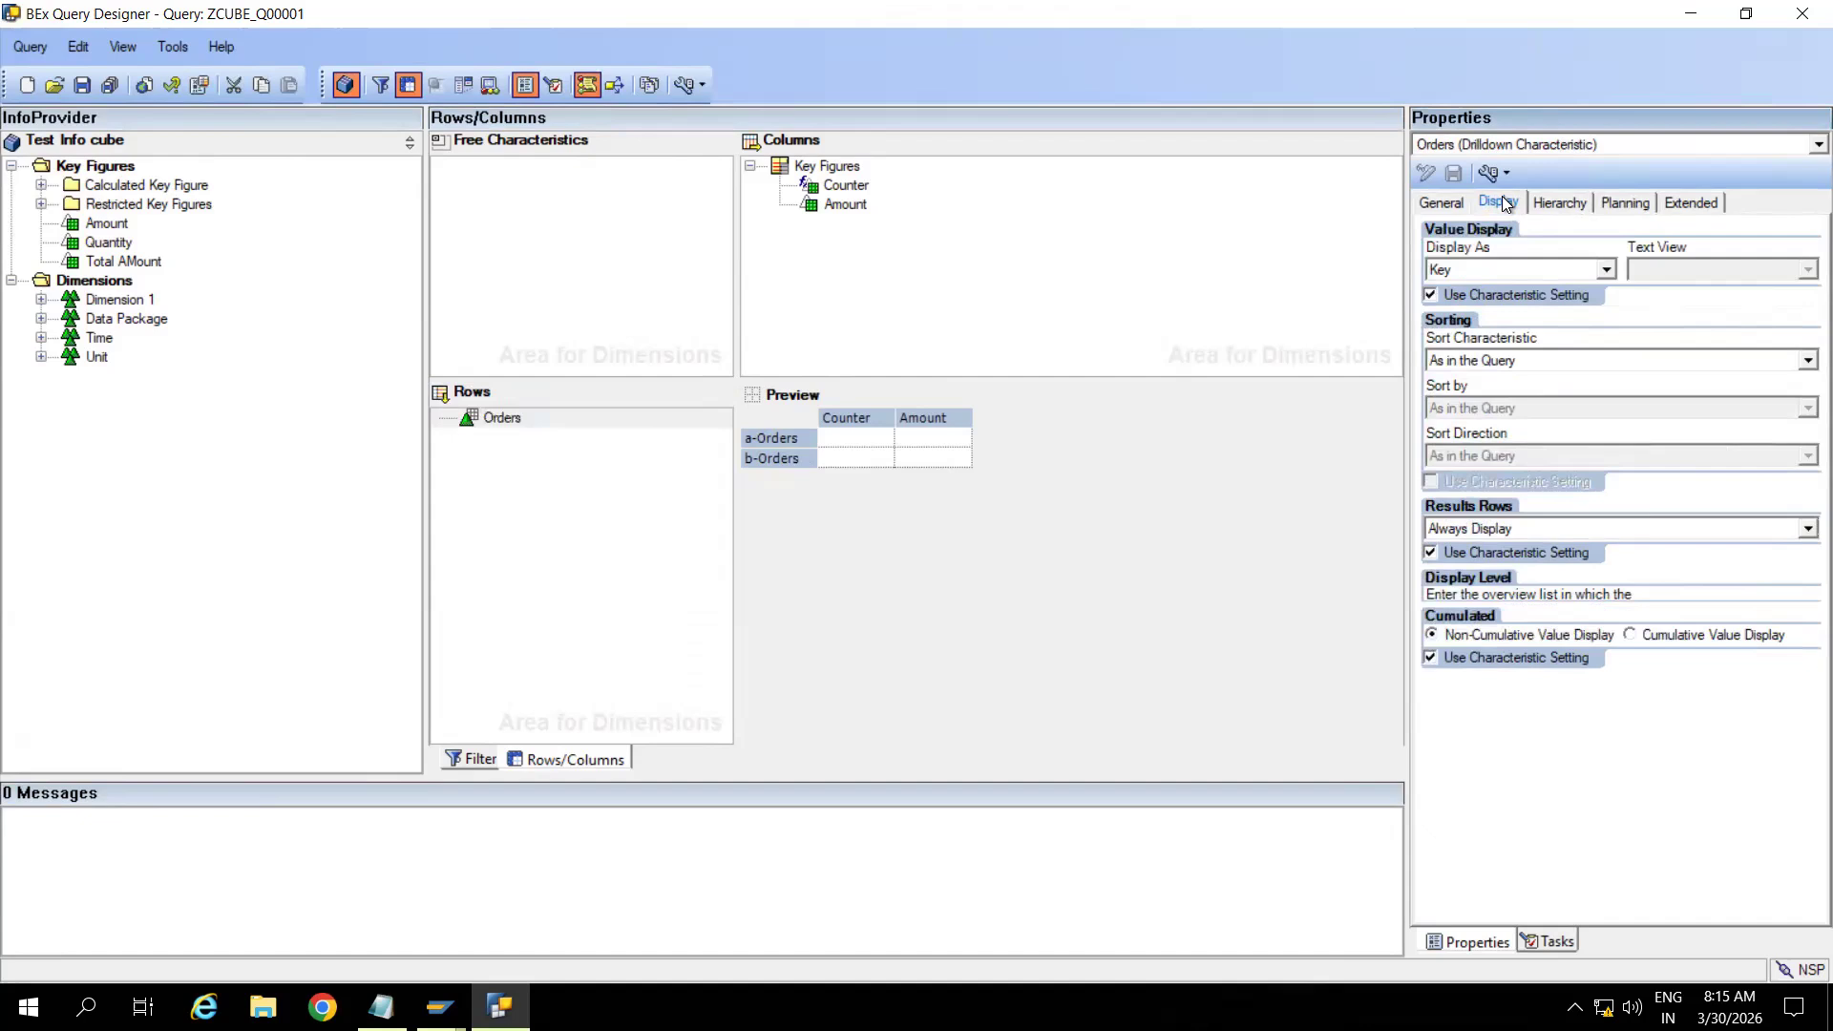
click(1609, 272)
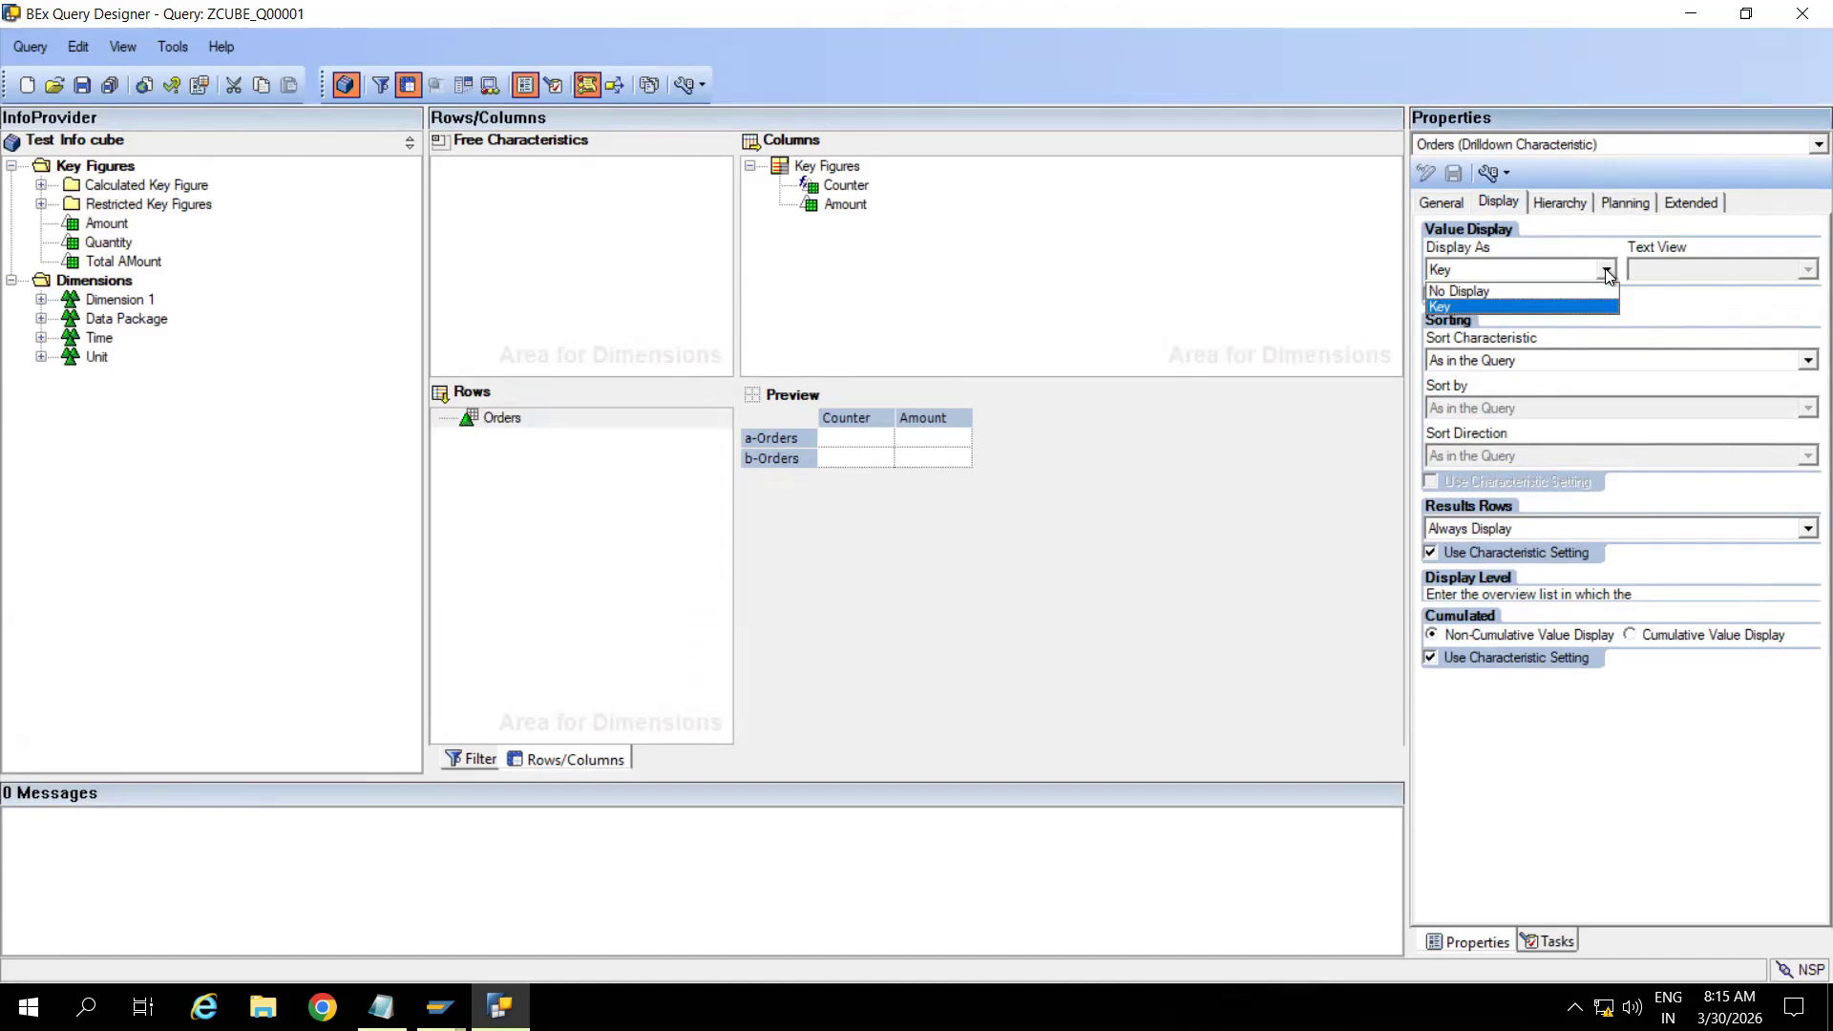
click(1440, 307)
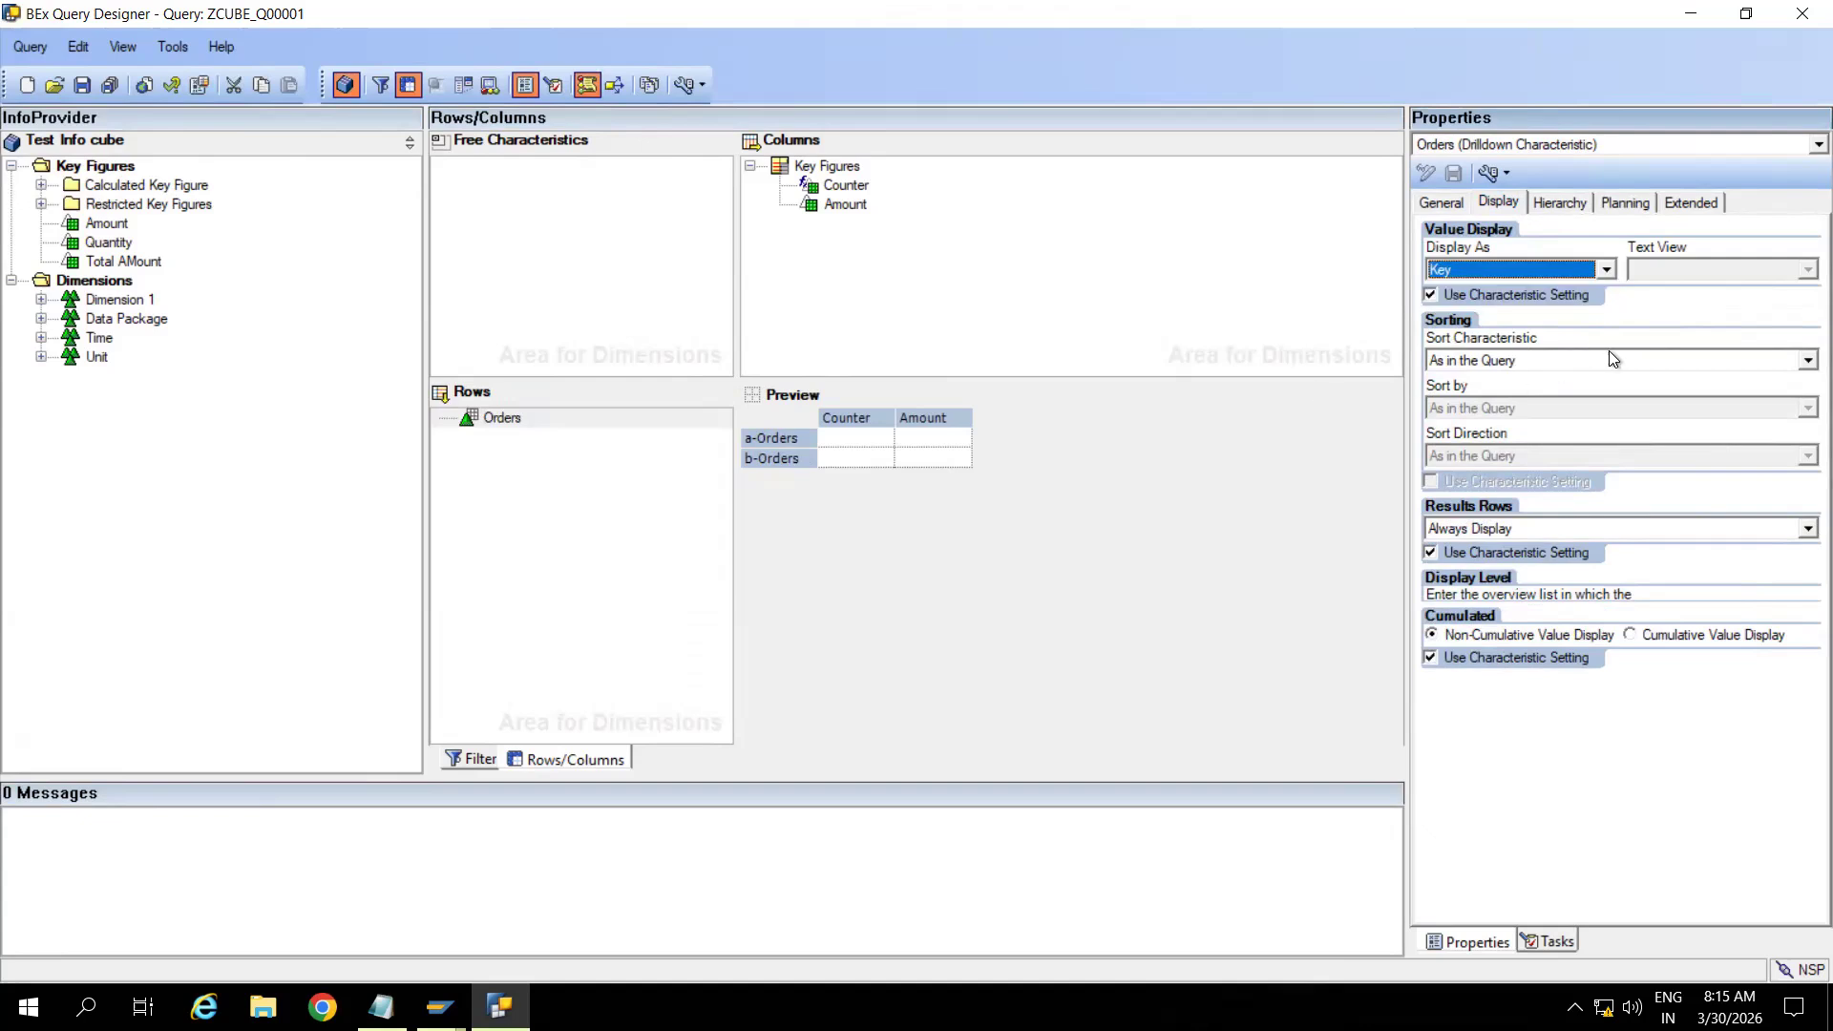
Sort Orders by the characteristic BW: Document Number, by Key, in Ascending direction
click(1804, 361)
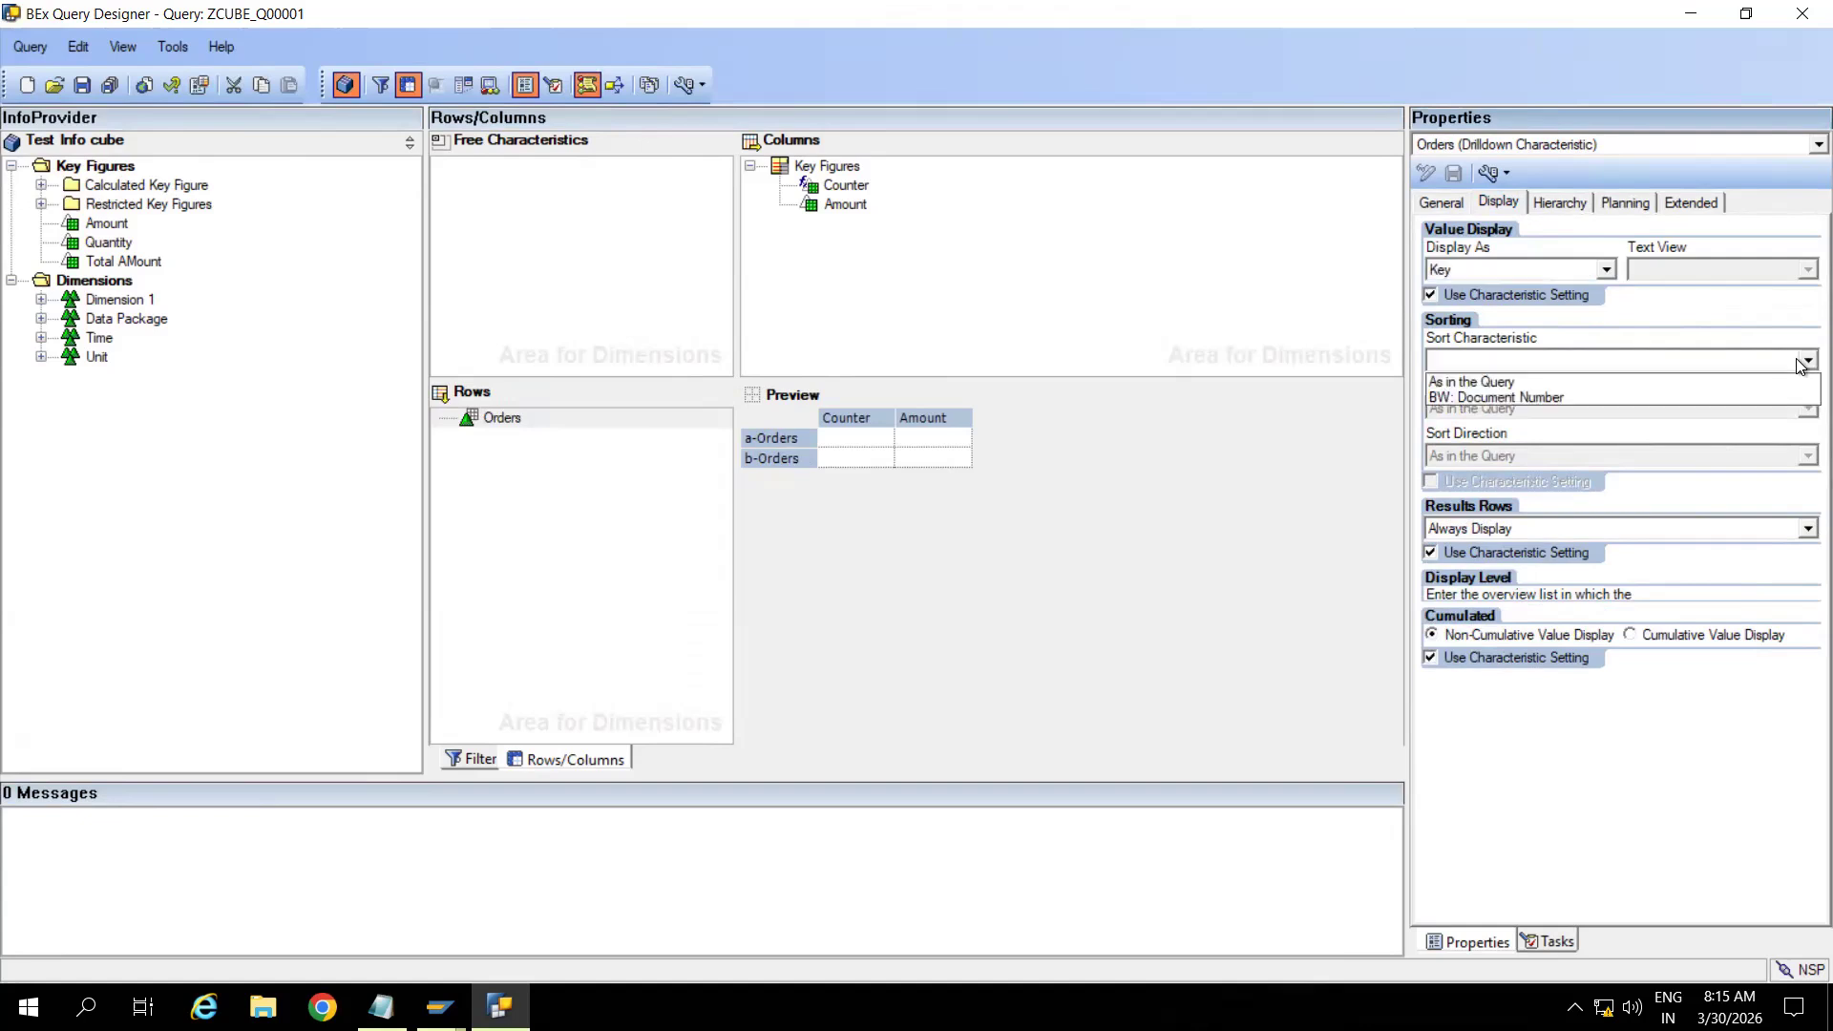
click(1458, 398)
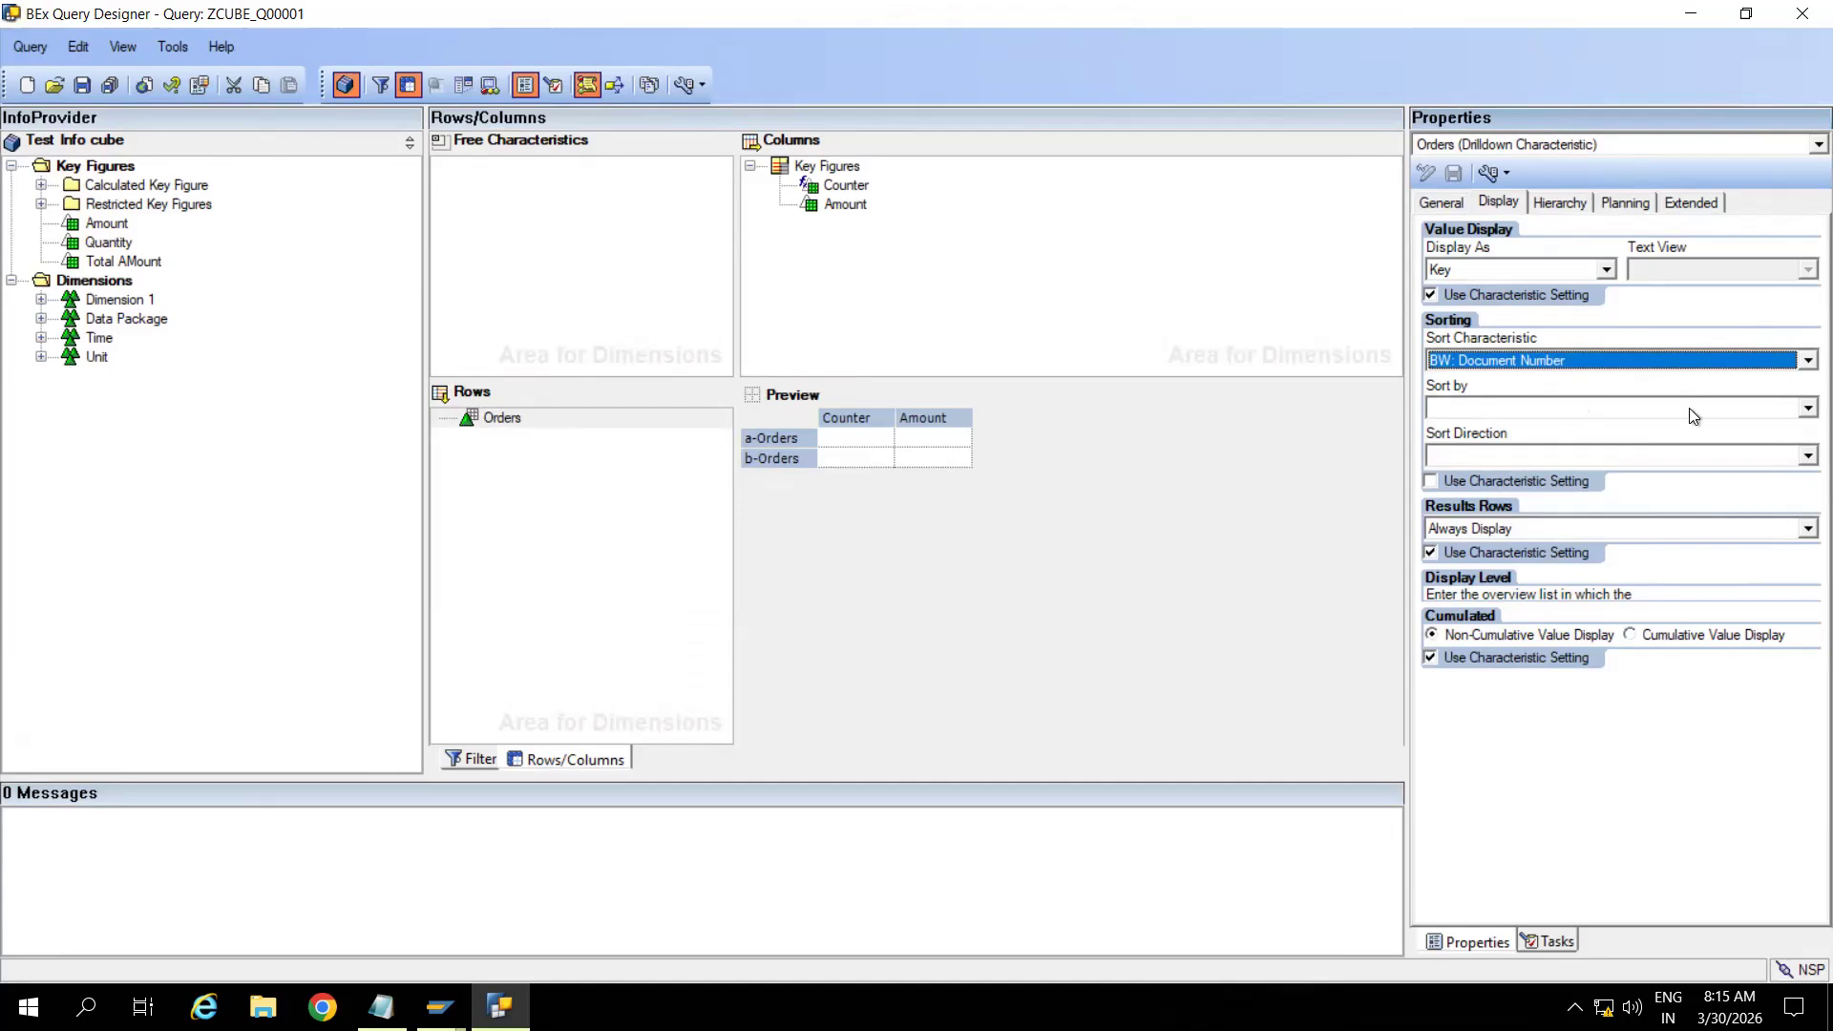
click(1800, 410)
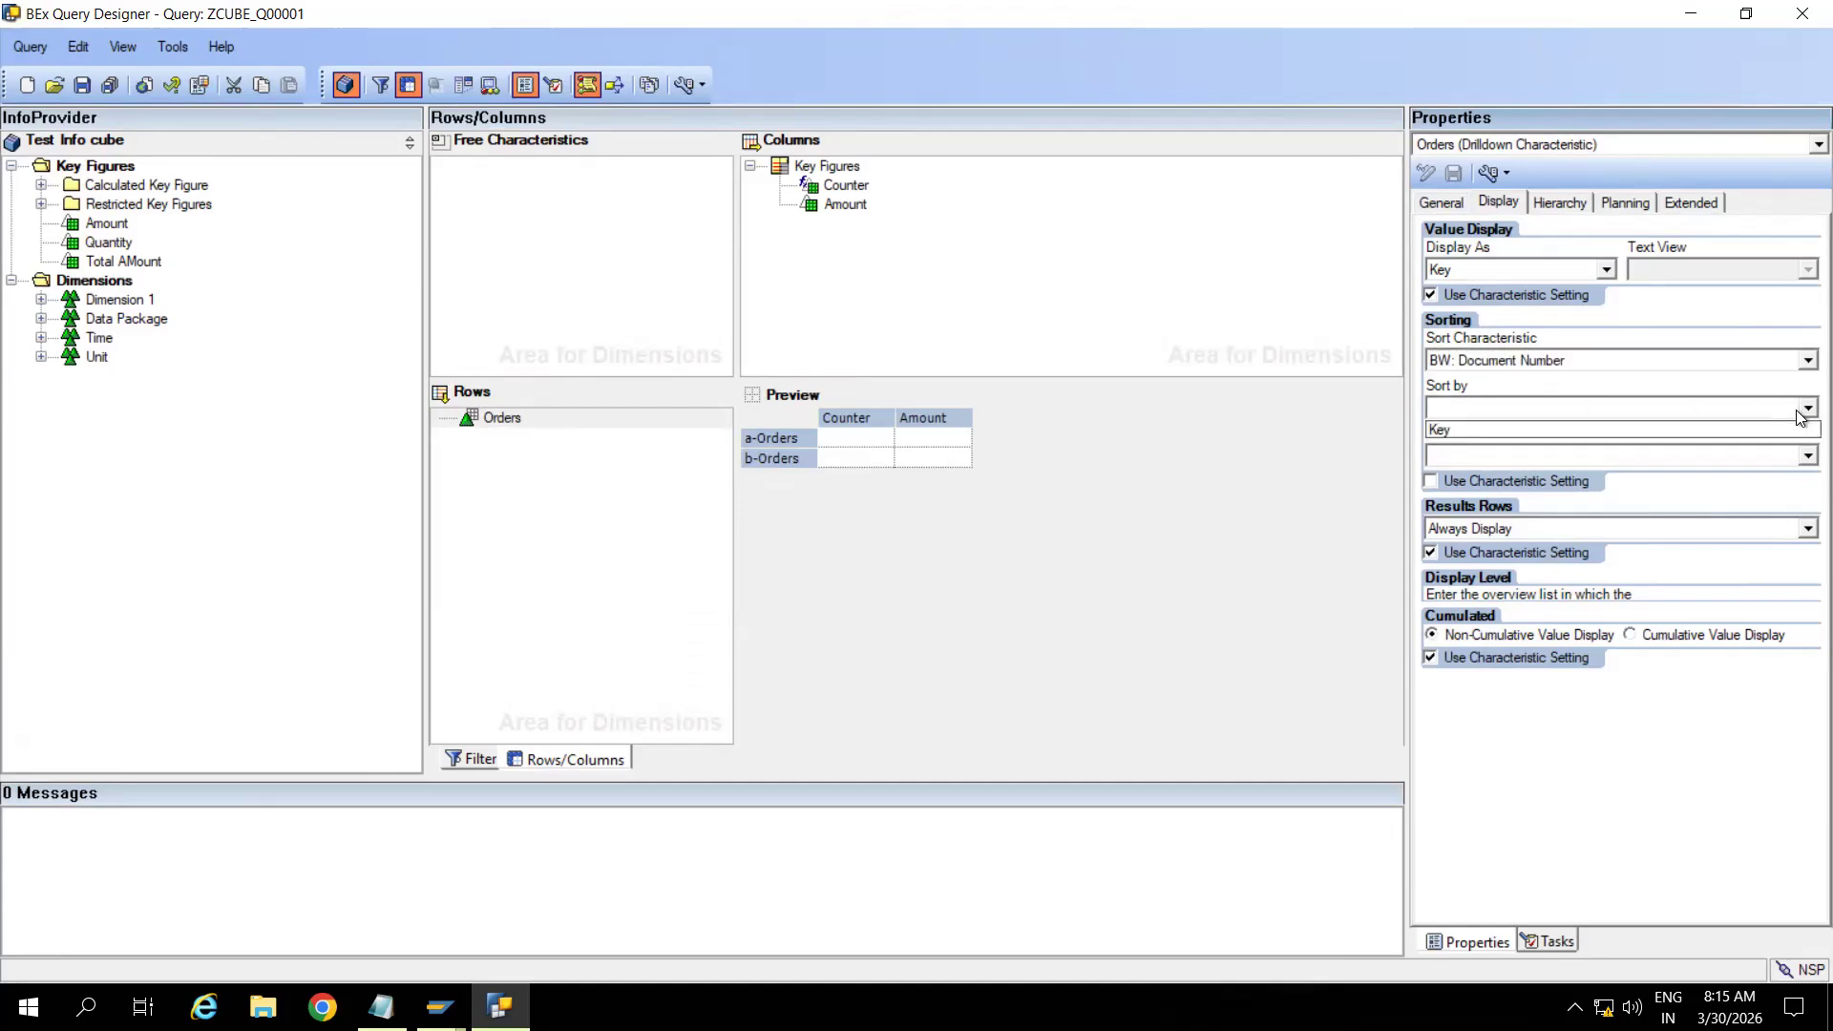
click(1447, 430)
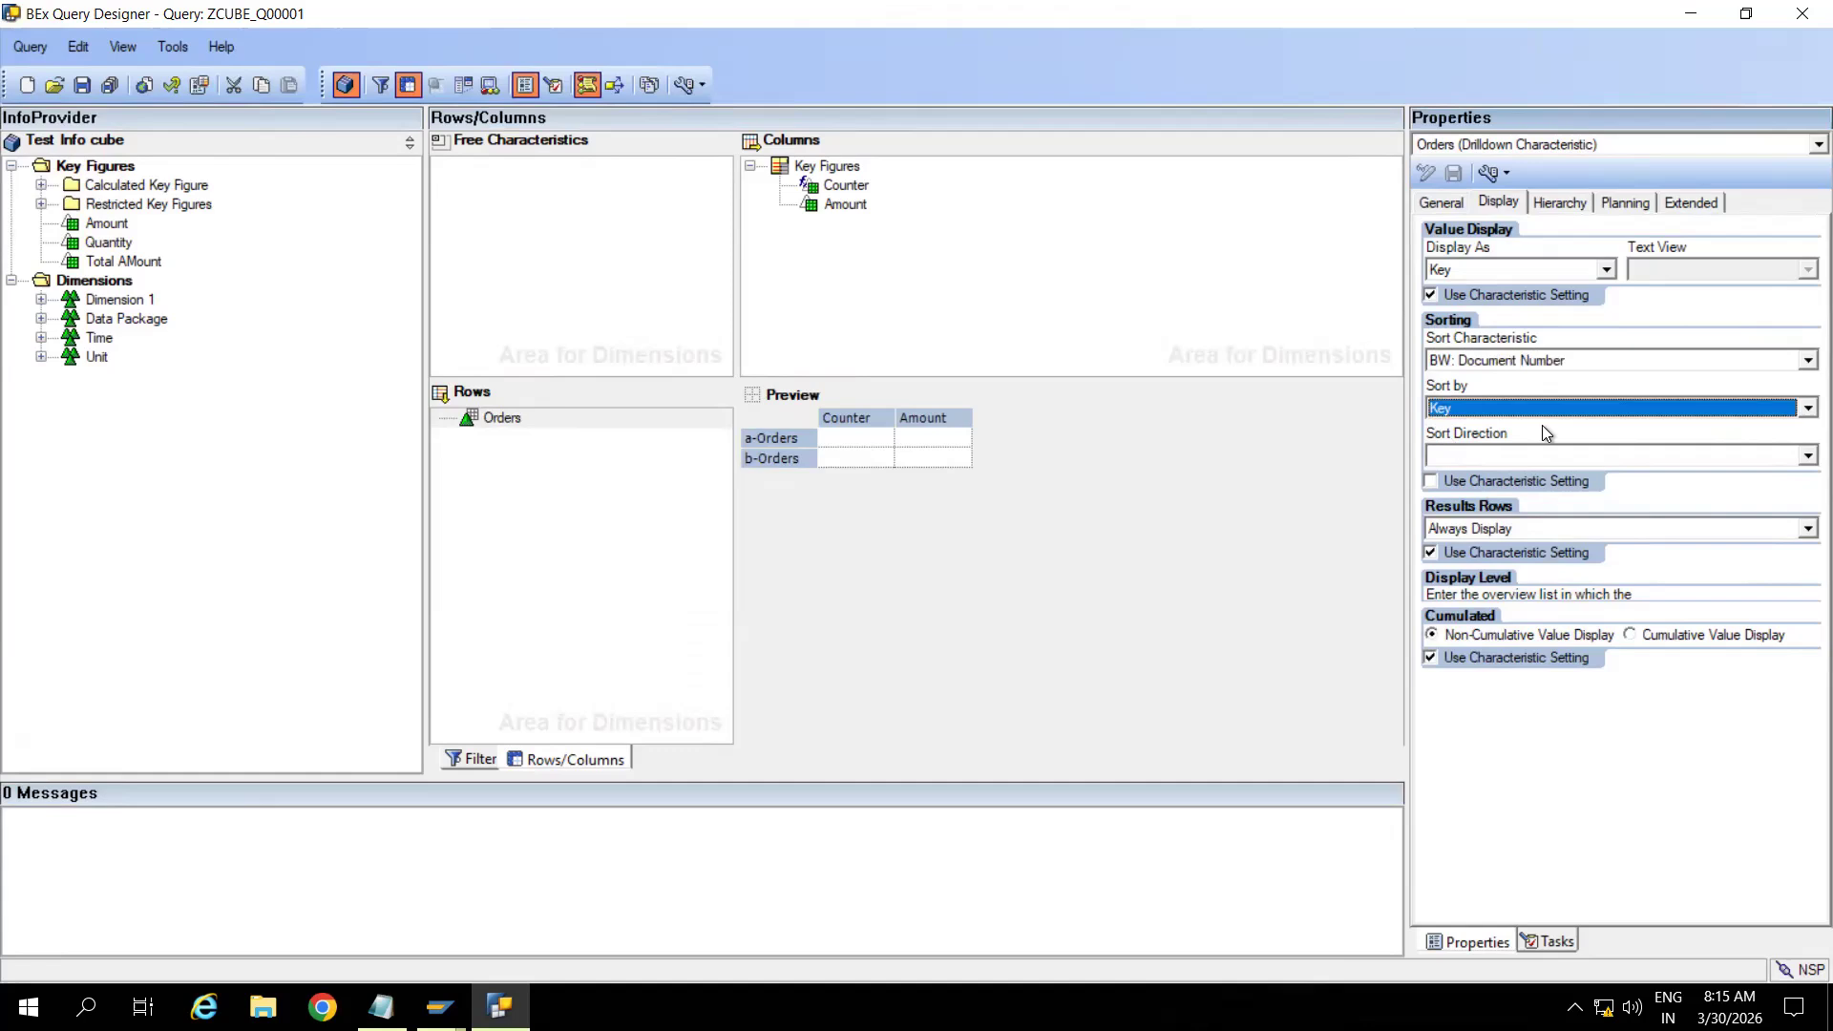
click(1804, 455)
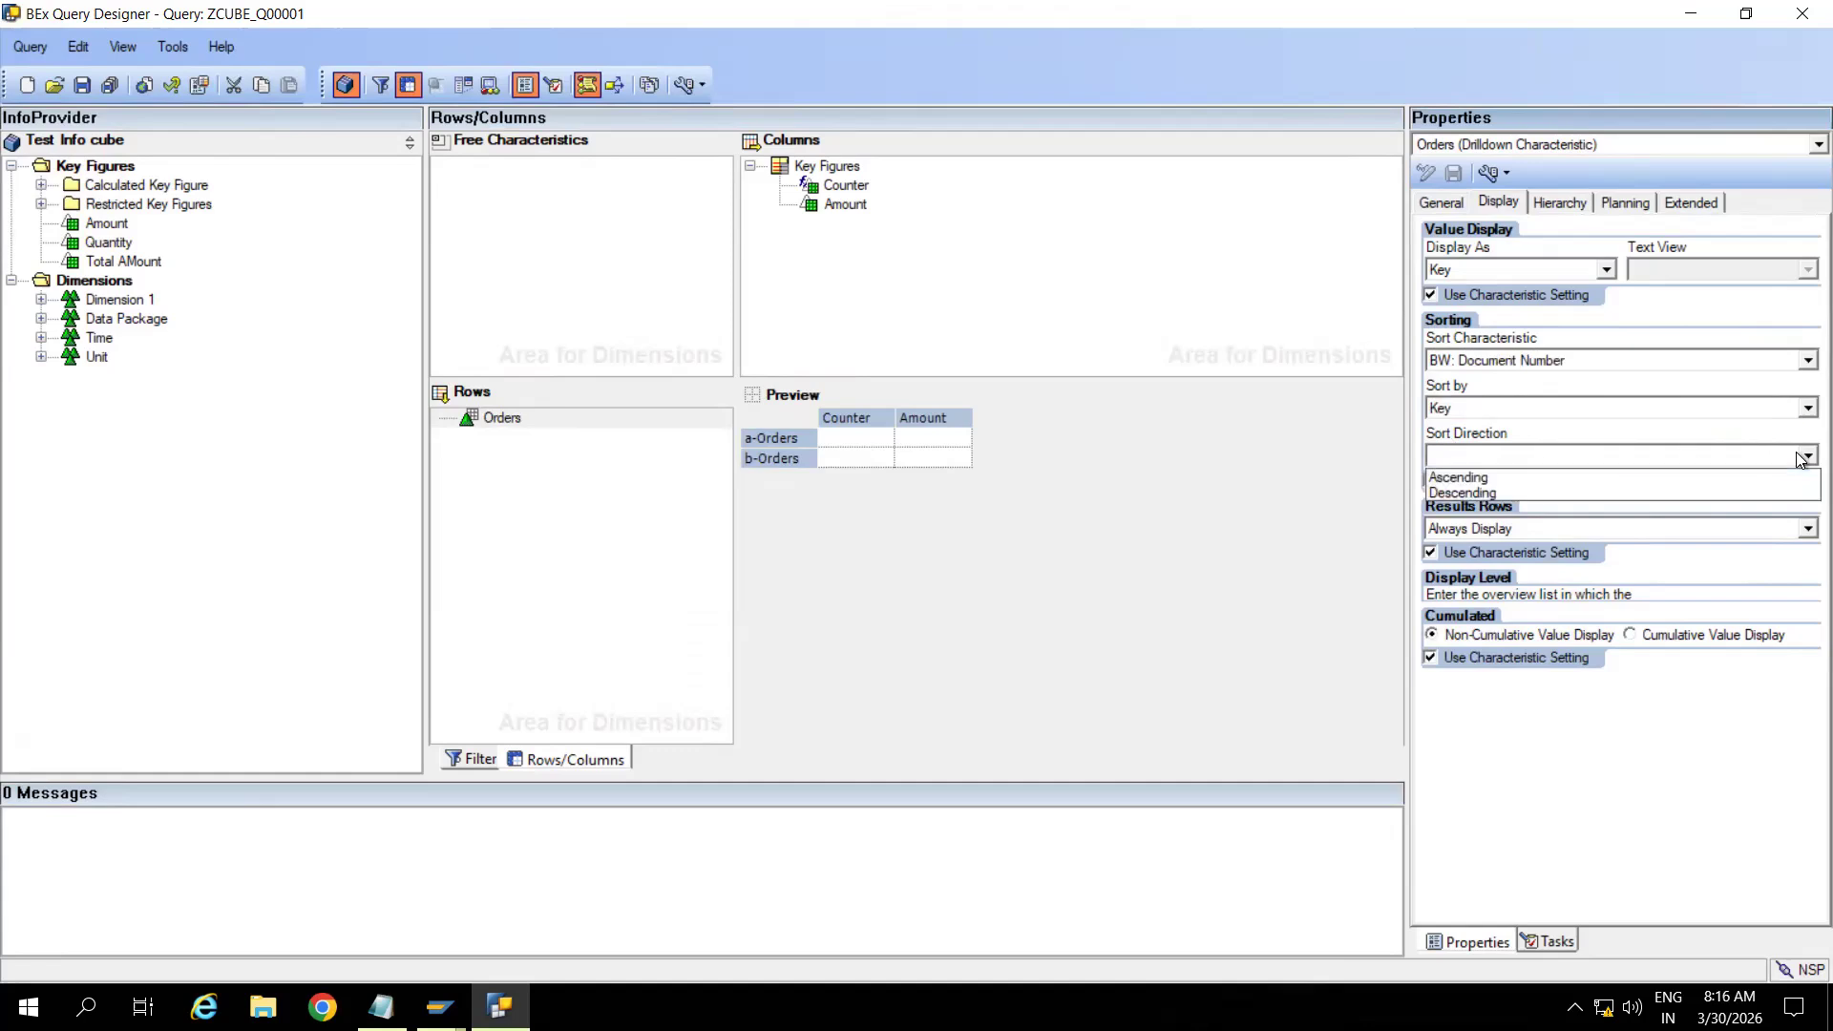
click(1468, 479)
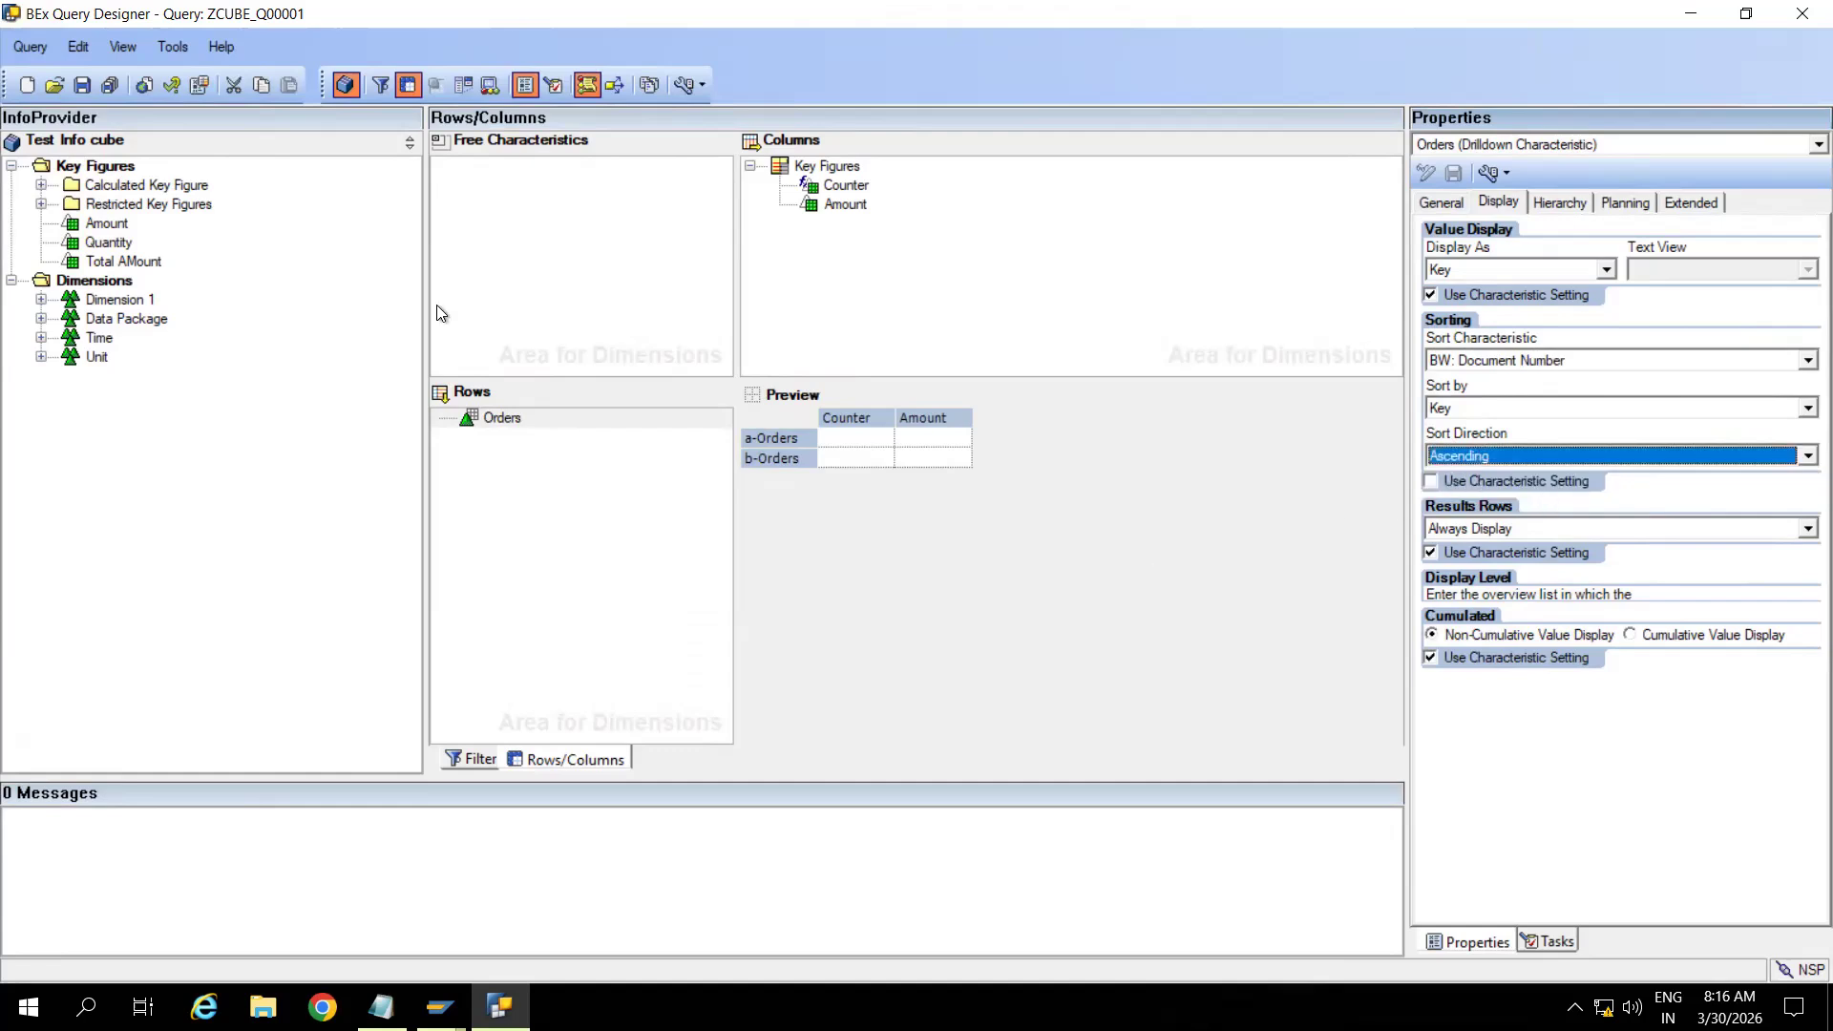
Save the query with the new sorting and switch to the query result in the SAP Query Monitor
click(82, 85)
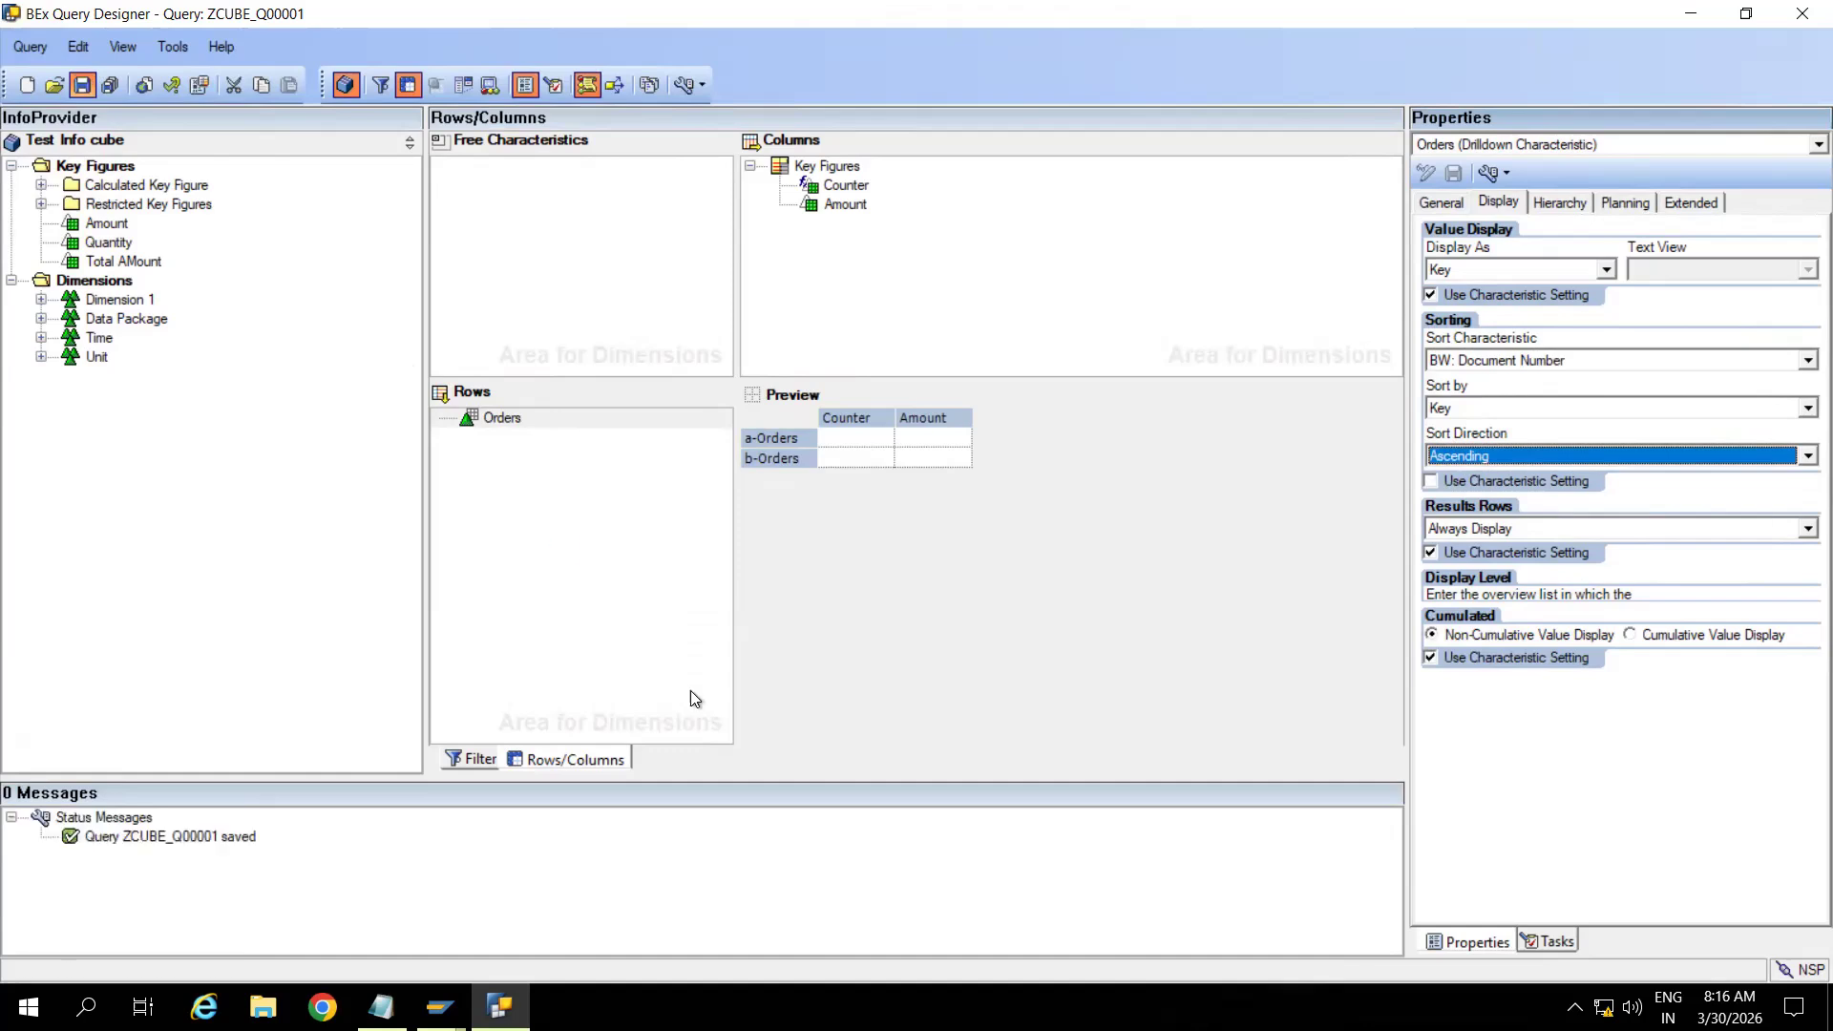
click(439, 1007)
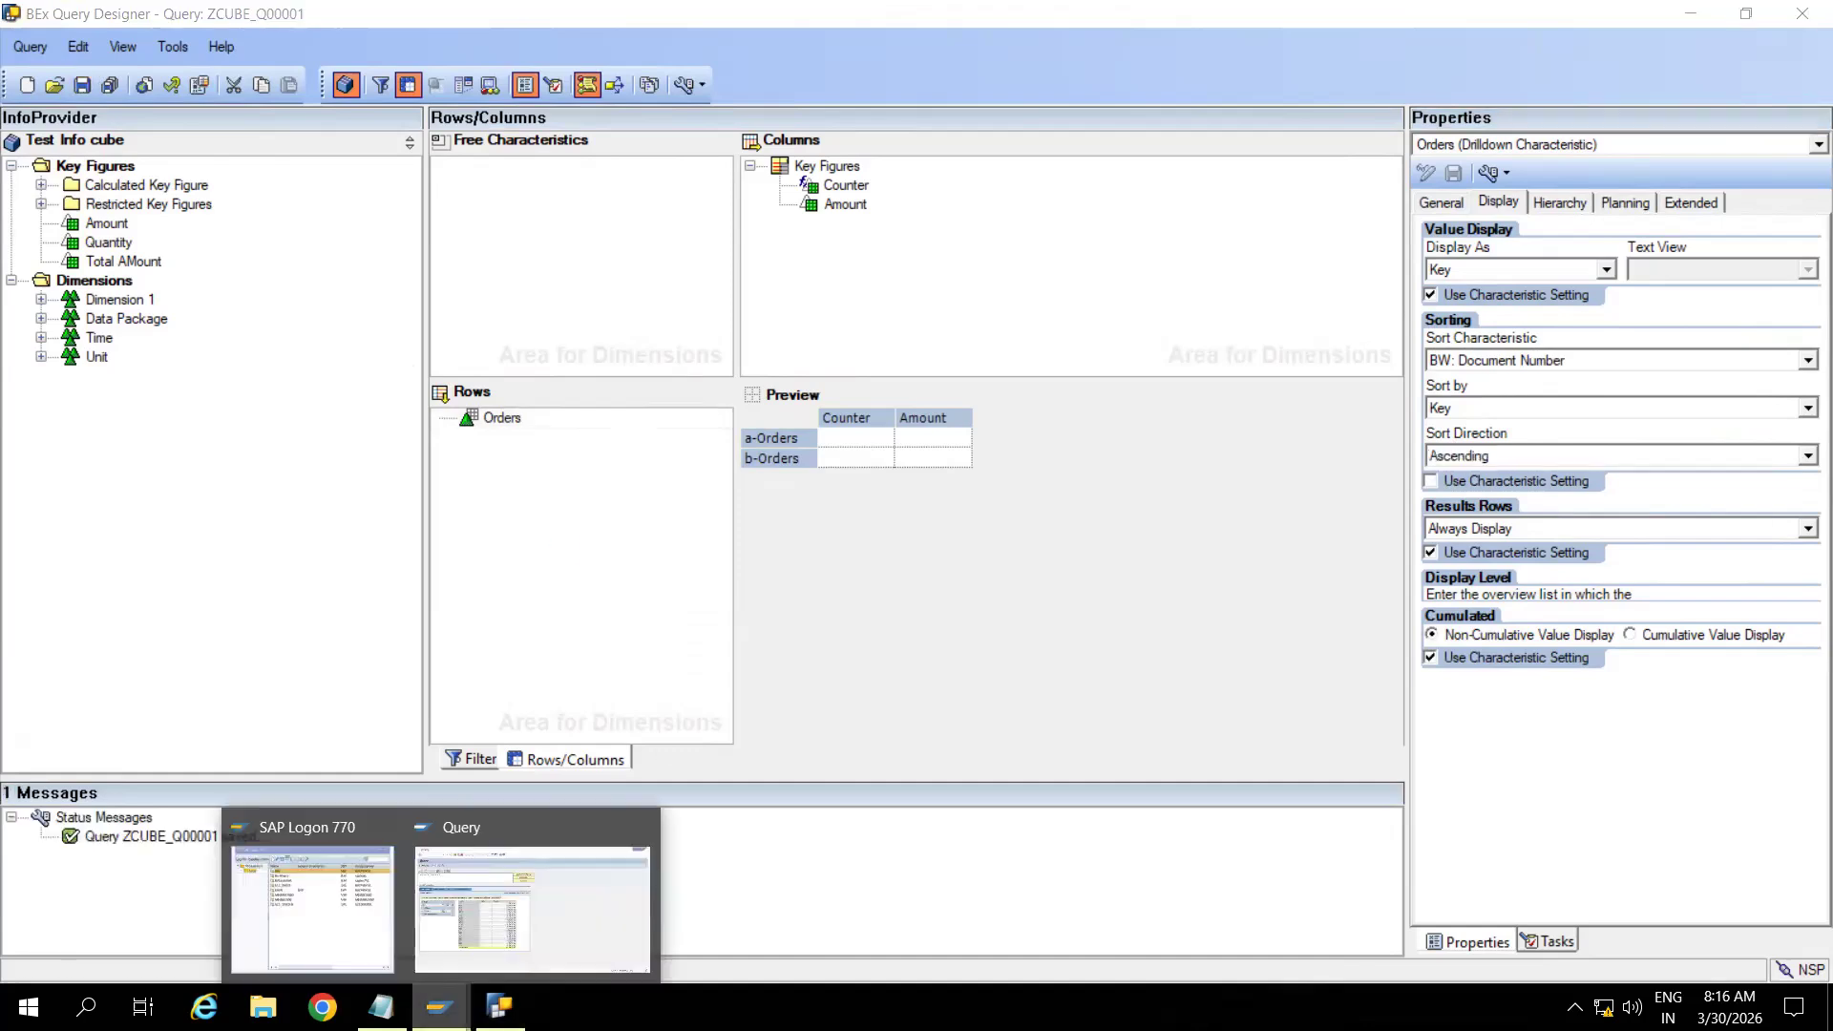
click(485, 879)
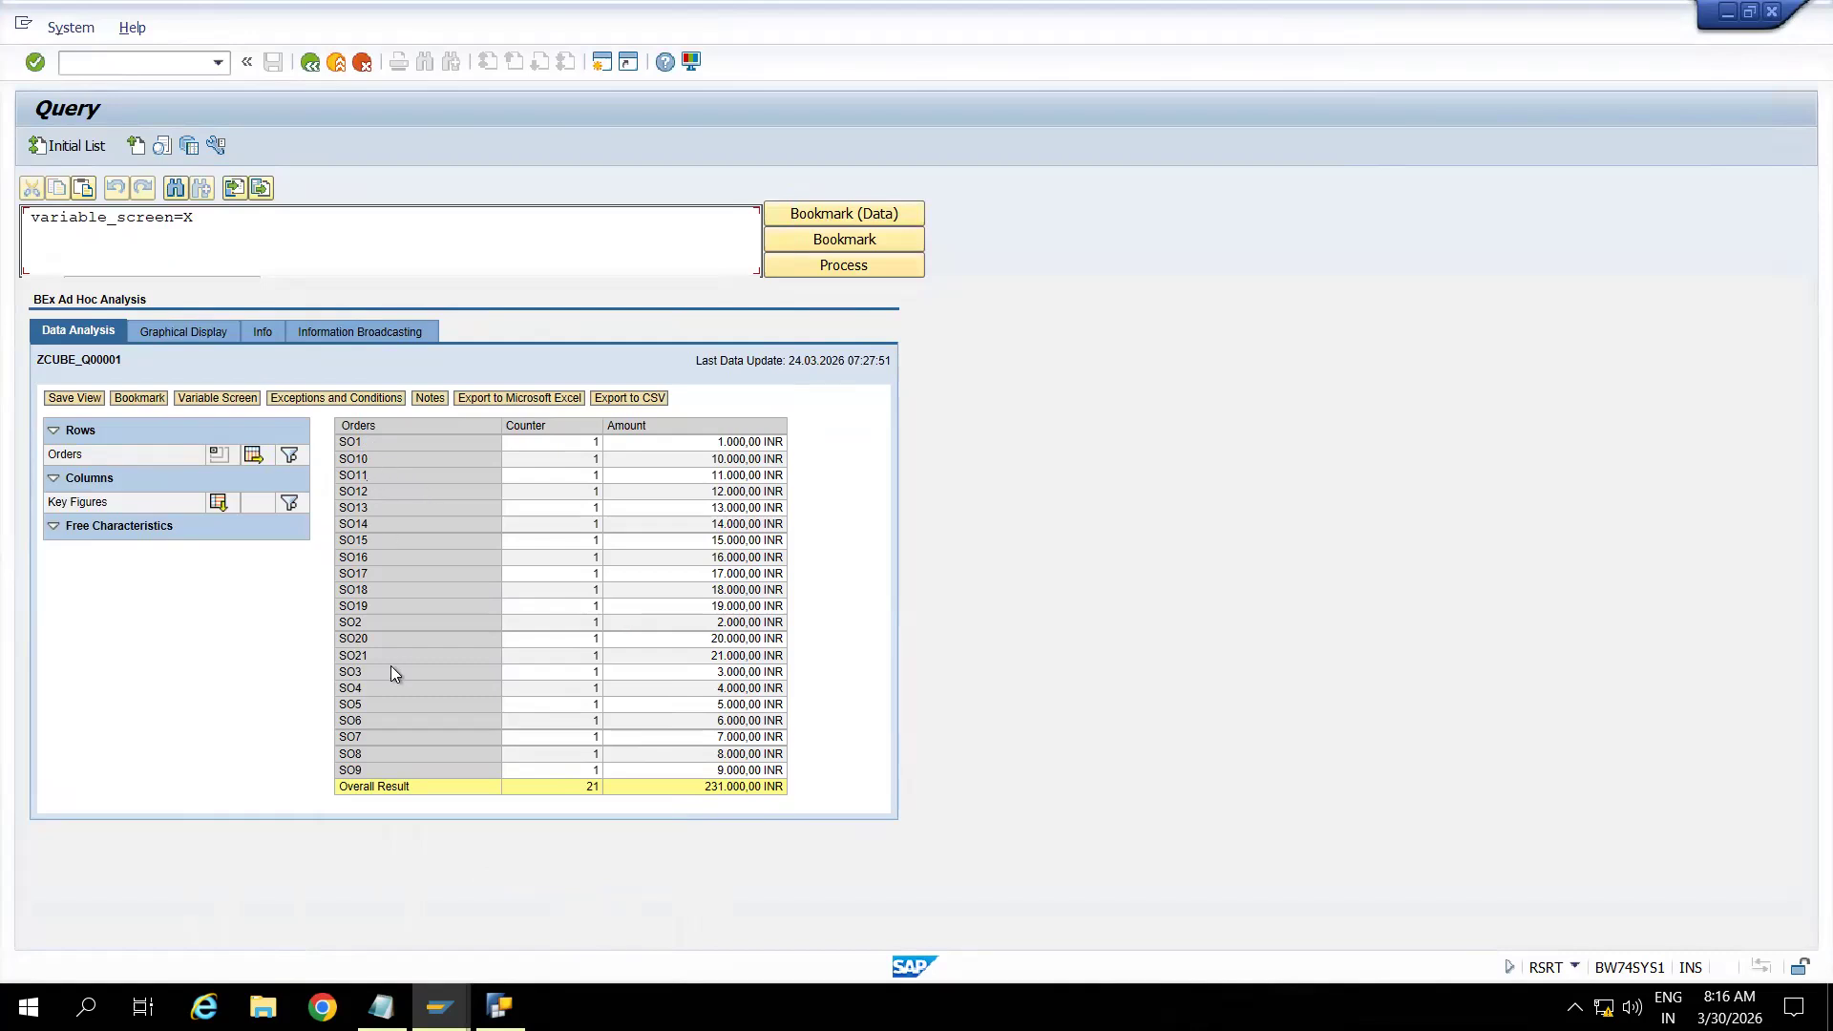
Switch to BEx Query Designer, set the sort direction of Orders to Descending, and save the query
click(310, 62)
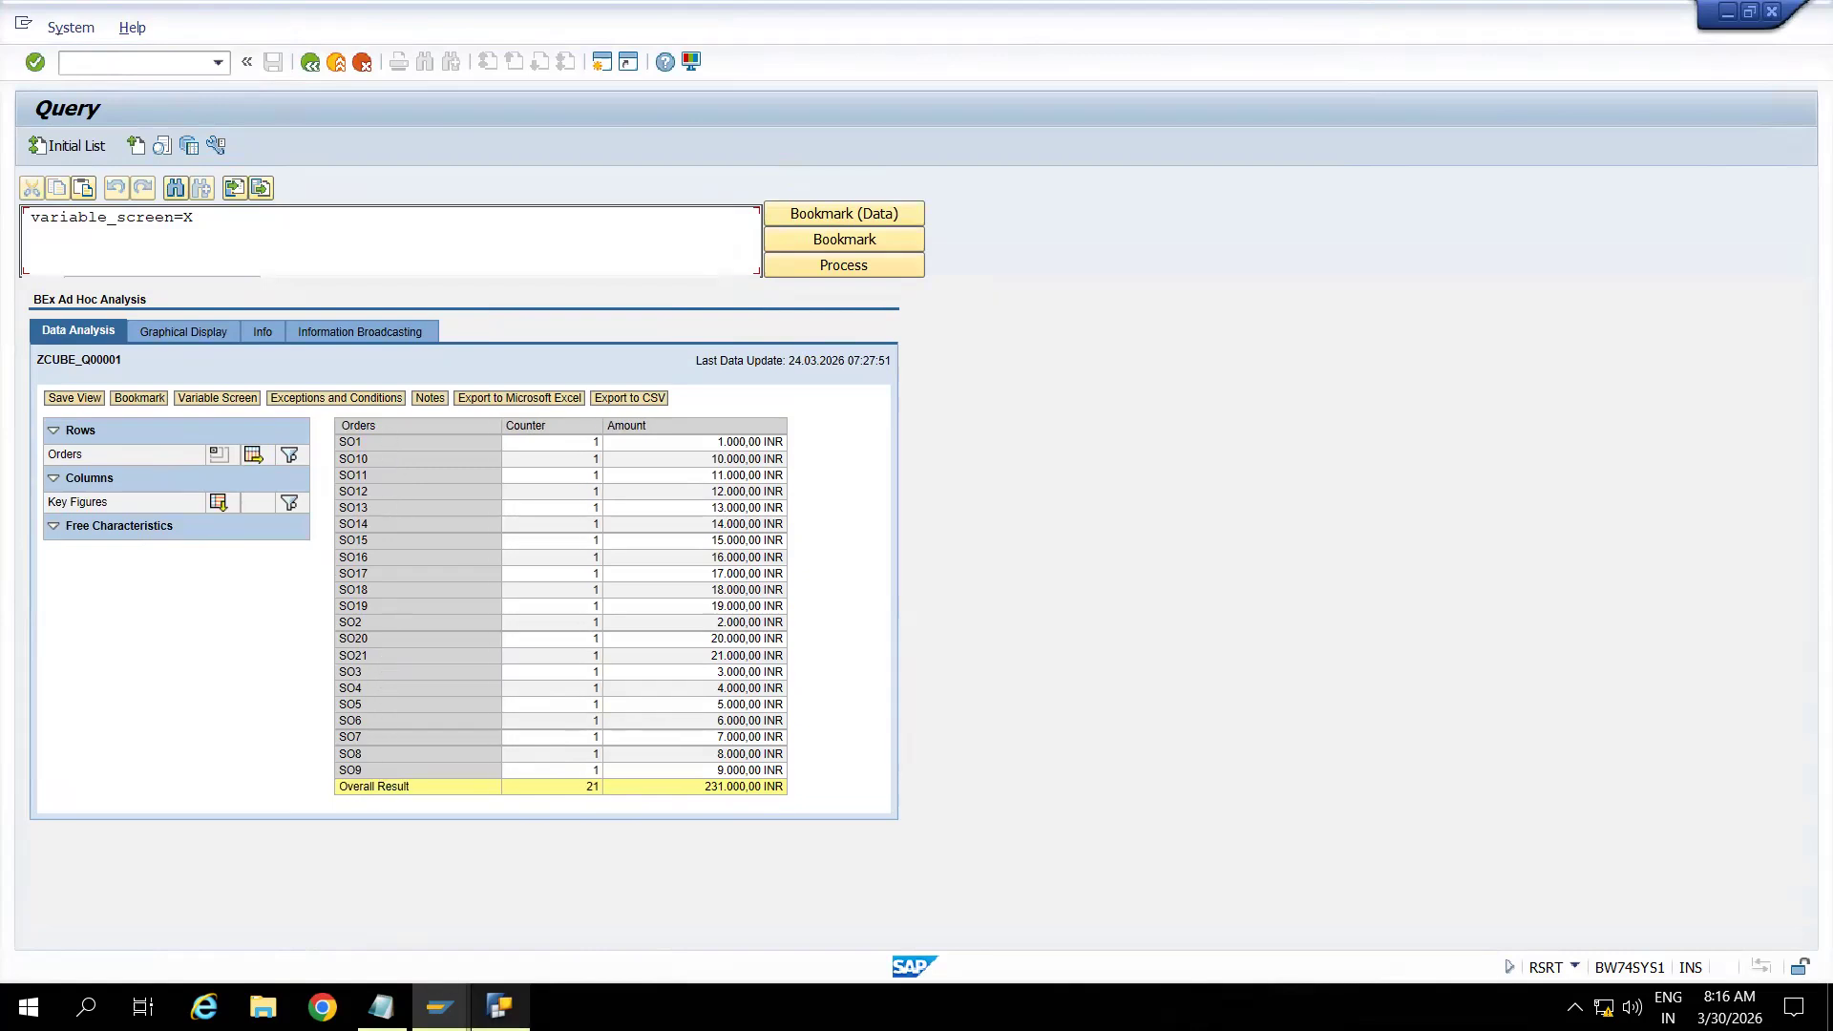
click(498, 1007)
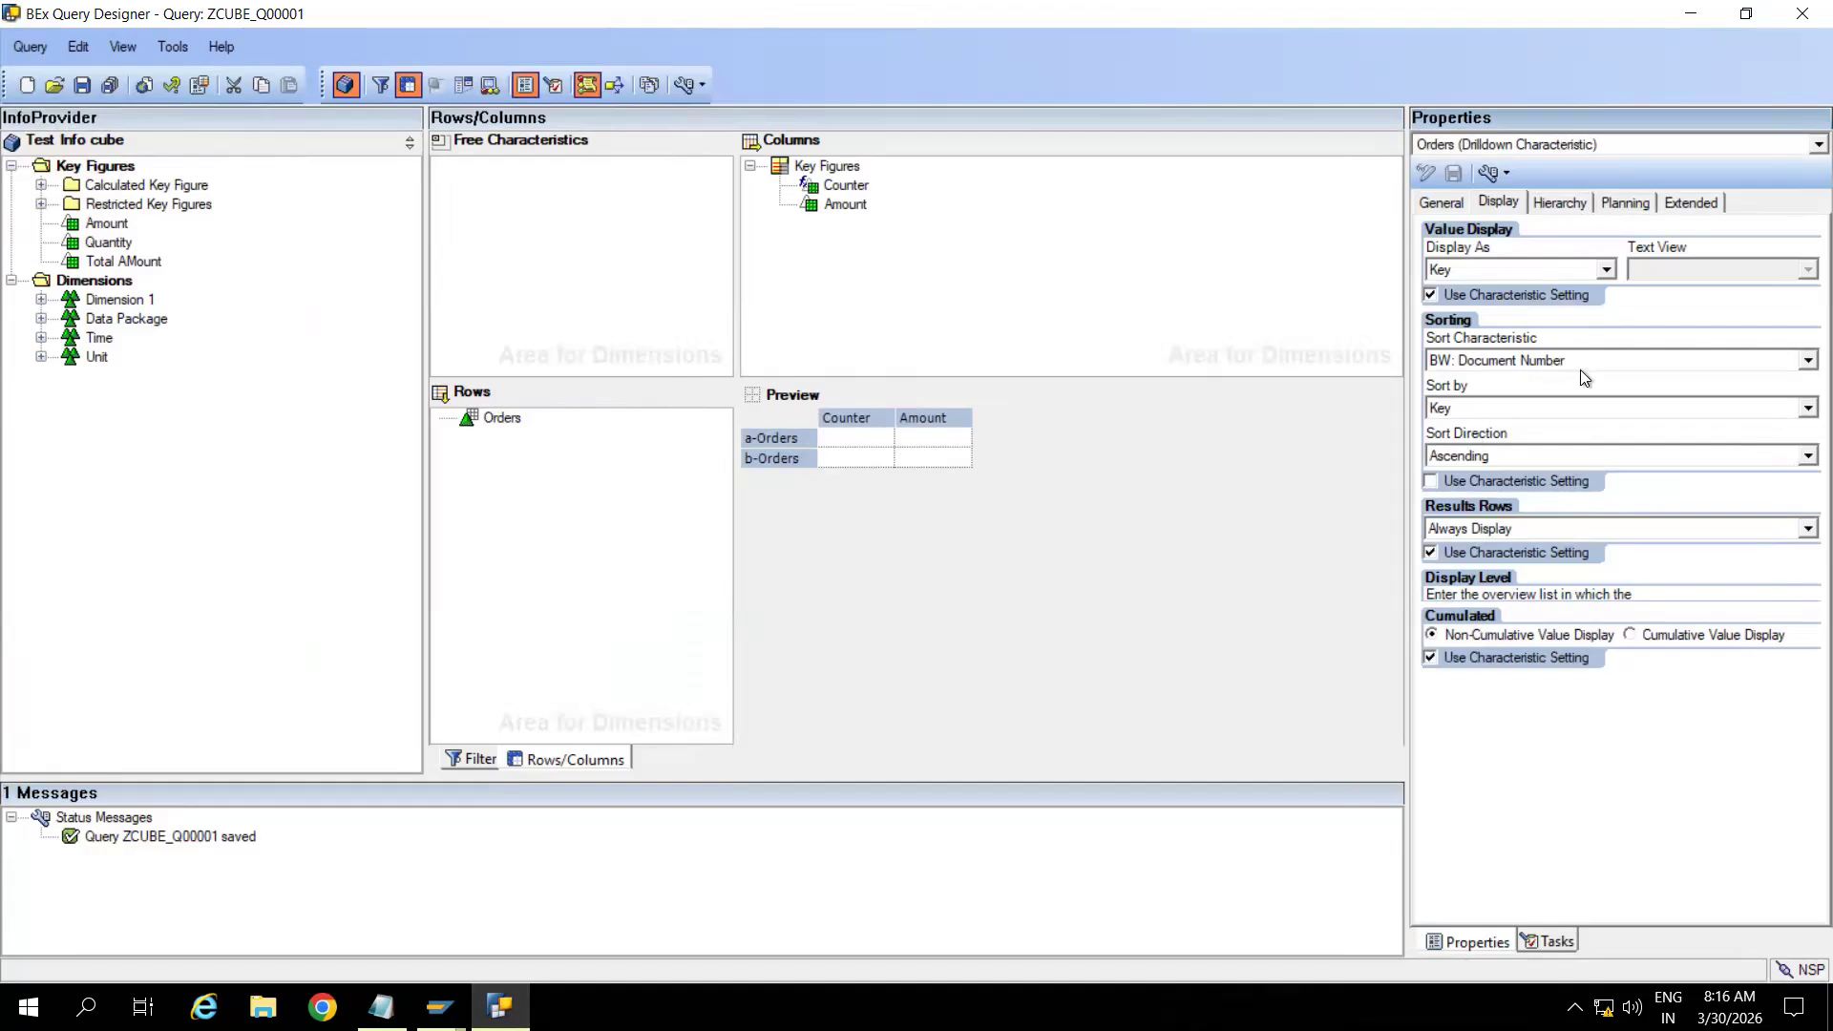
click(1533, 456)
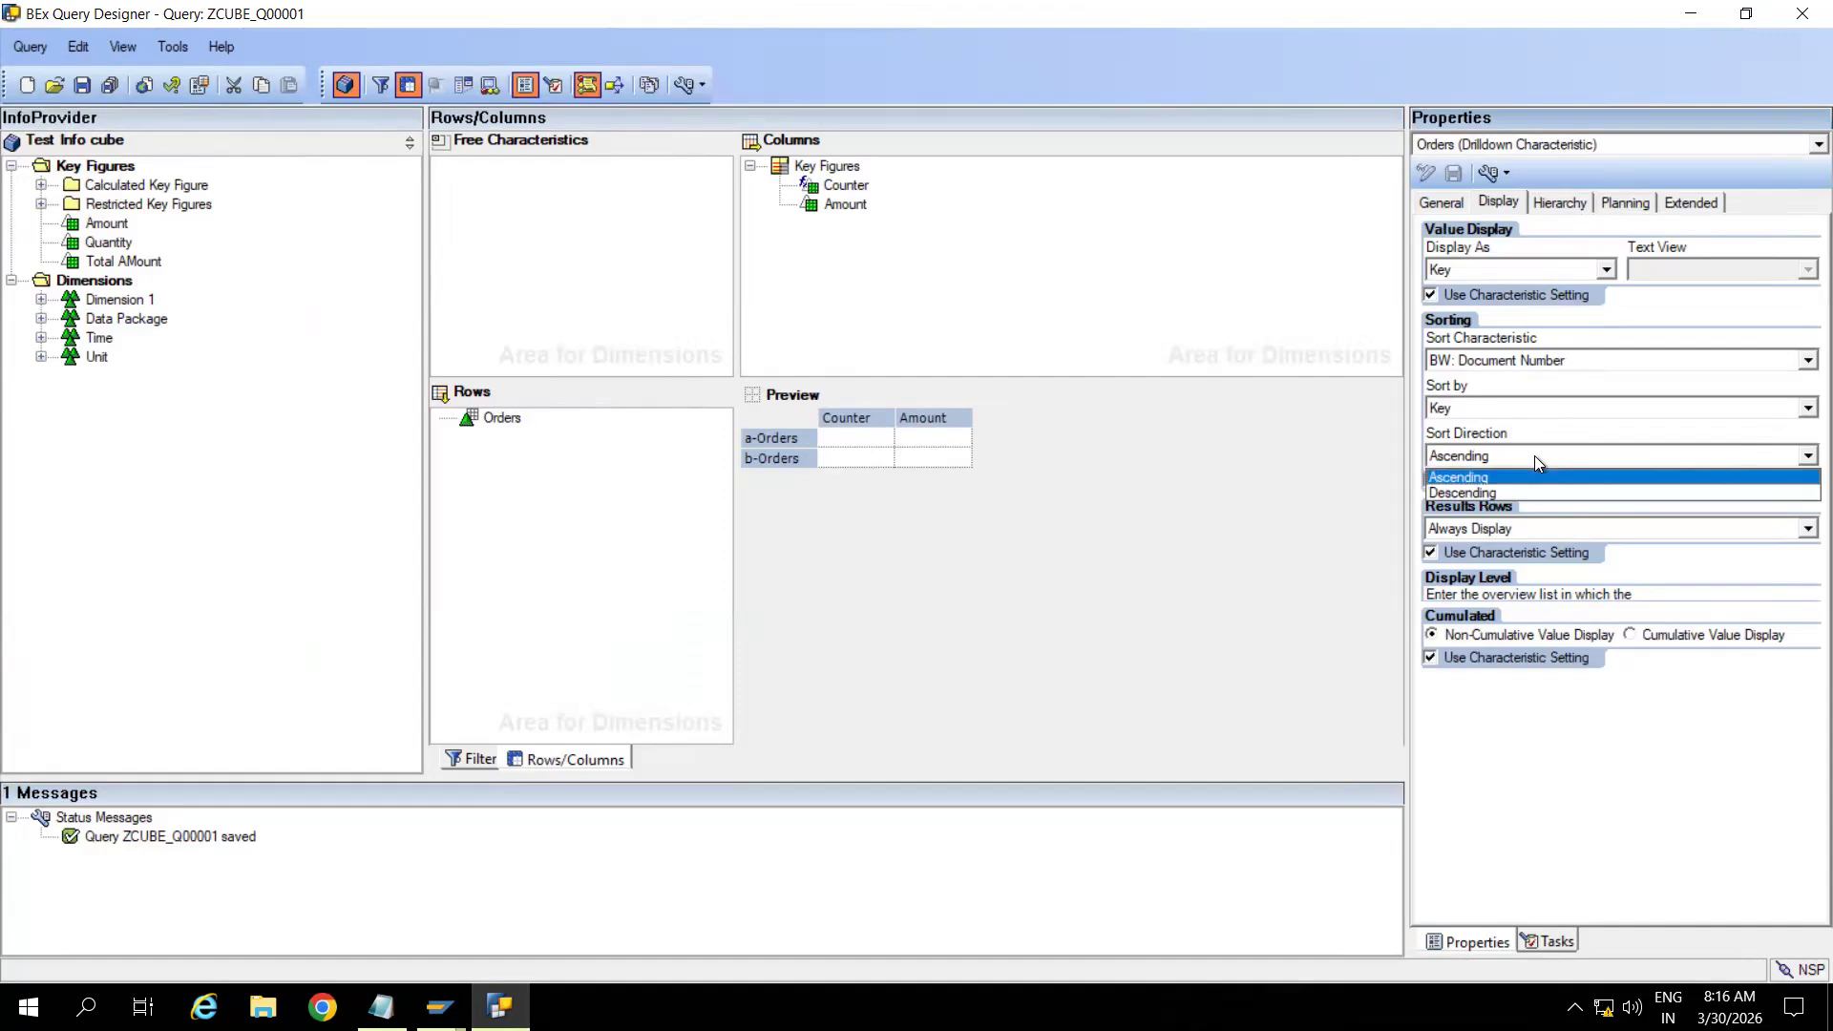
click(1474, 495)
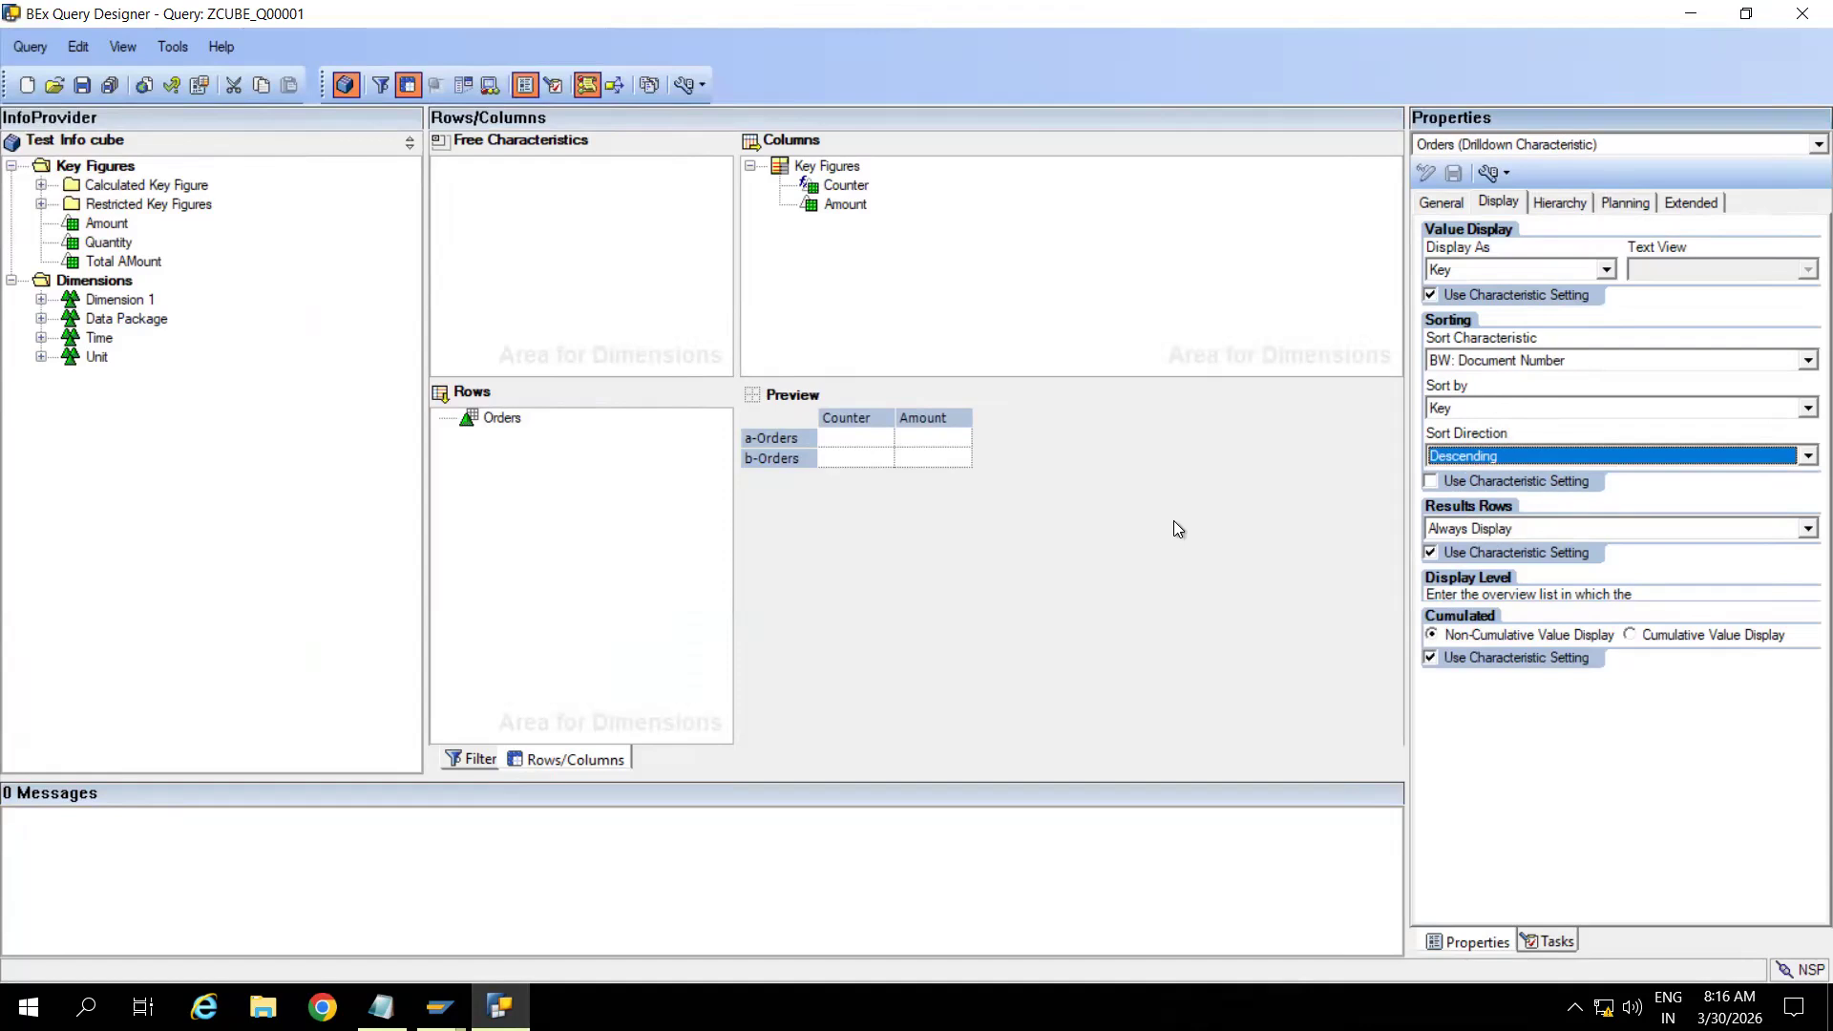
click(82, 84)
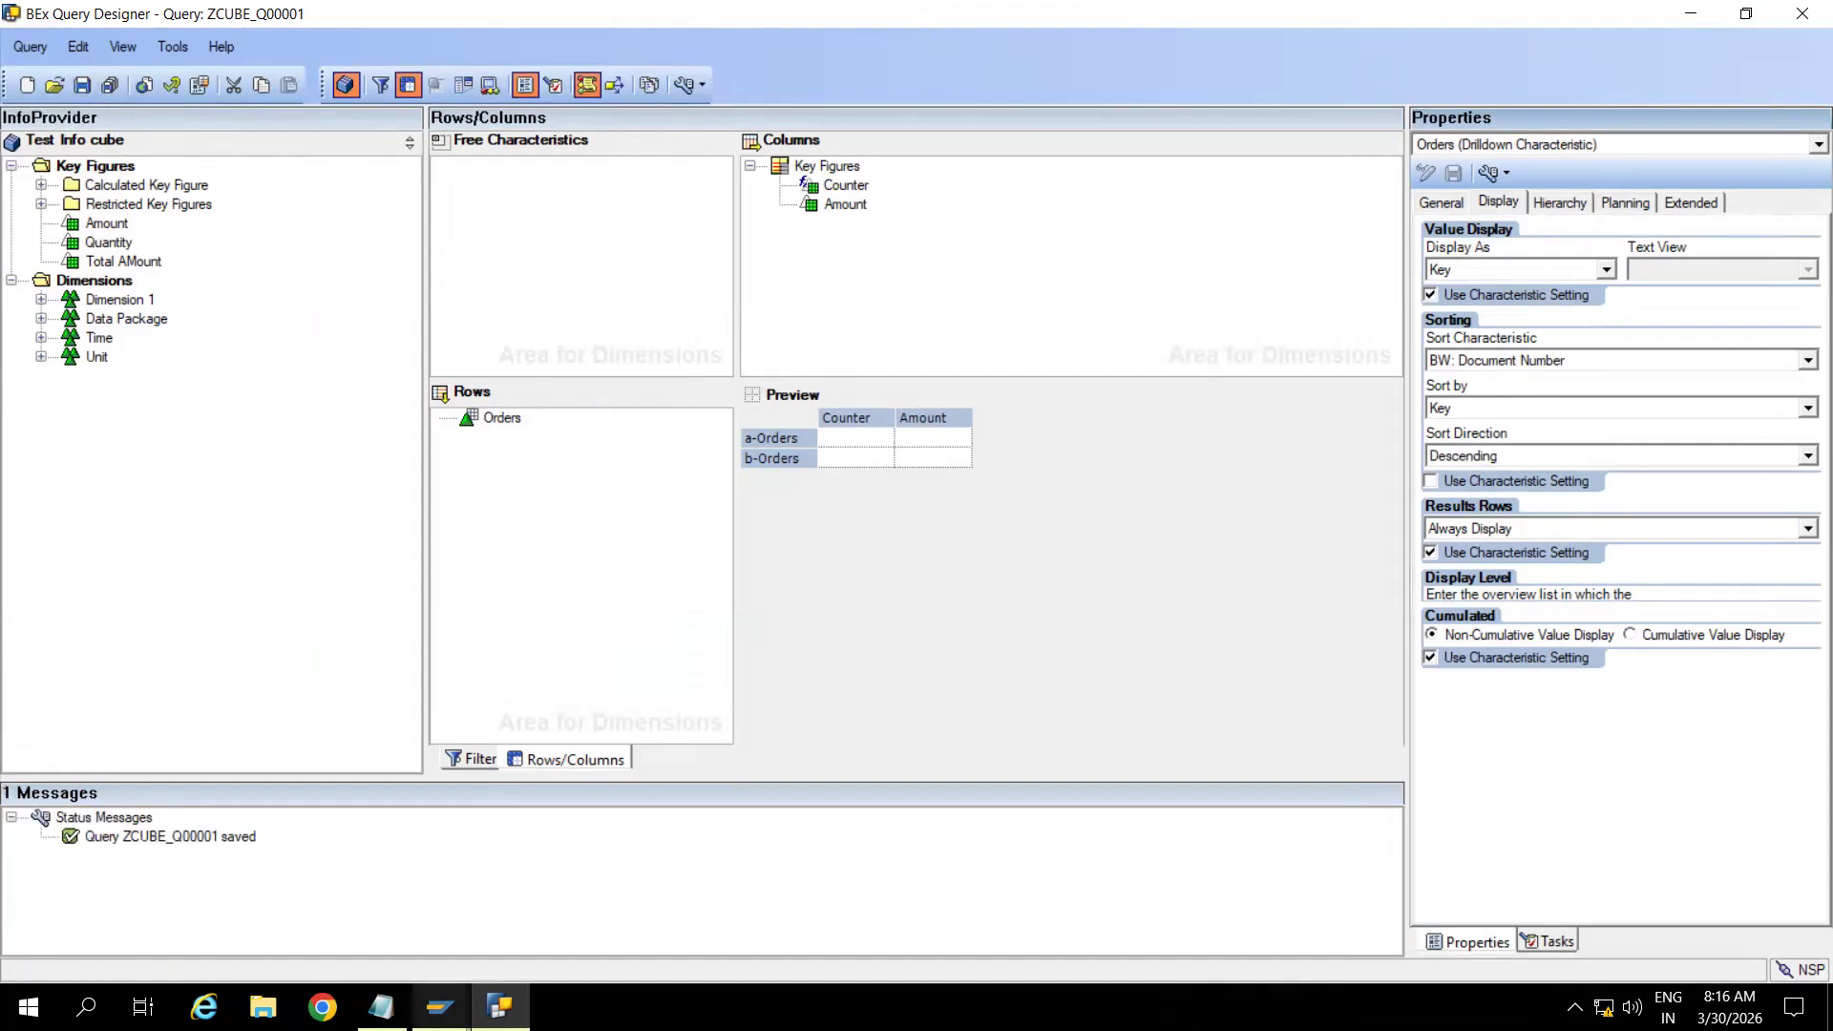
Return to the SAP Query Monitor and execute the query ZCUBE_01/ZCUBE_Q00001 again with HTML display
mouse_move(461, 992)
click(478, 942)
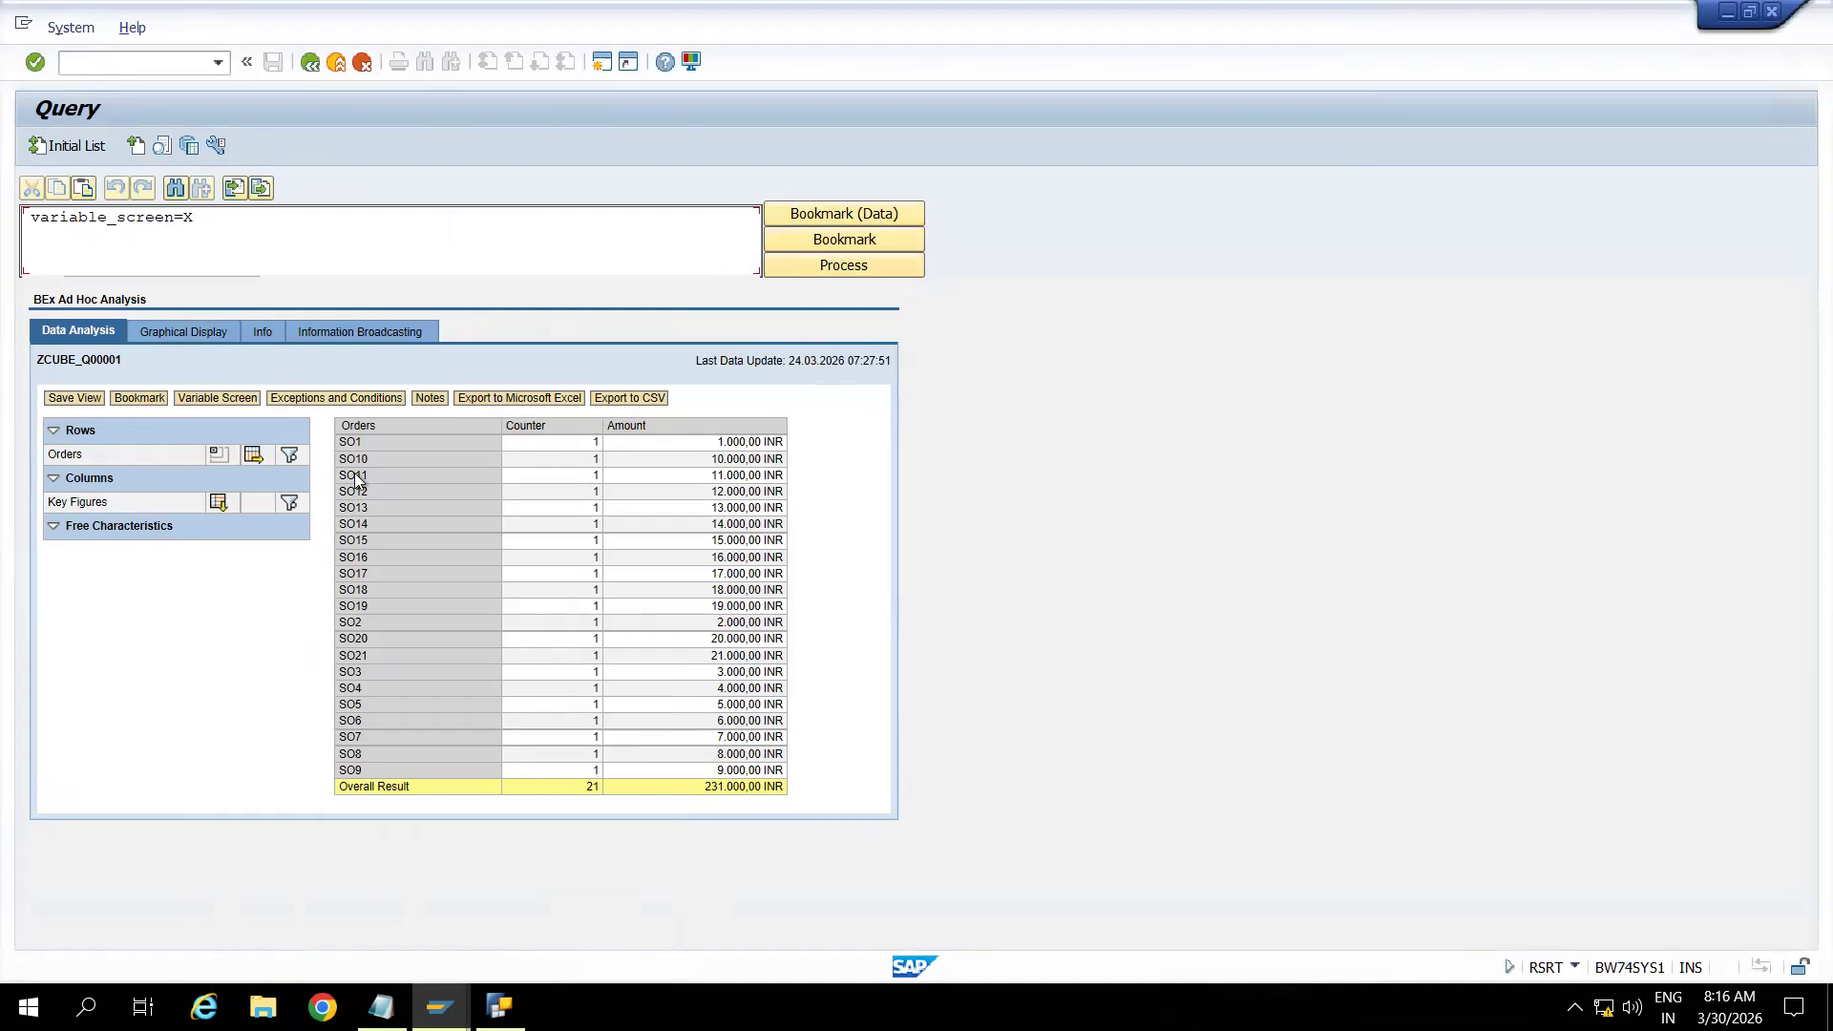
click(311, 62)
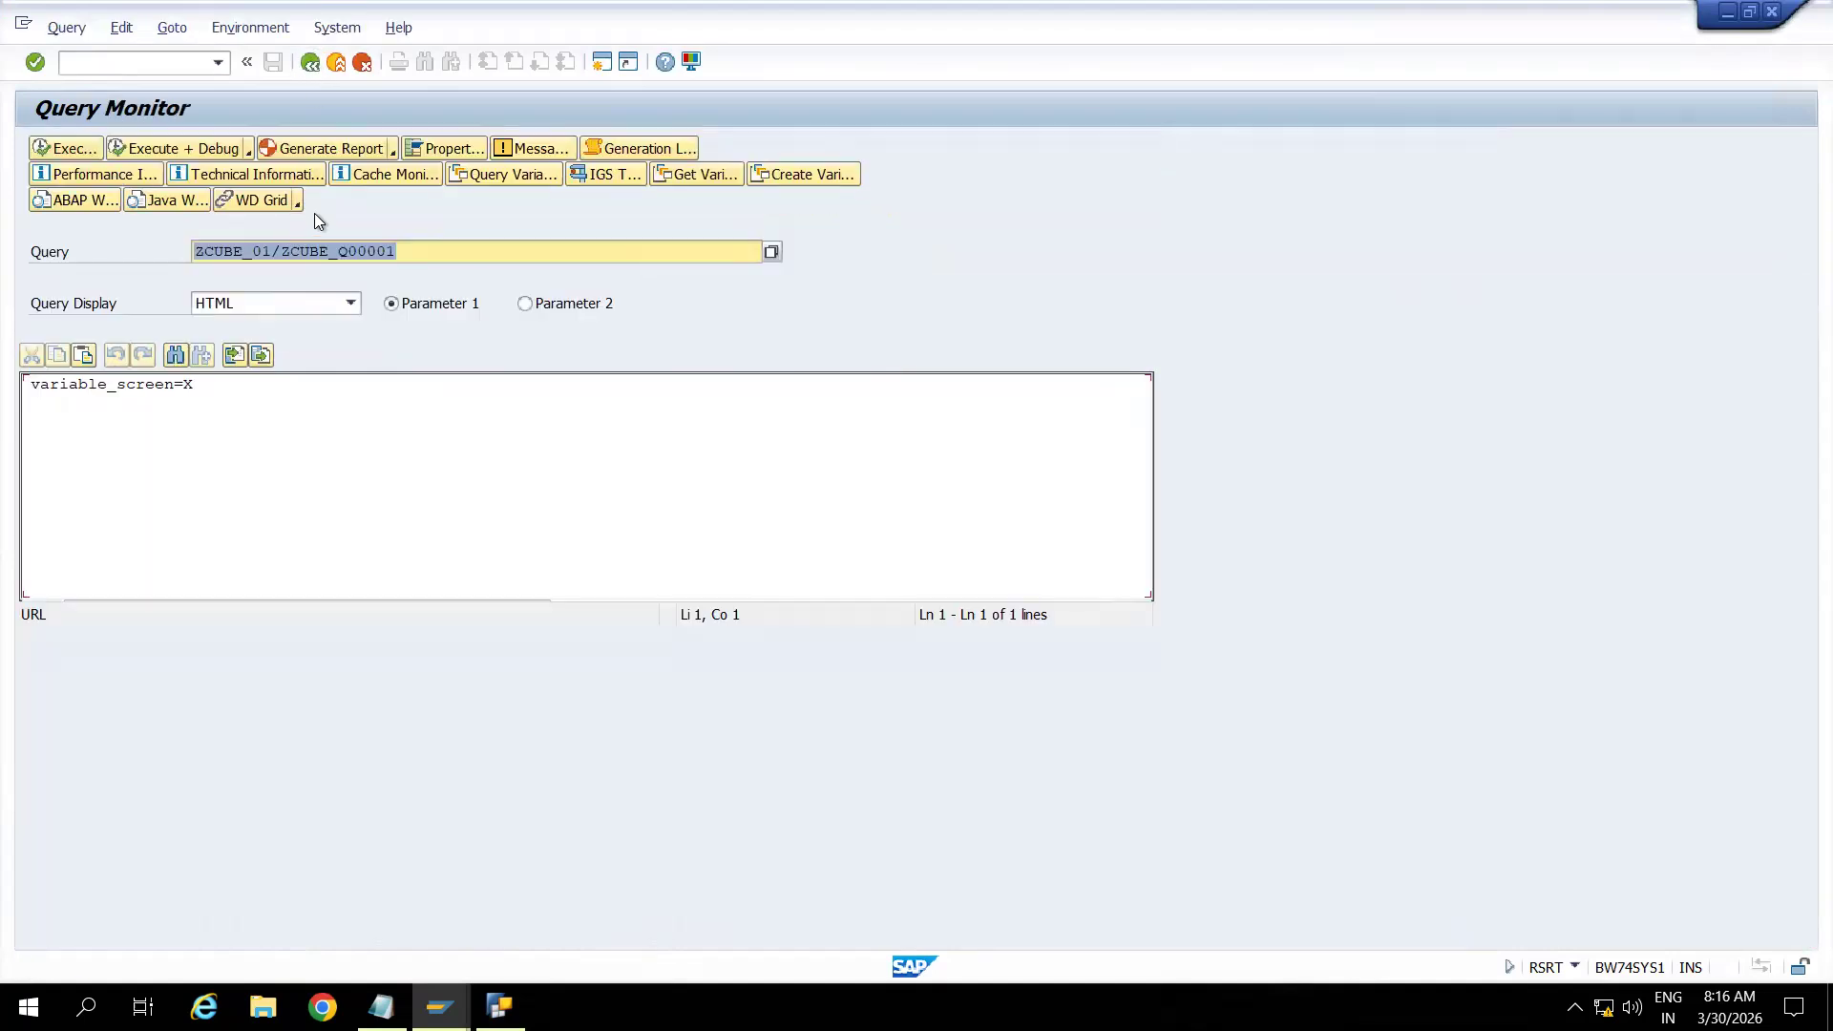
click(73, 151)
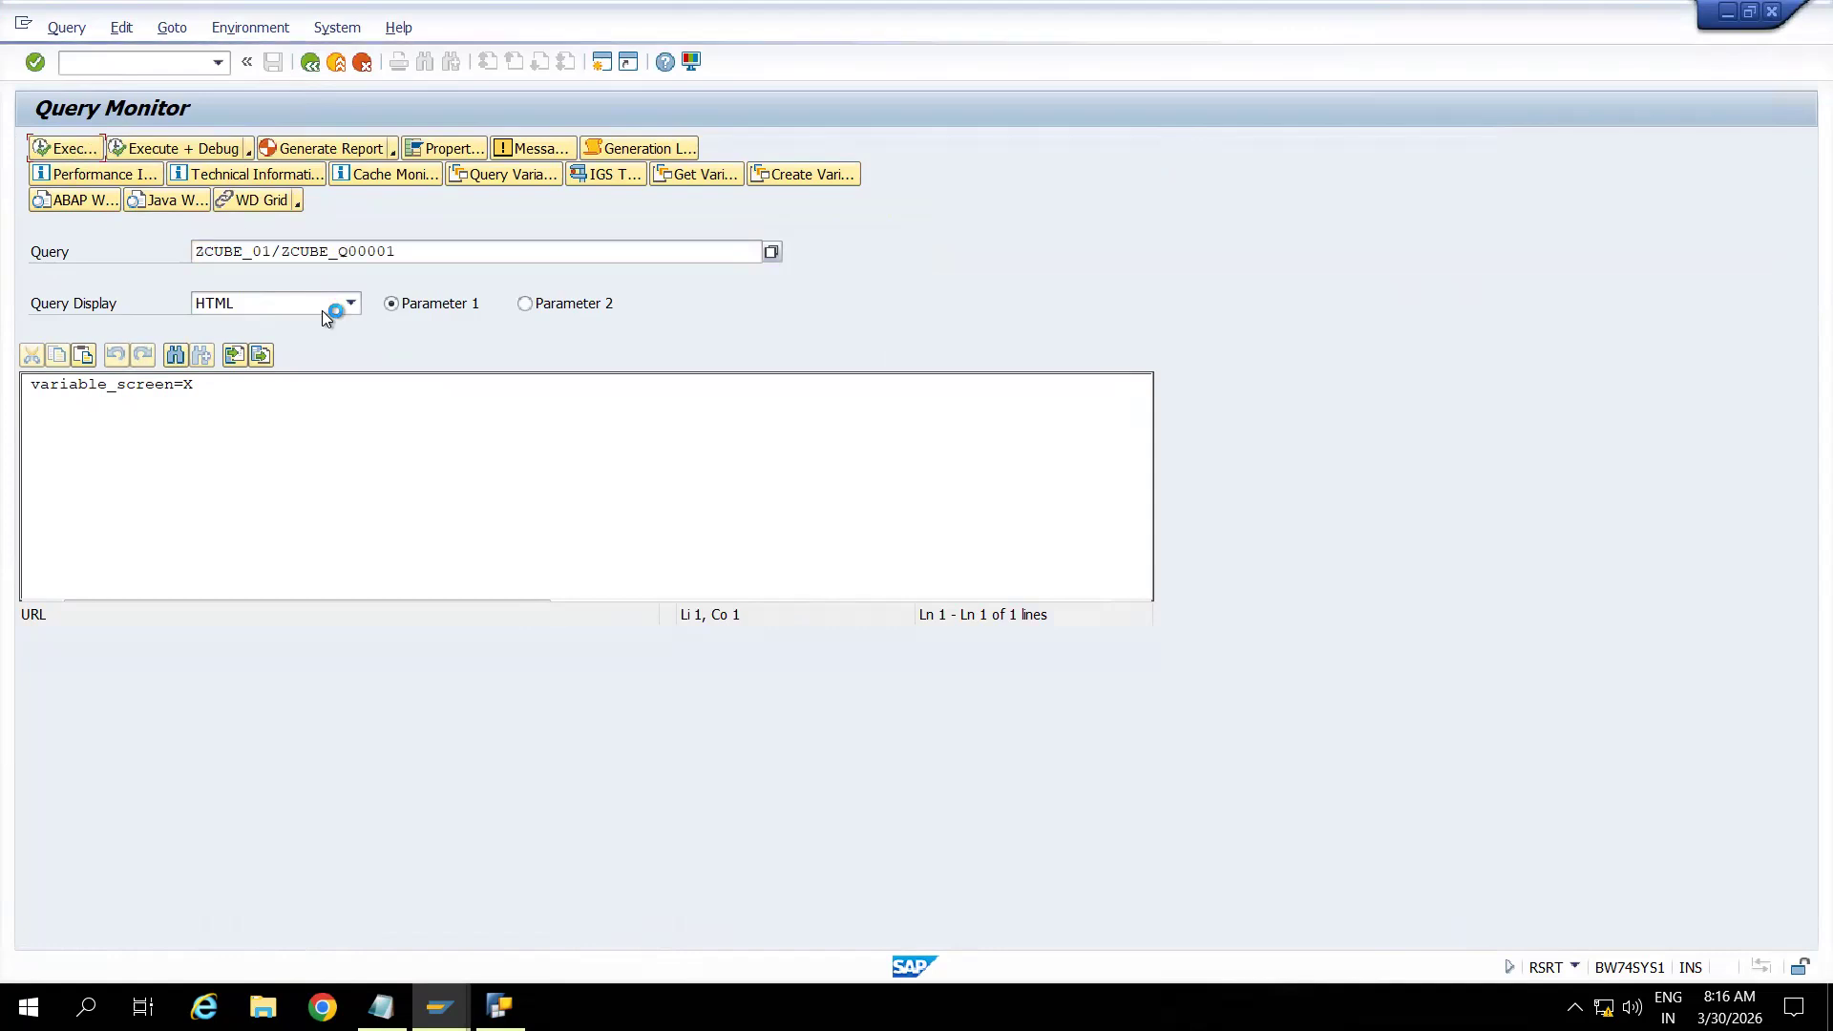